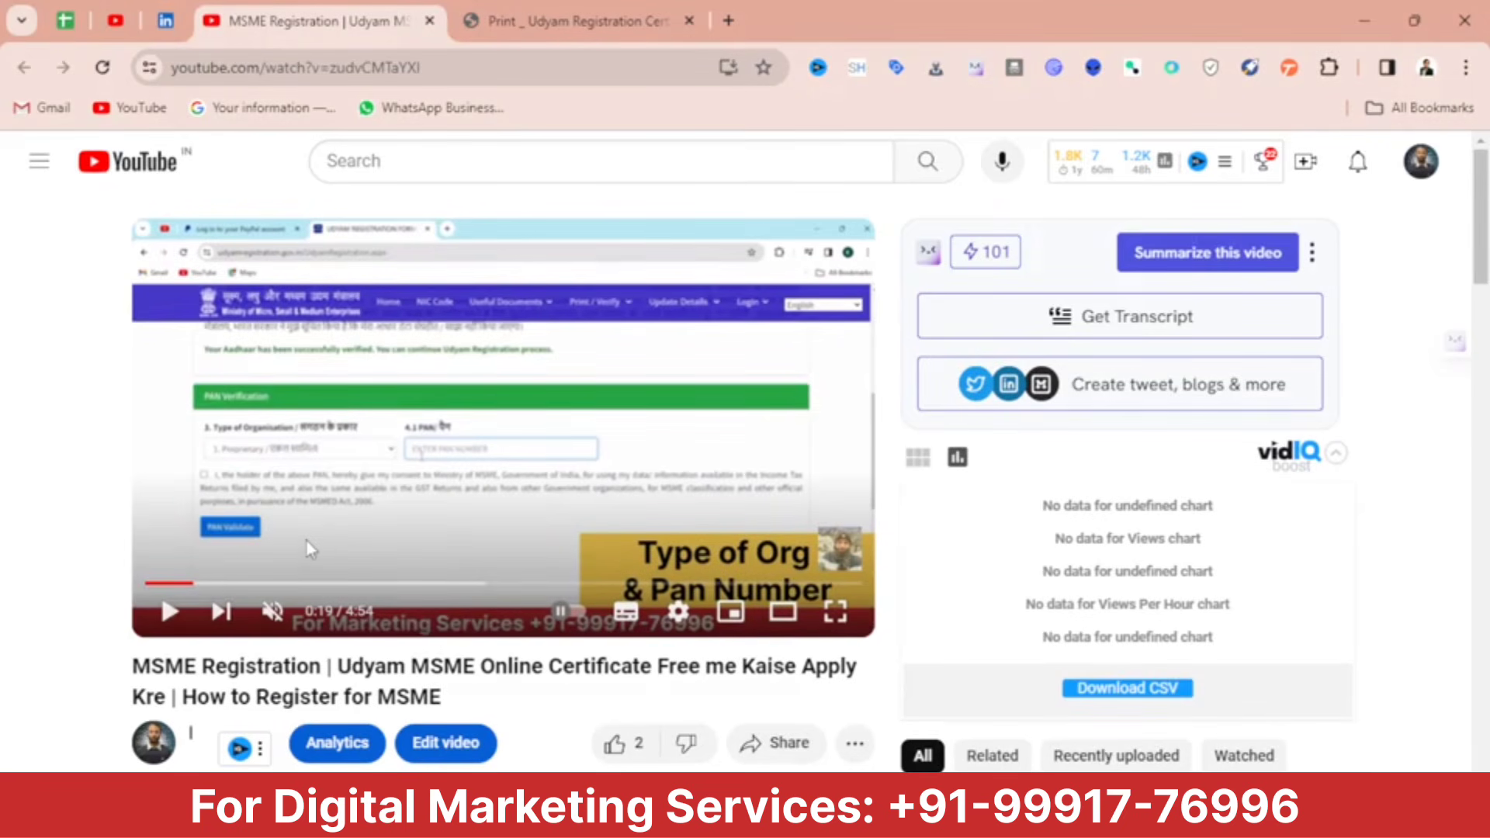
# Switch to the whiteboard and undo the red circle around MSME Registration
pyautogui.hotkey('alt', 'Tab')
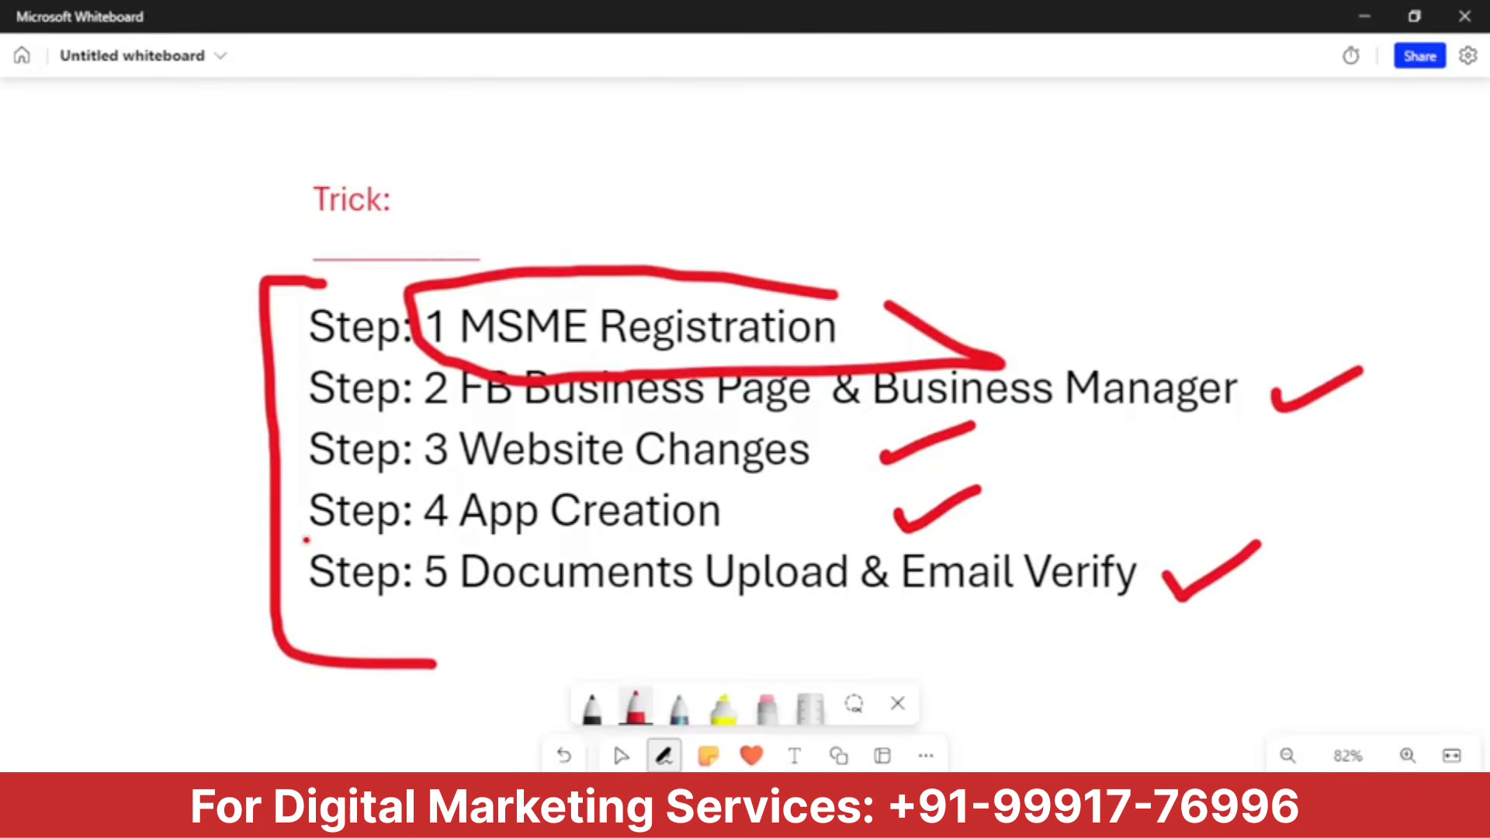
pyautogui.hotkey('ctrl', 'z')
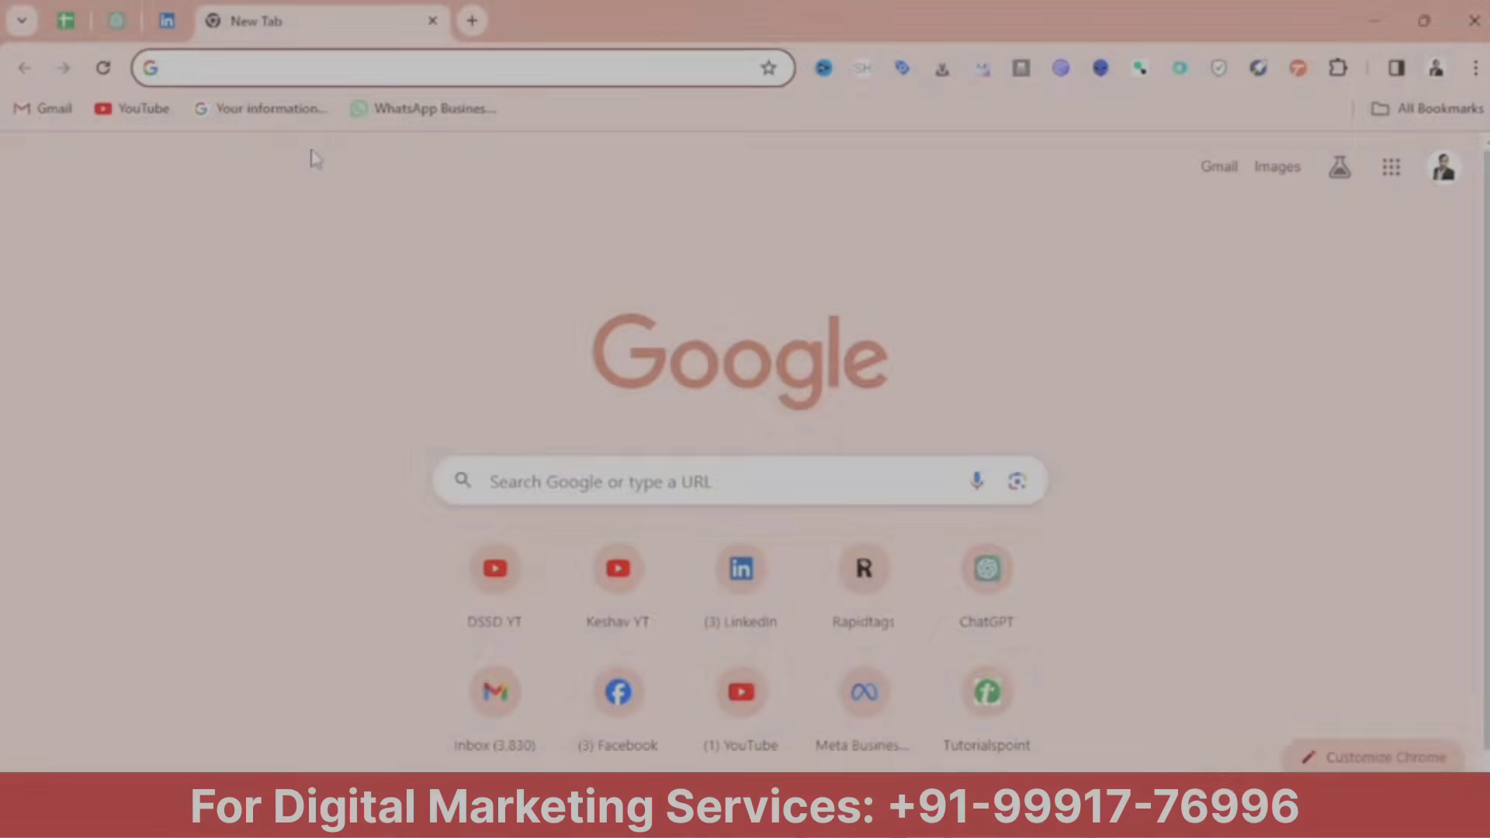
# Load facebook.com and scroll down the home feed
pyautogui.write('face')
pyautogui.press('Return')
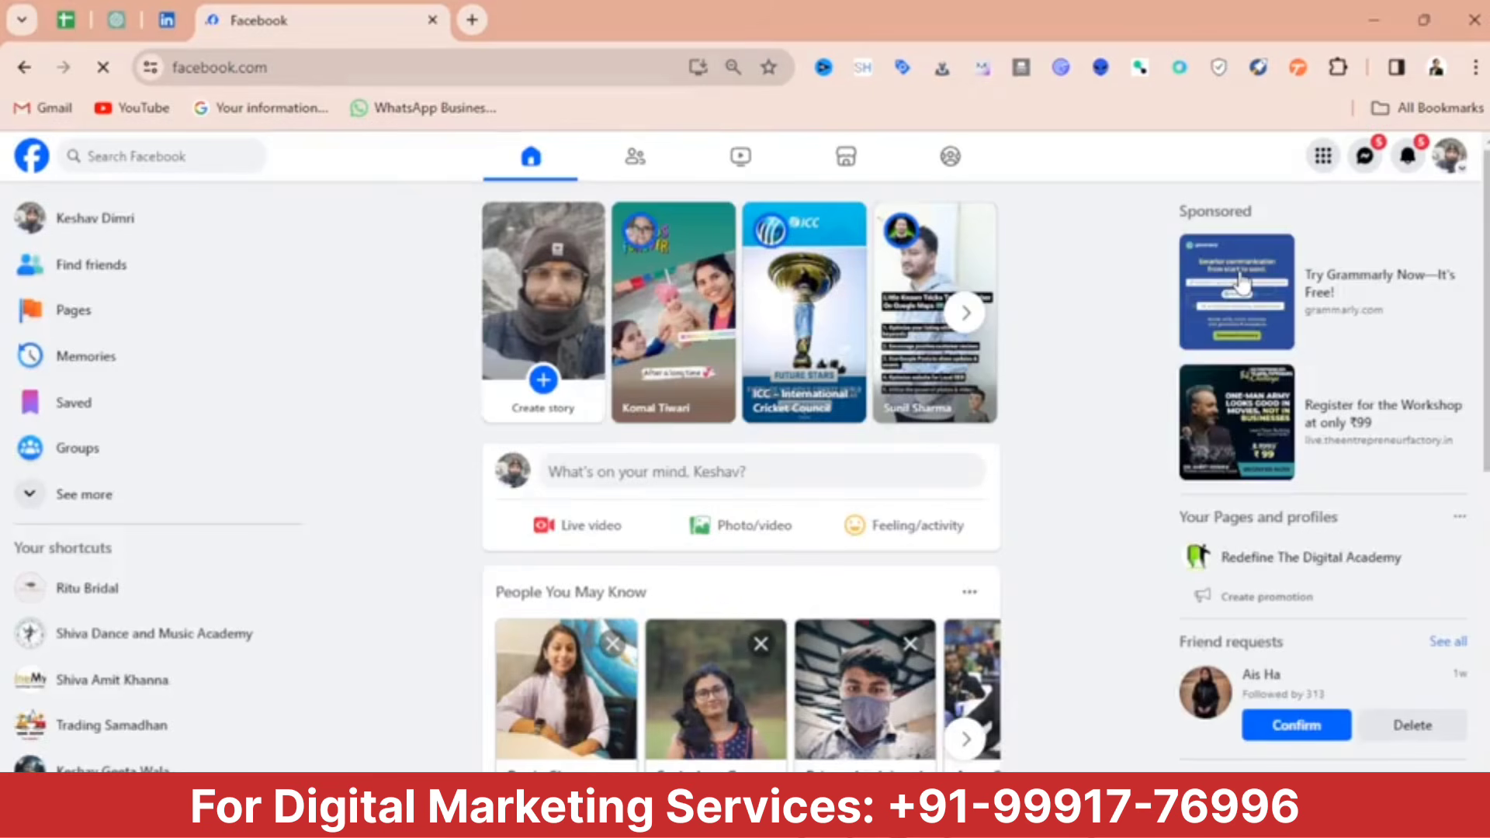
pyautogui.scroll(-1, 79, 444)
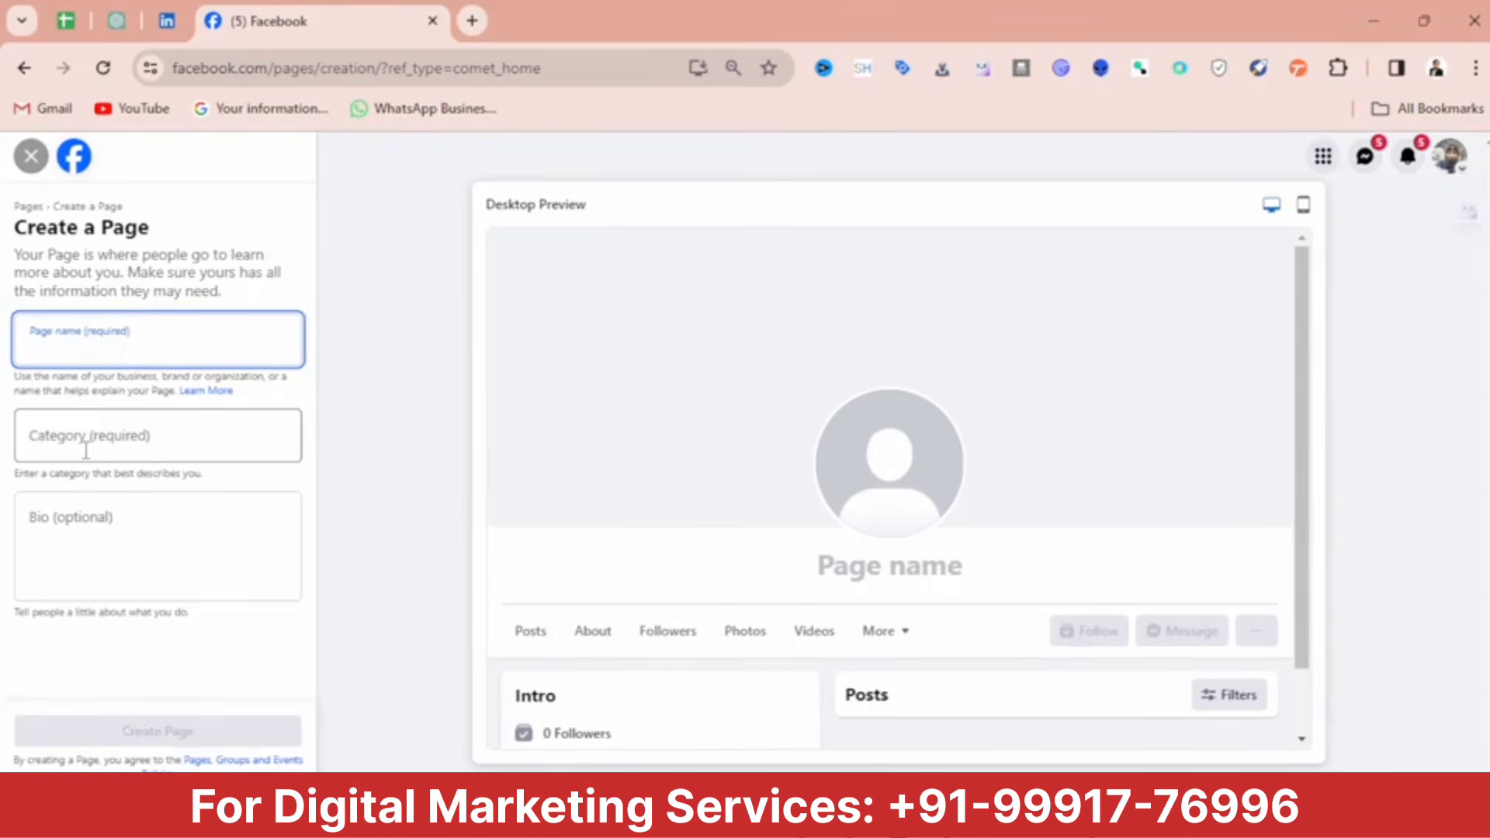
# Enter Page name 'KD SOLUTIONS', advertising categories, and bio 'We help Brands to Grow Digitally'
pyautogui.write('KD SOLUTIONS')
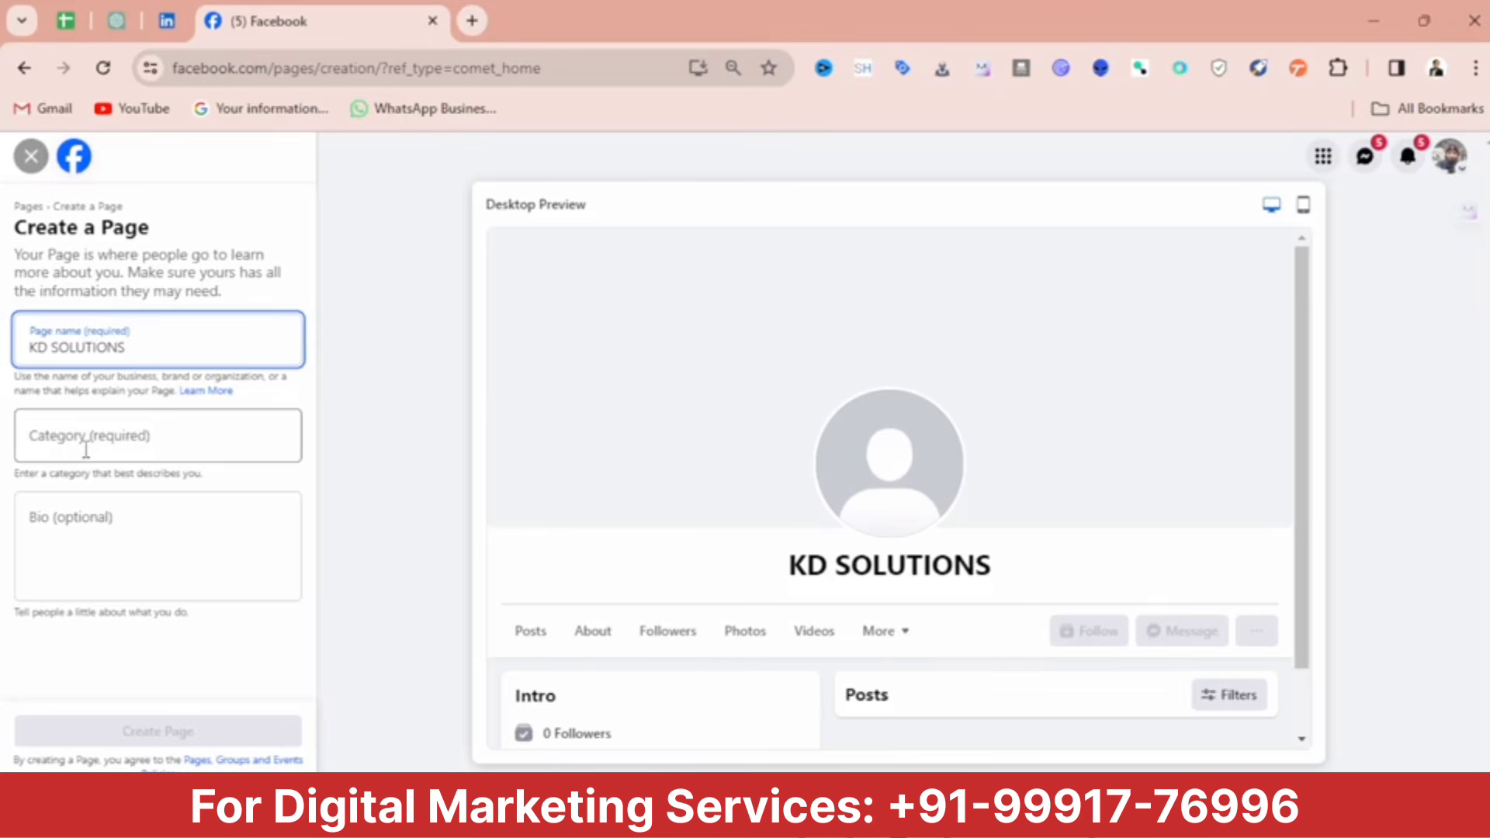
pyautogui.click(86, 447)
pyautogui.write('advert')
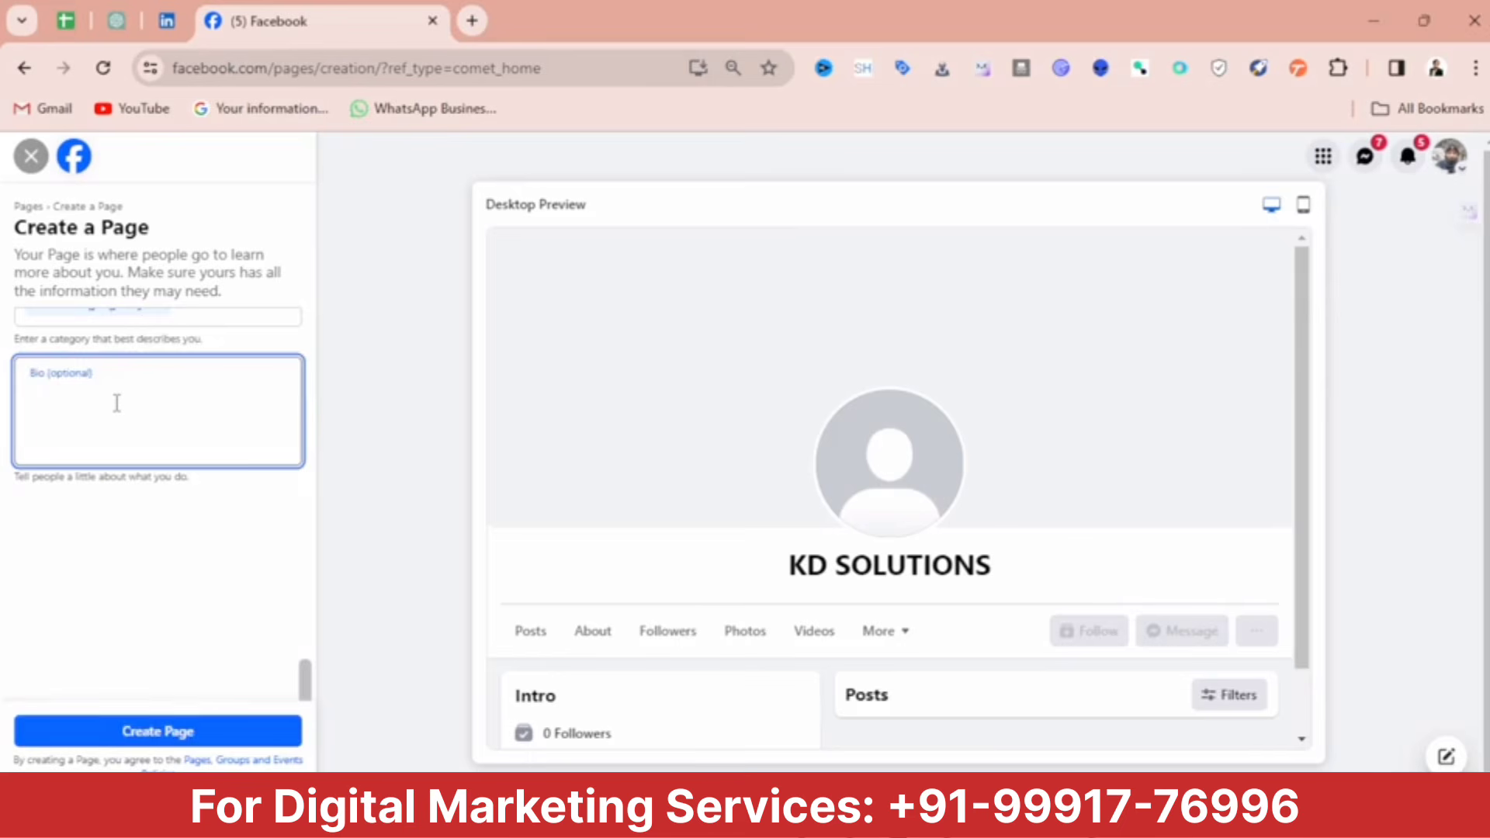
pyautogui.write('We')
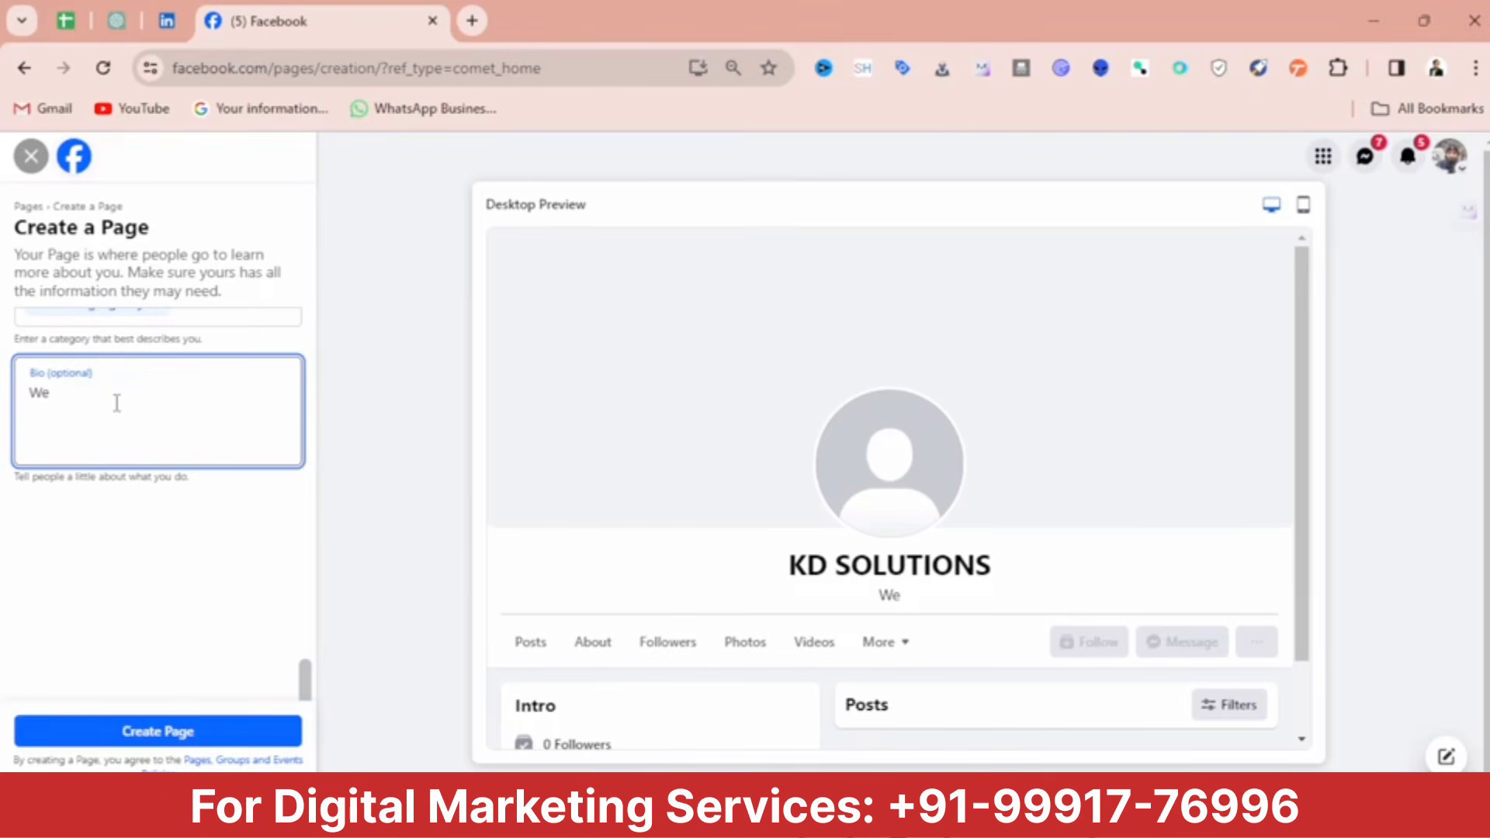
pyautogui.write(' help Brands to grw')
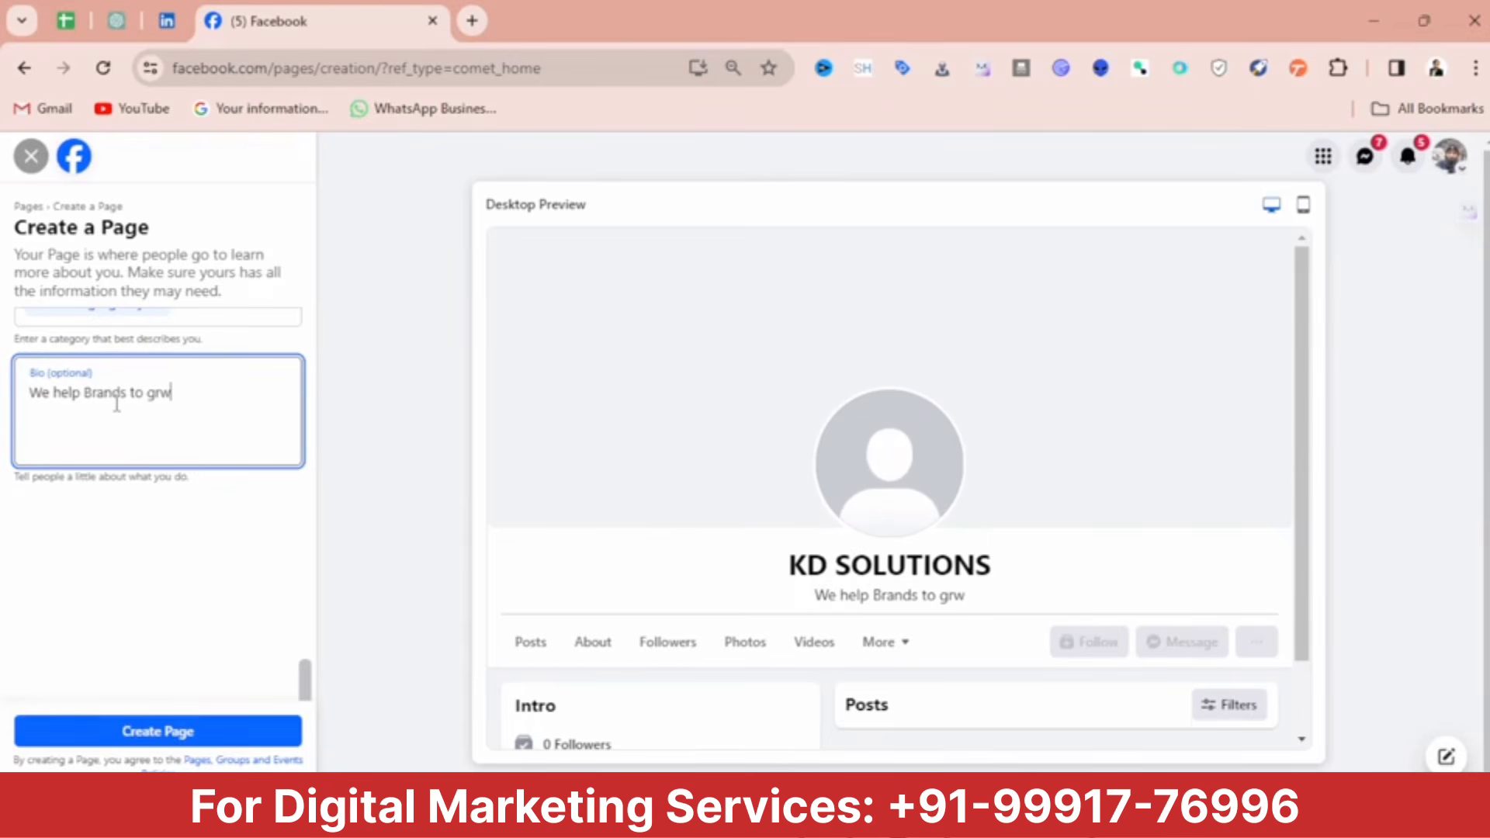
pyautogui.press('BackSpace')
pyautogui.press('BackSpace')
pyautogui.press('BackSpace')
pyautogui.write('Grow Digitally')
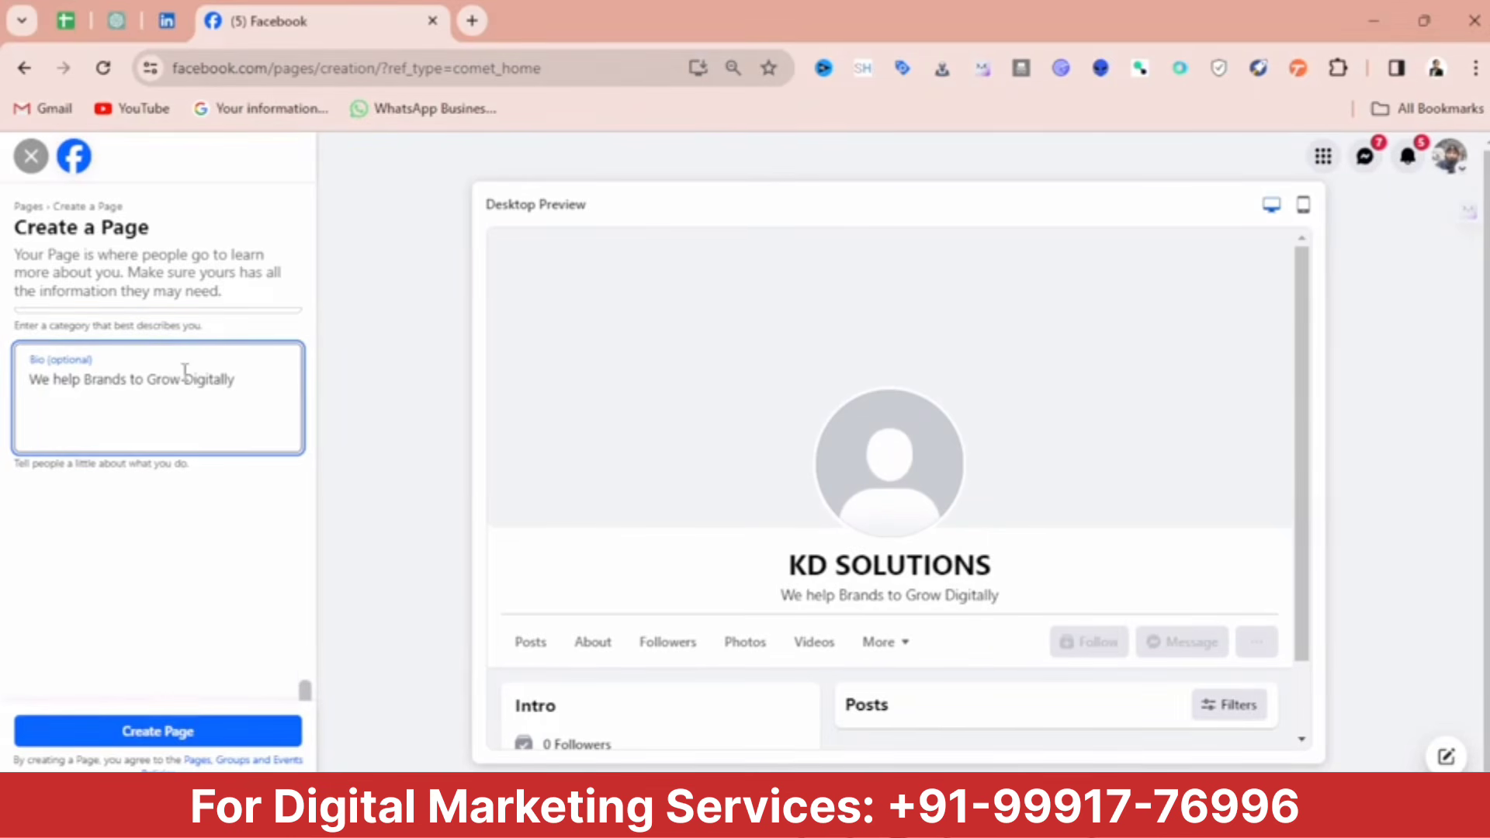
# Change the rejected name to 'KD Solution' and create the Page
pyautogui.click(203, 730)
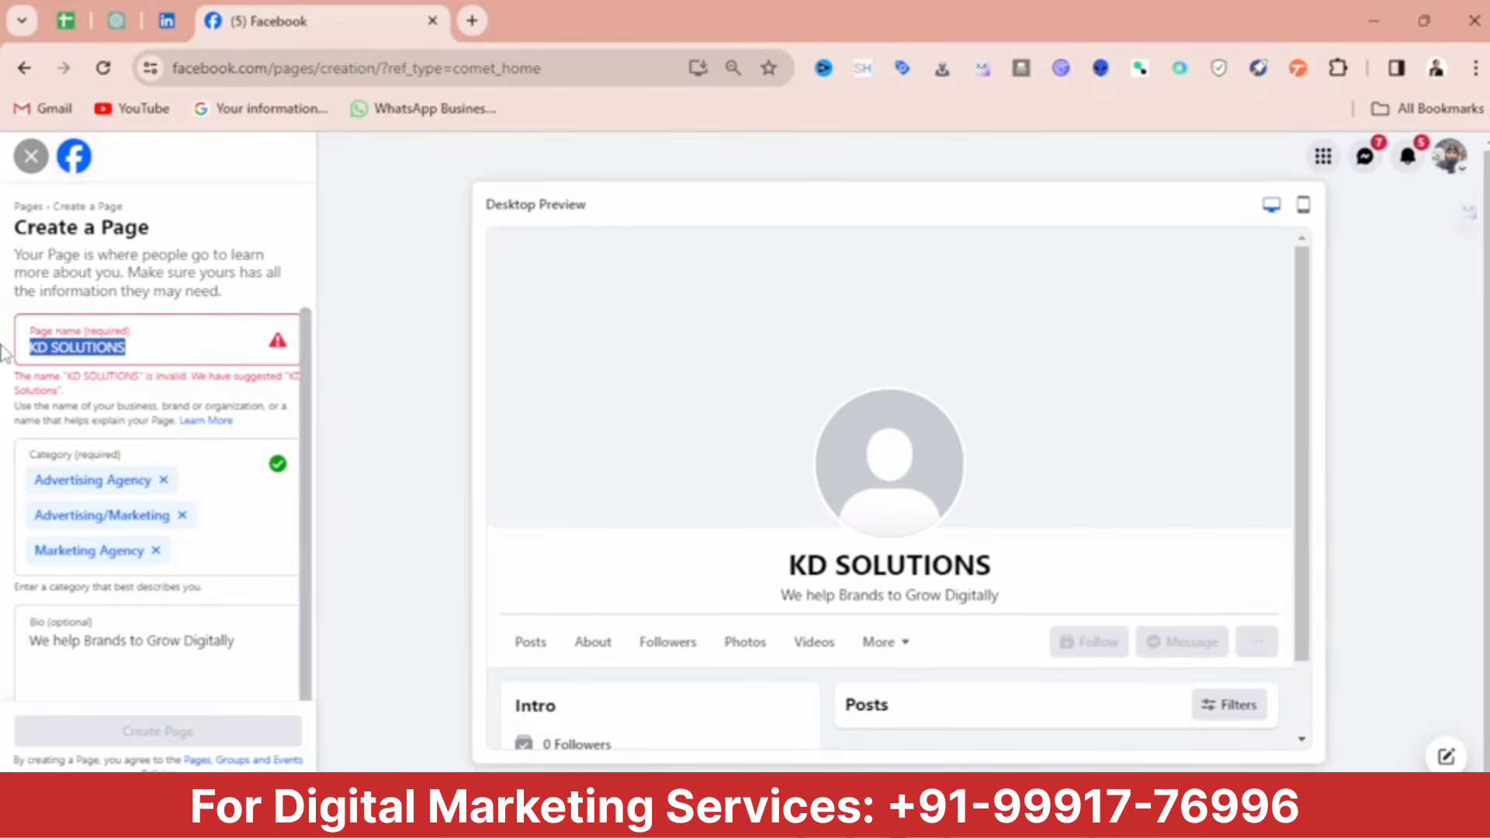
pyautogui.write('KD Sol')
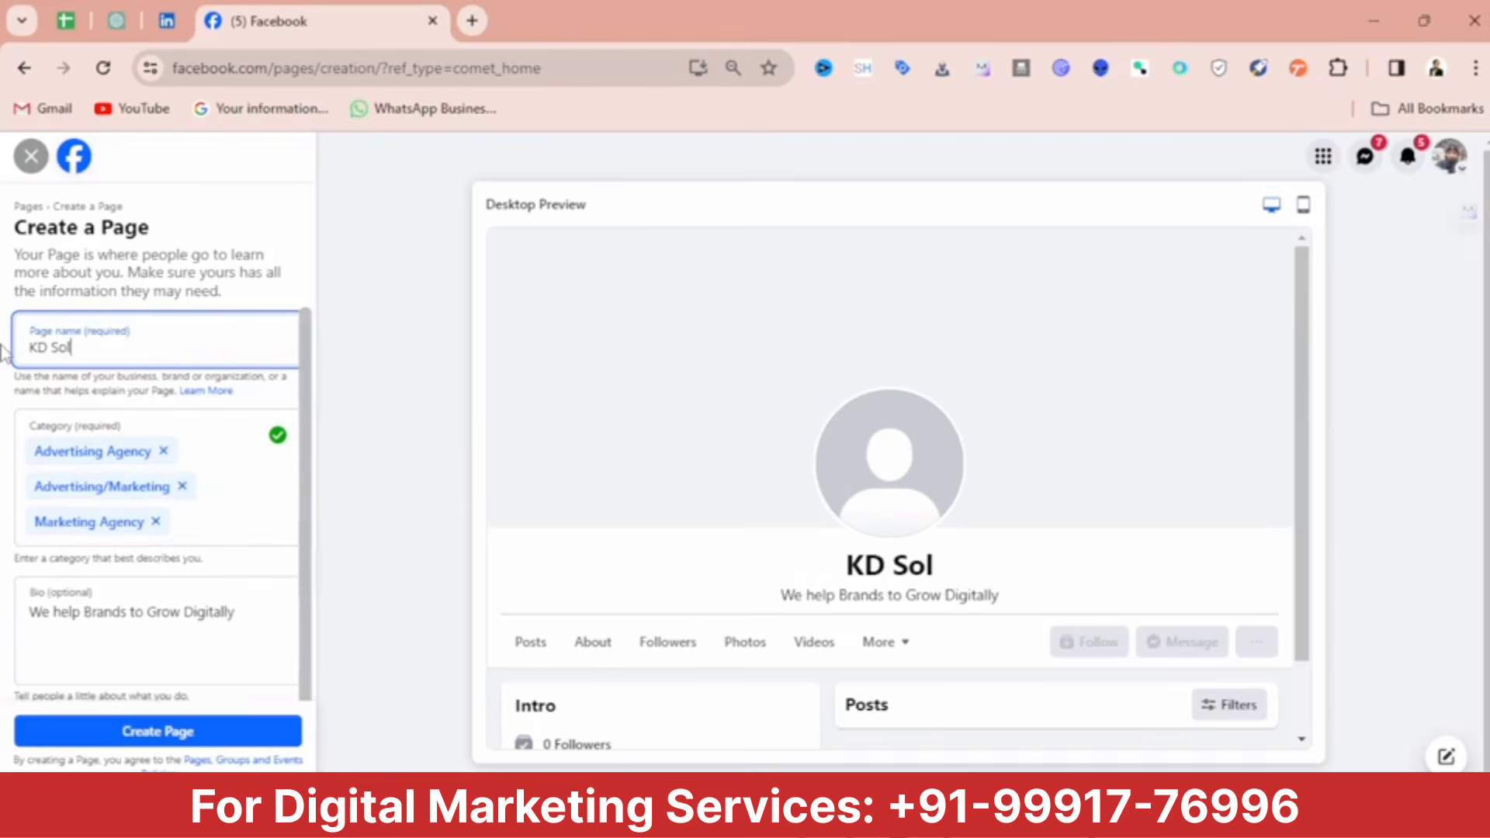
pyautogui.write('ution')
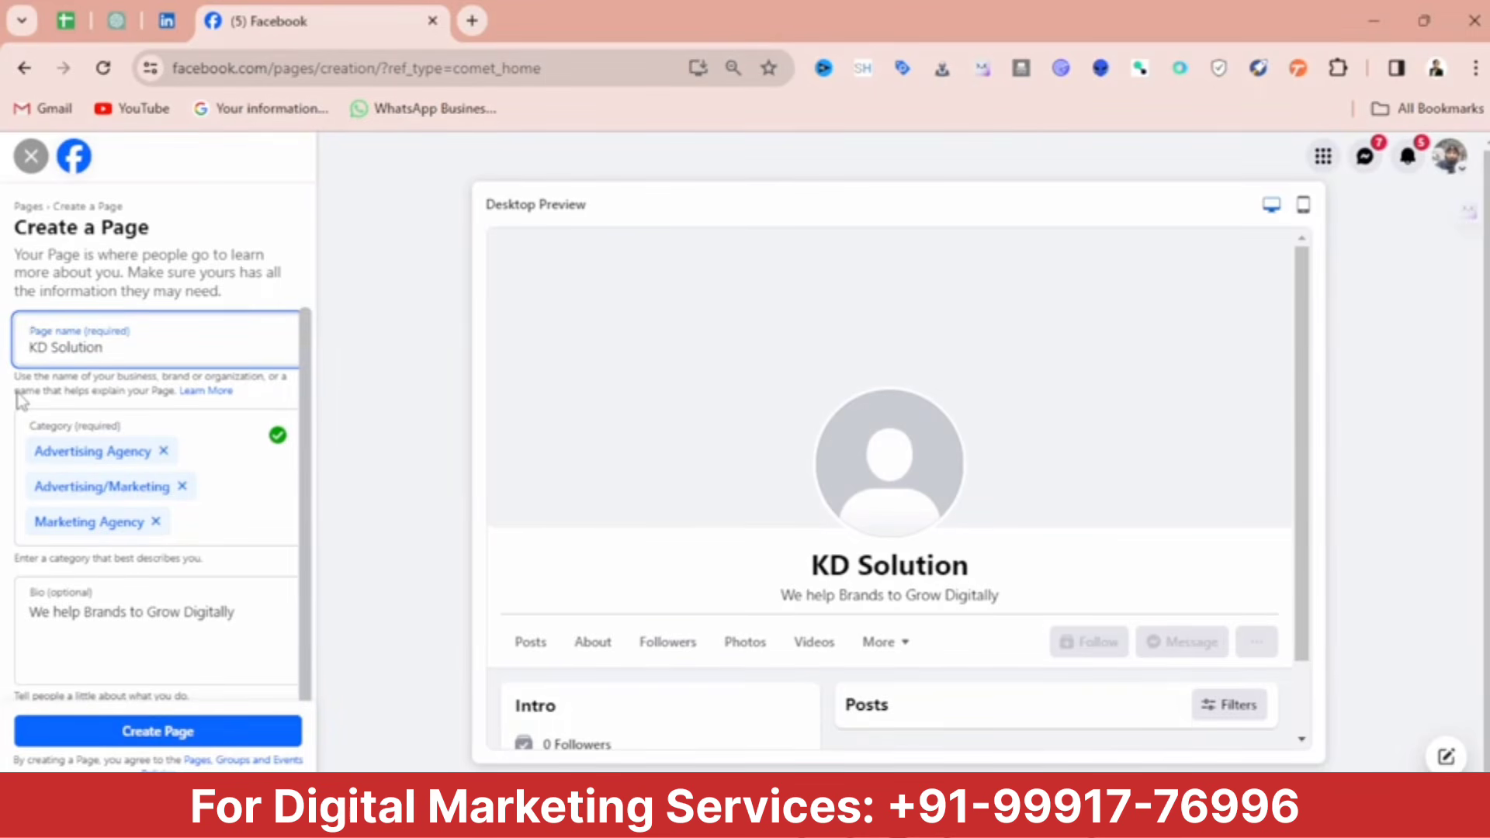
pyautogui.press('Return')
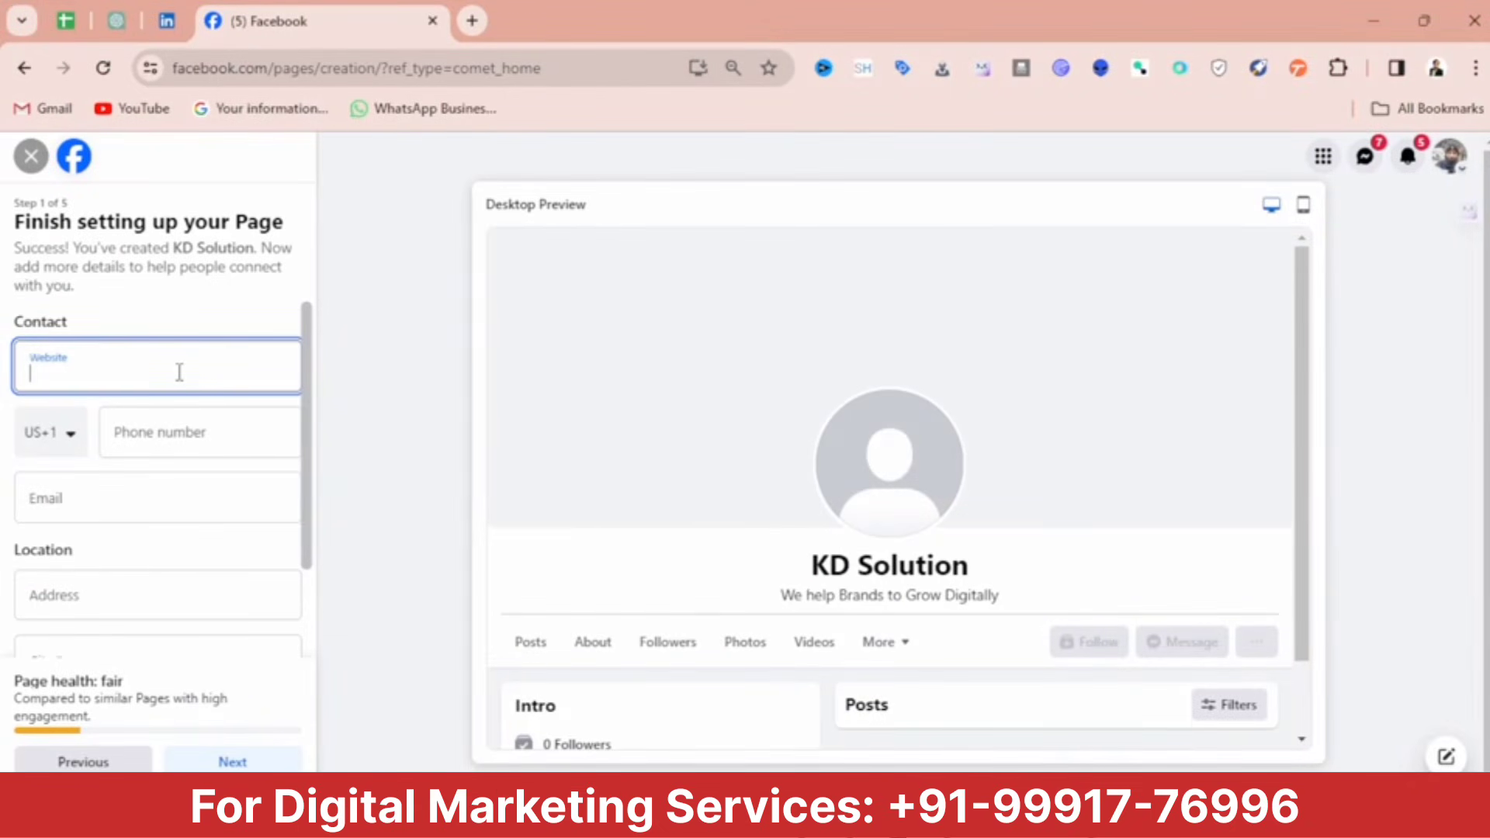
# Paste the website, choose India's +91 code, and enter the business phone and e-mail
pyautogui.write('https://keshavdimri.com')
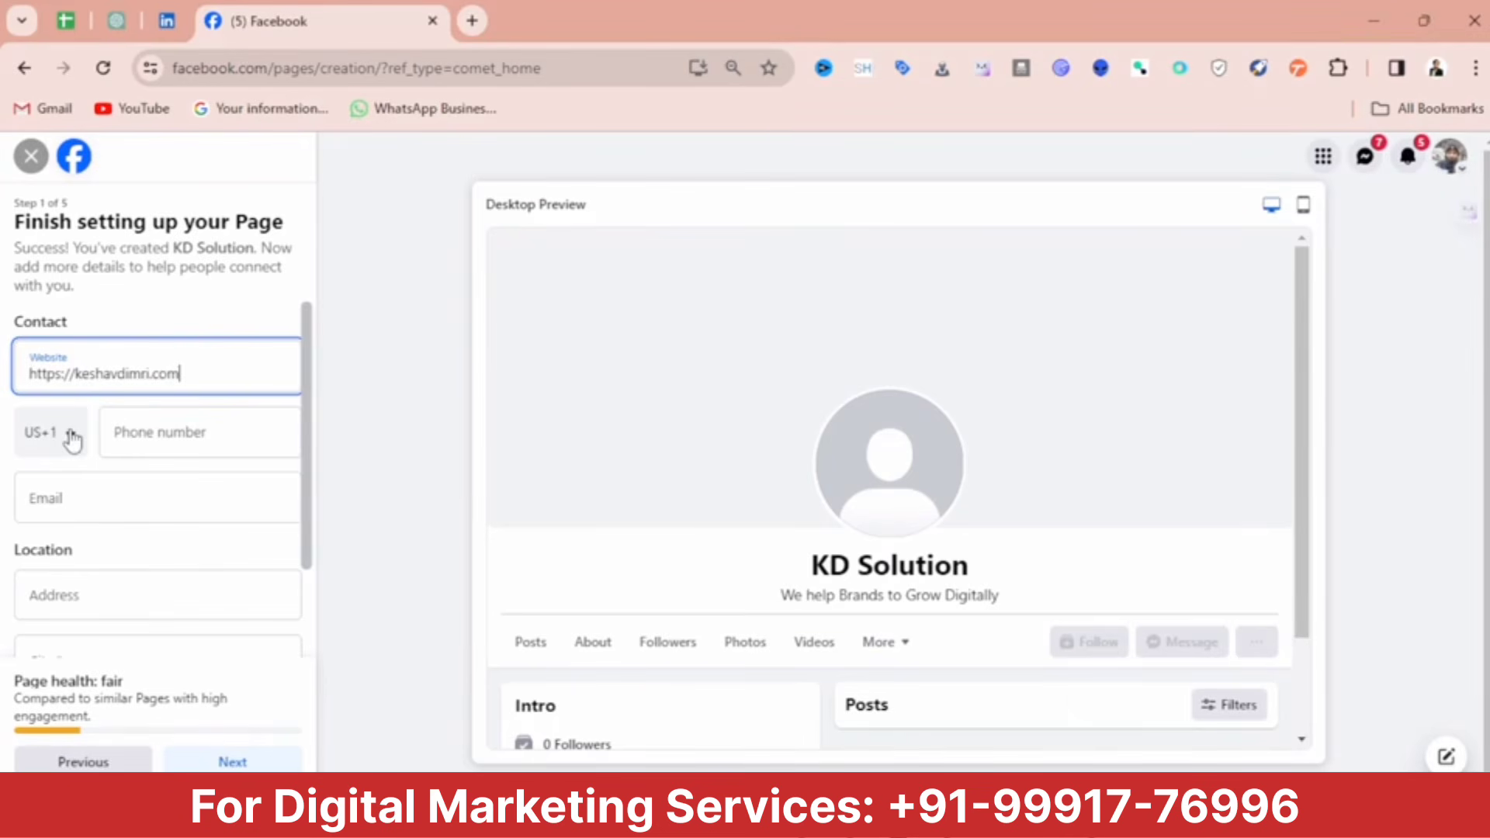
pyautogui.click(72, 436)
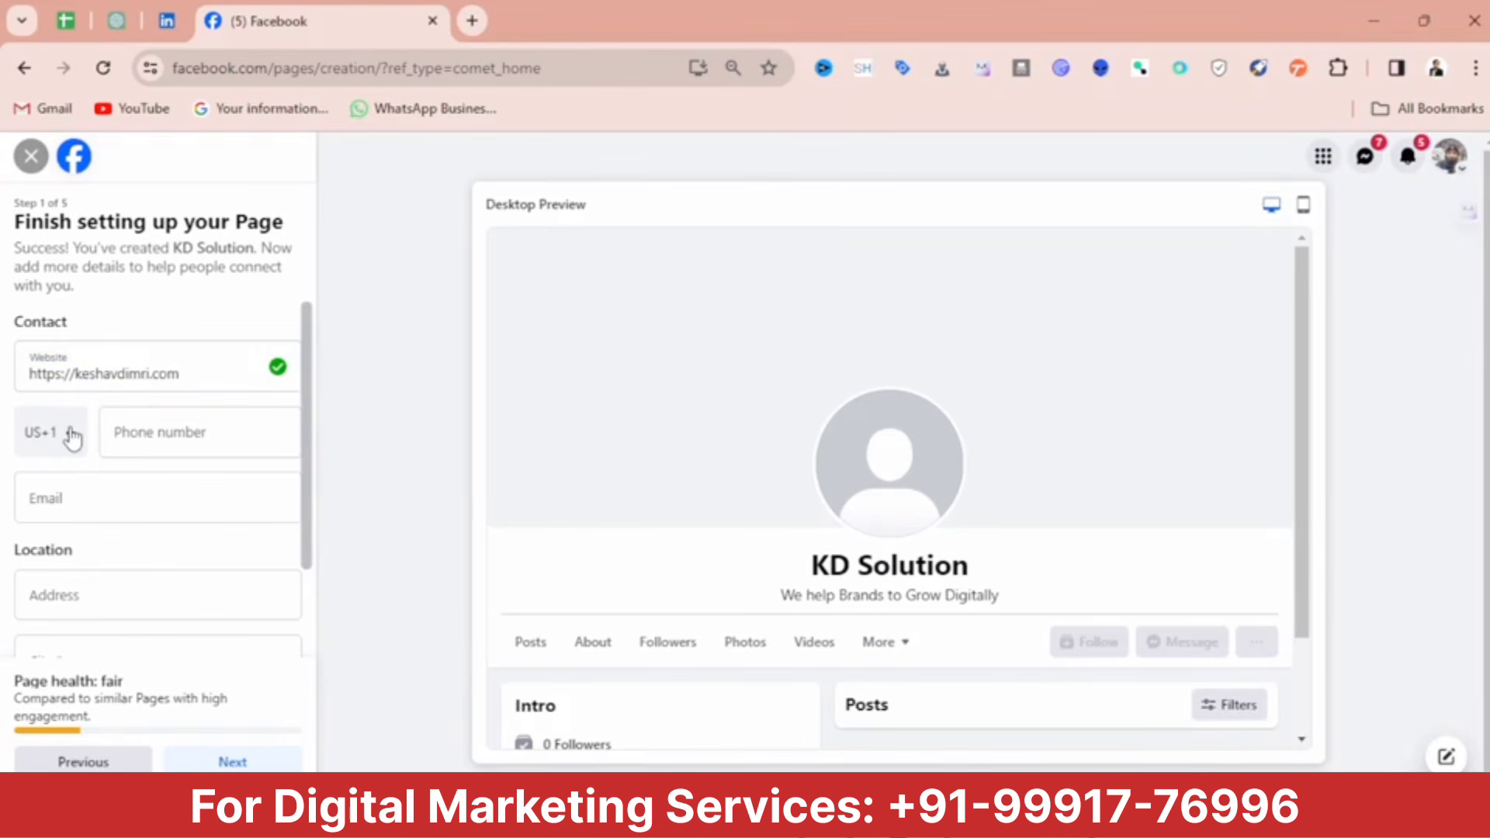
pyautogui.click(110, 507)
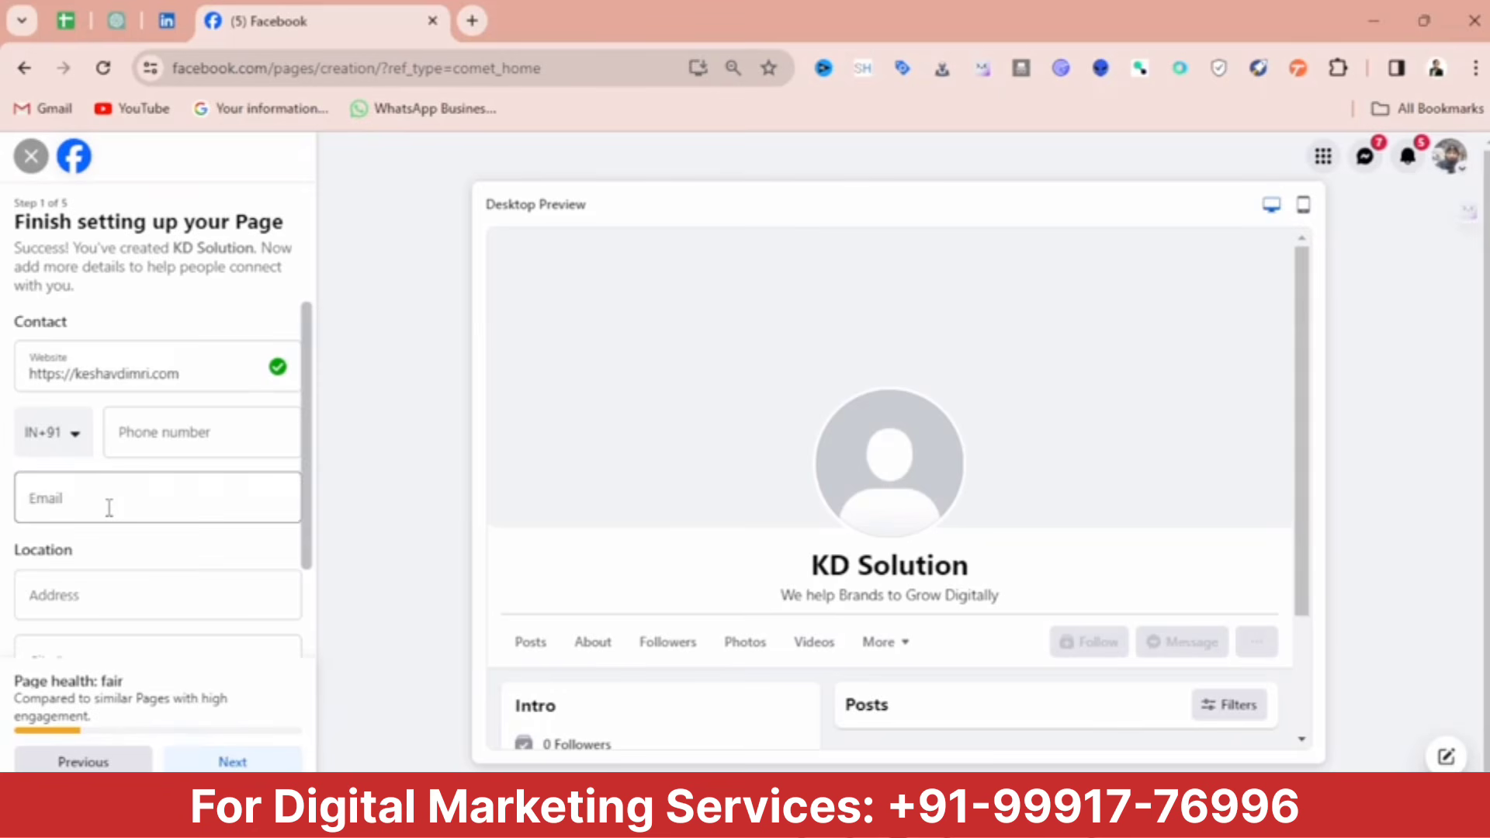
pyautogui.click(206, 449)
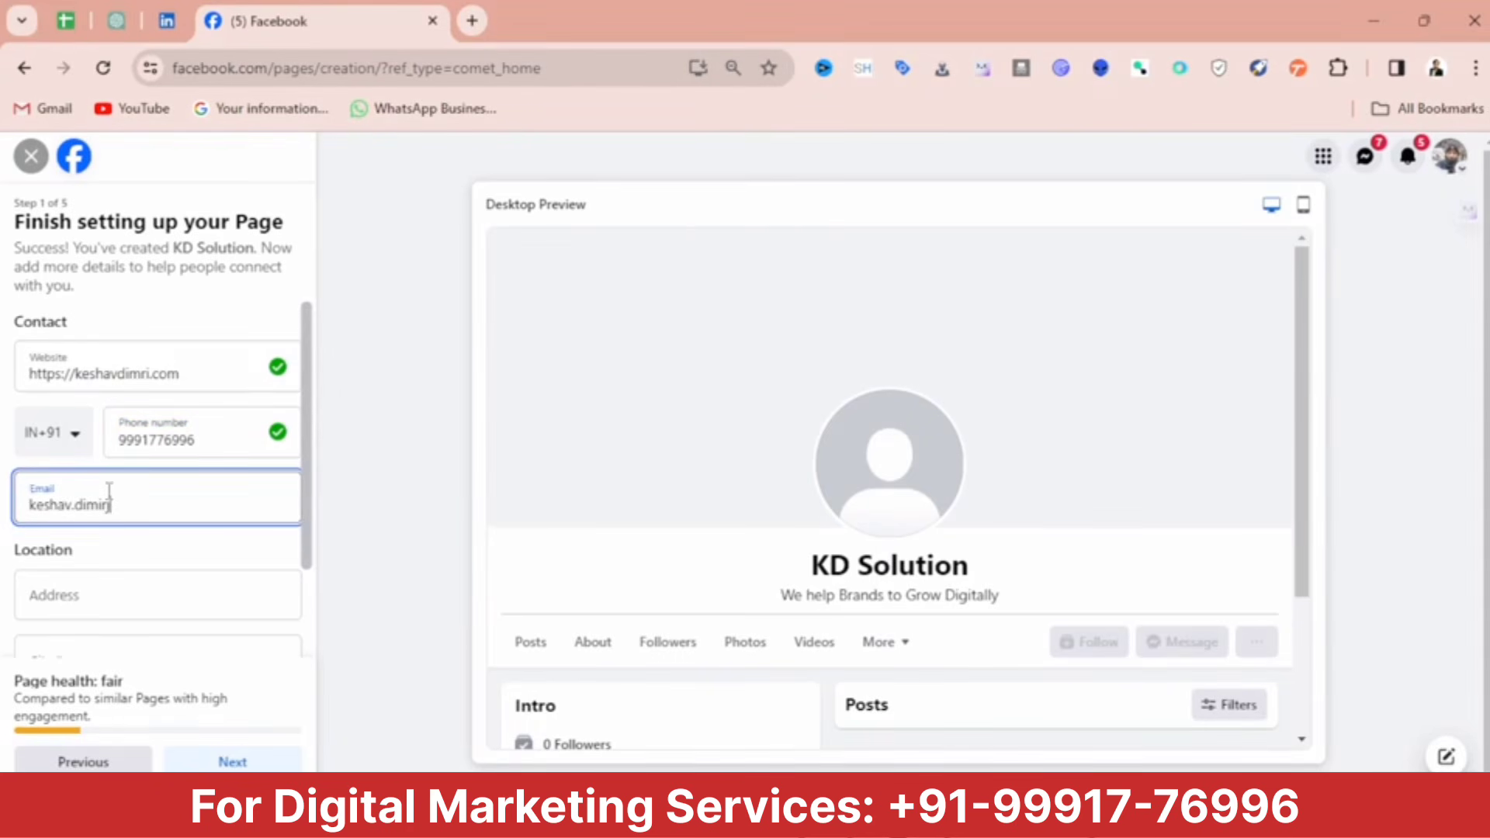
pyautogui.write('@gmail.com')
pyautogui.press('Tab')
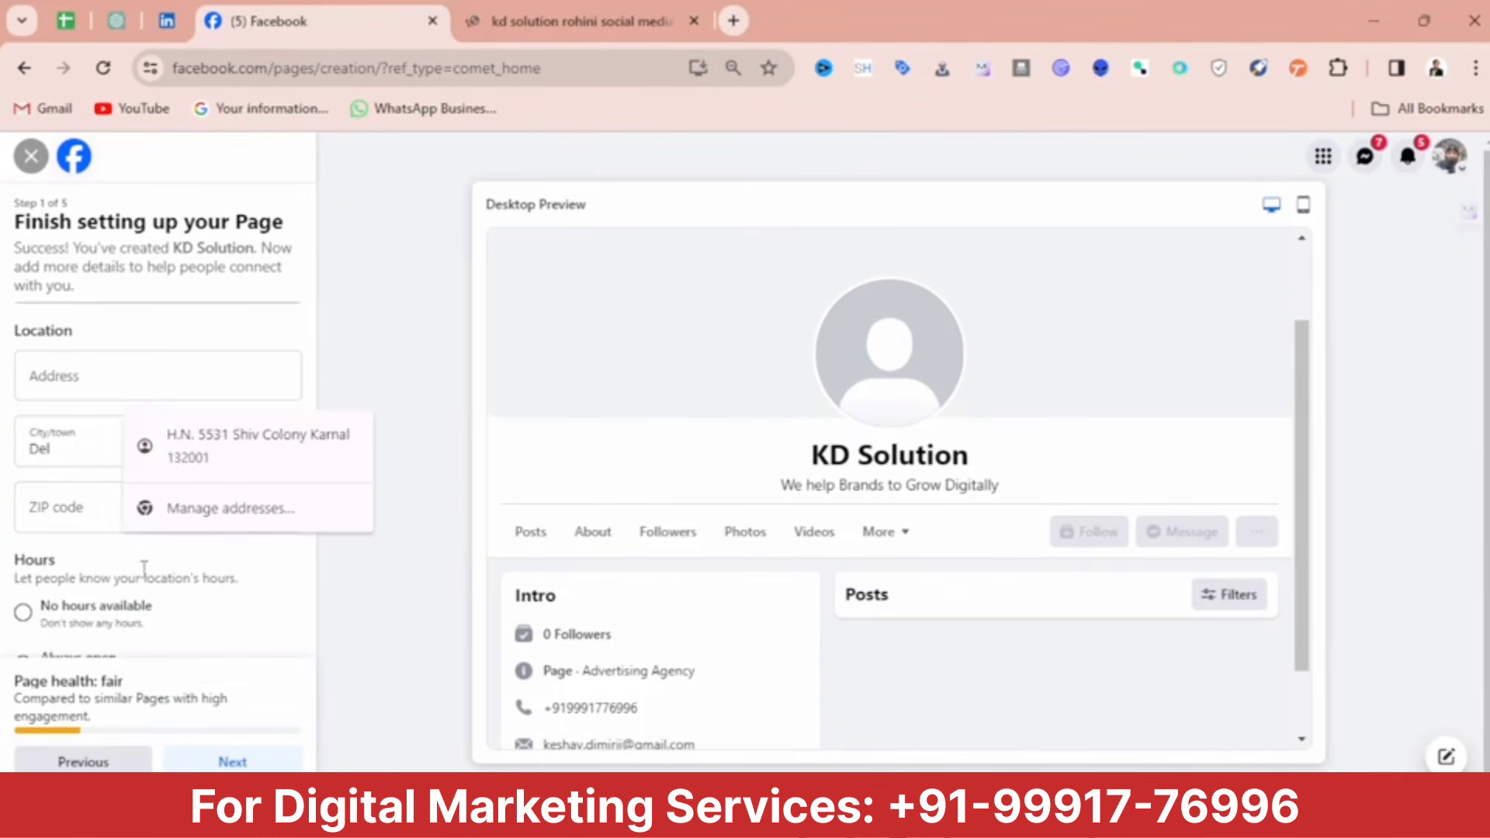
# Paste the business address, pick Delhi, India and the suggested ZIP, set Always open, continue
pyautogui.scroll(-1, 144, 569)
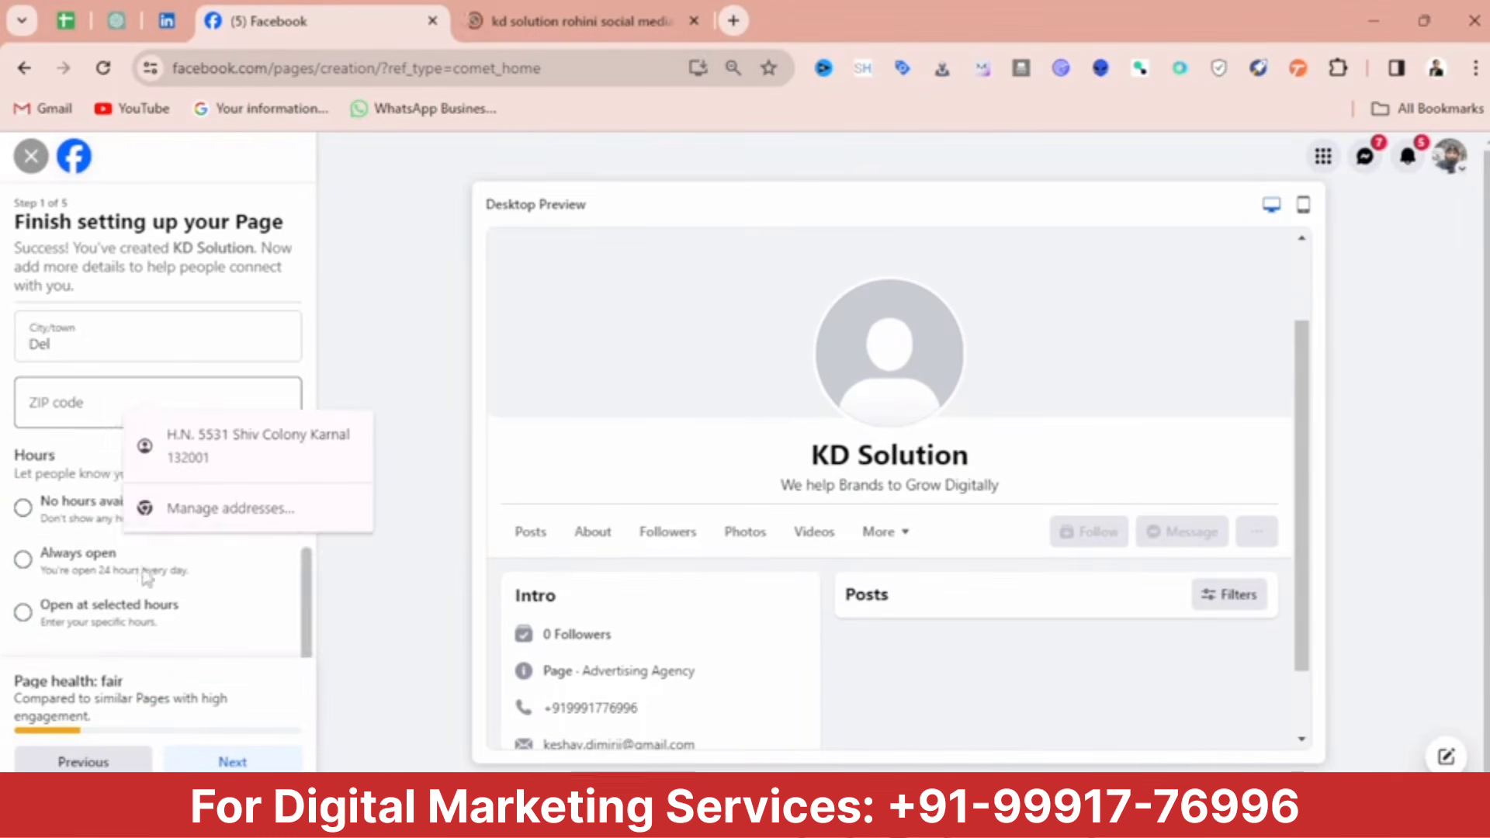
pyautogui.click(65, 410)
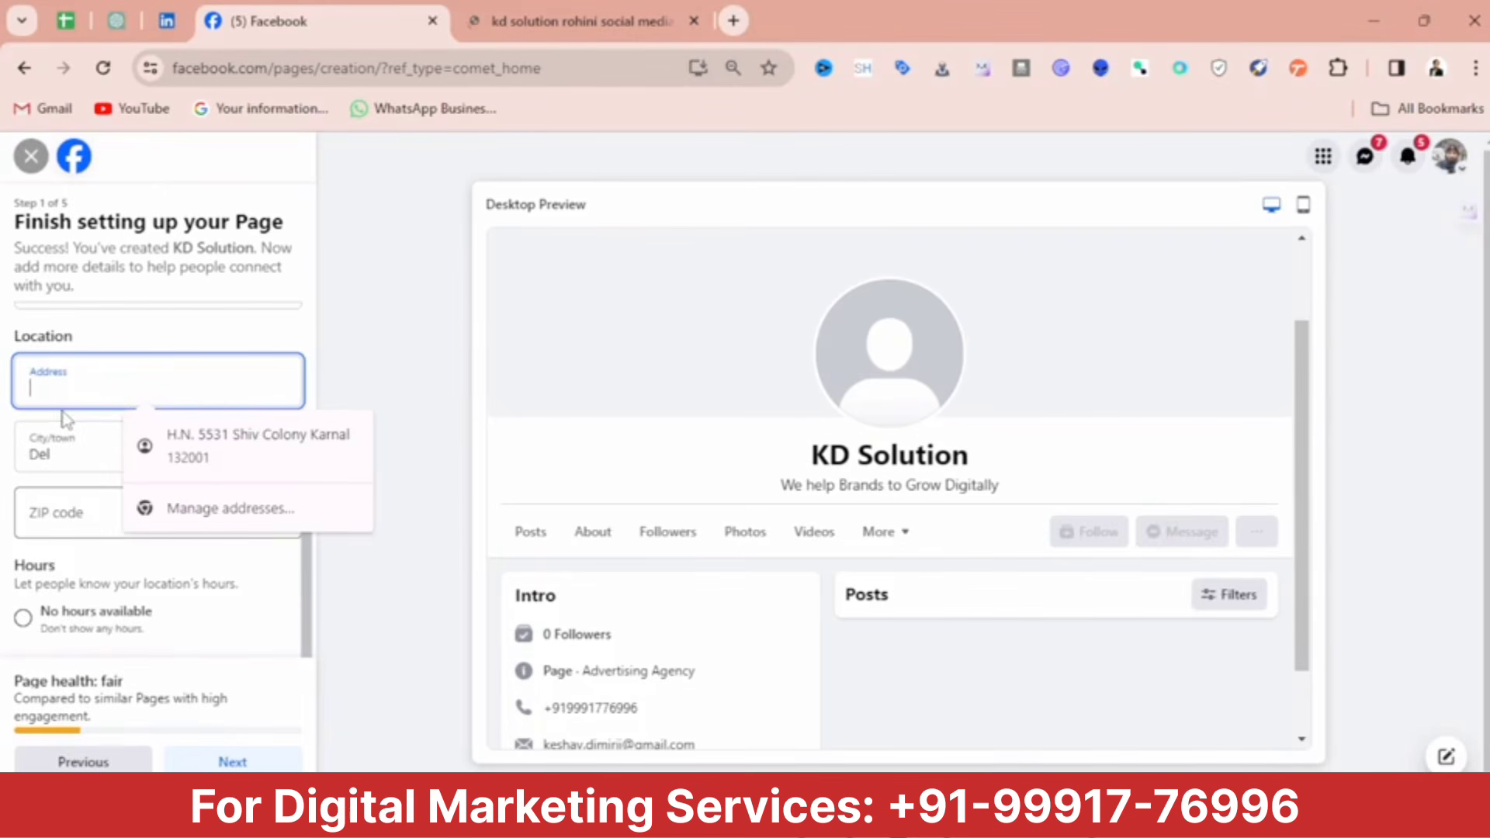
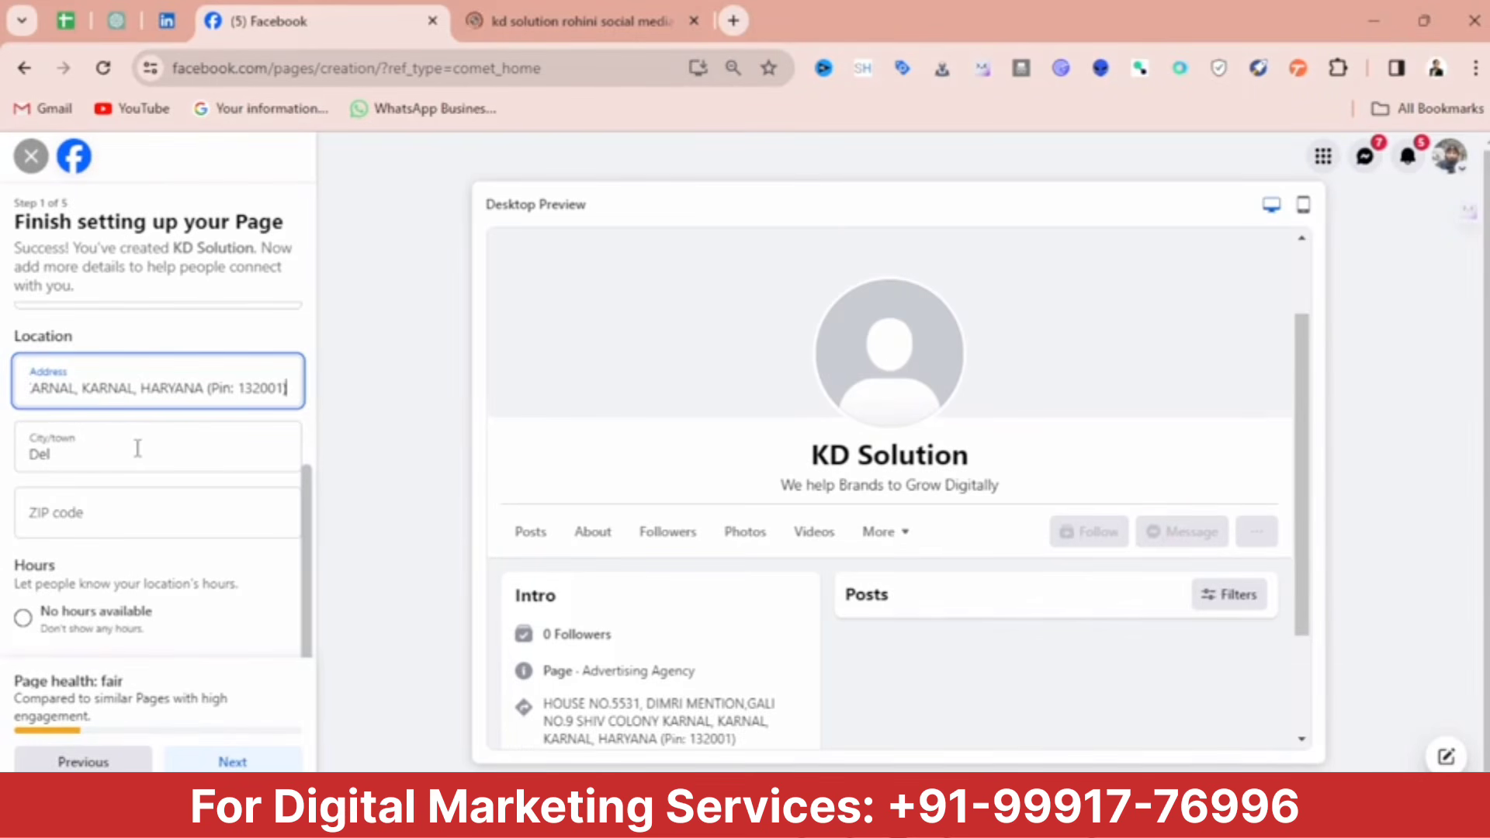
pyautogui.click(127, 455)
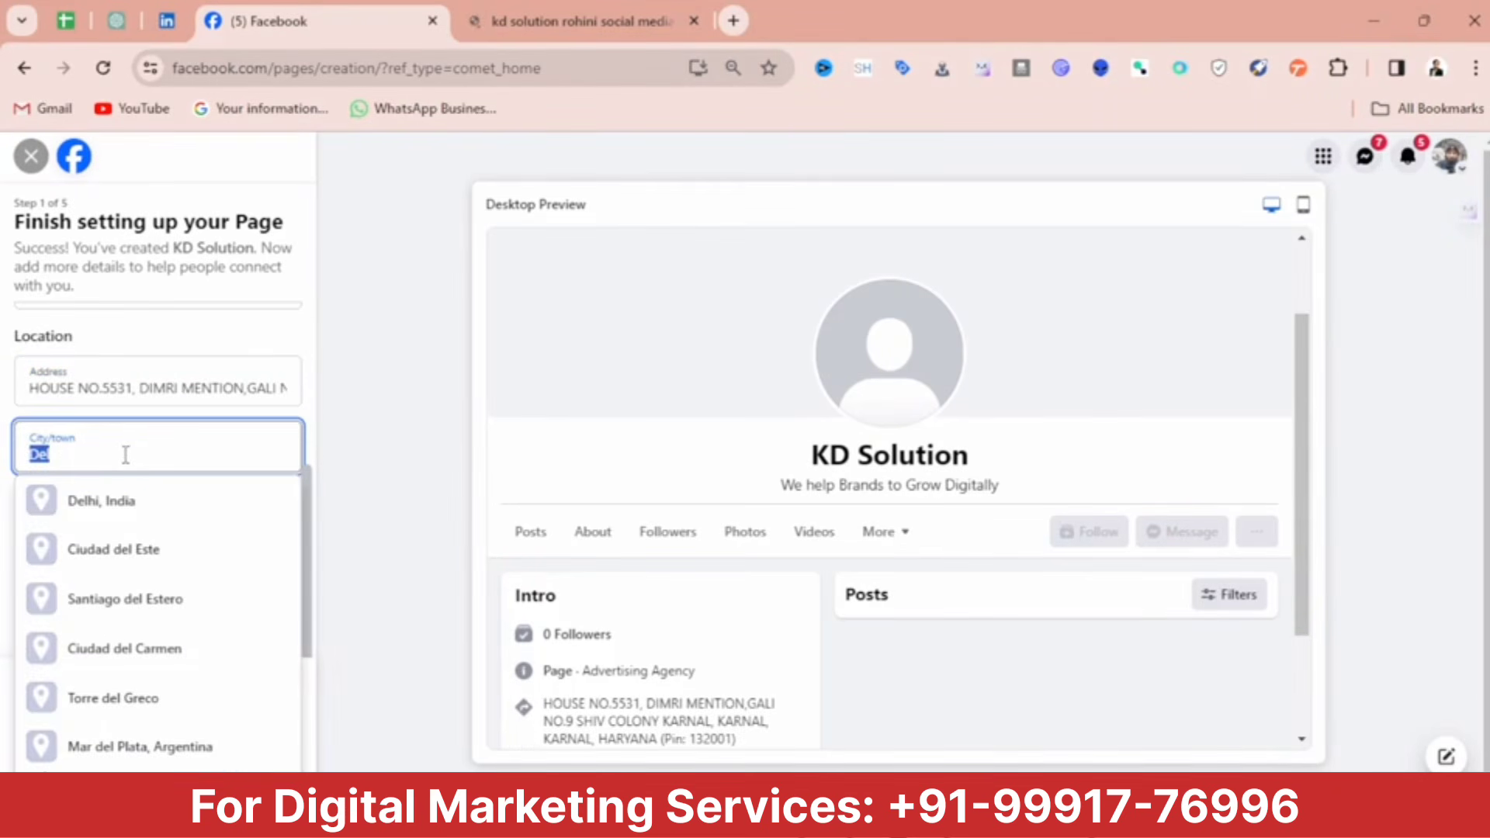
pyautogui.click(113, 506)
pyautogui.click(102, 520)
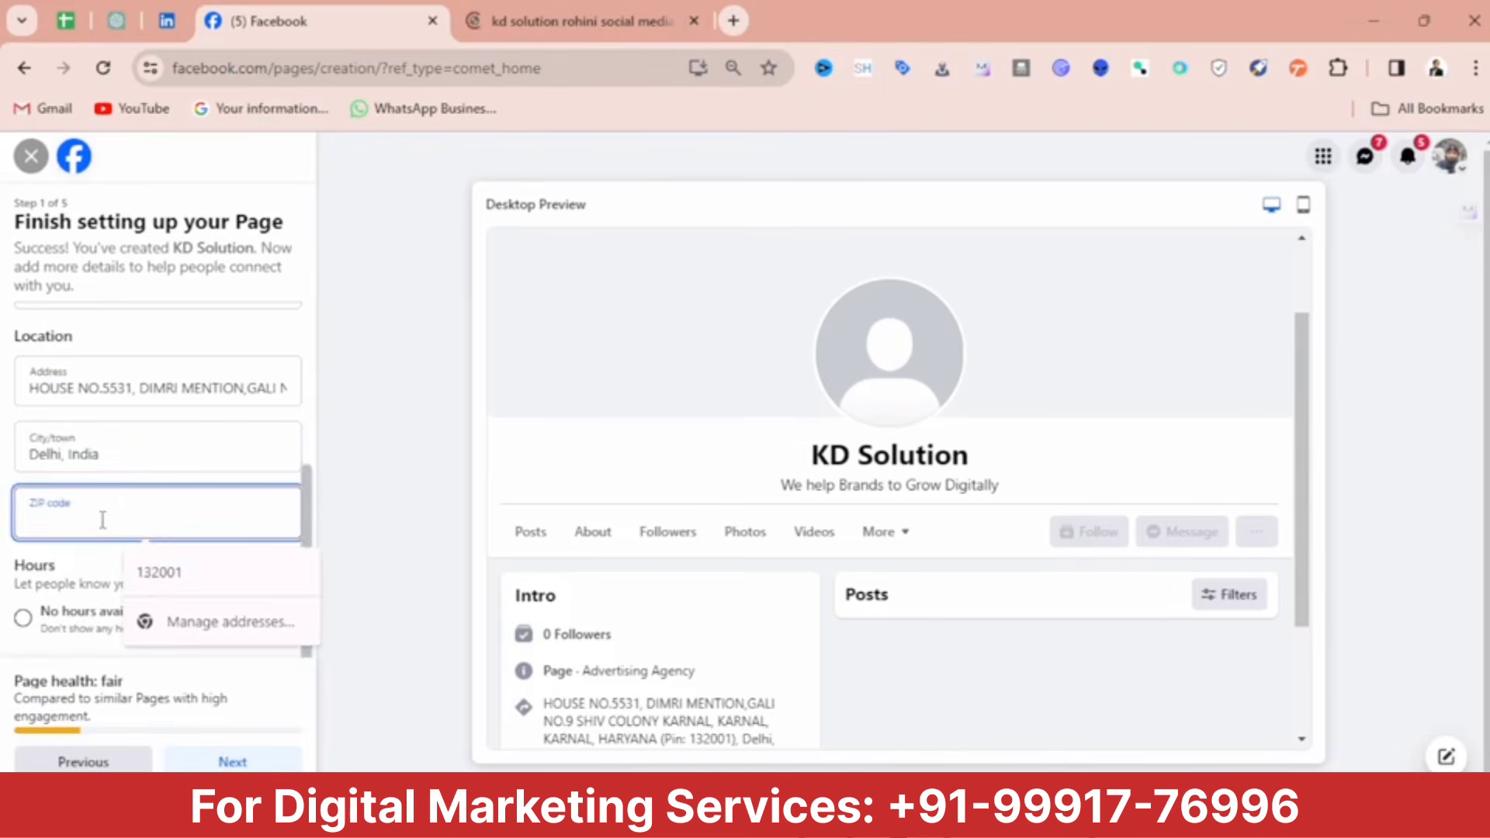
pyautogui.click(140, 570)
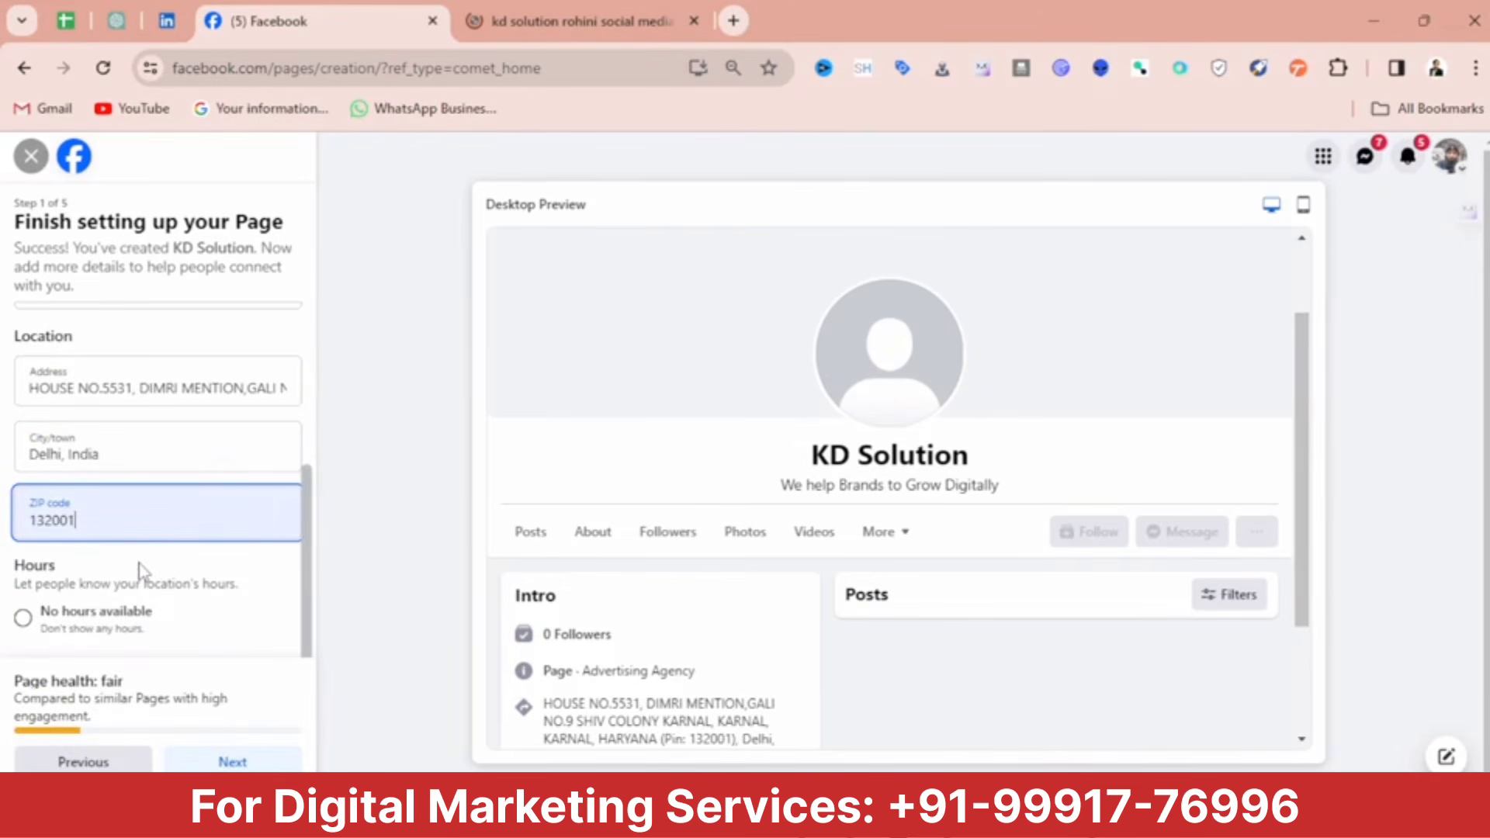
pyautogui.scroll(-2, 139, 568)
pyautogui.click(30, 558)
pyautogui.click(228, 753)
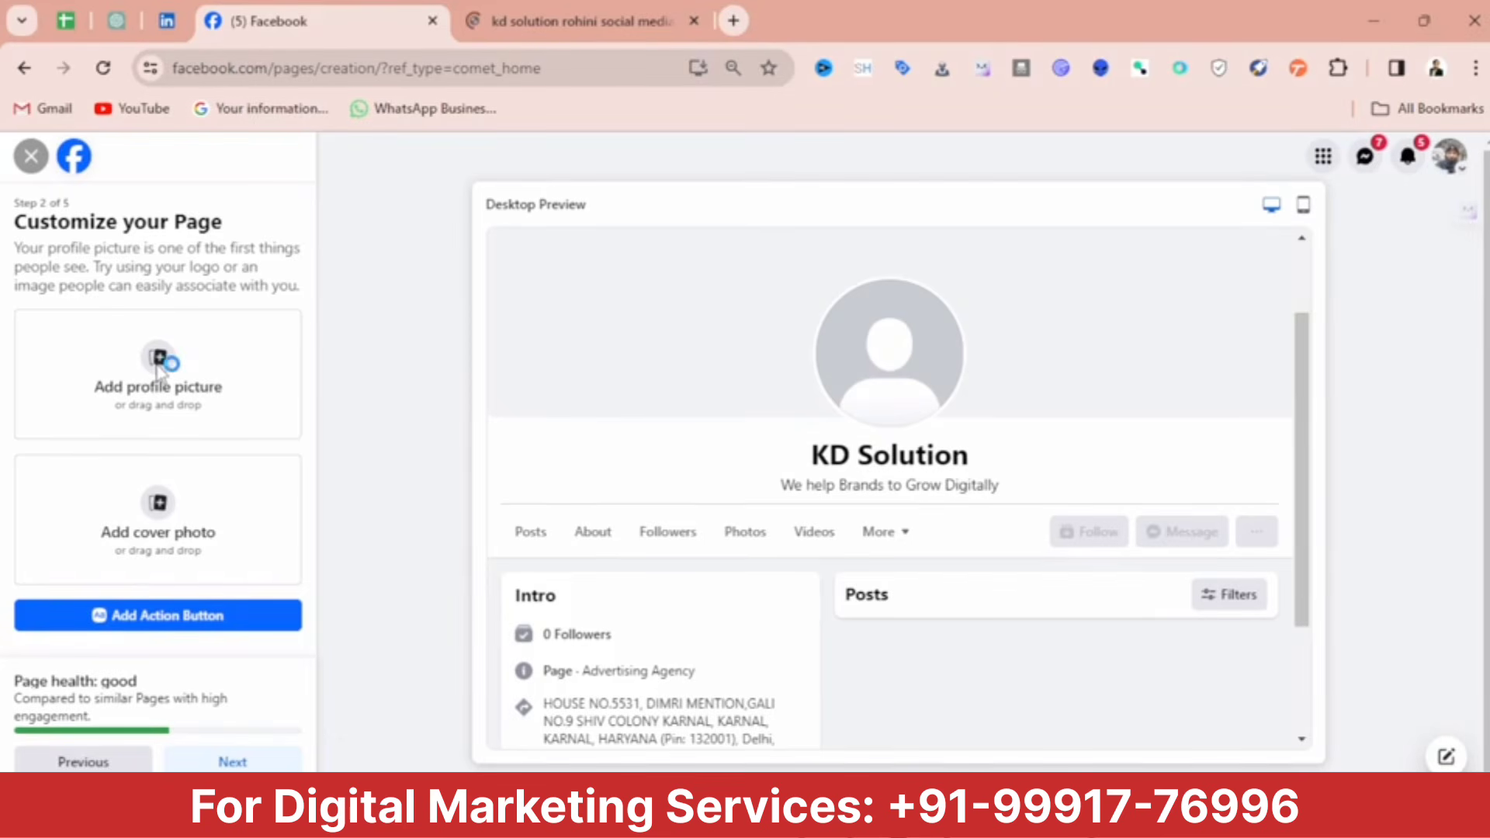
pyautogui.click(157, 368)
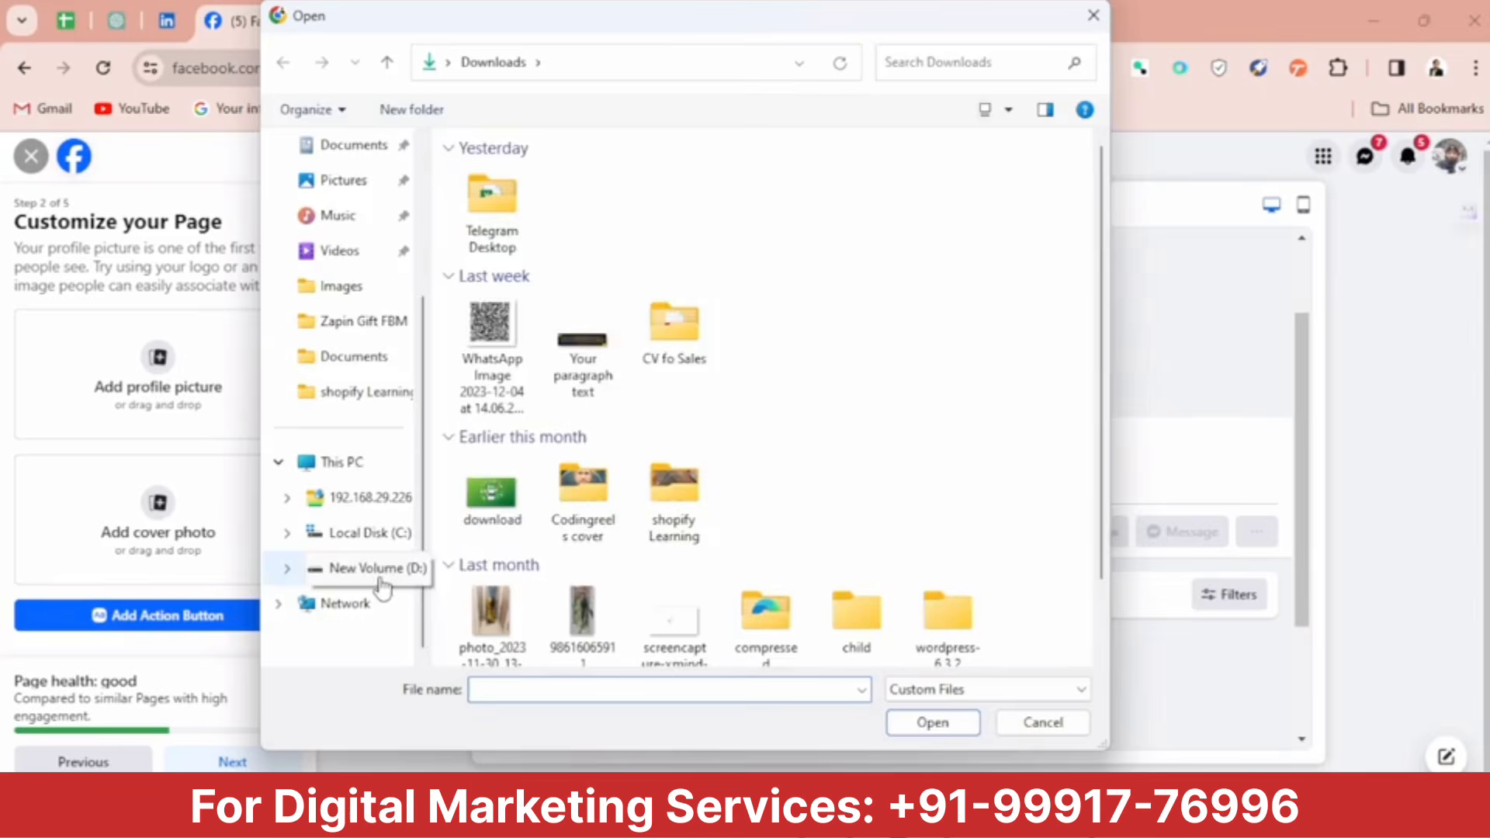
pyautogui.click(365, 568)
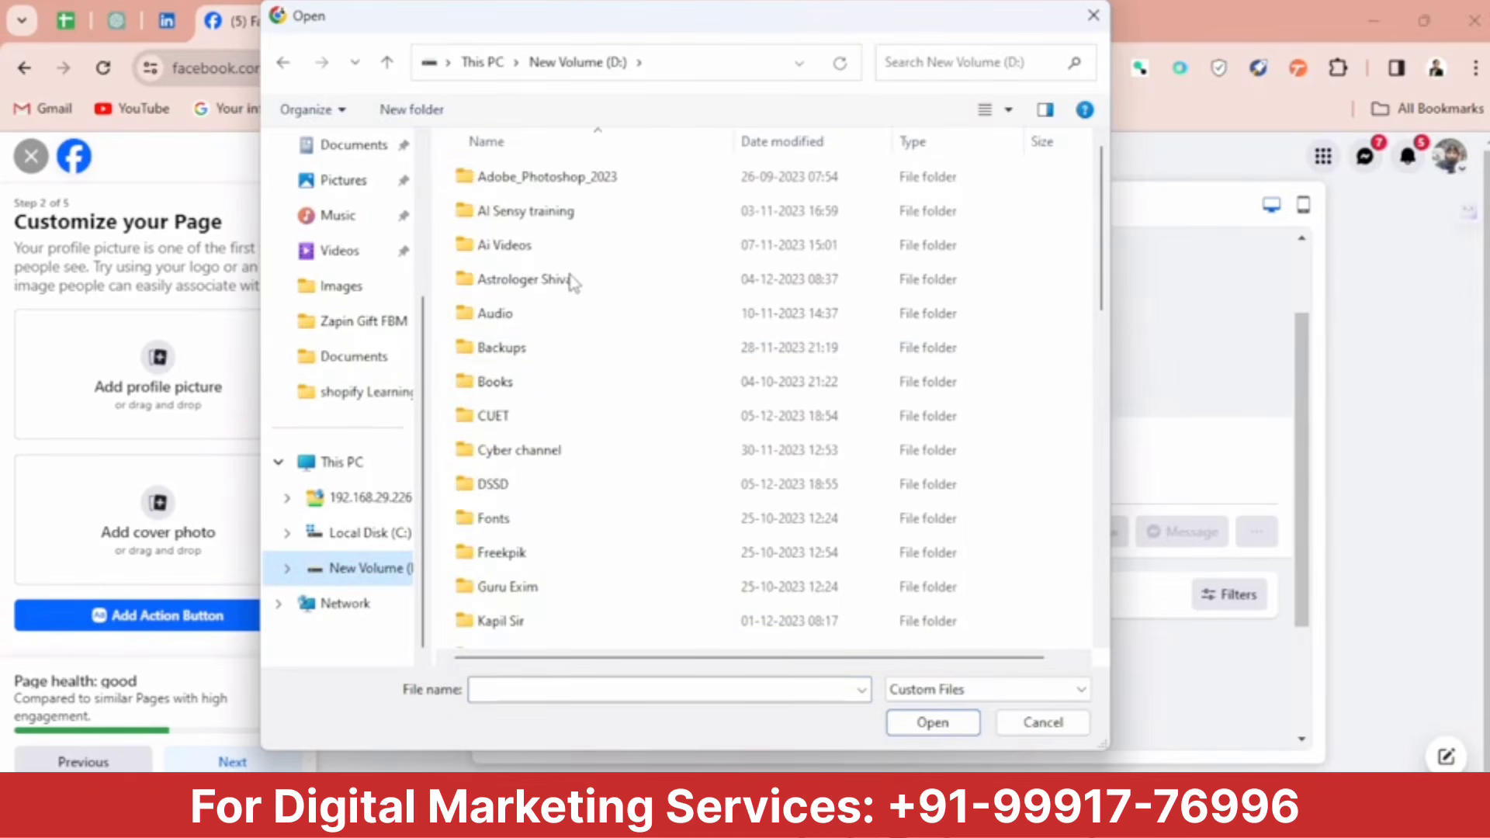
pyautogui.scroll(-1, 537, 627)
pyautogui.scroll(-2, 537, 627)
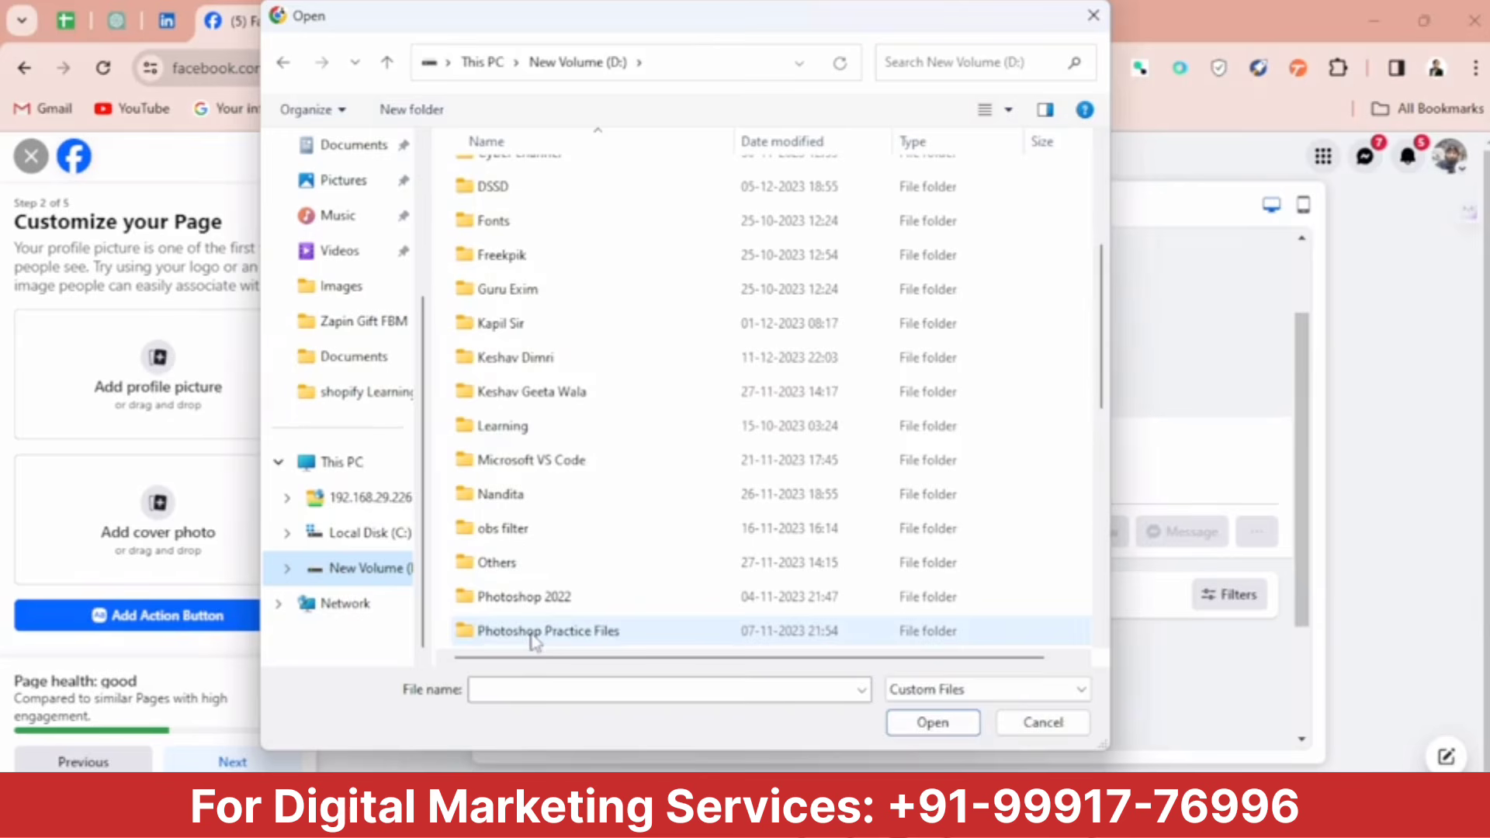
pyautogui.doubleClick(528, 358)
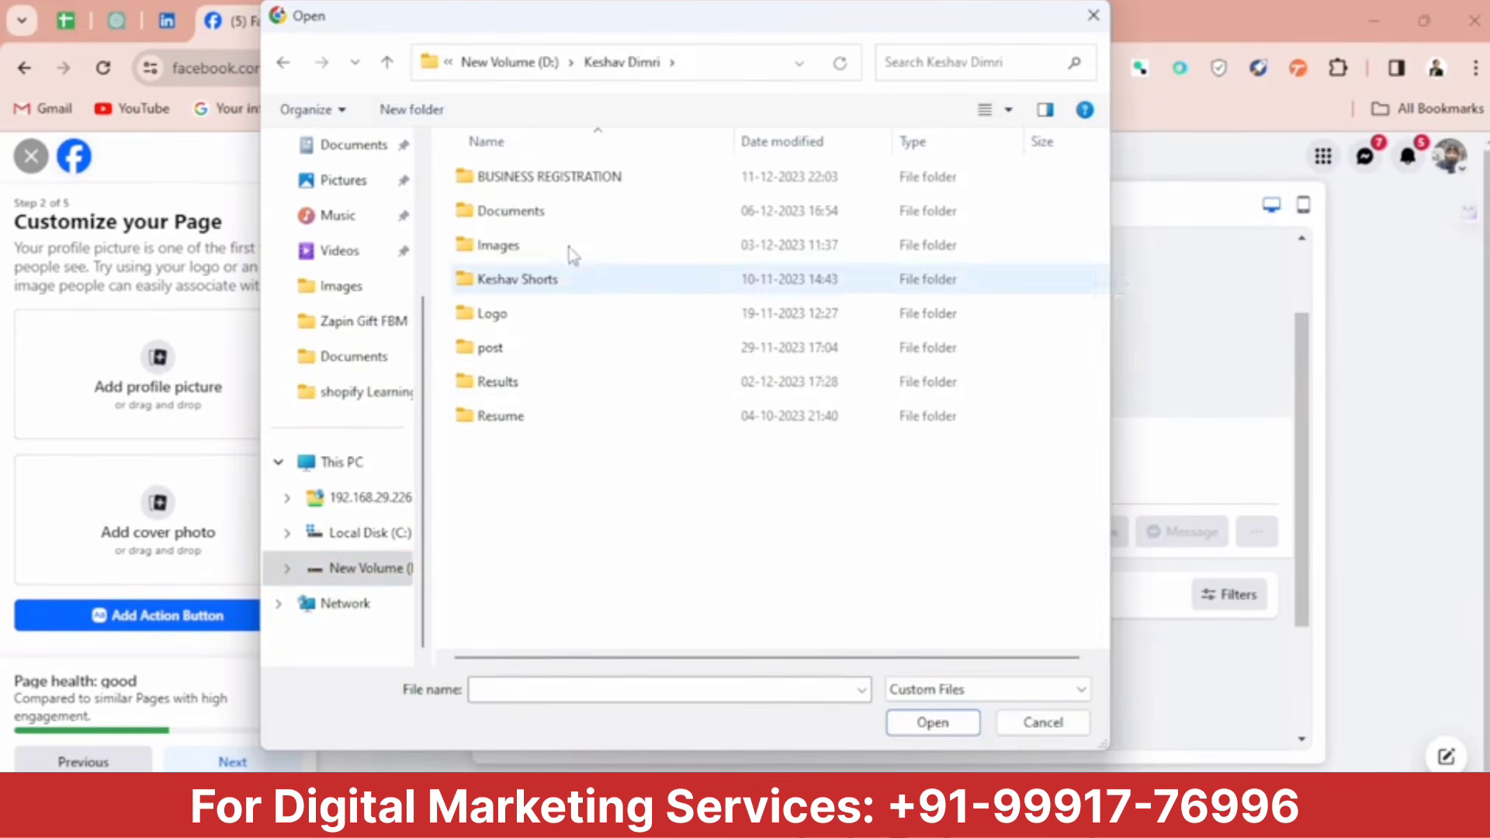
pyautogui.doubleClick(571, 244)
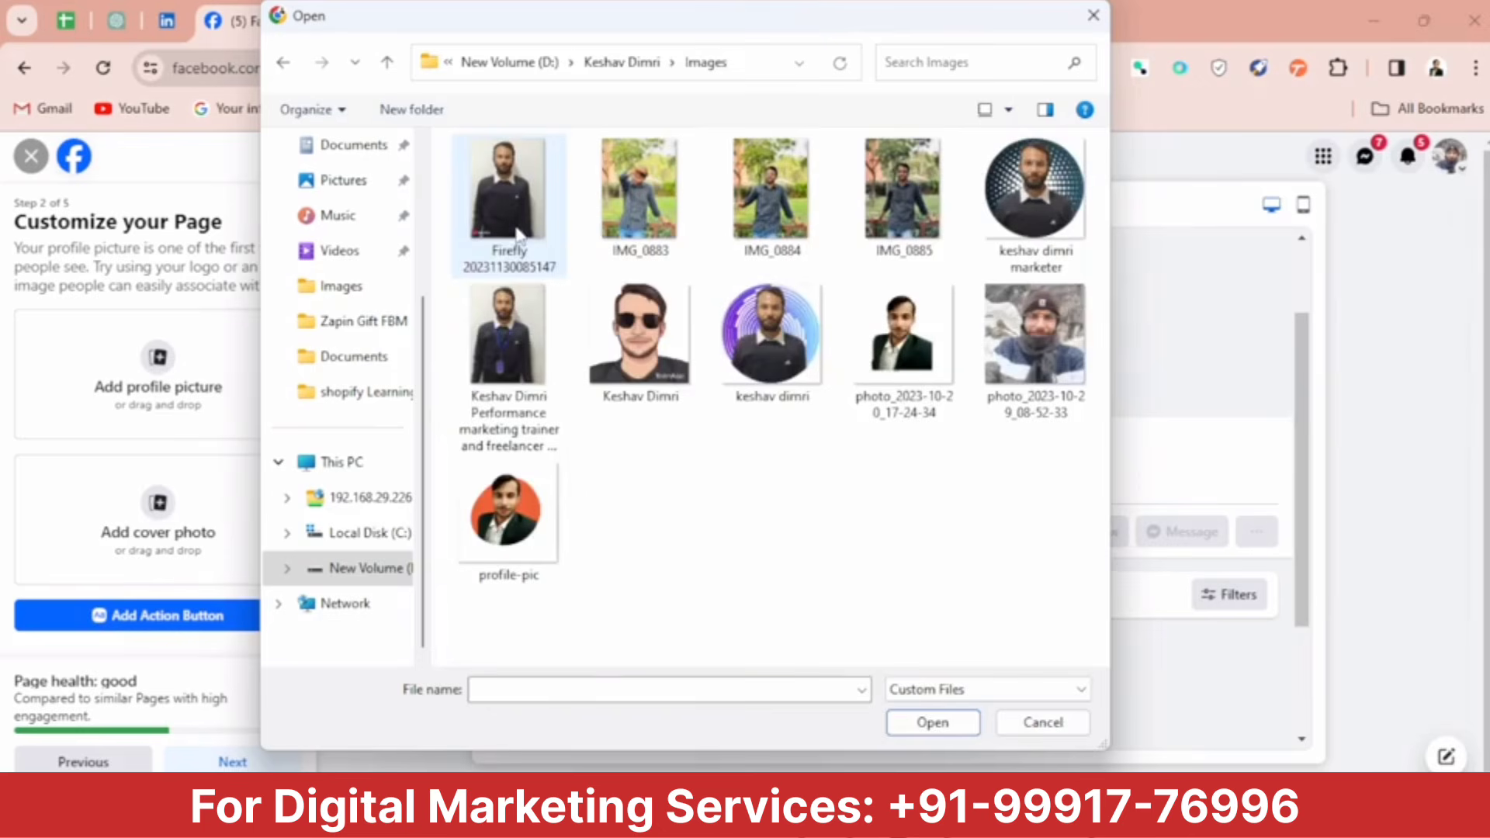
pyautogui.click(560, 256)
pyautogui.click(939, 730)
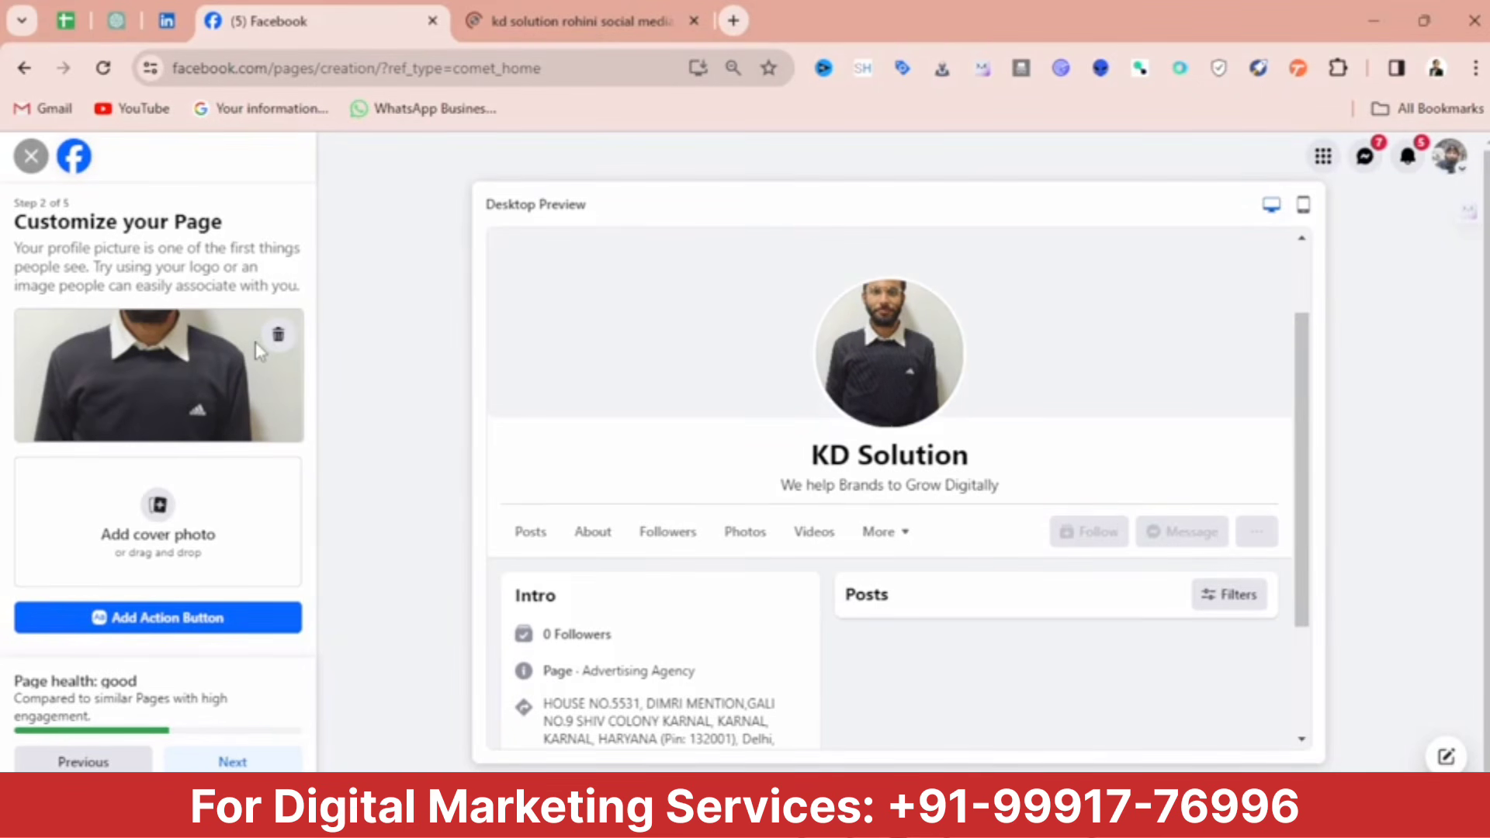
# Replace the profile picture with the round portrait image and begin adding an action button
pyautogui.click(278, 334)
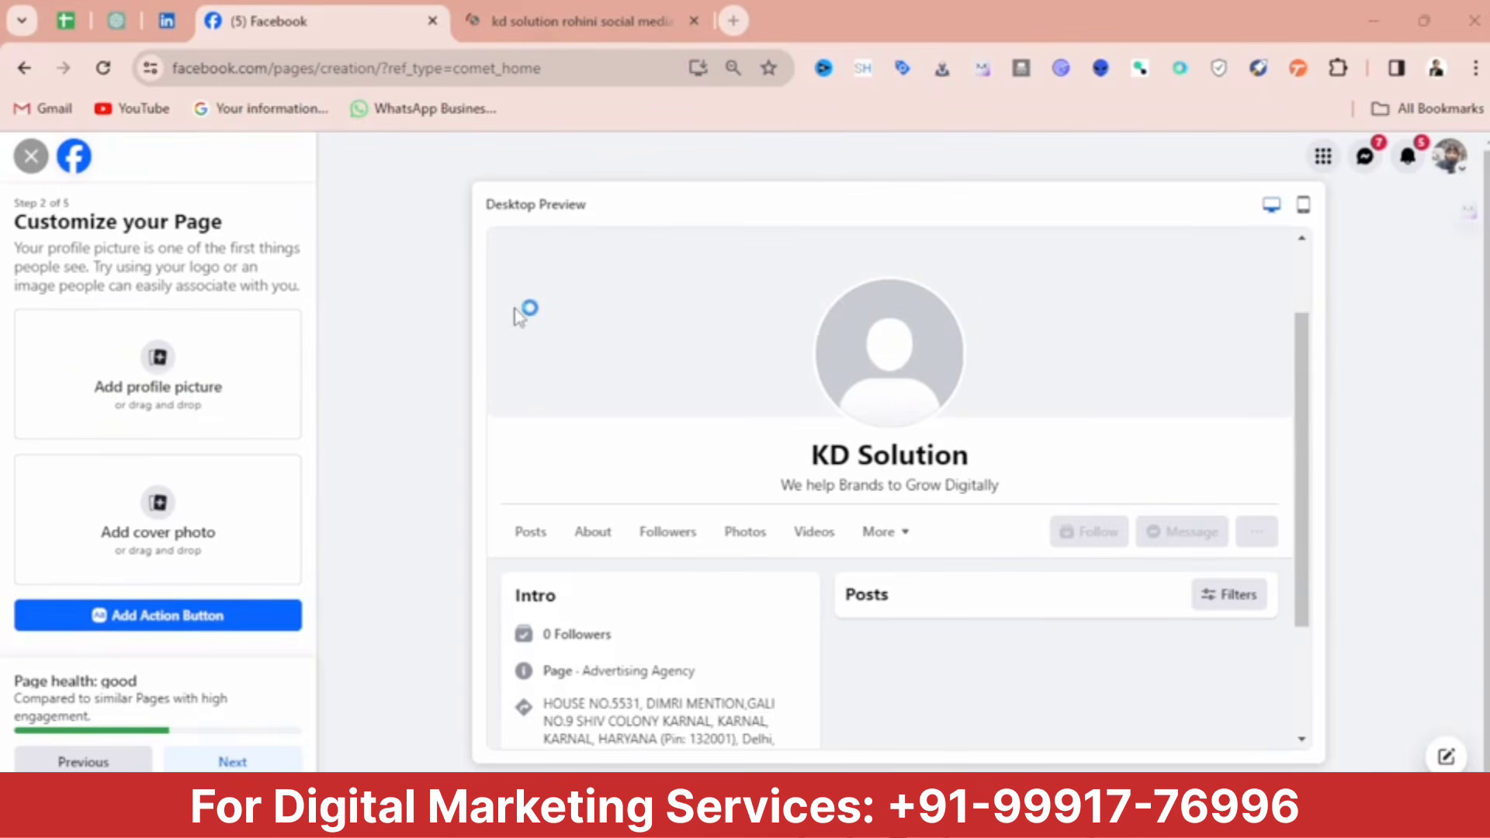
pyautogui.click(577, 307)
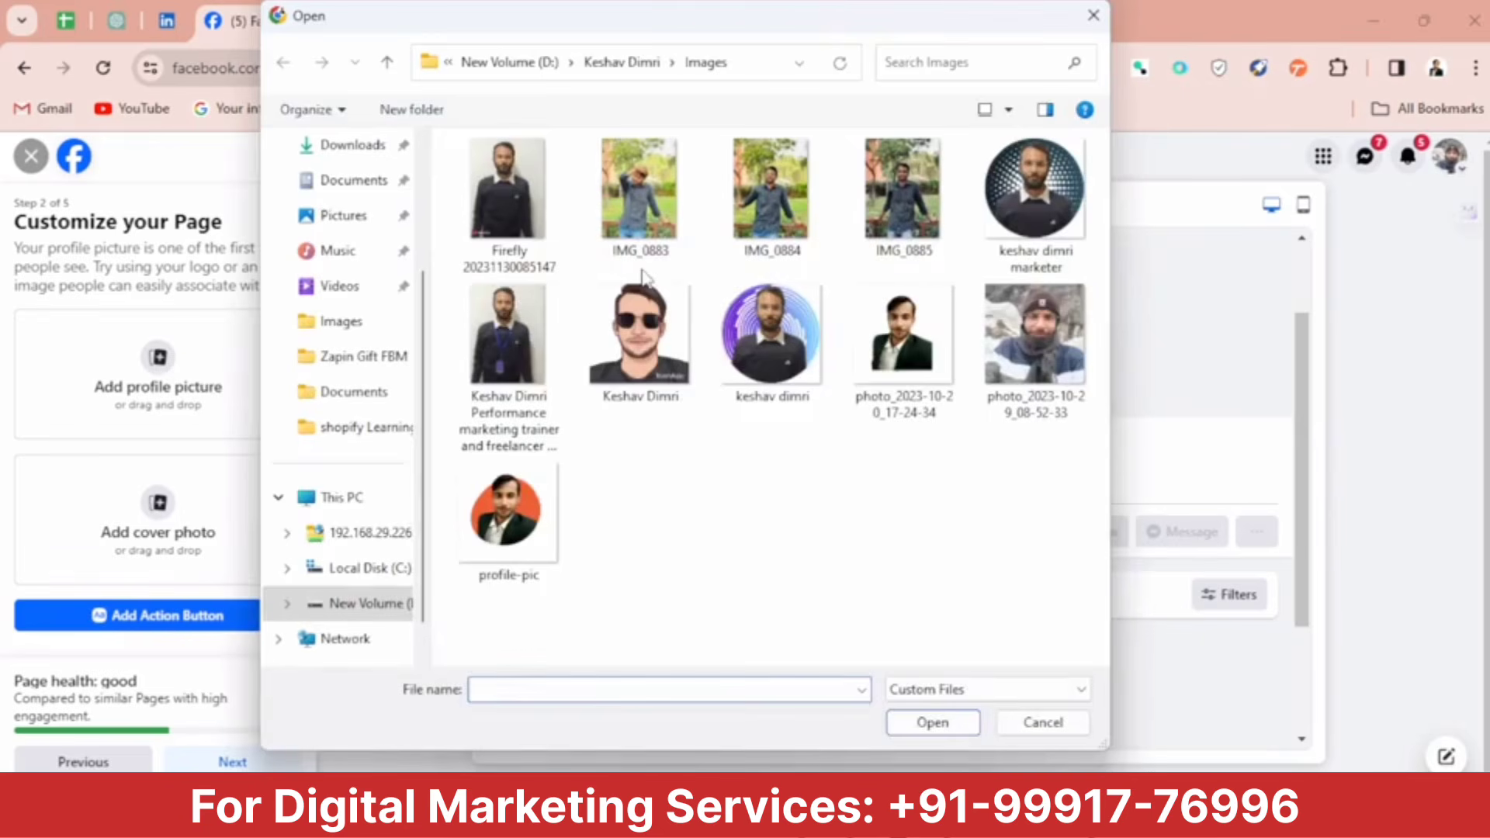
pyautogui.click(509, 203)
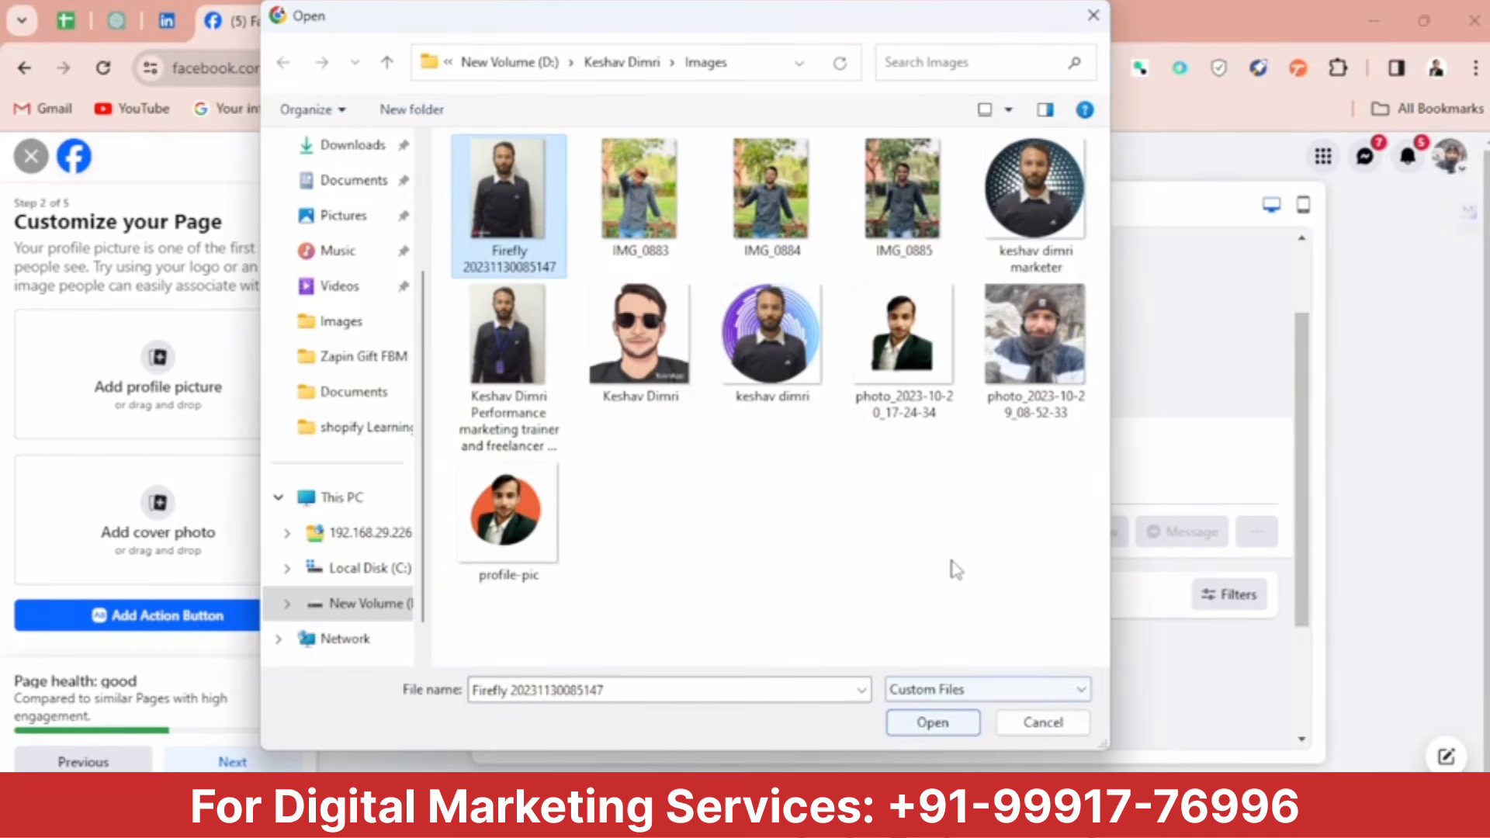
pyautogui.click(1035, 205)
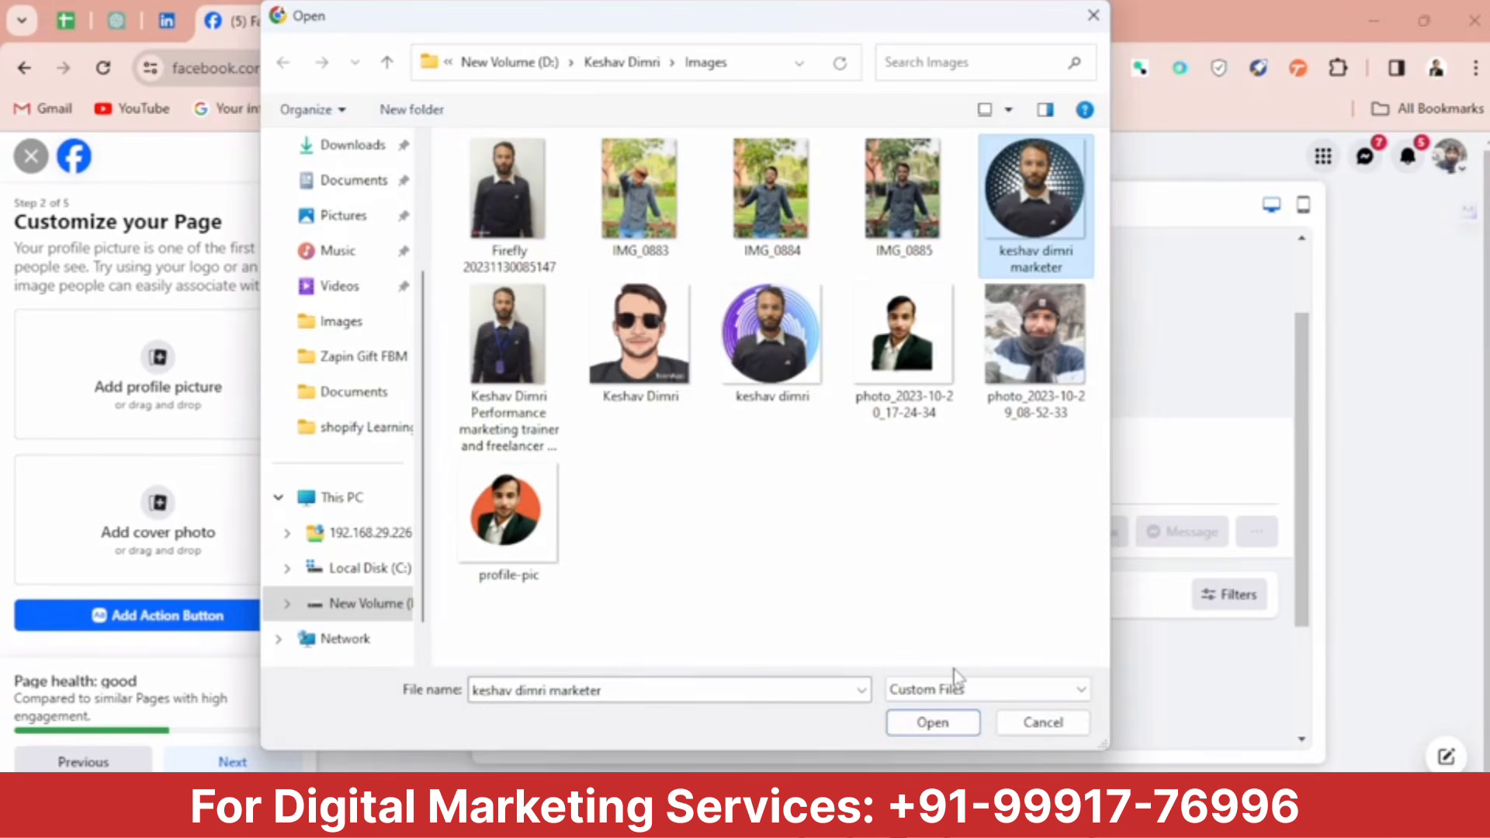
pyautogui.click(934, 721)
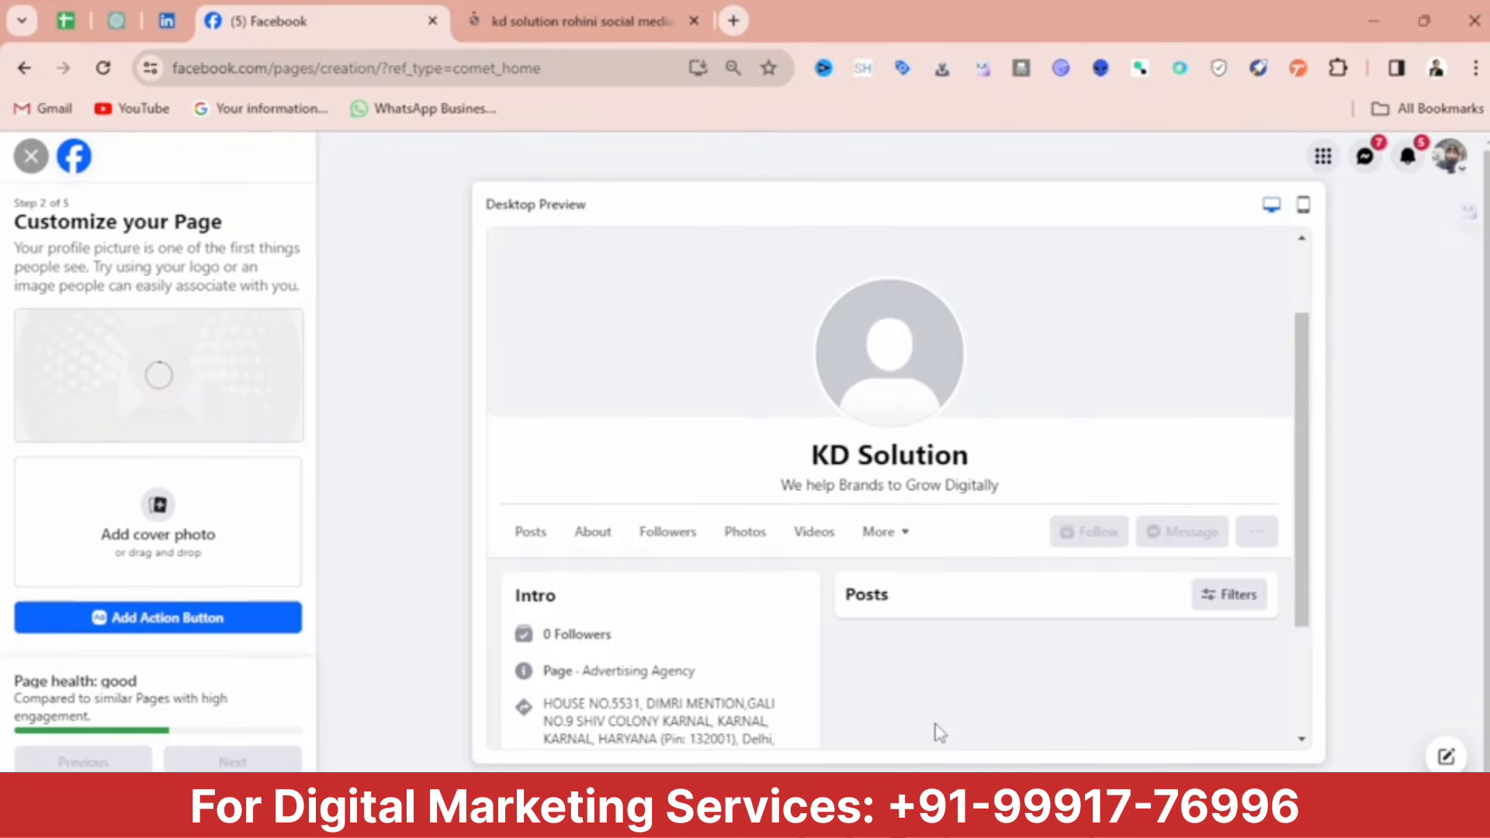
pyautogui.click(200, 626)
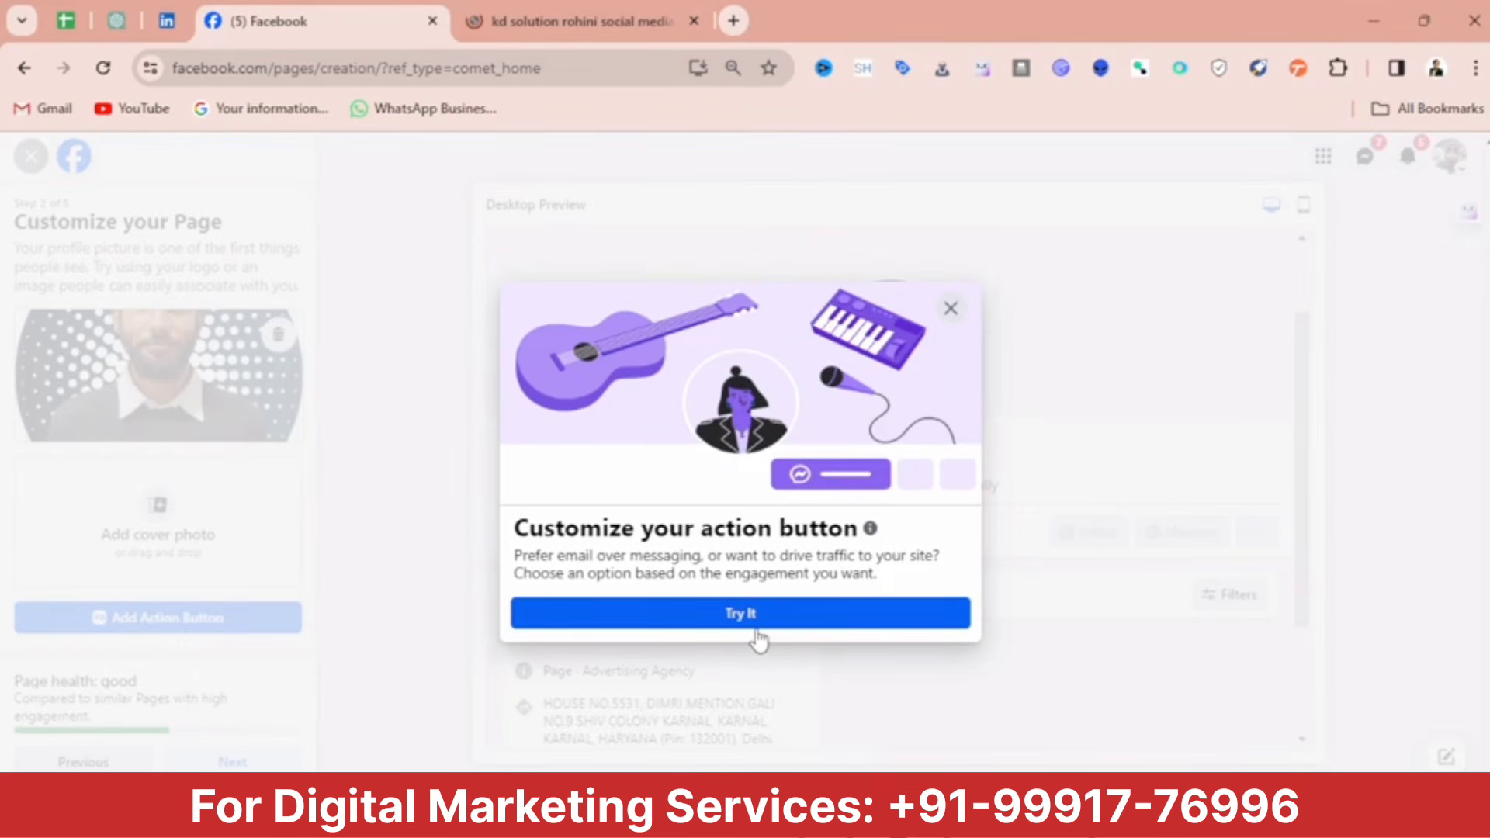
# Connect a WhatsApp action button, confirming it with the code sent to the number
pyautogui.click(756, 627)
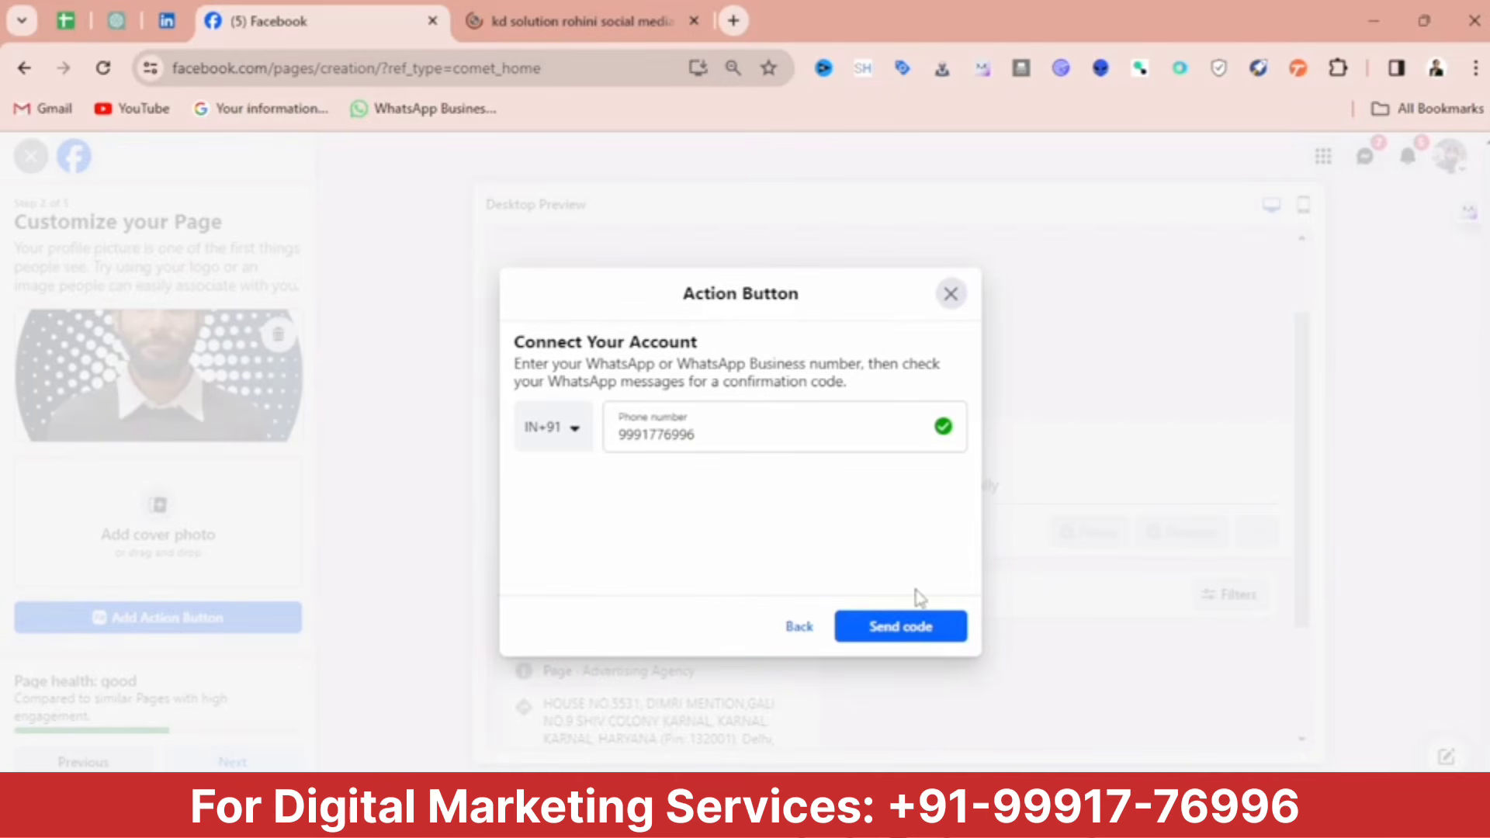
pyautogui.click(893, 625)
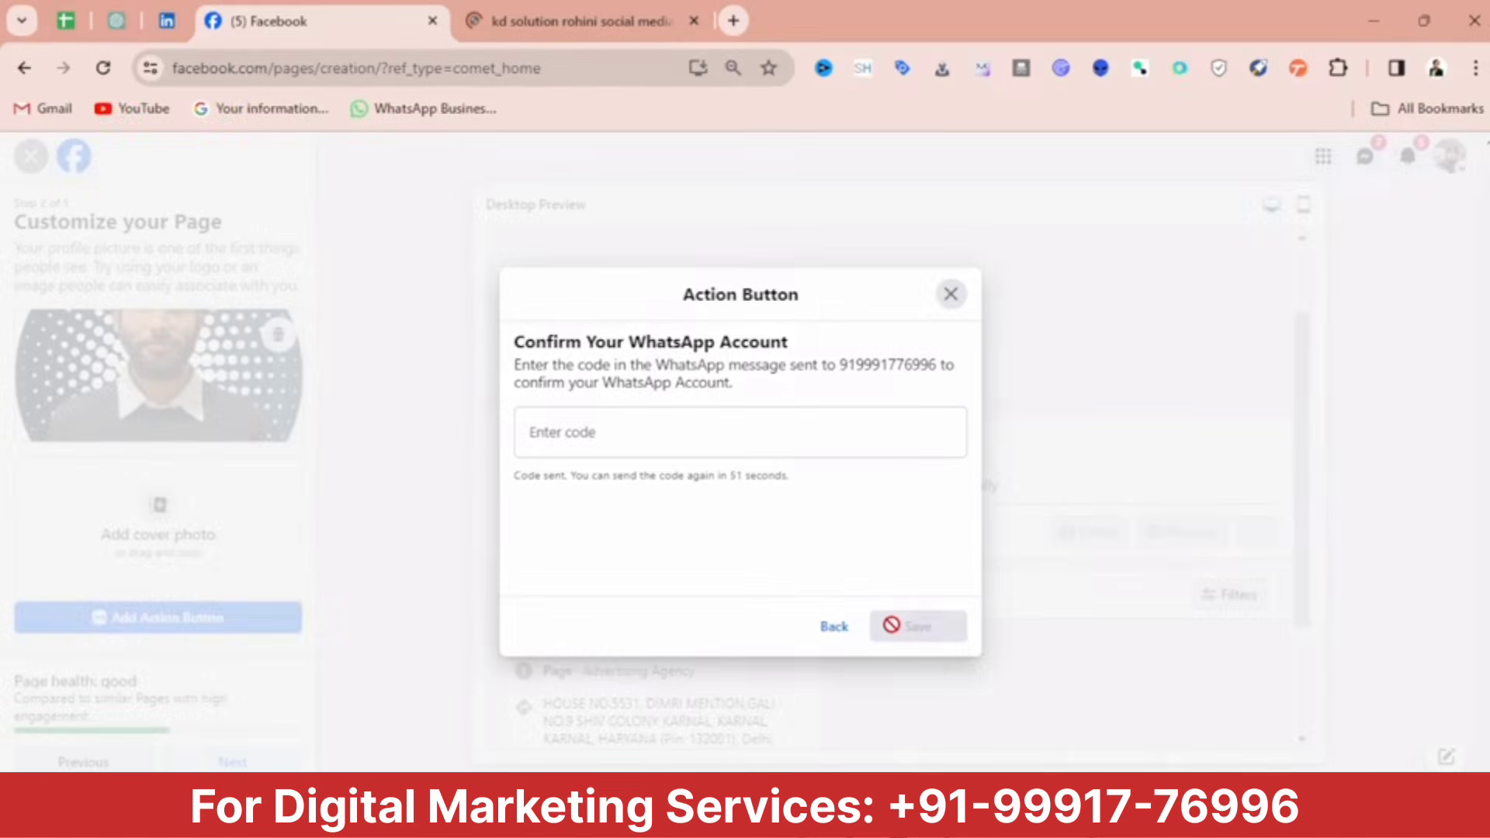
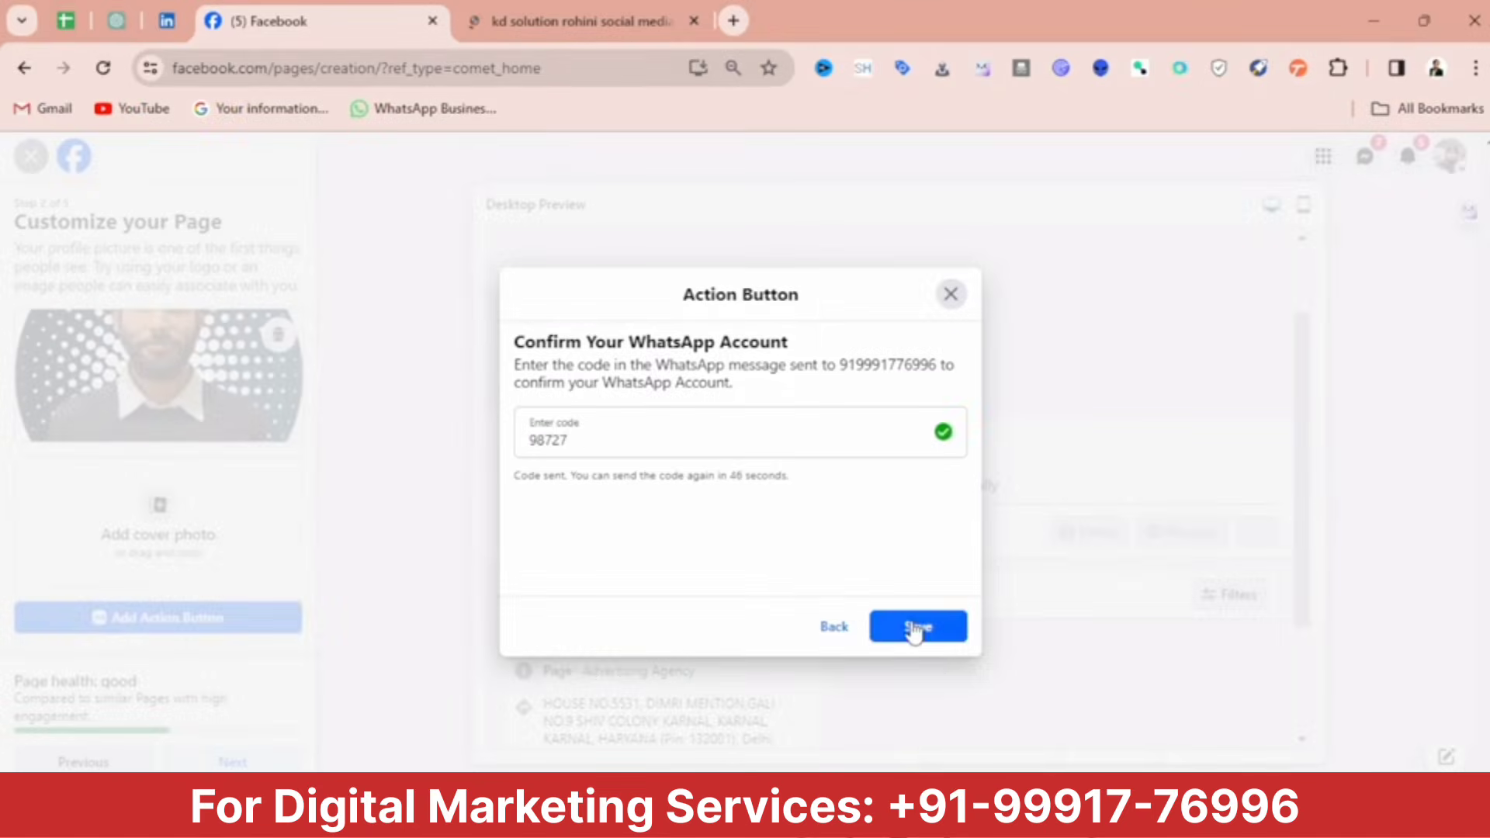
pyautogui.click(914, 630)
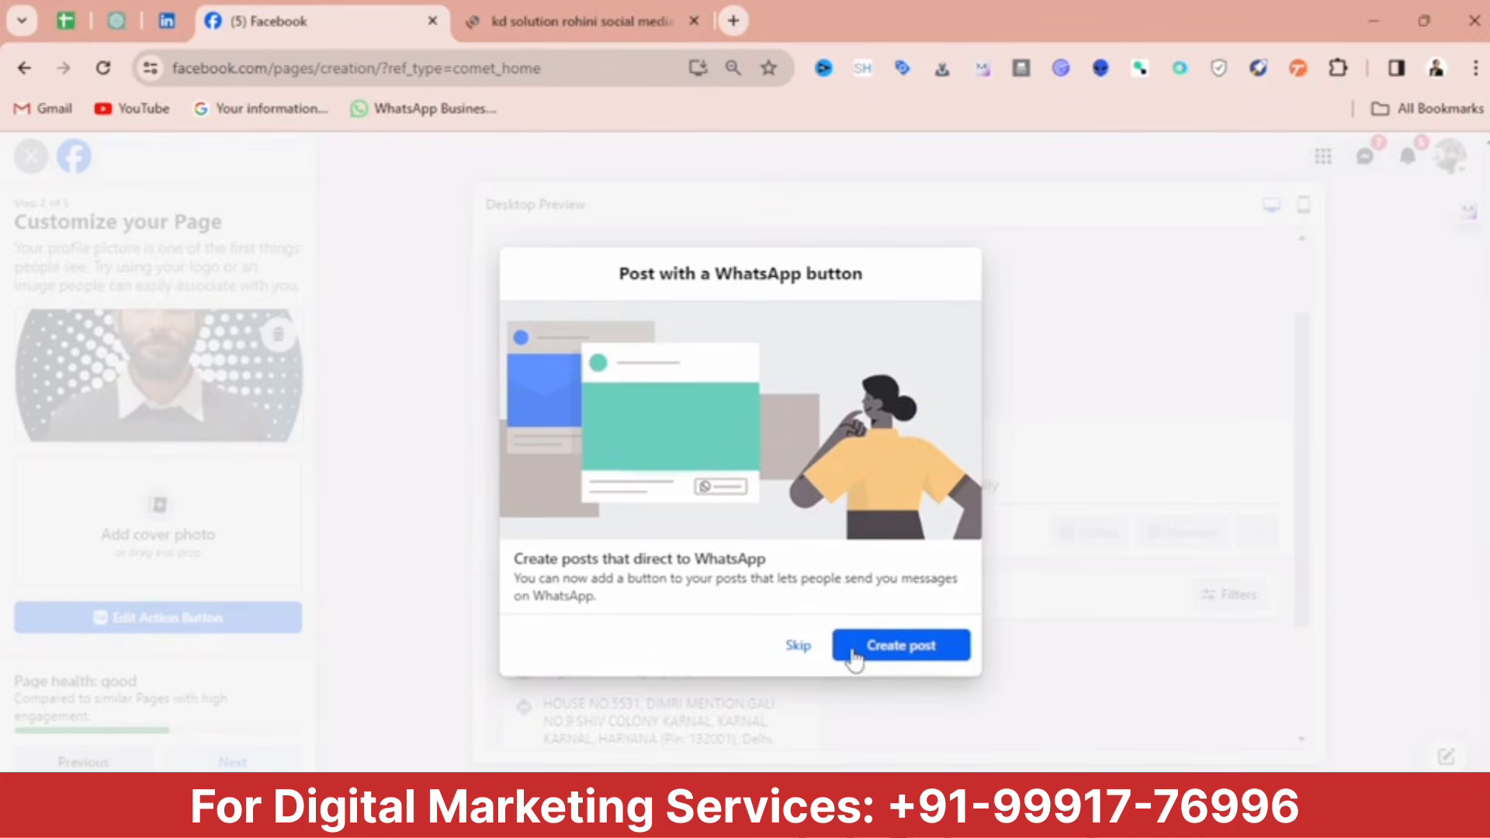
# Skip the WhatsApp prompts and step through the remaining setup steps to finish
pyautogui.click(853, 658)
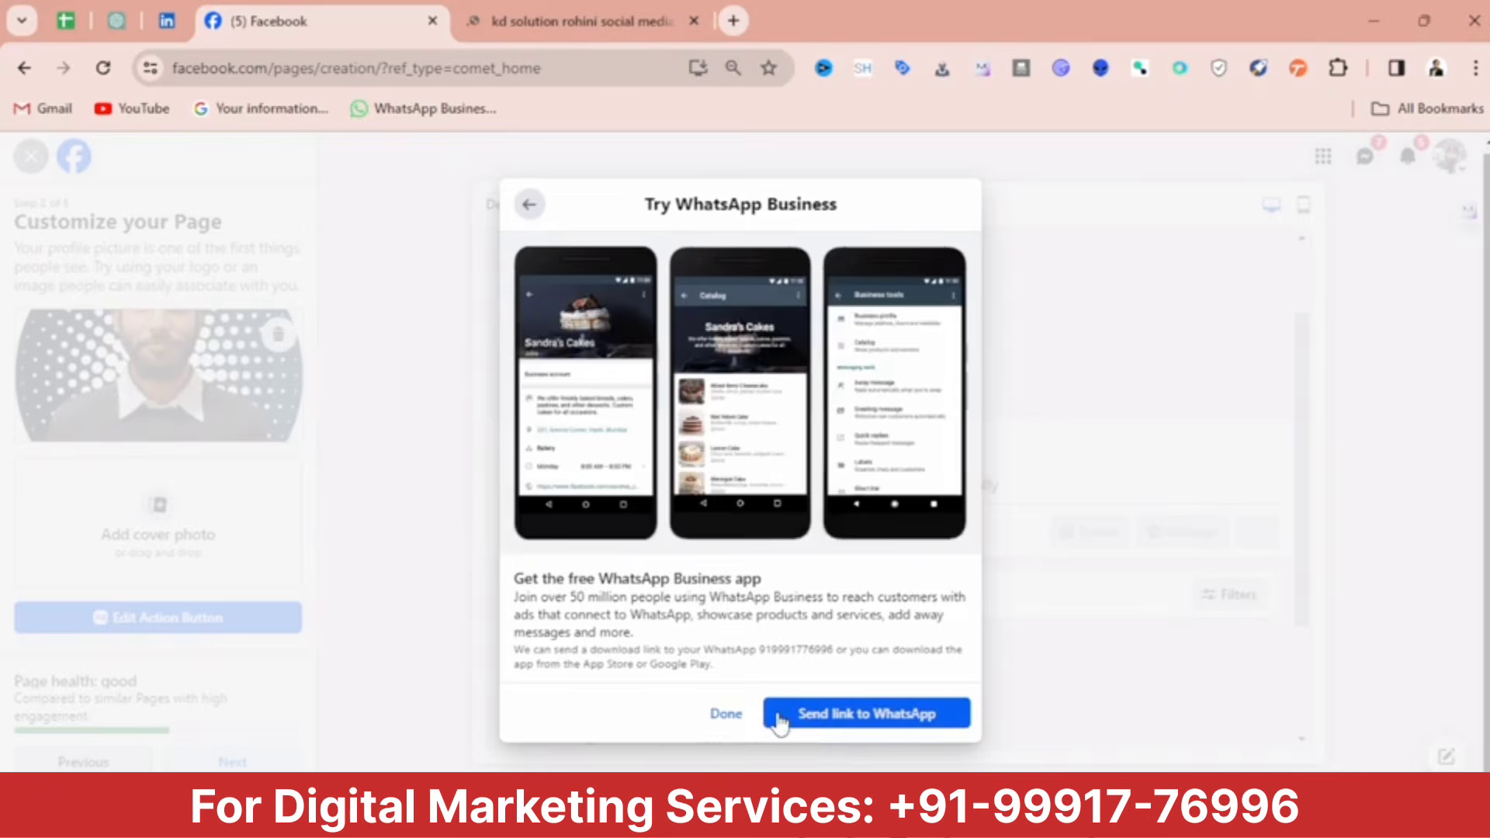
pyautogui.click(726, 715)
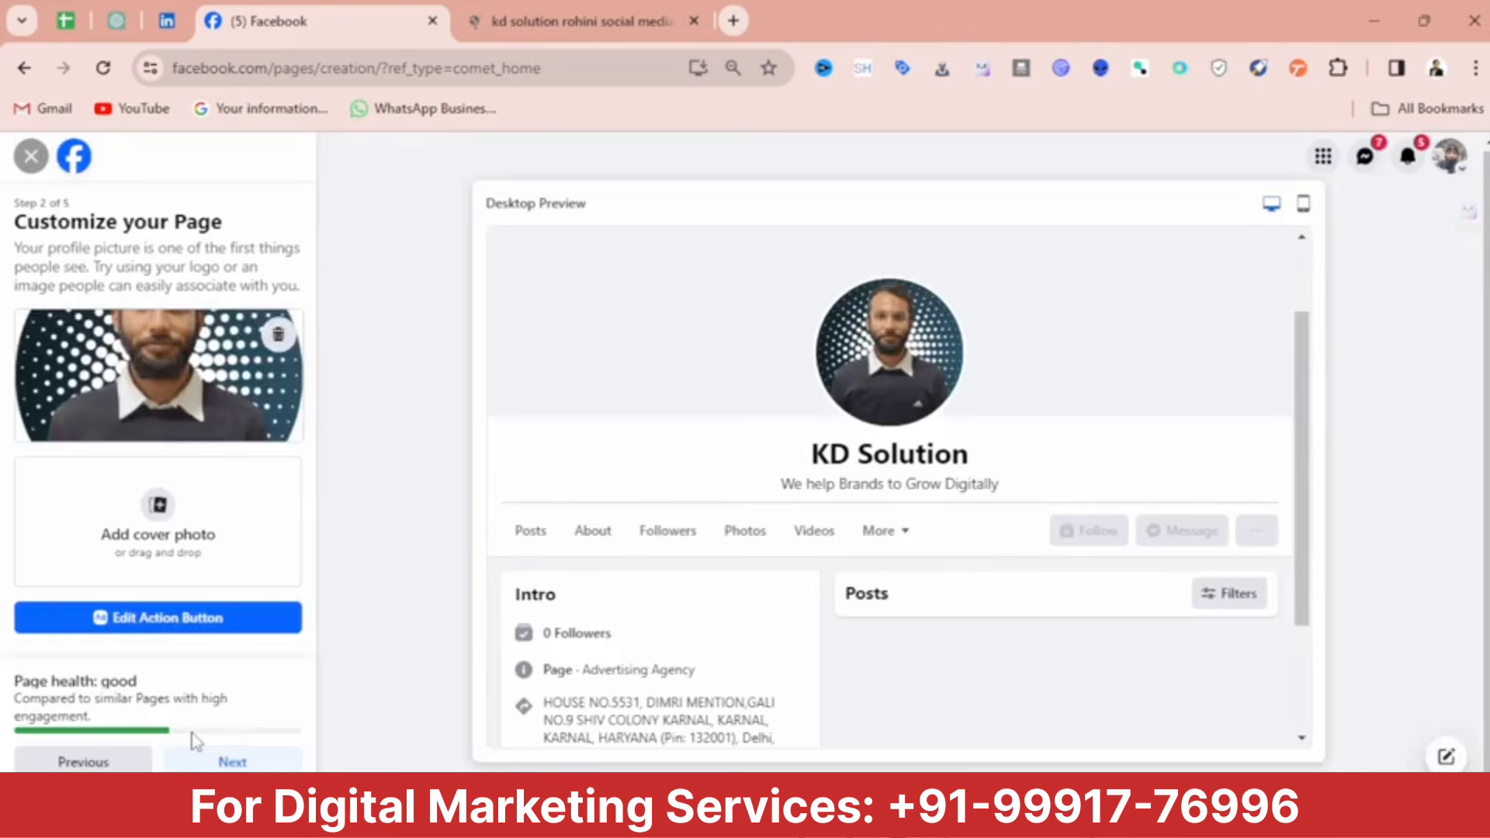
pyautogui.click(200, 752)
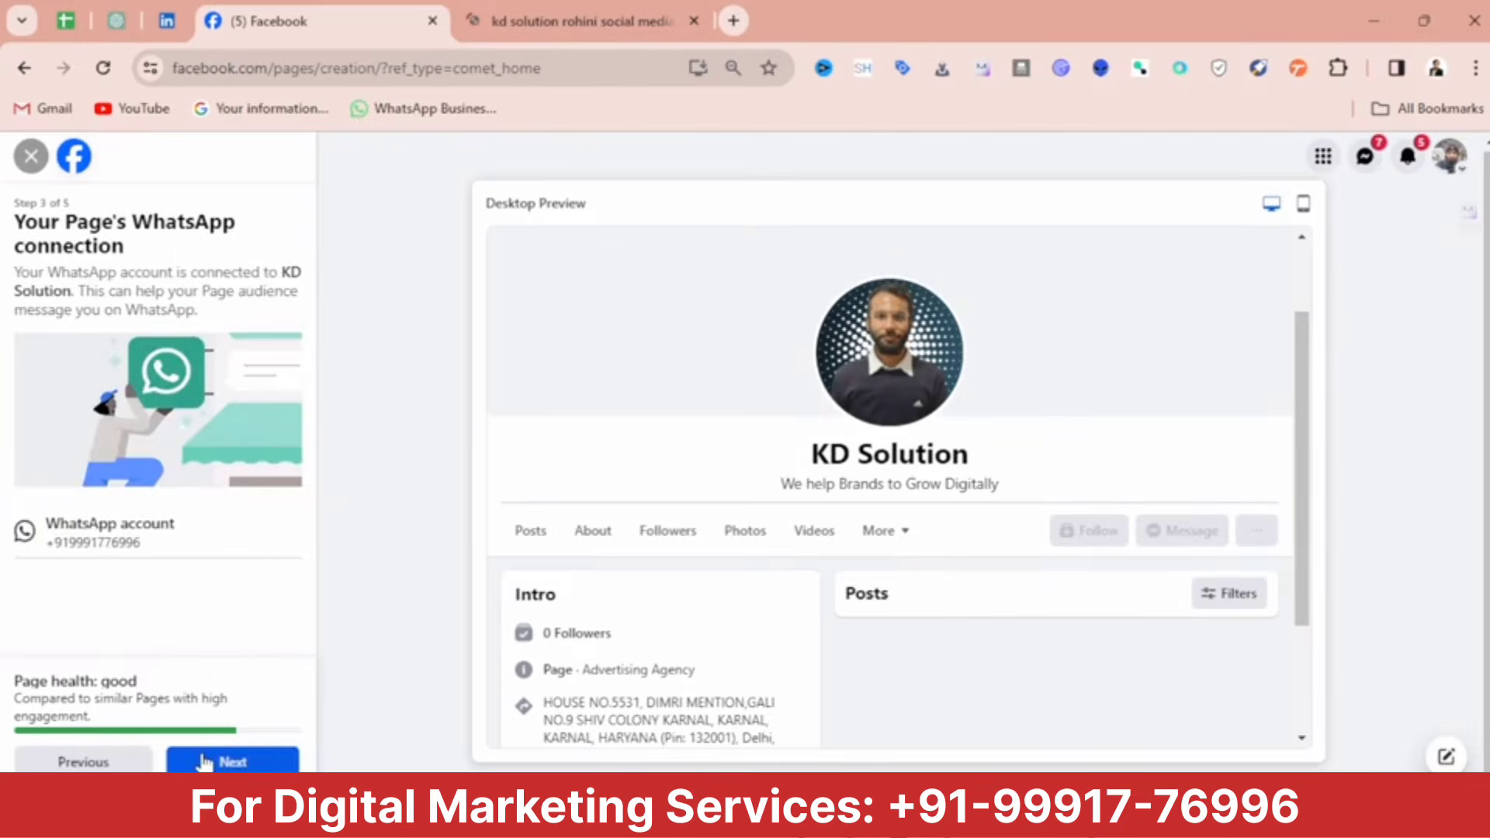
pyautogui.click(203, 760)
pyautogui.click(203, 760)
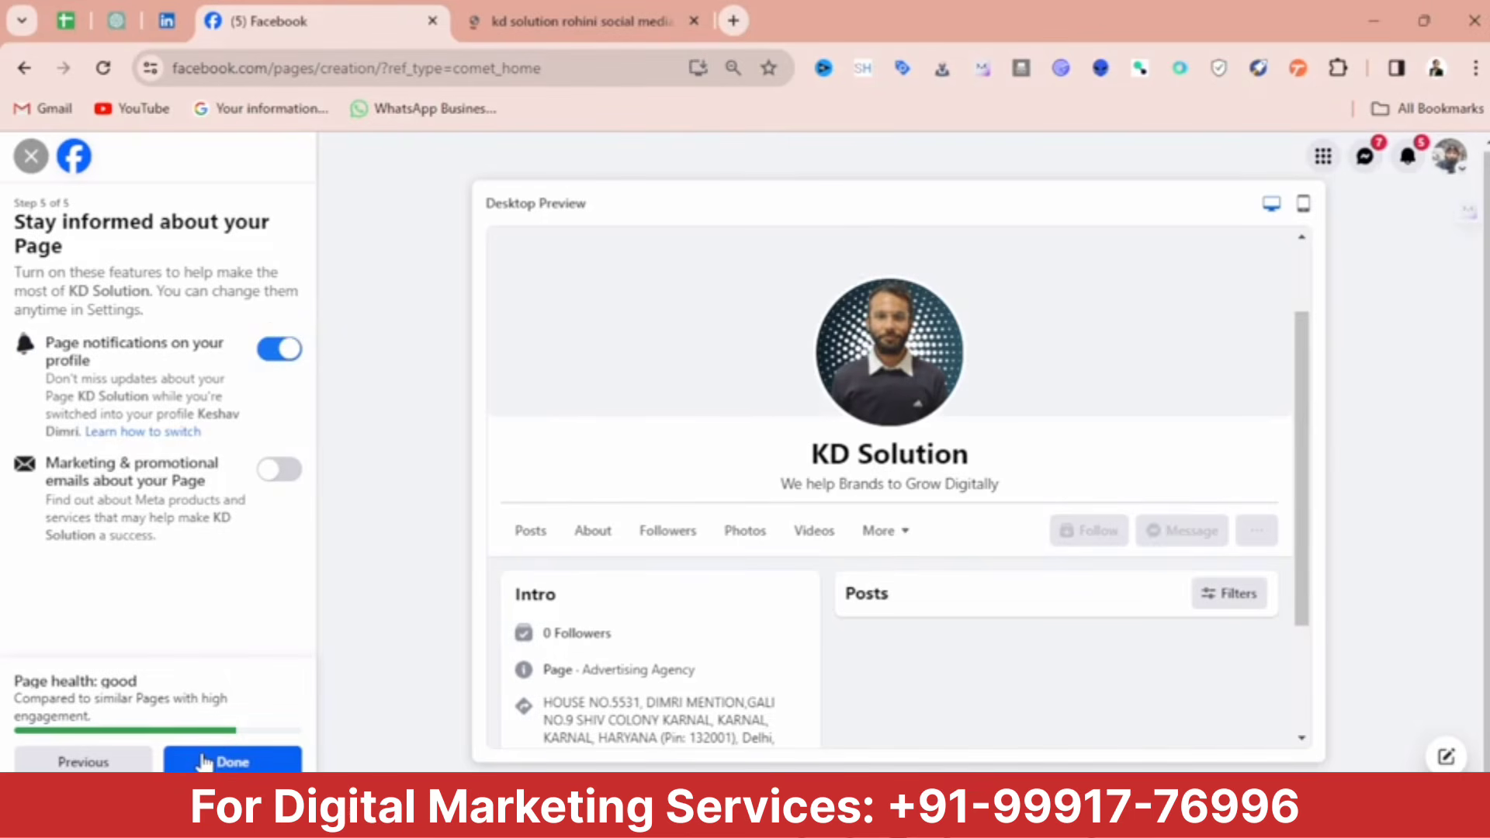
pyautogui.click(208, 761)
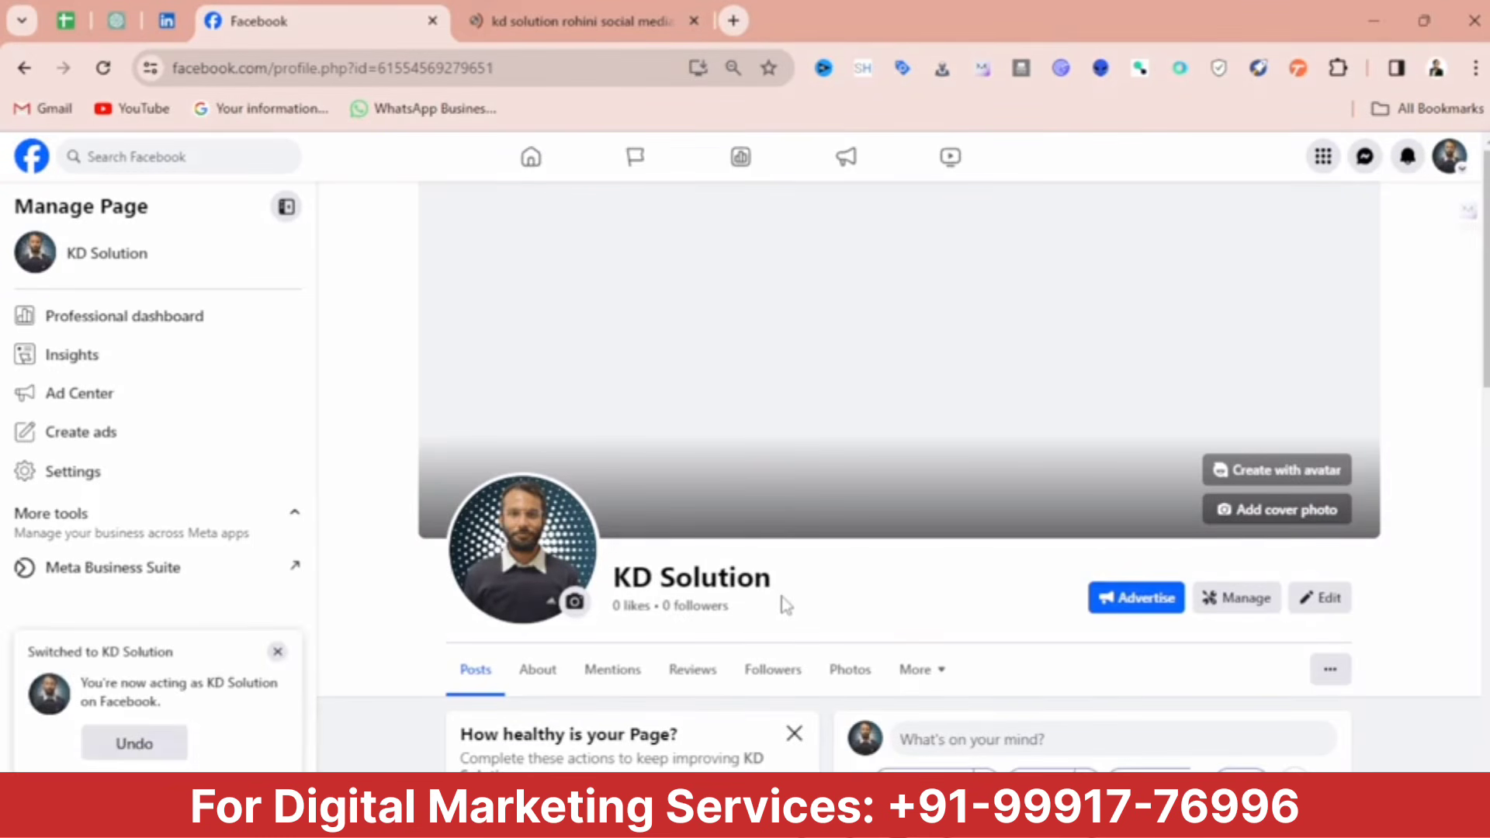
# Open the KD Solution Page's Settings from the Manage Page sidebar
pyautogui.scroll(-3, 781, 602)
pyautogui.scroll(3, 780, 602)
pyautogui.click(133, 475)
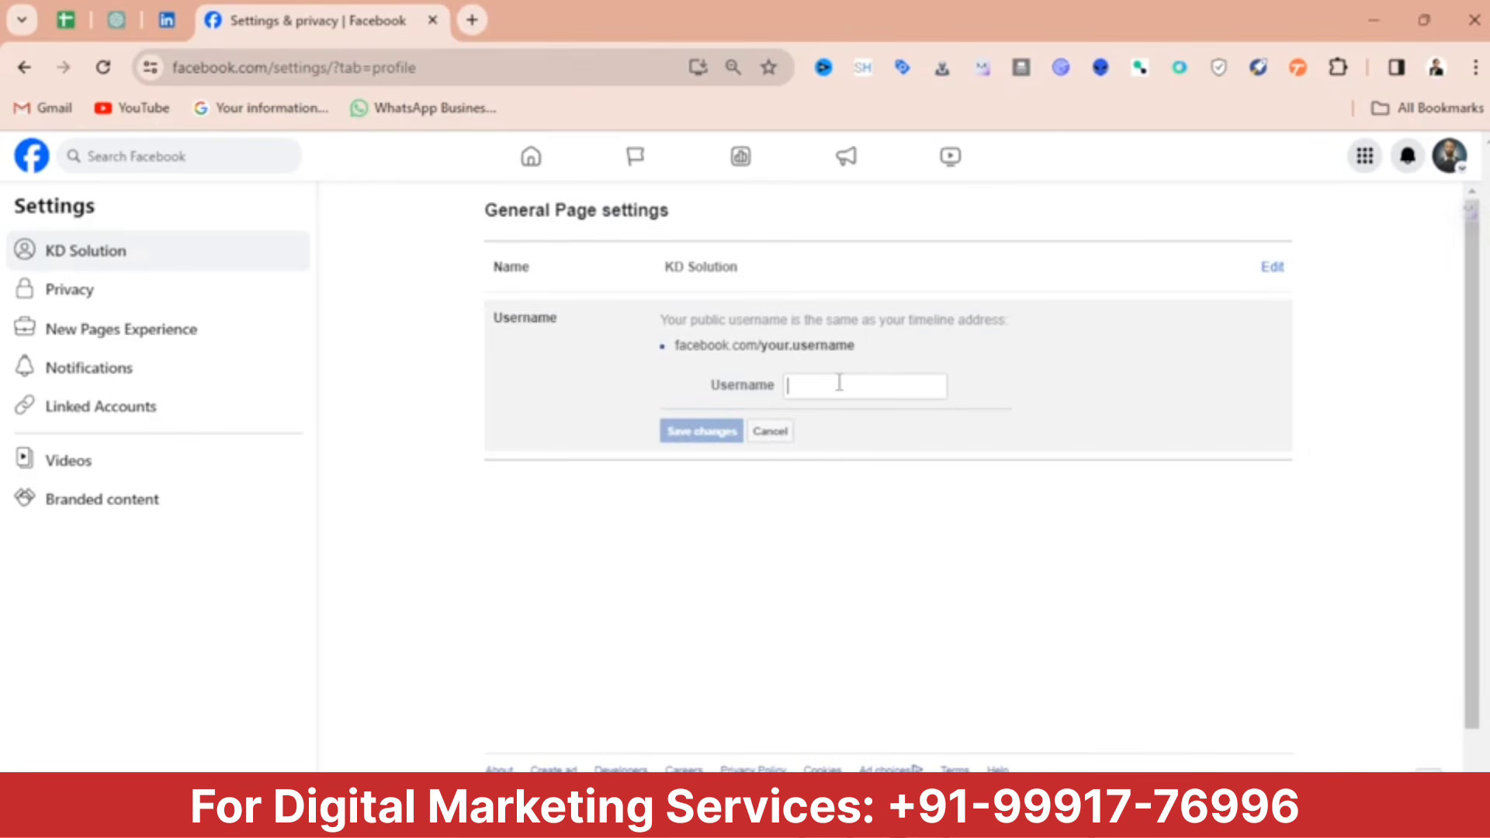
# Save kdsolutions.tech as the Page username, confirming with the saved account password
pyautogui.write('kdsolution')
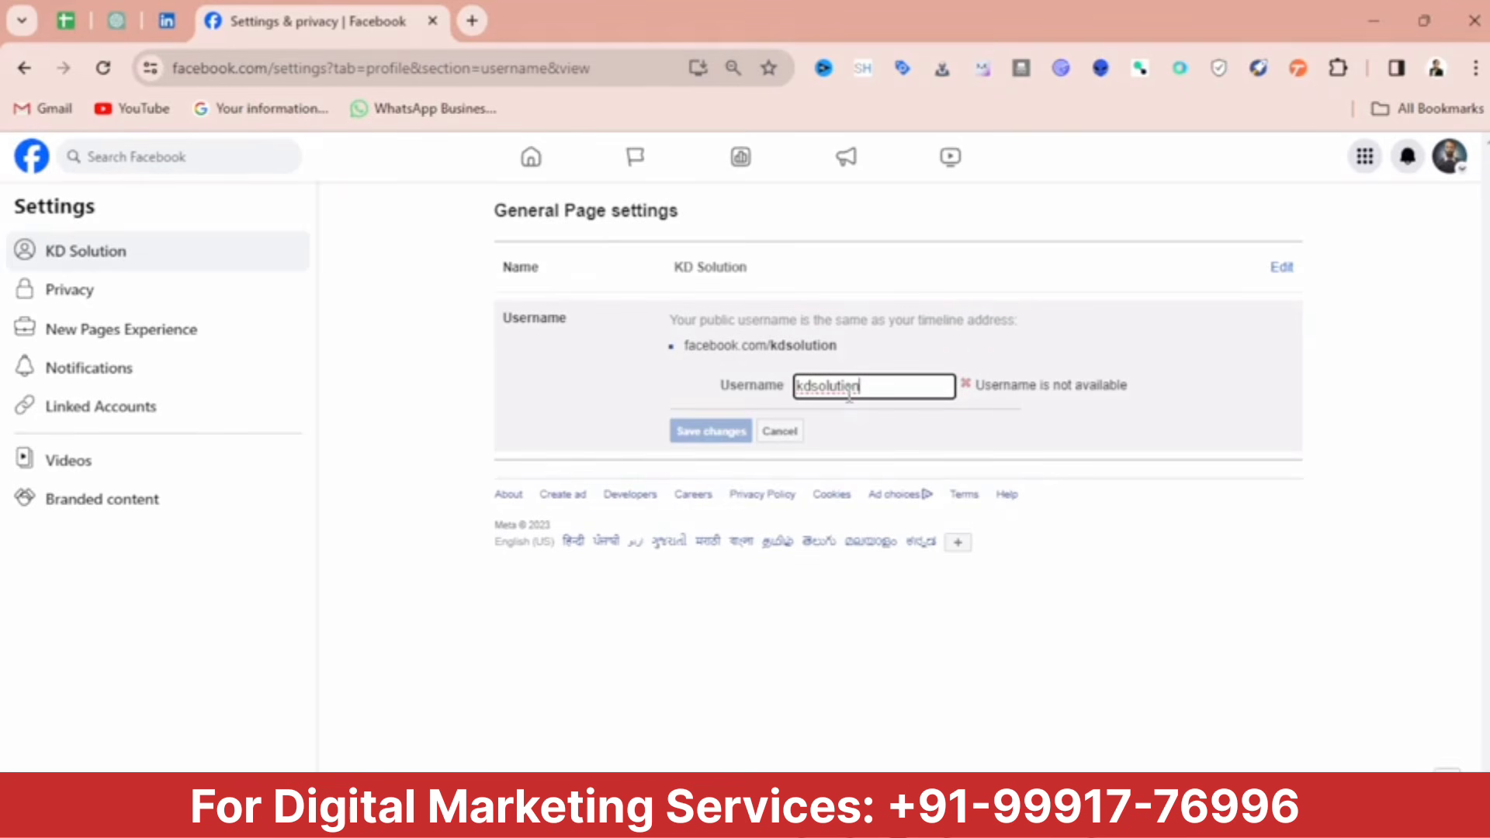
pyautogui.write('s')
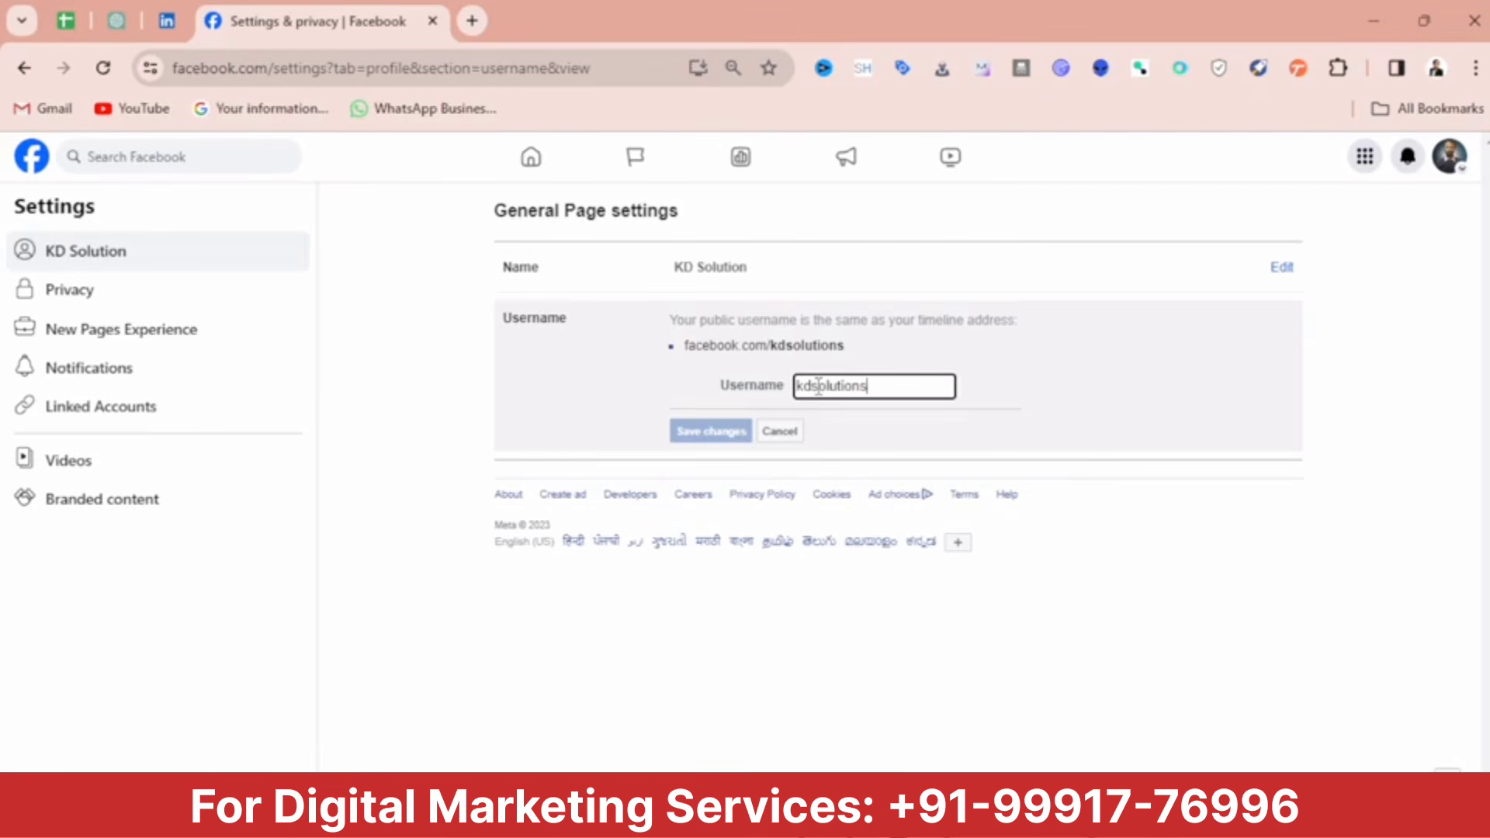
pyautogui.write('.tech')
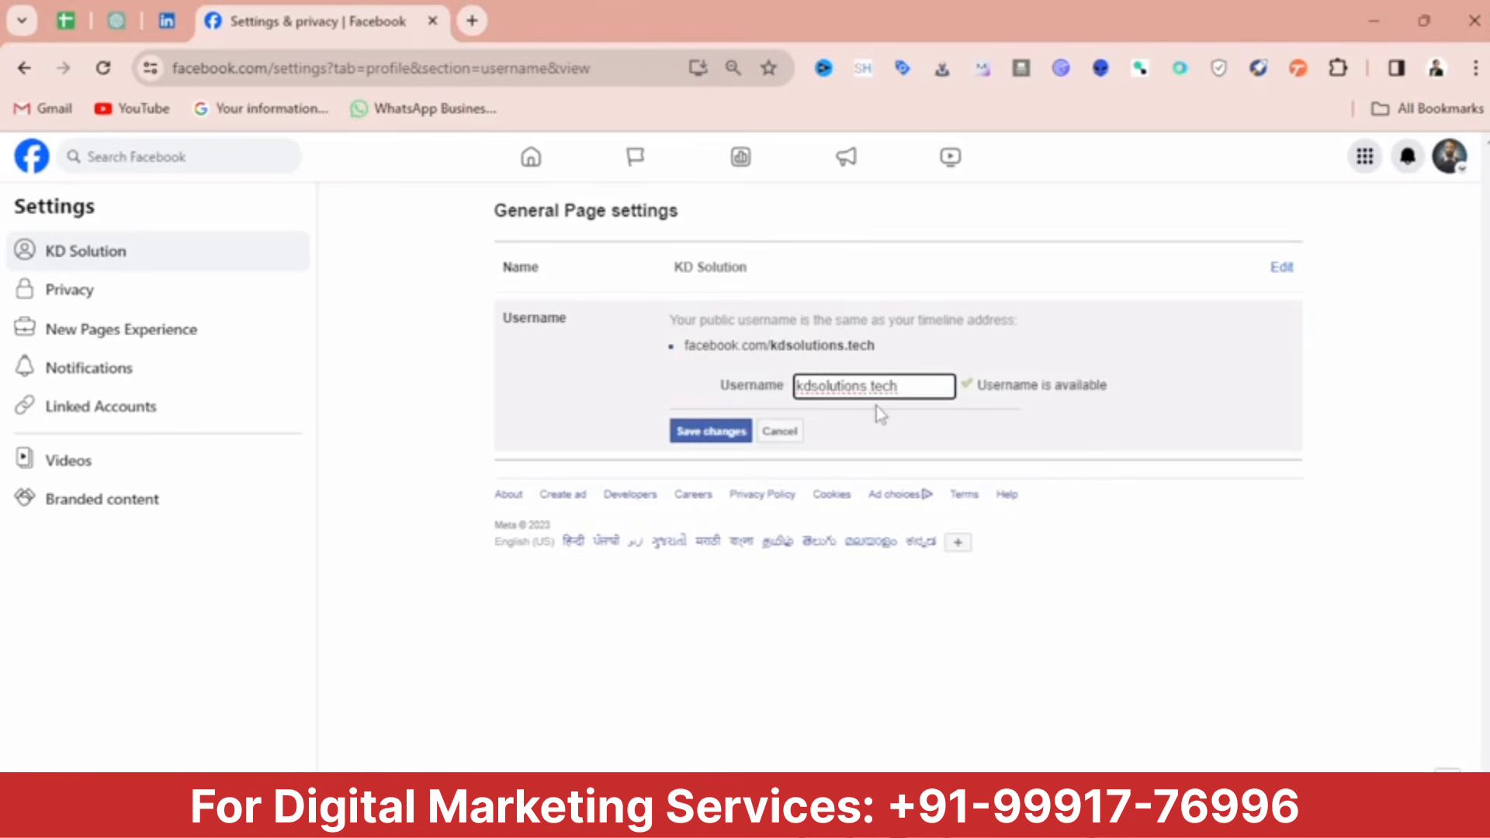
pyautogui.click(709, 431)
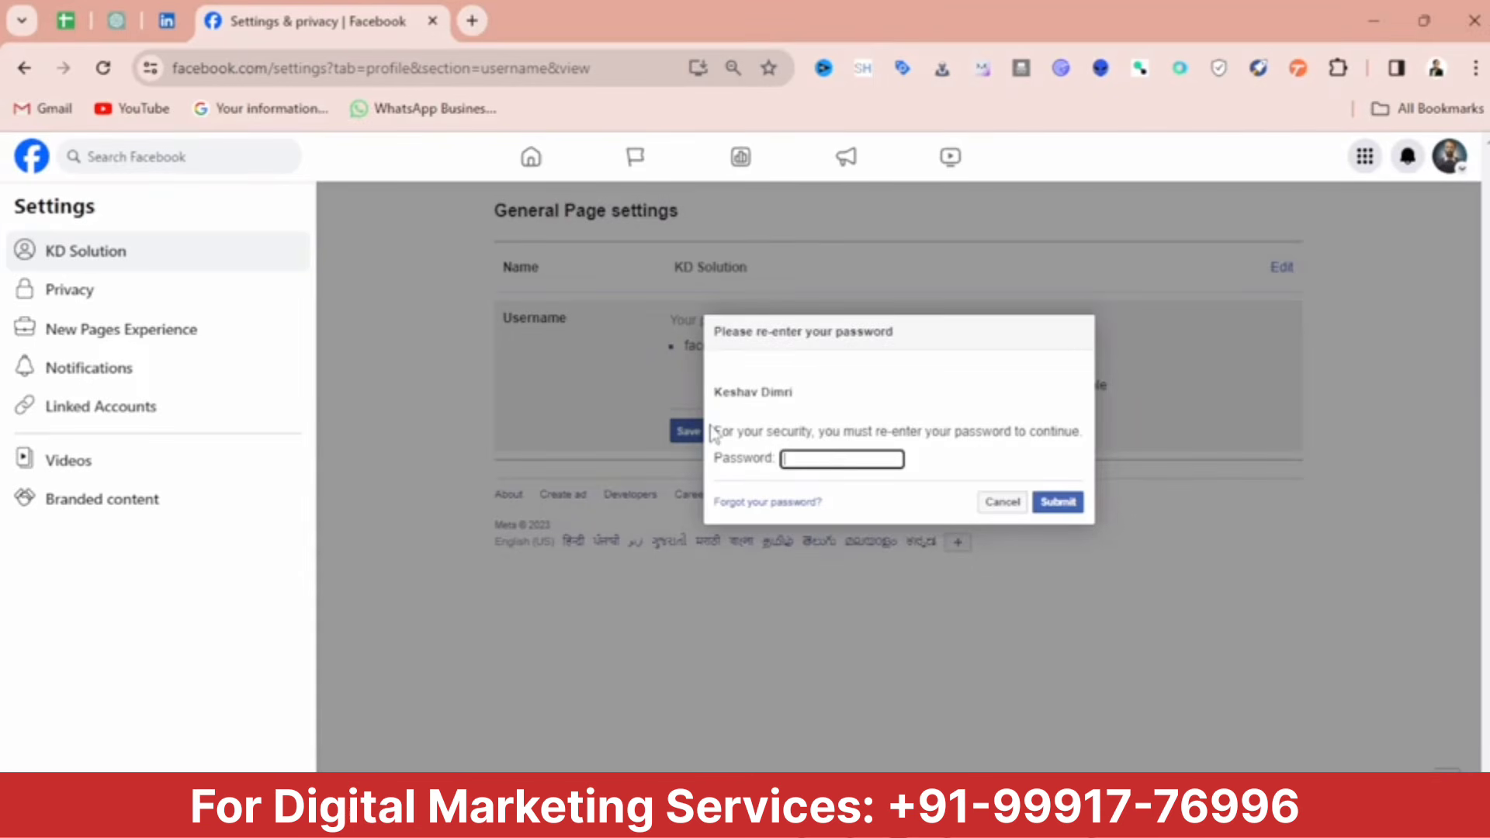
pyautogui.click(835, 458)
pyautogui.click(1068, 507)
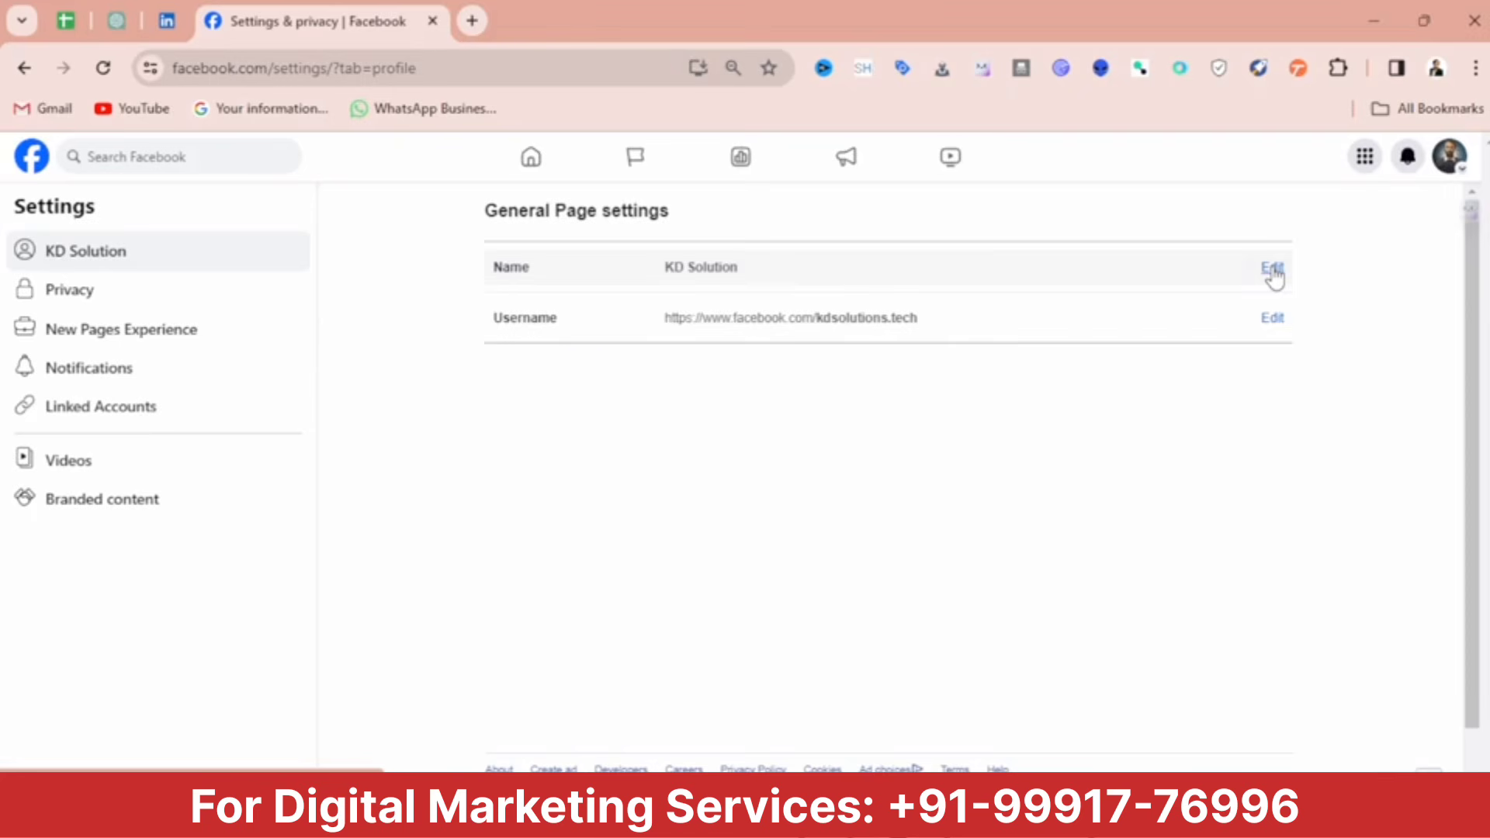
# Edit the Page name to 'KD Solutions' and review the change
pyautogui.click(1273, 270)
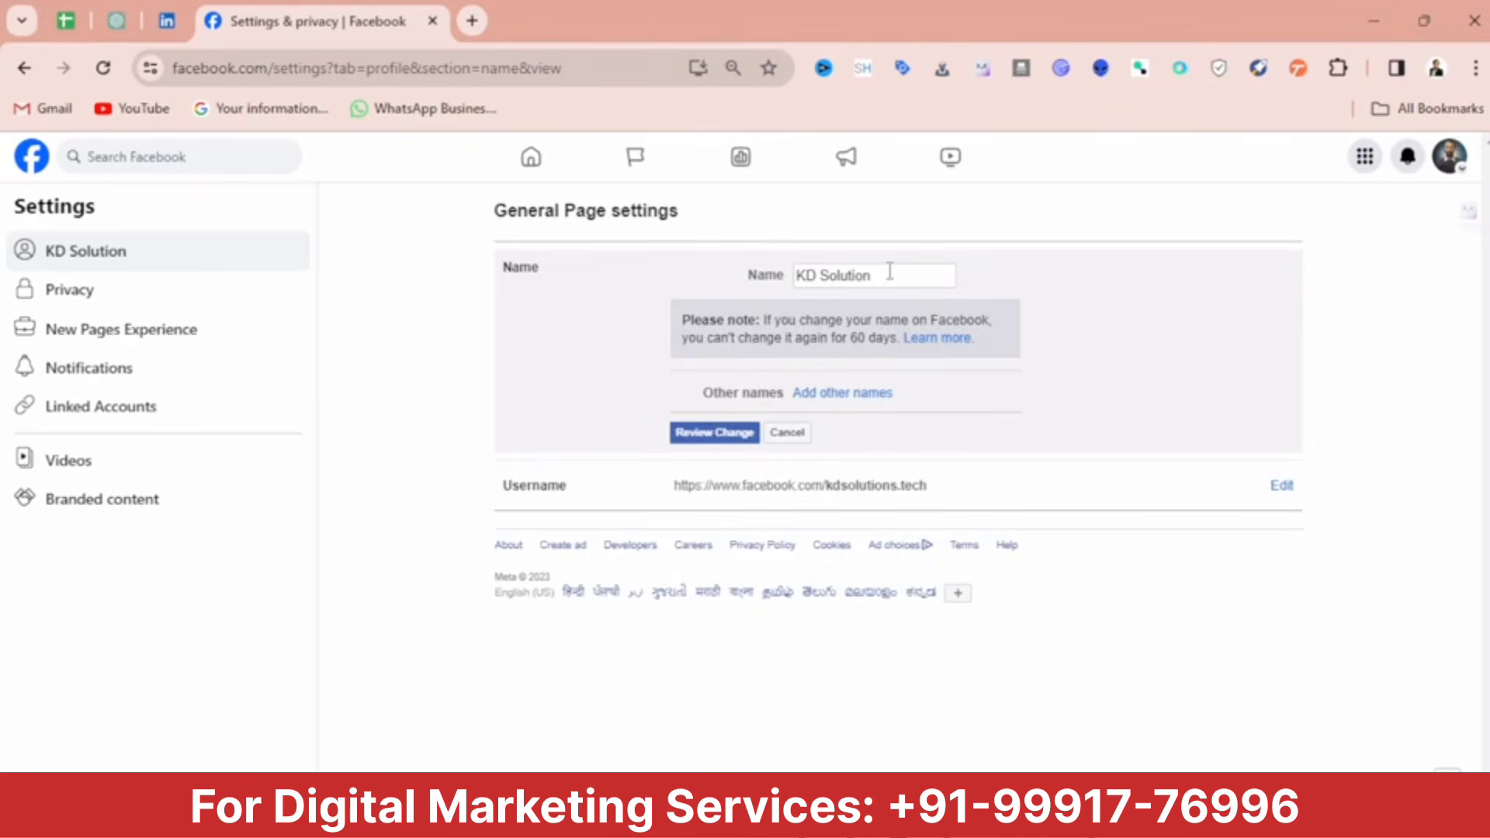
pyautogui.click(890, 273)
pyautogui.write('s')
pyautogui.click(706, 433)
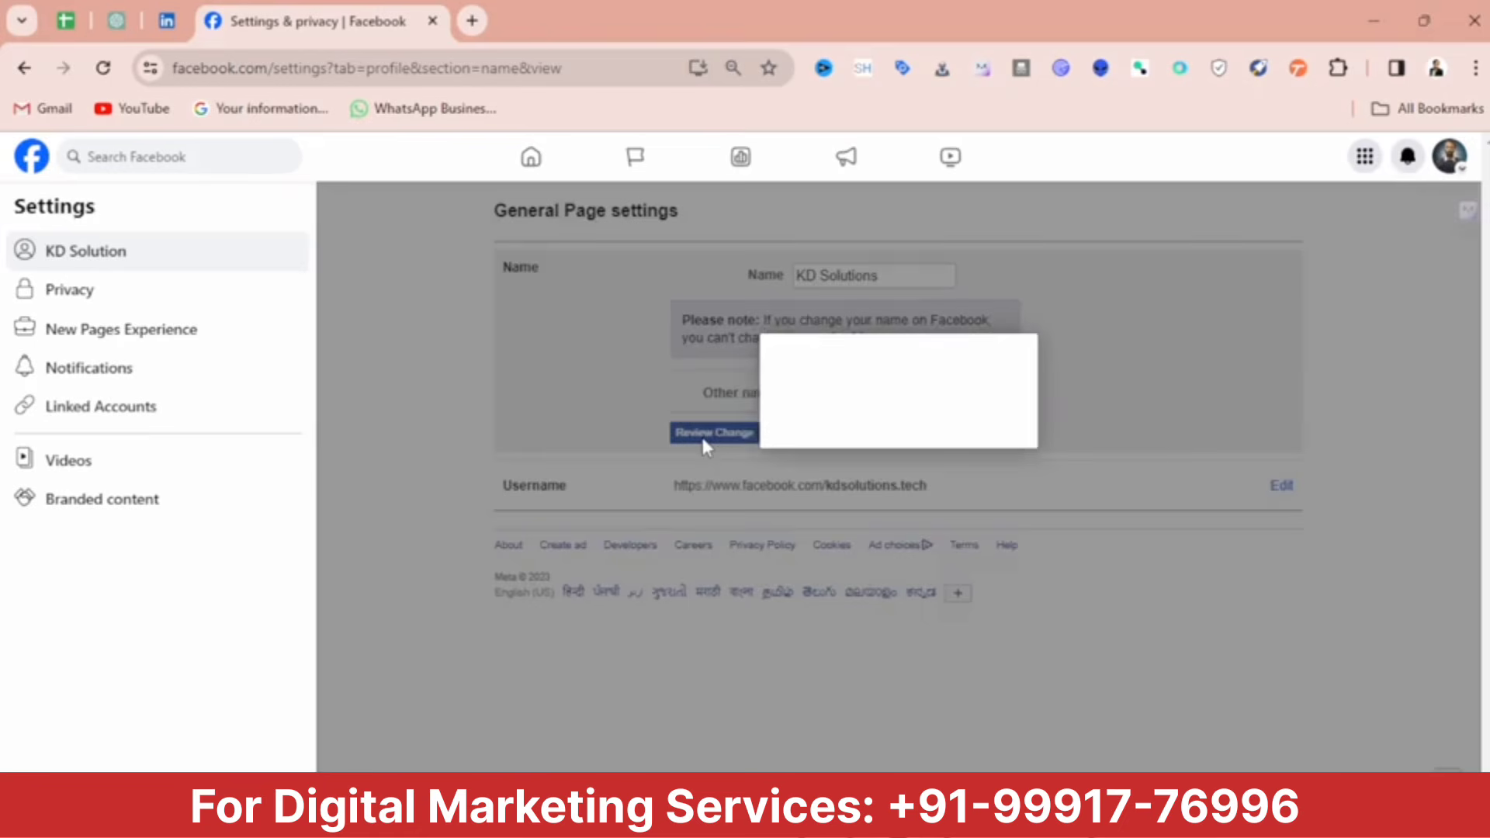
# Confirm the name change with the saved password and switch to acting as the Page
pyautogui.click(943, 563)
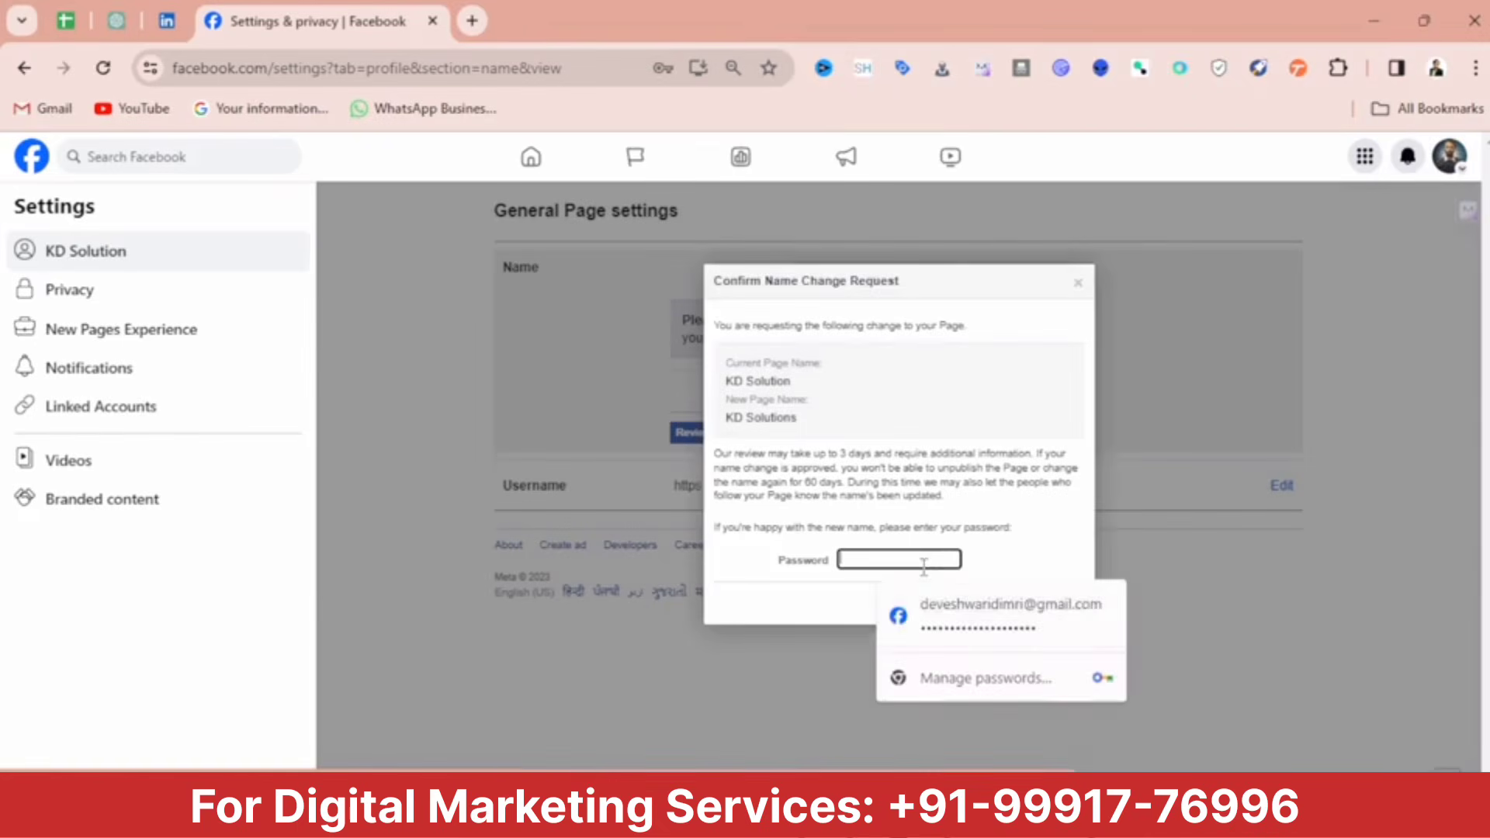
pyautogui.click(941, 618)
pyautogui.click(1047, 602)
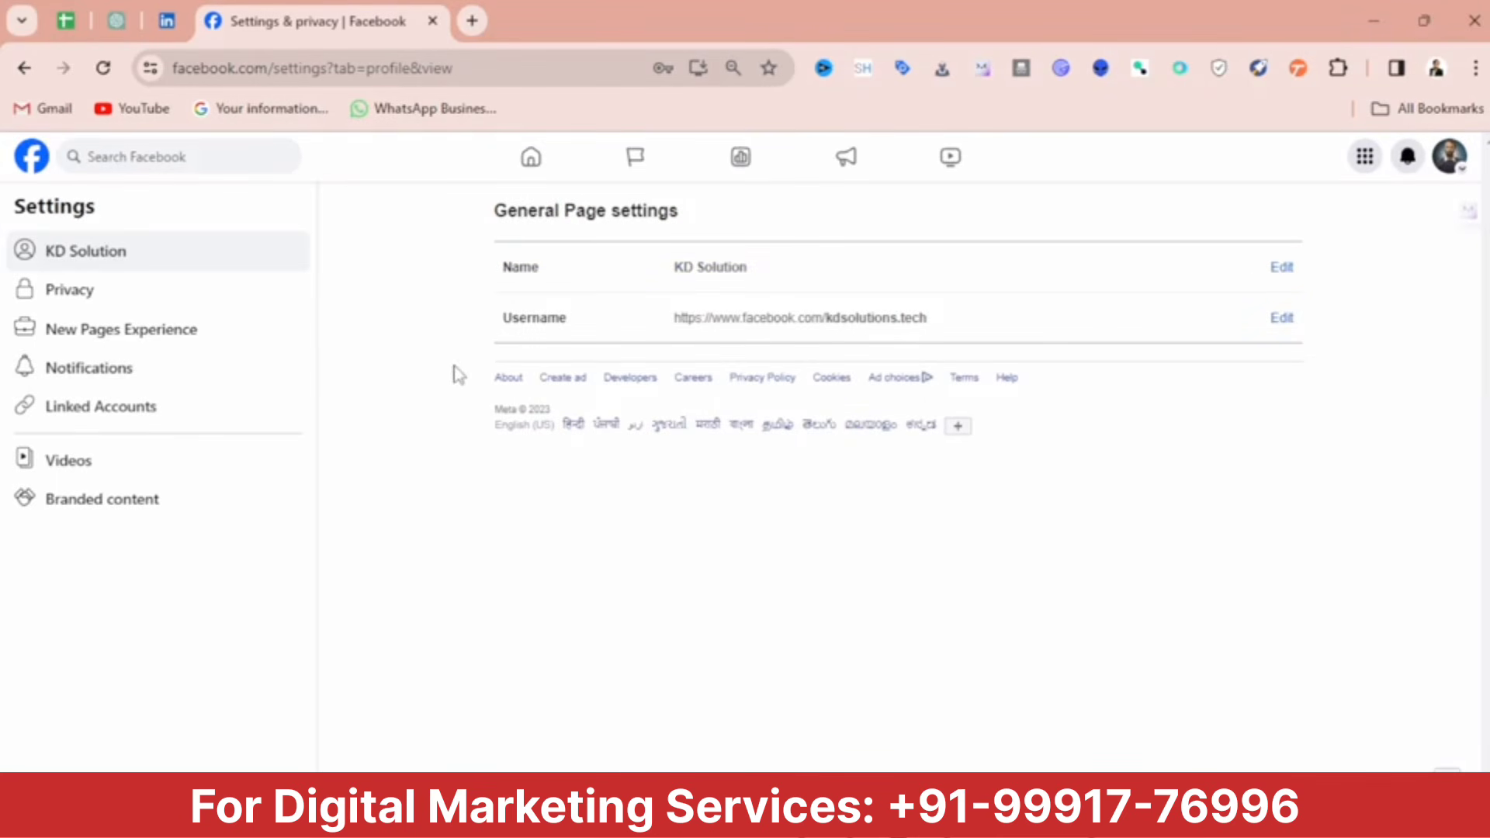
pyautogui.click(1448, 155)
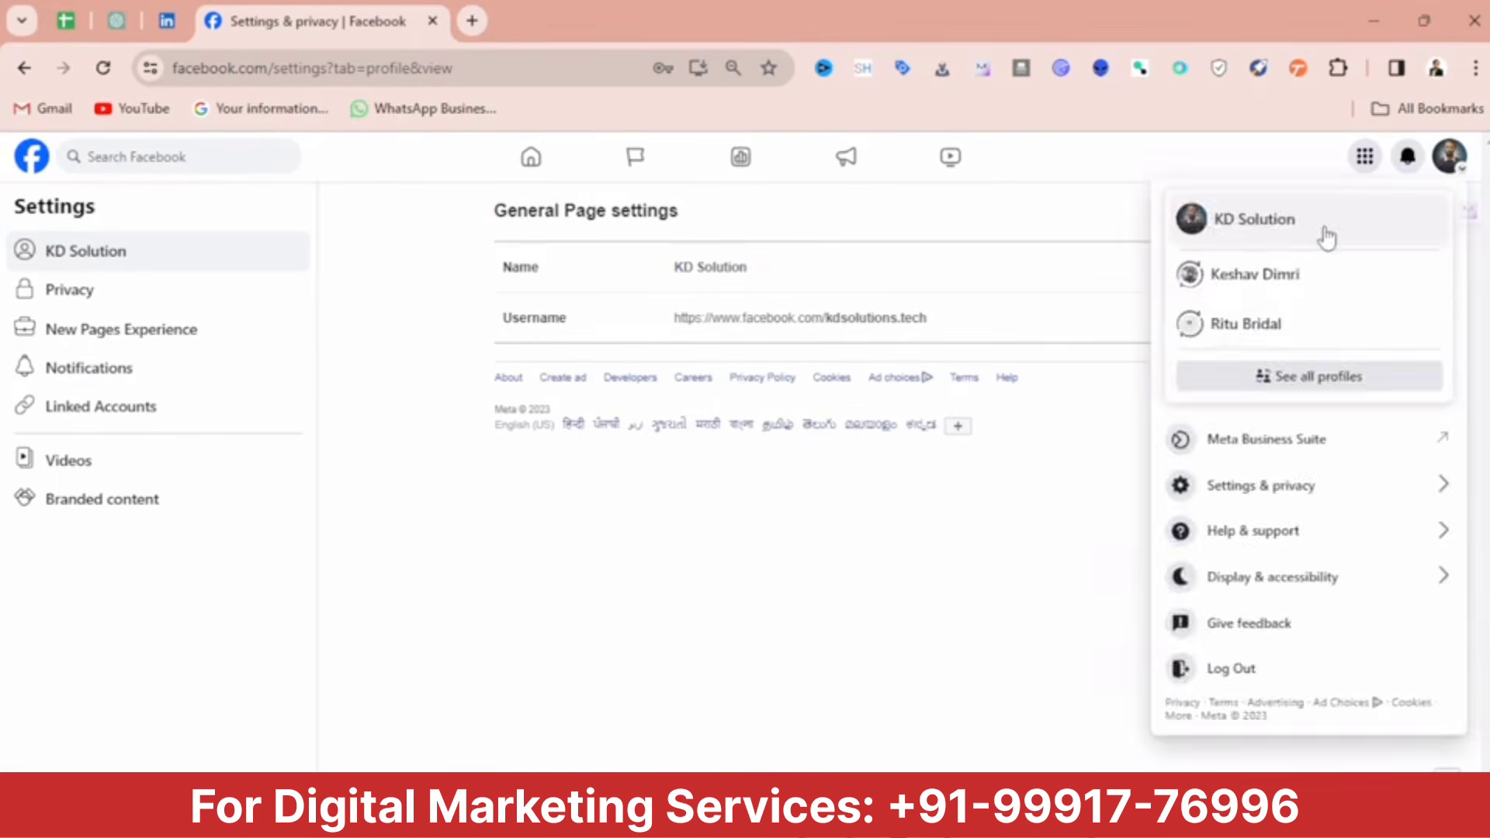
pyautogui.click(1321, 237)
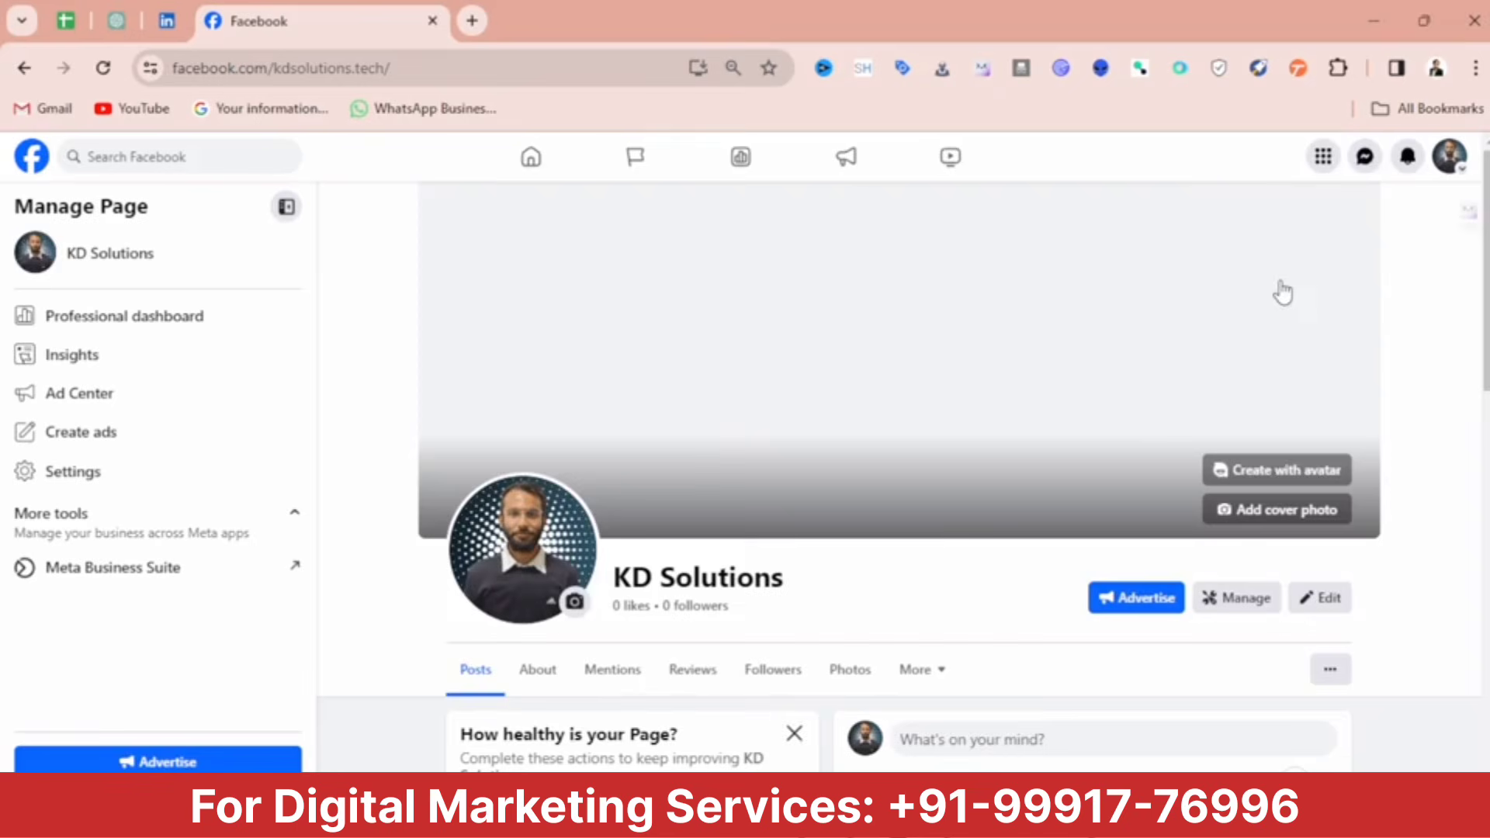
# Open the KD Solutions Page settings and go to Linked Accounts
pyautogui.scroll(-3, 822, 570)
pyautogui.scroll(3, 822, 570)
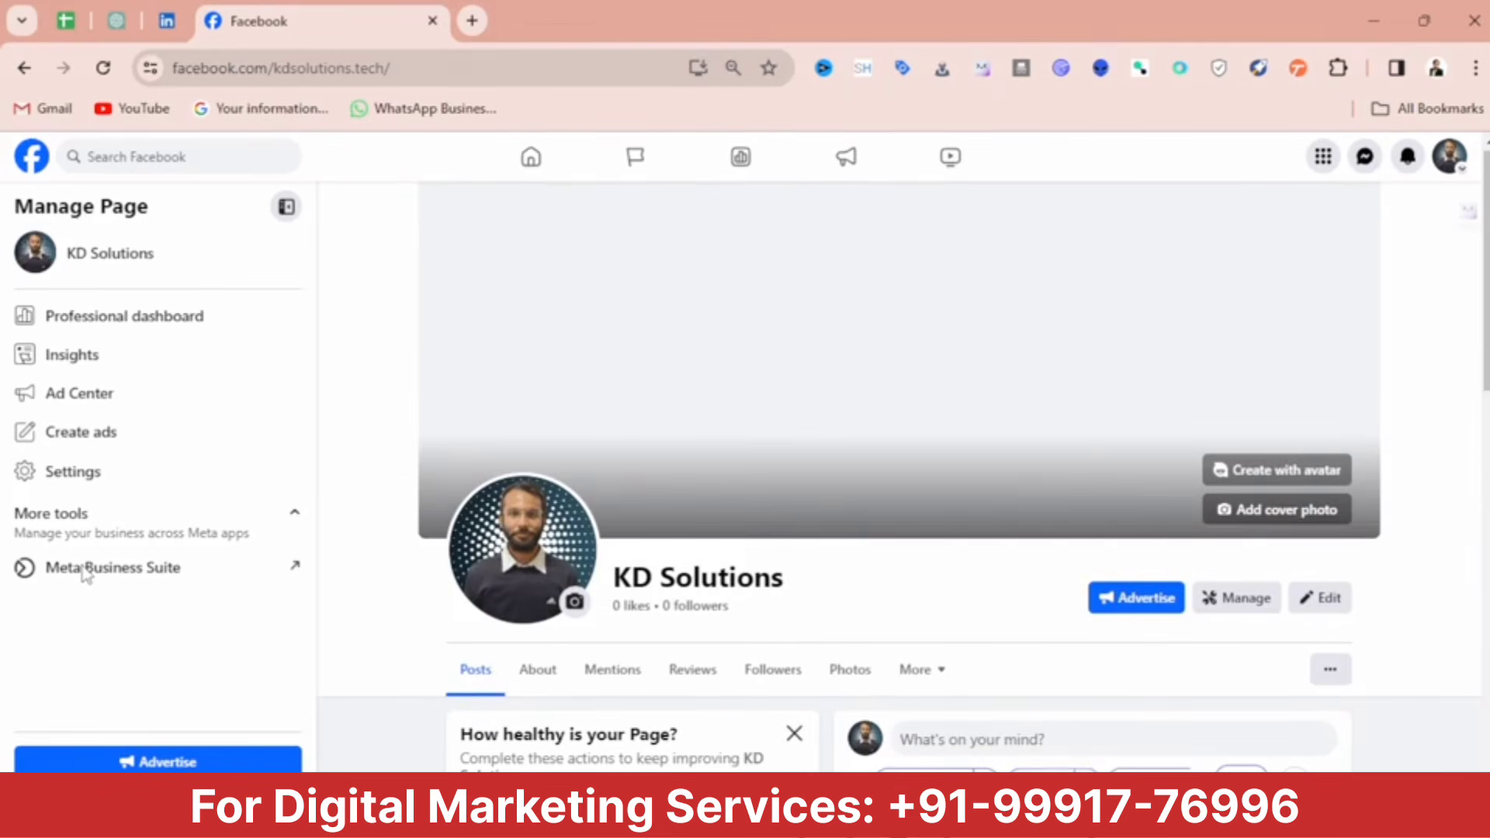
pyautogui.scroll(-3, 87, 477)
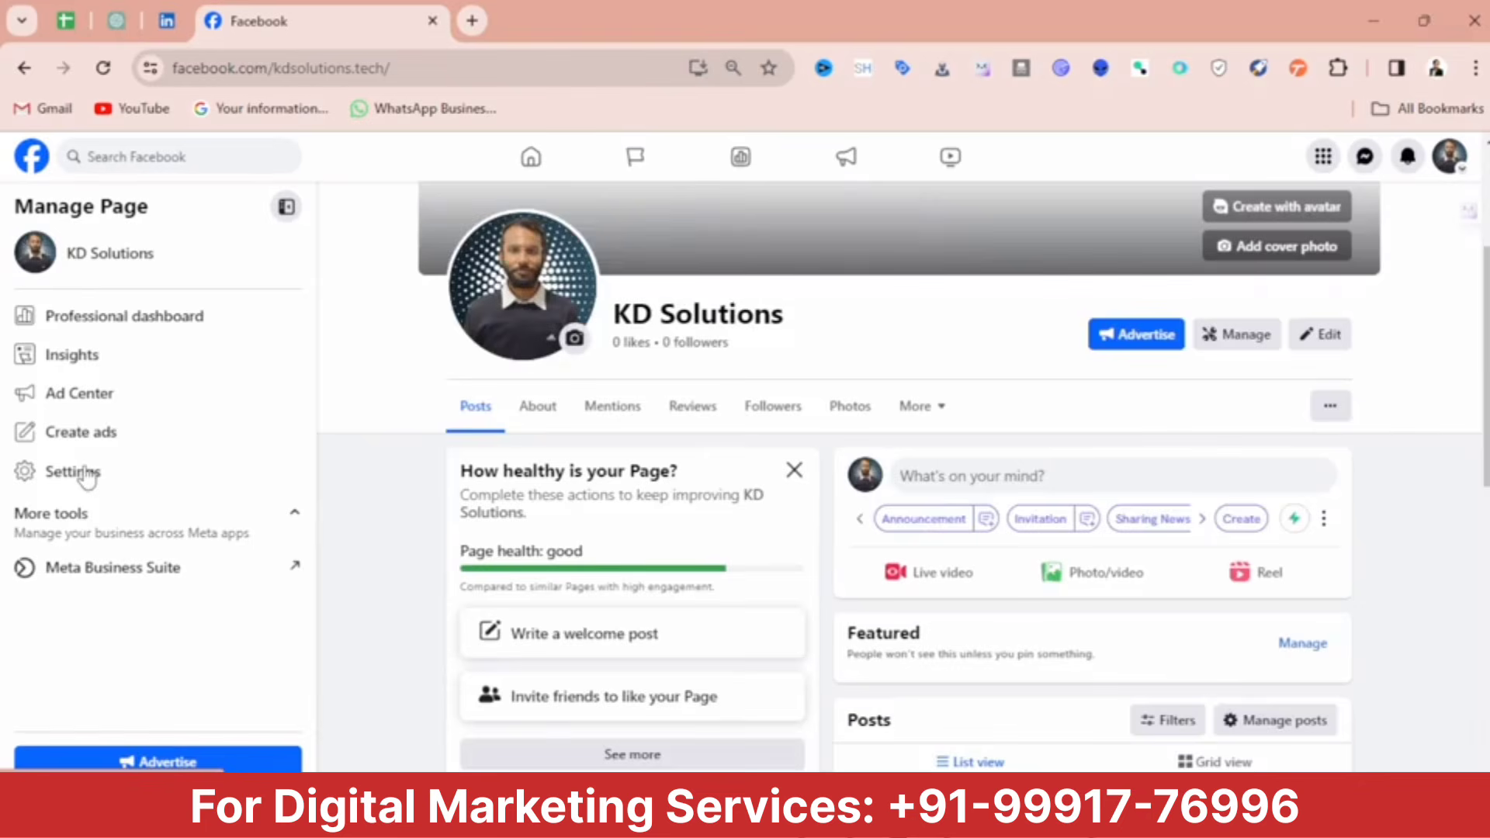
pyautogui.click(87, 475)
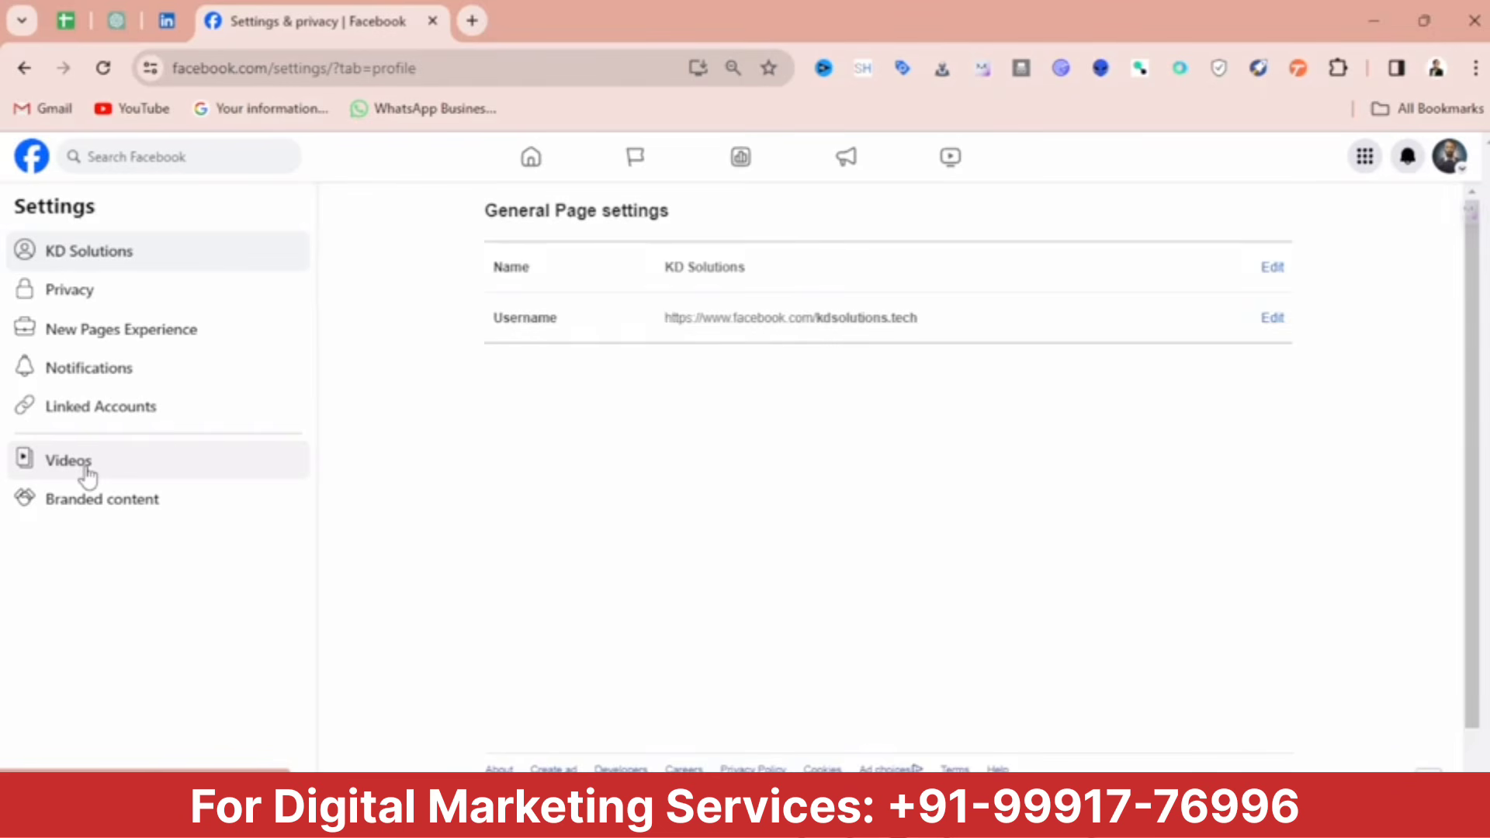
pyautogui.click(136, 417)
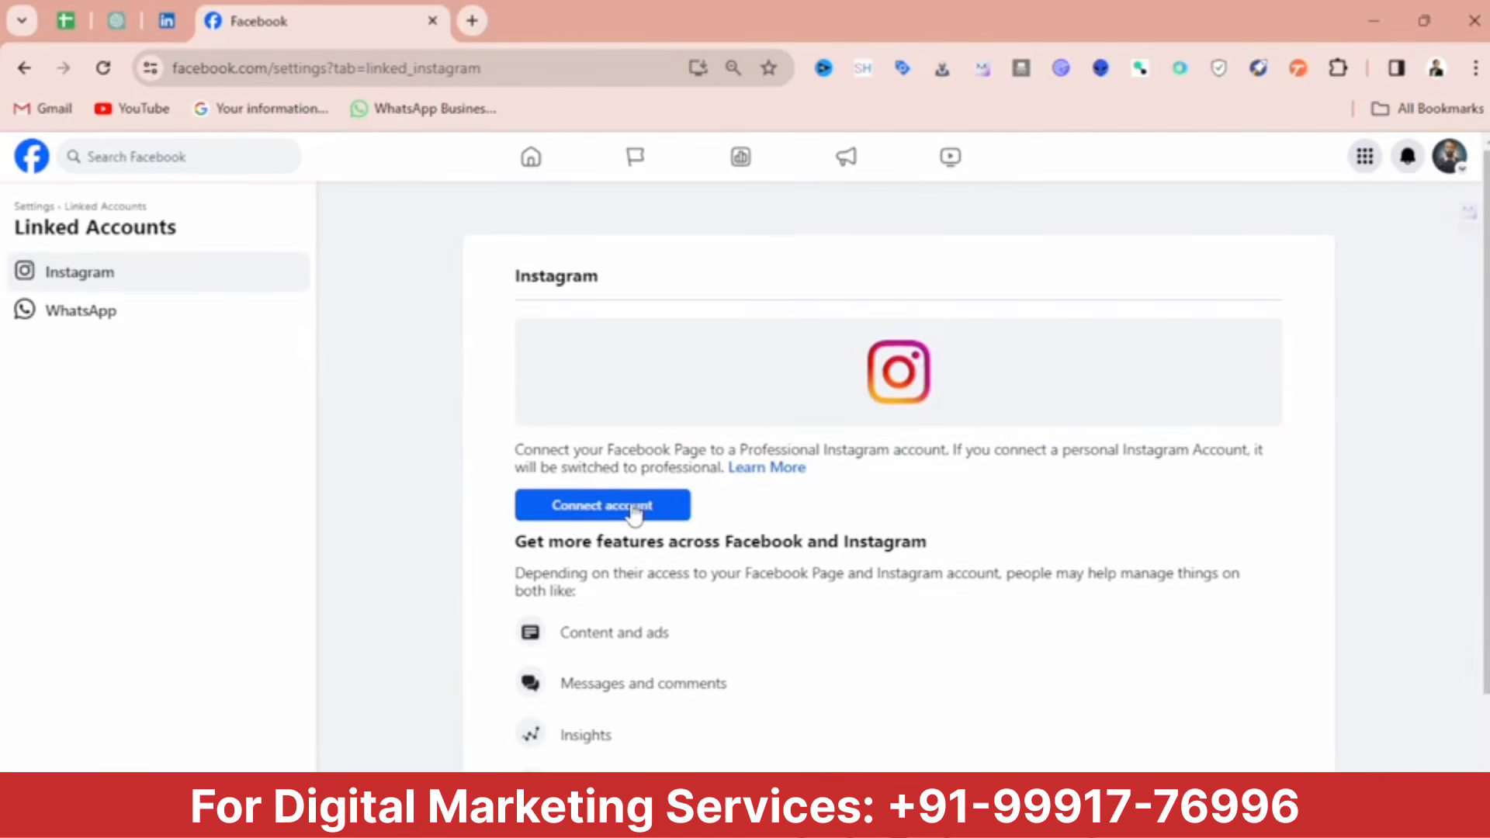
# Start linking Instagram to the Page, keeping Instagram messages in the Page inbox
pyautogui.click(633, 509)
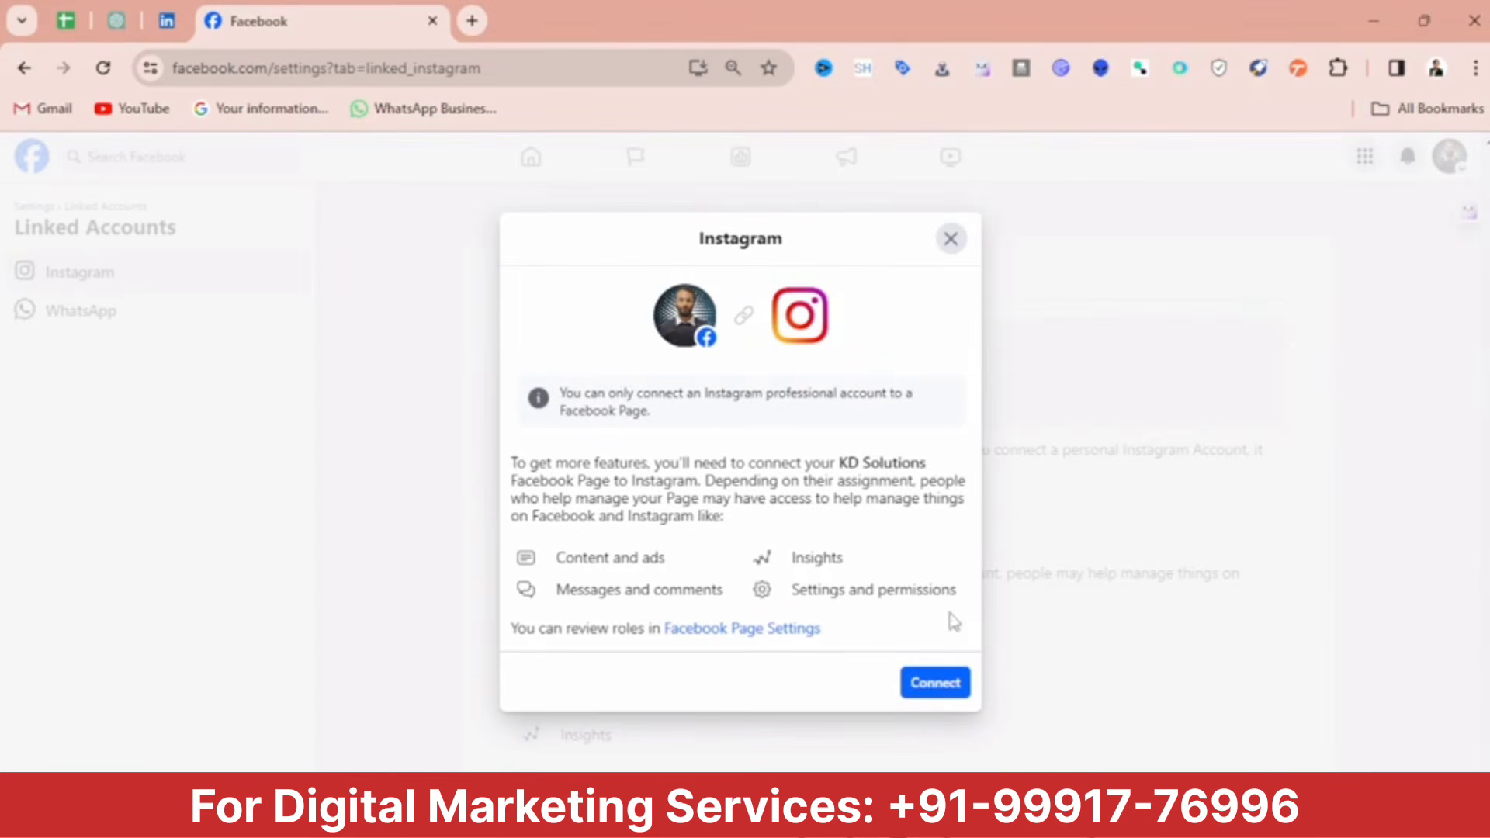
pyautogui.click(922, 693)
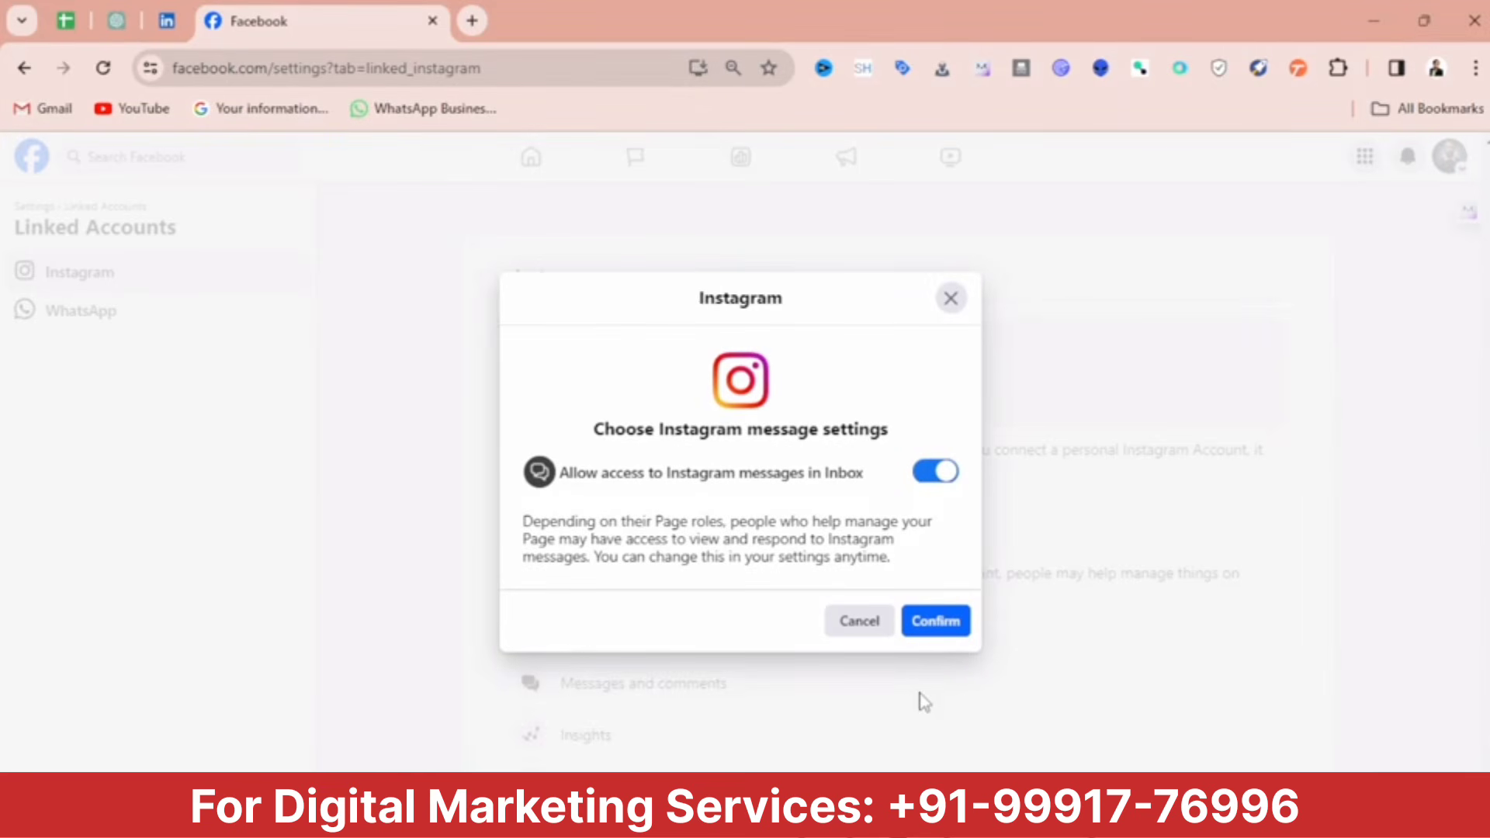
pyautogui.click(946, 620)
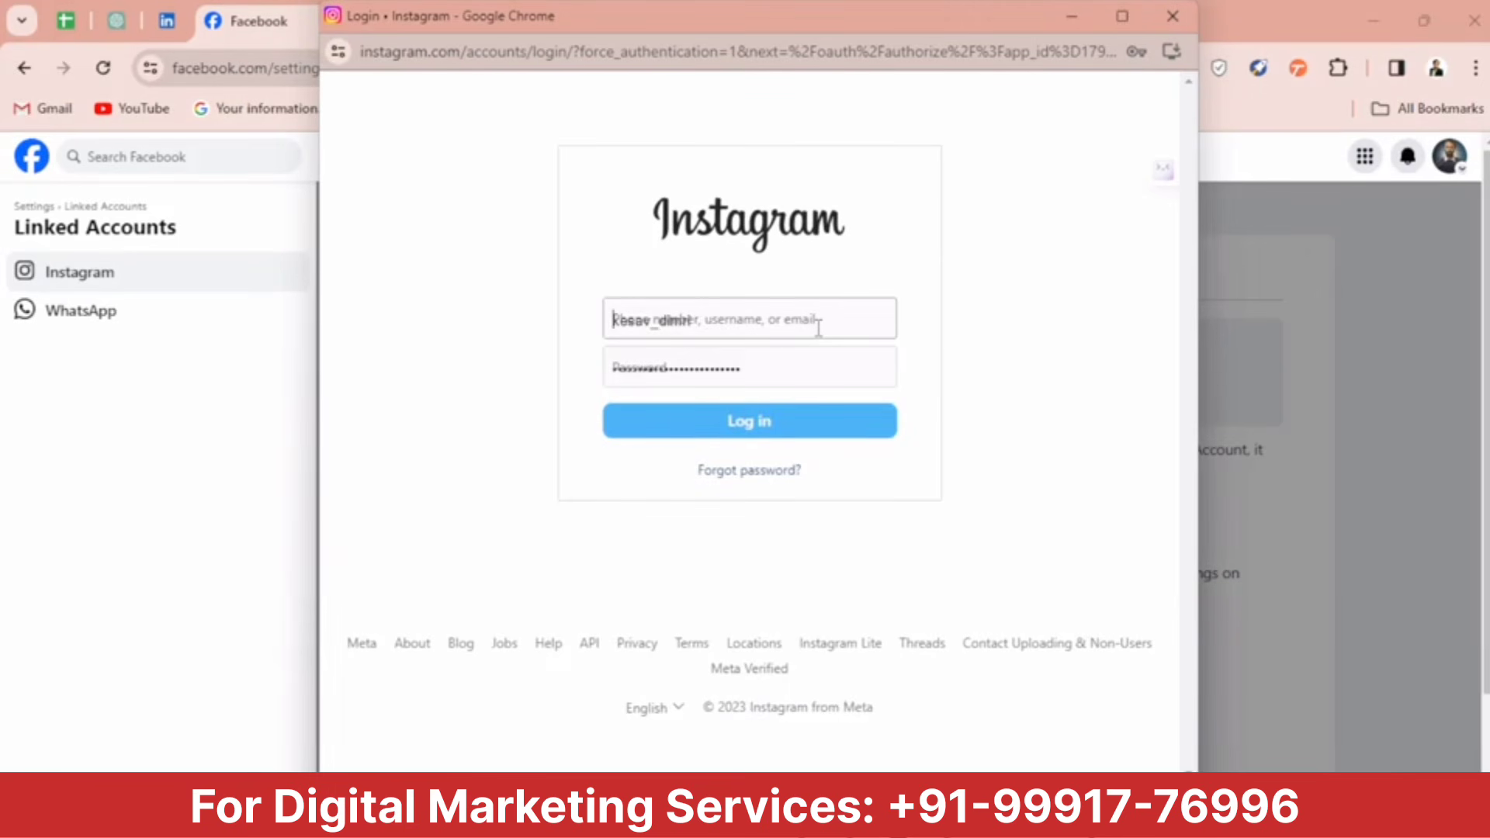
# Log in to Instagram with the saved details and choose the Creator account type
pyautogui.click(817, 327)
pyautogui.click(652, 432)
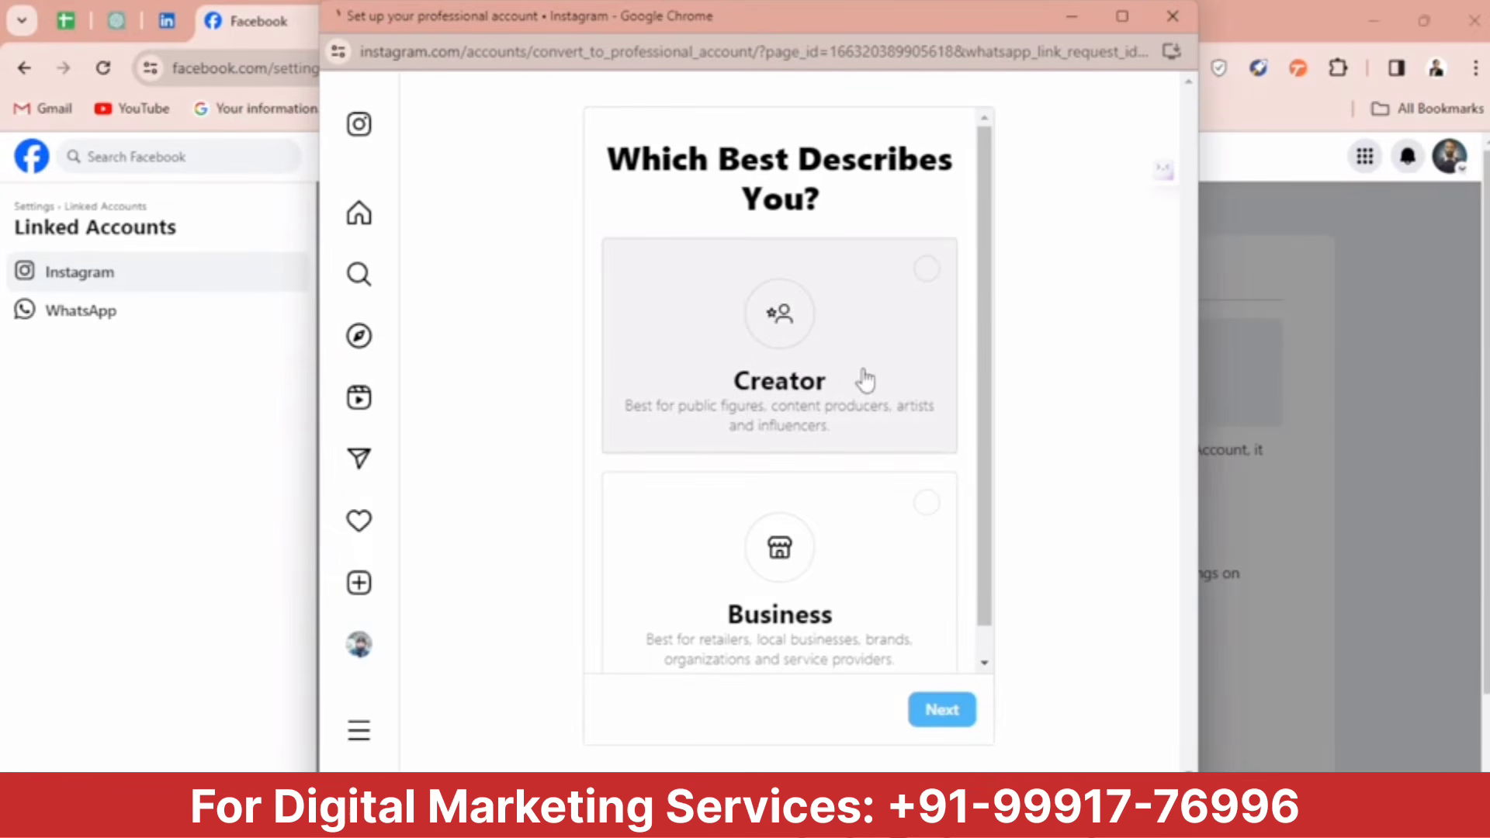
pyautogui.click(923, 363)
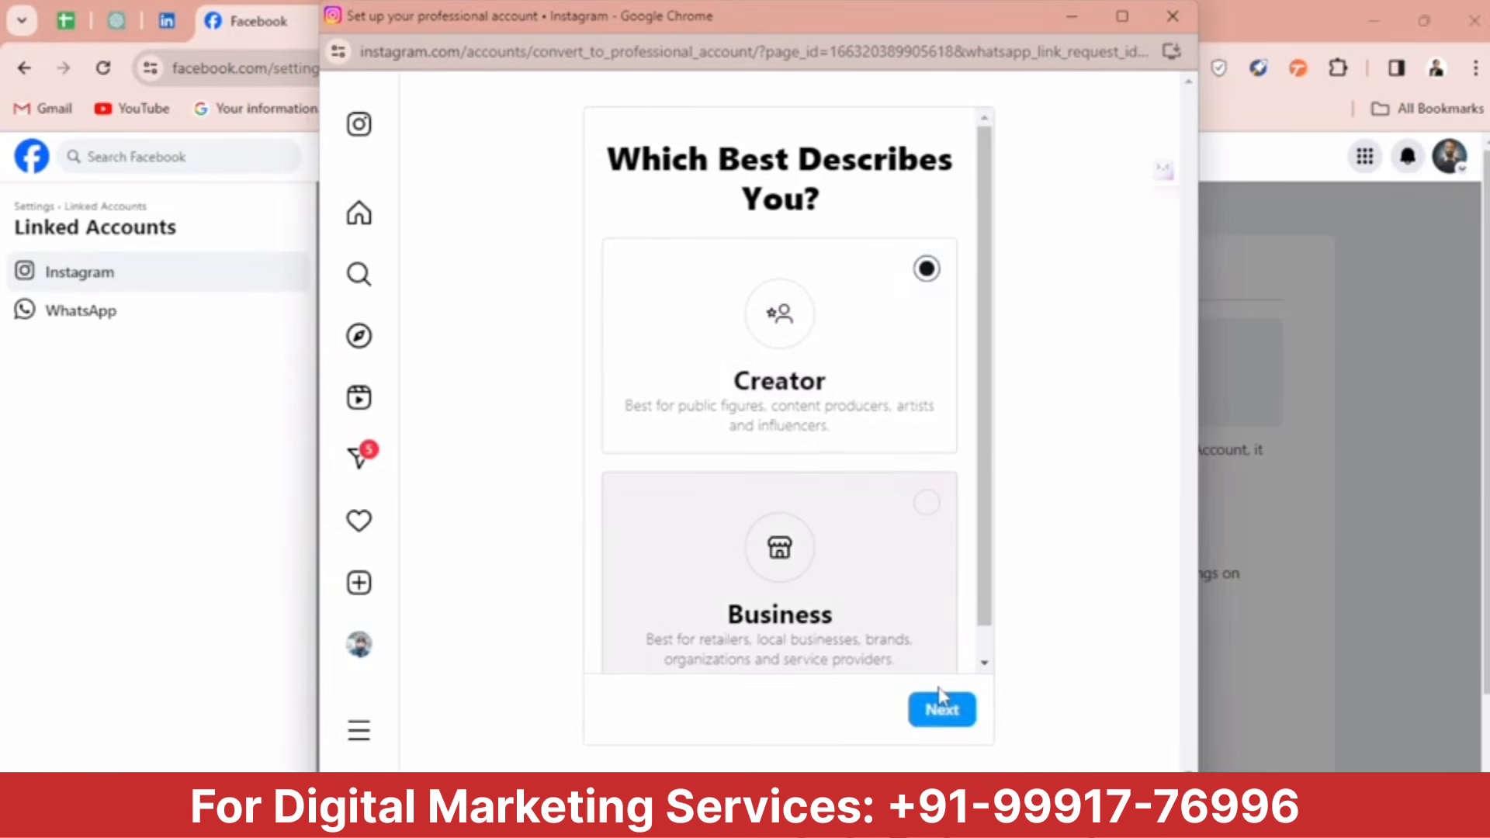
pyautogui.click(939, 698)
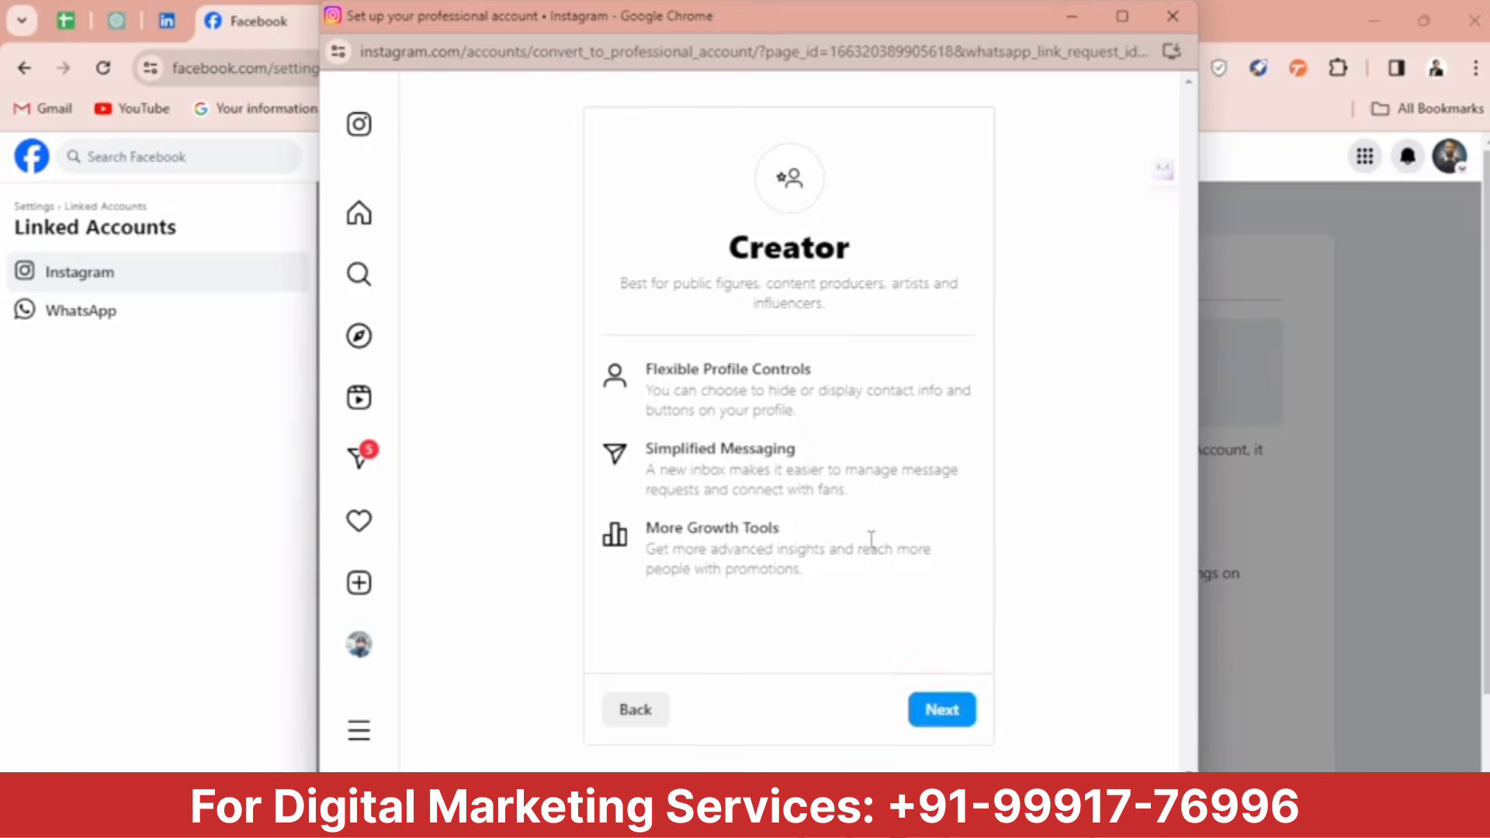
# Pick Product/service as the category and confirm switching to a creator account
pyautogui.click(941, 712)
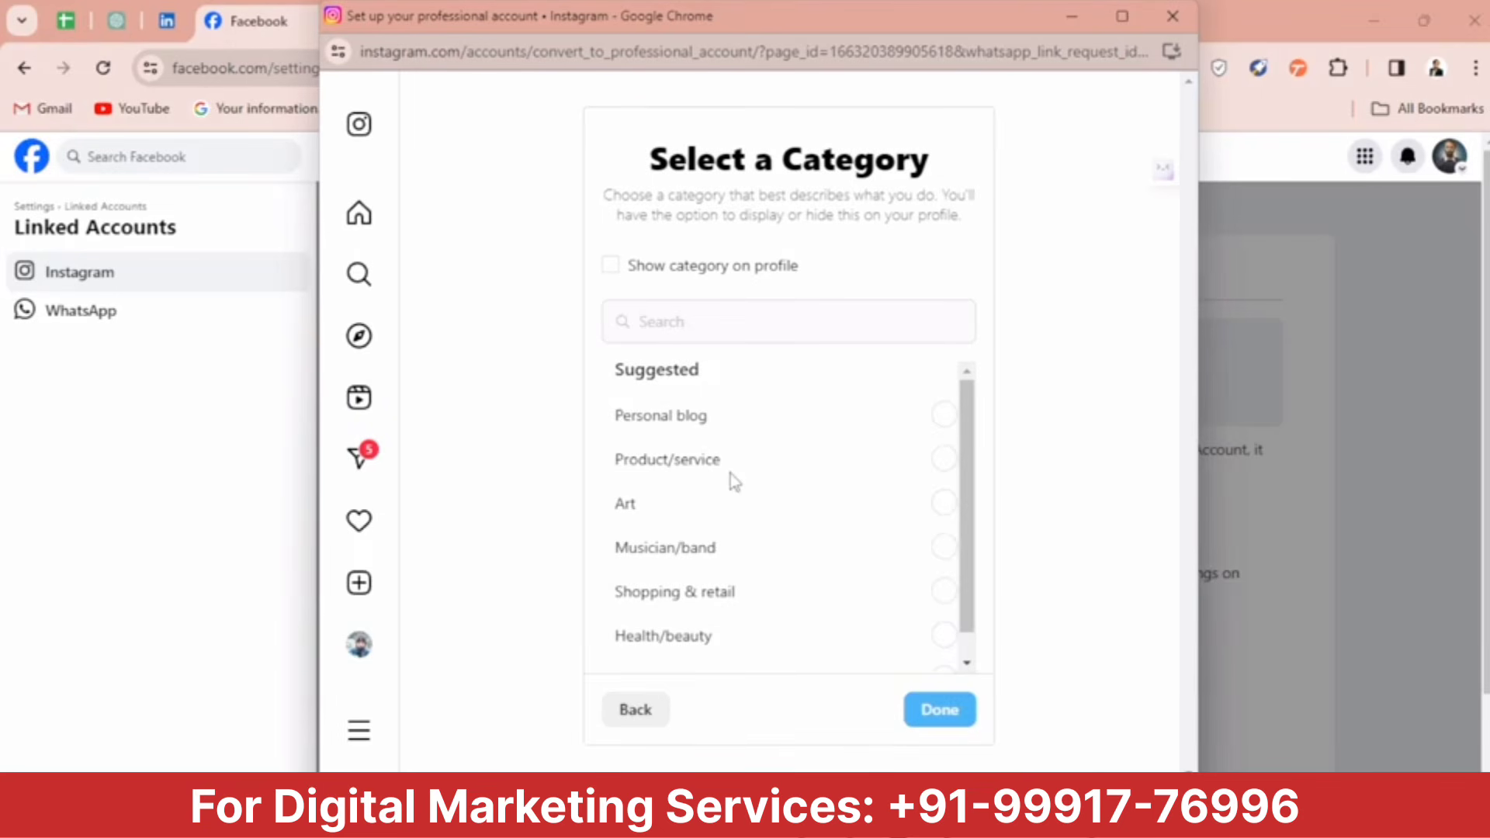
pyautogui.scroll(-1, 727, 582)
pyautogui.scroll(1, 725, 588)
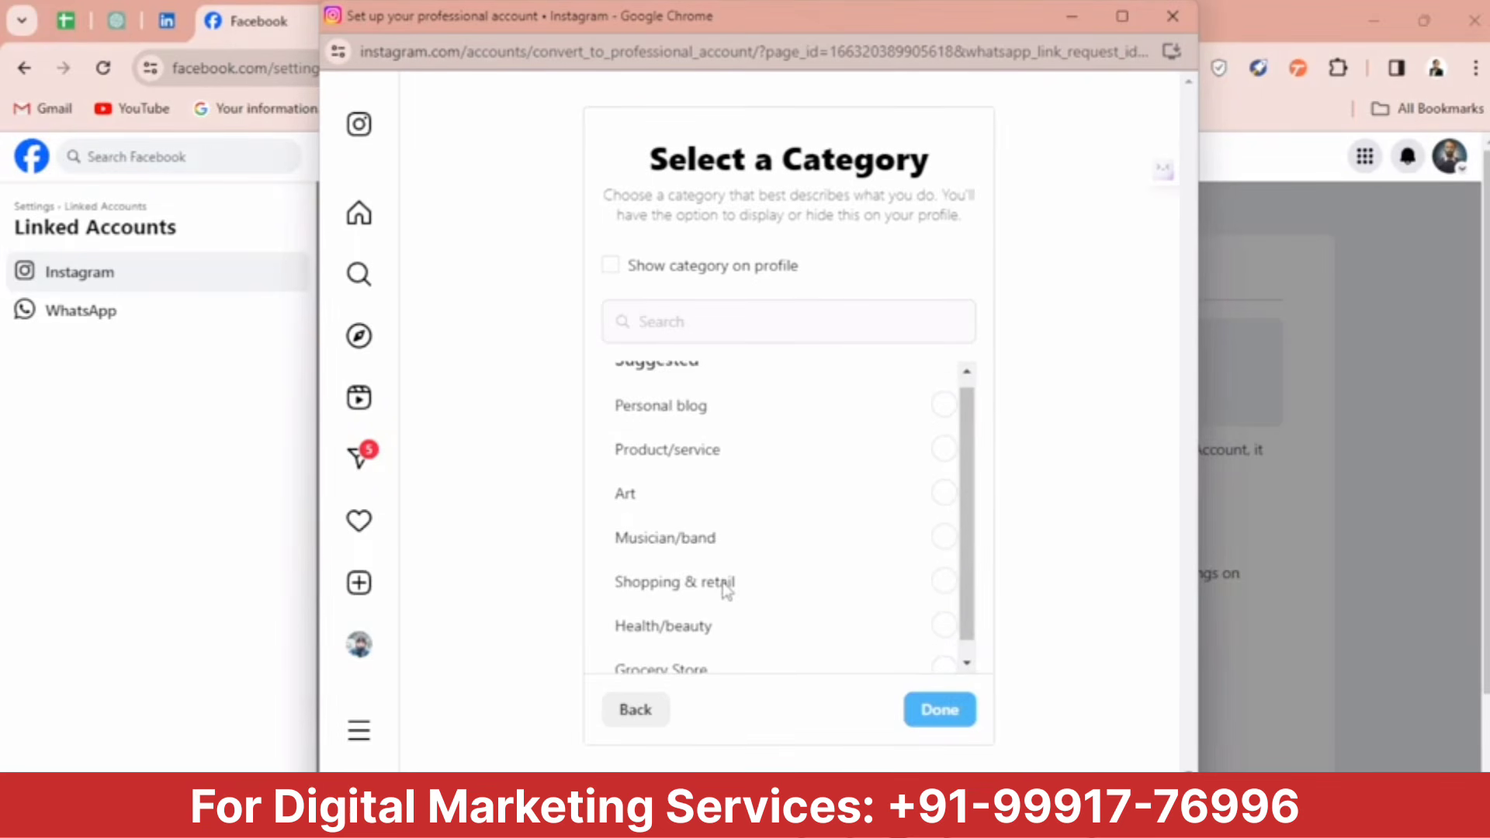
pyautogui.click(690, 469)
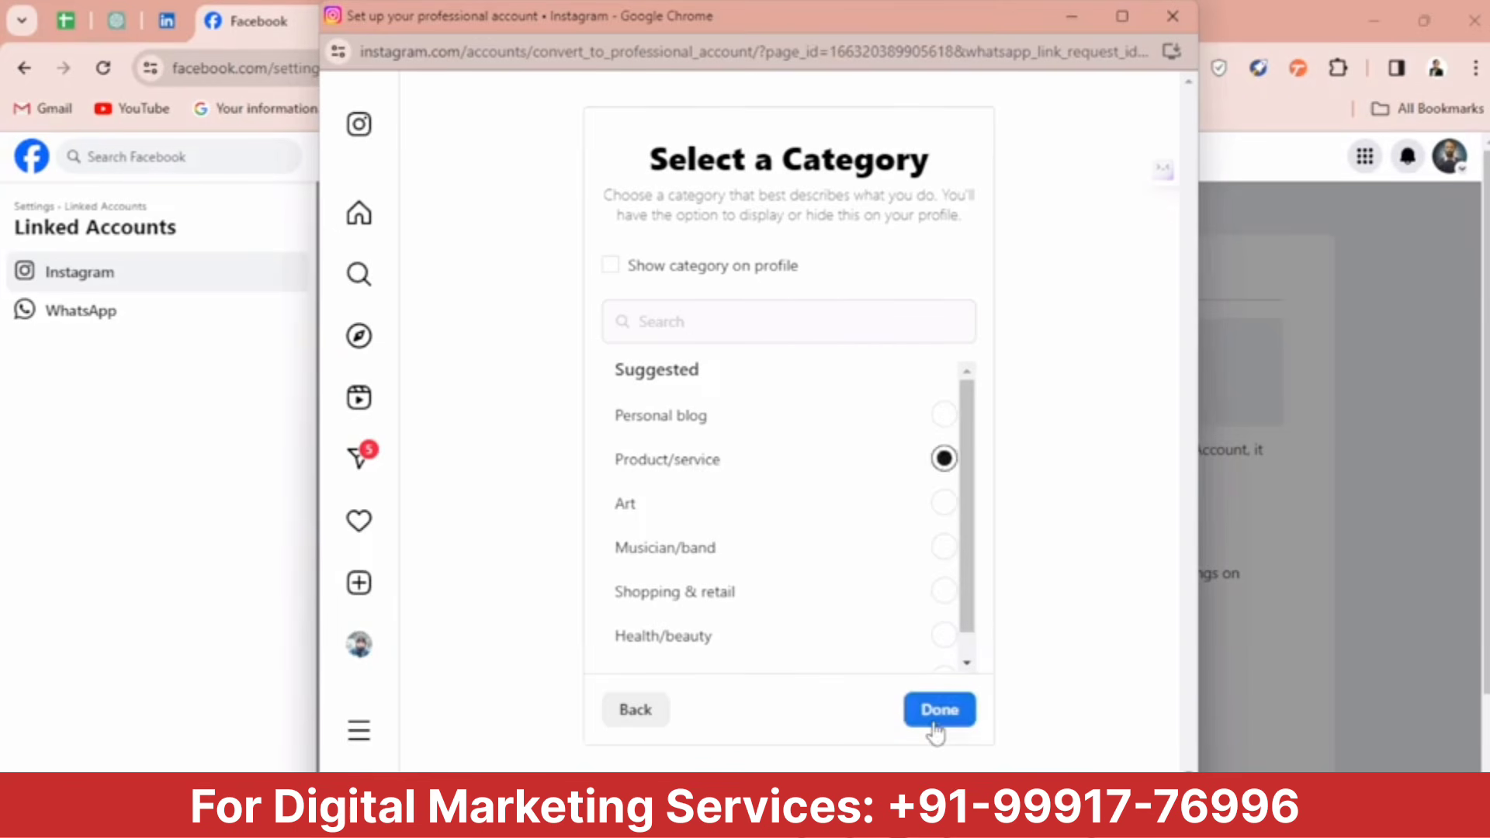
pyautogui.click(935, 708)
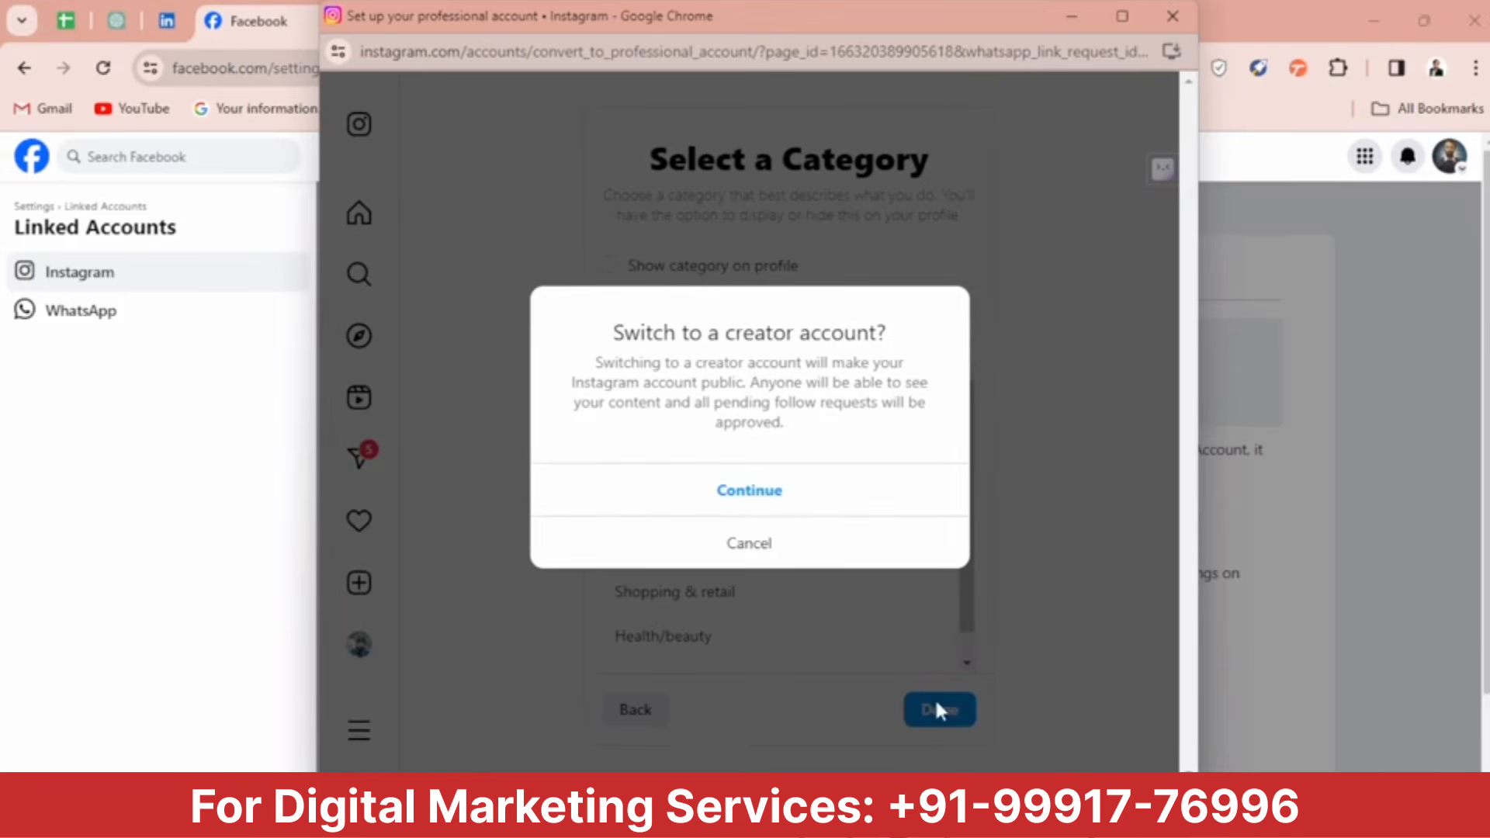
pyautogui.click(784, 495)
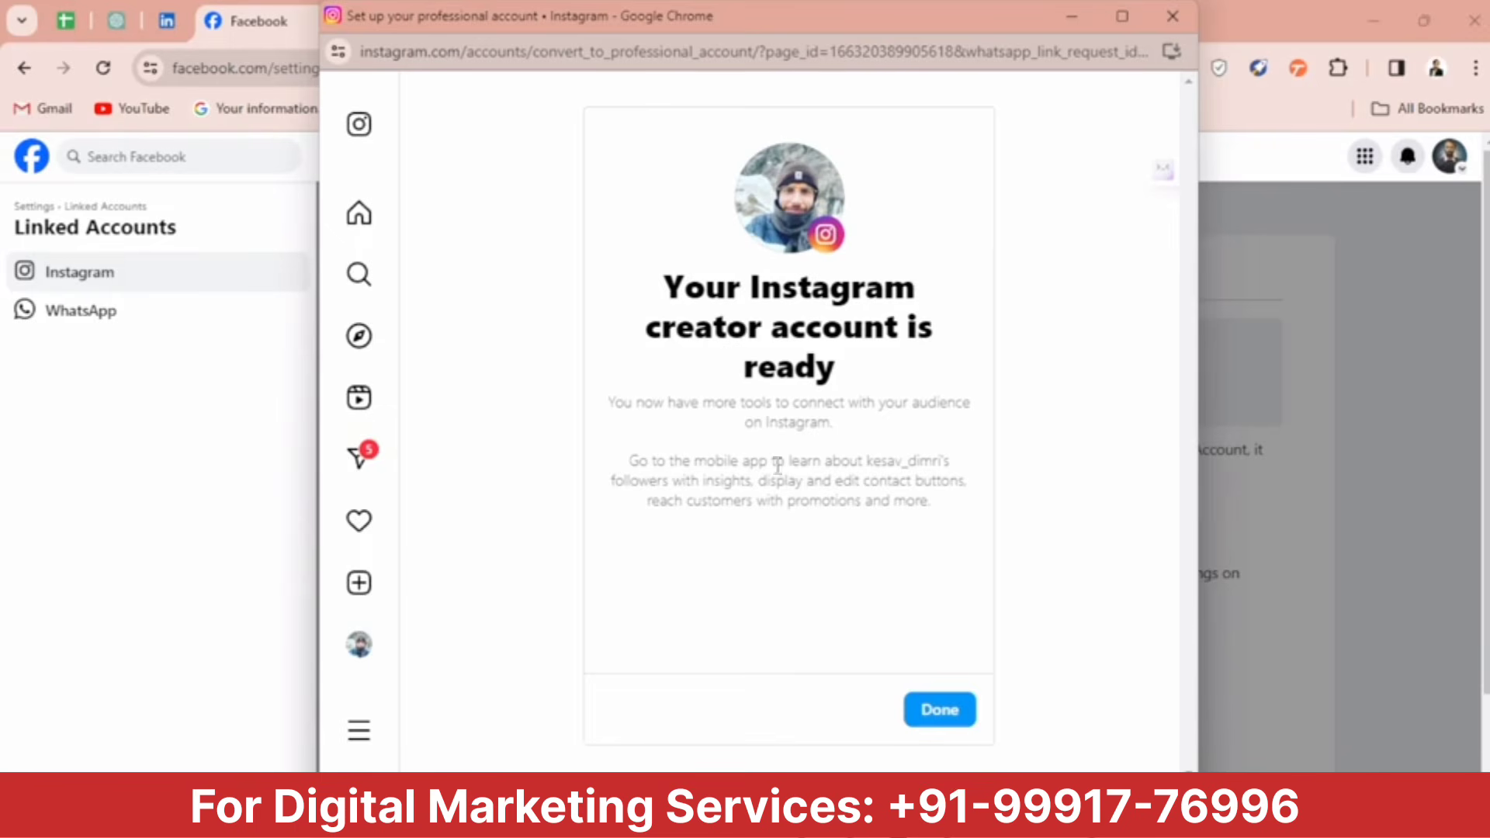
# Close the Instagram confirmations, check WhatsApp under Linked Accounts, and switch to the KD Solutions profile
pyautogui.click(954, 710)
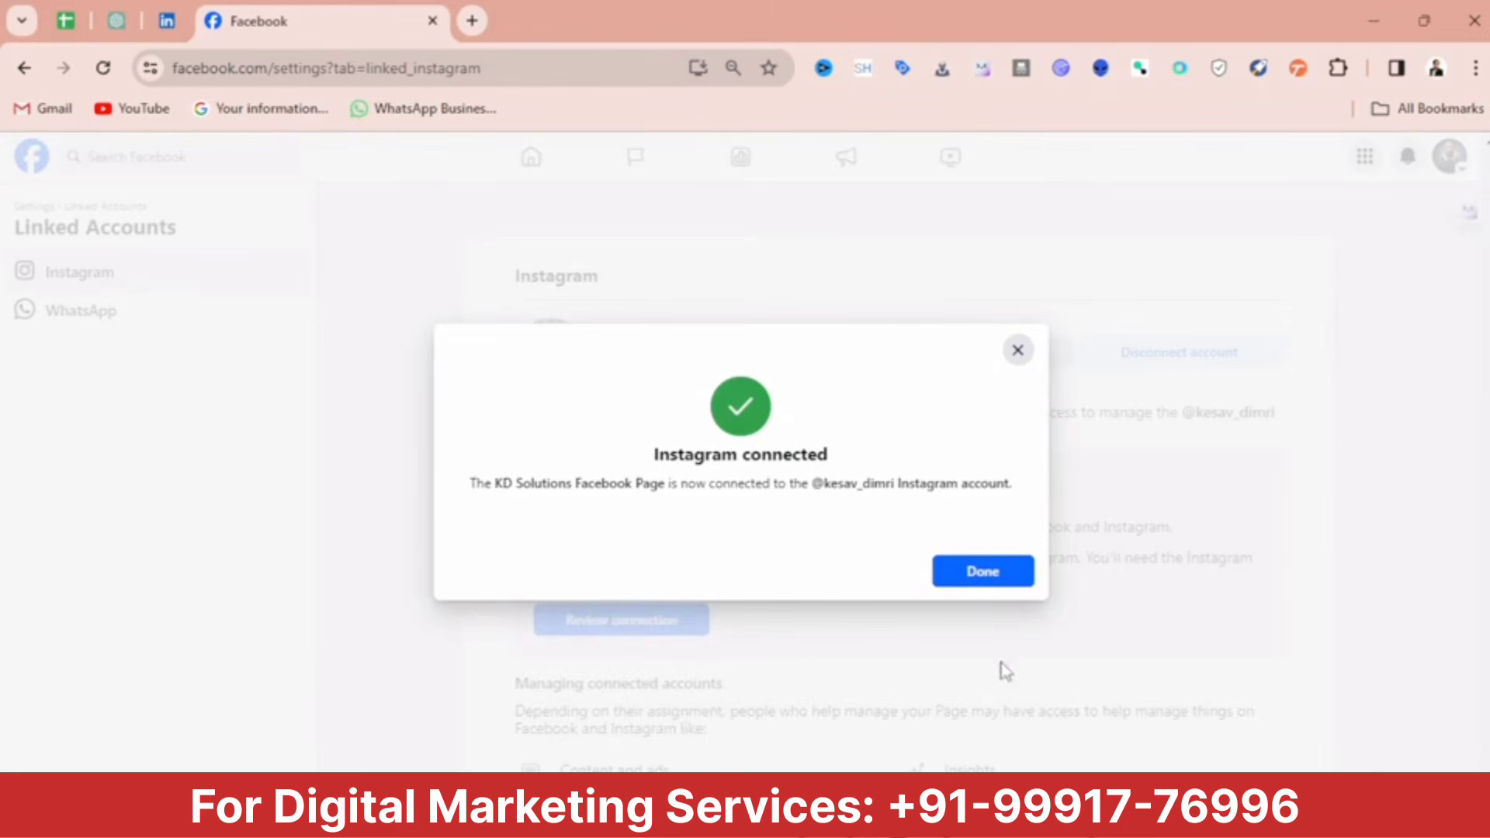
pyautogui.click(1011, 582)
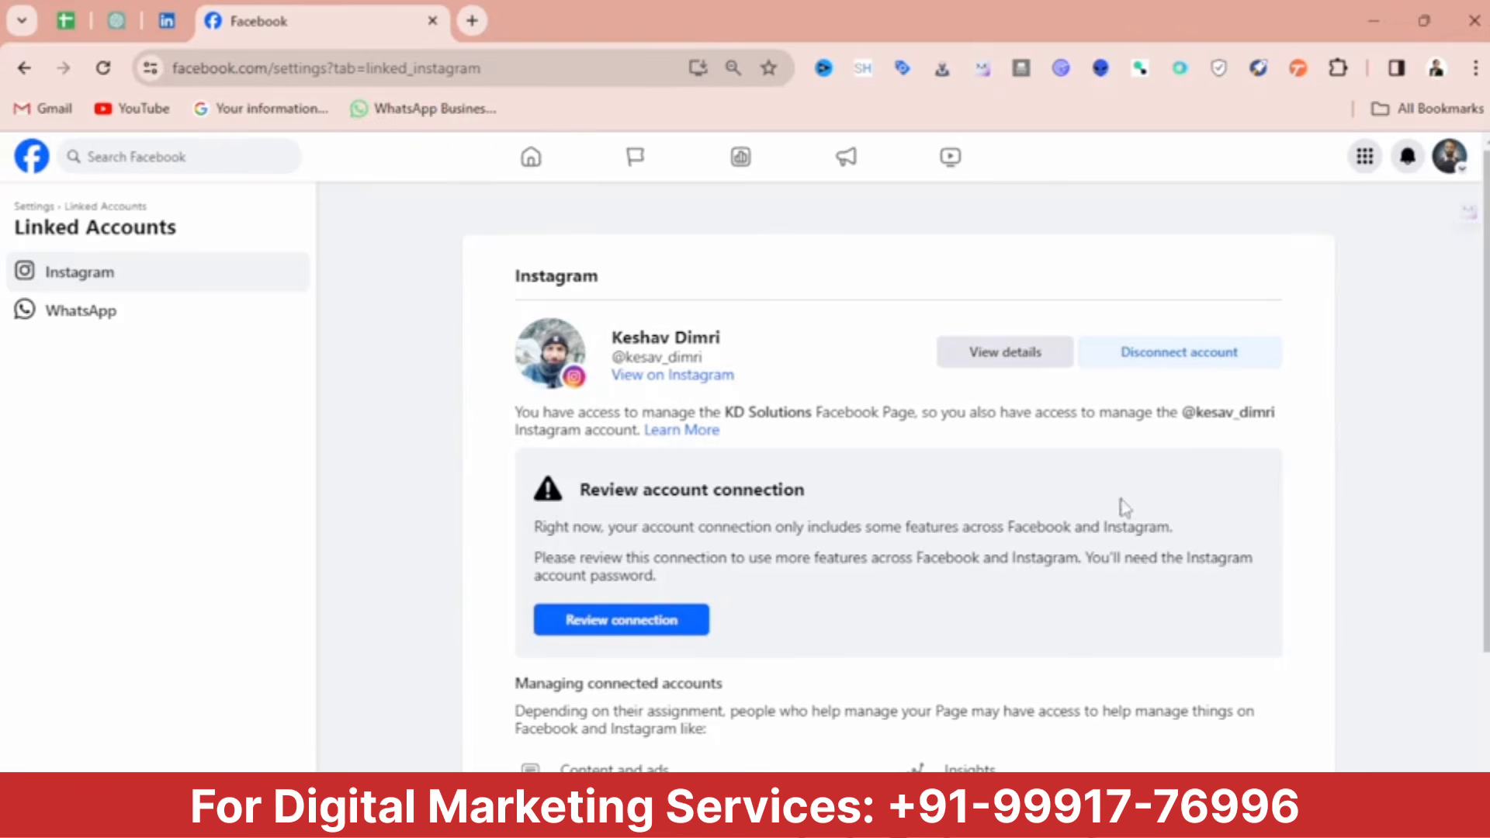
pyautogui.click(166, 328)
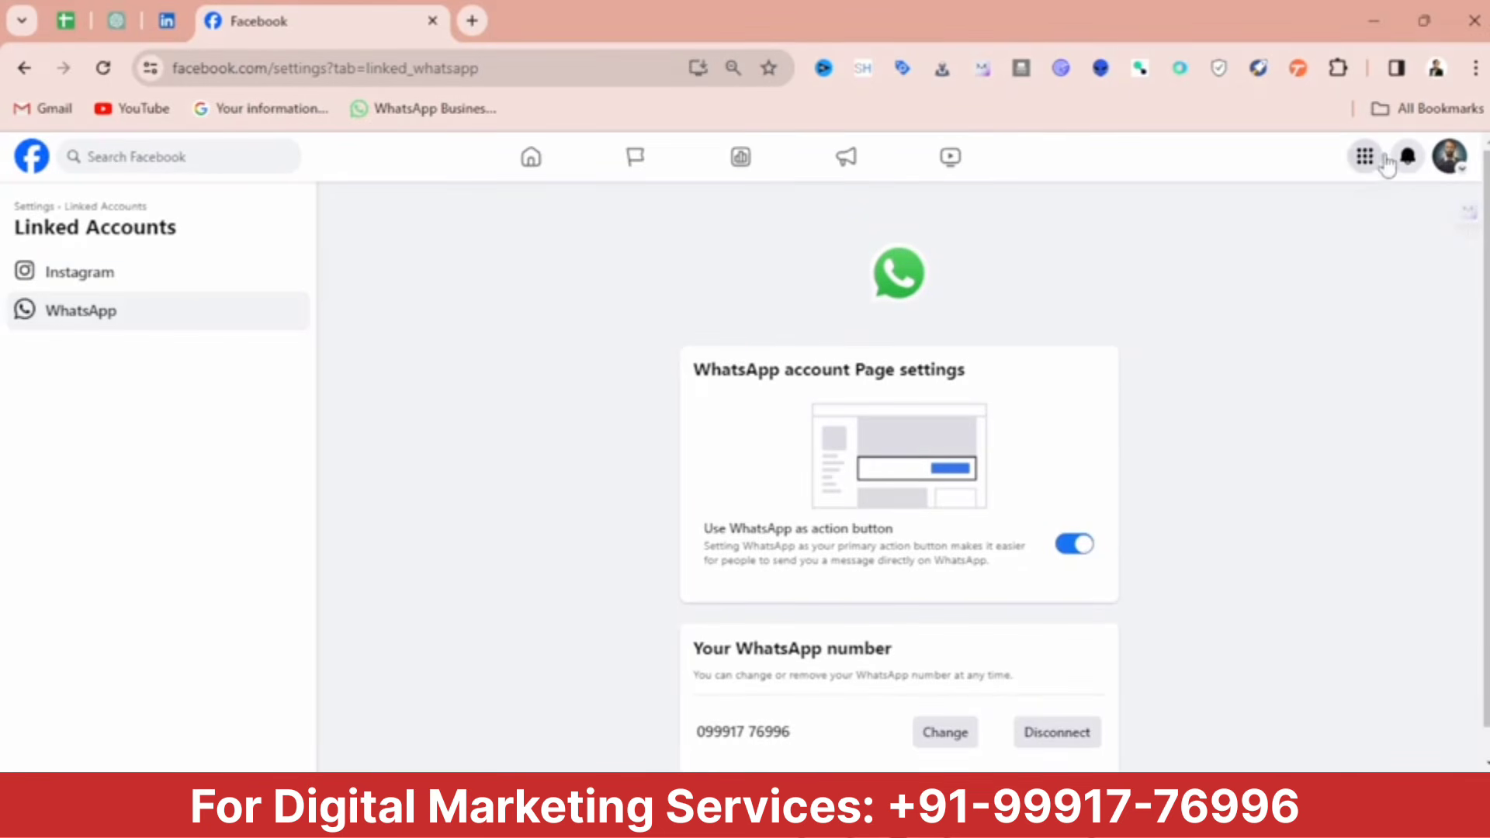
pyautogui.click(1447, 157)
pyautogui.click(1300, 226)
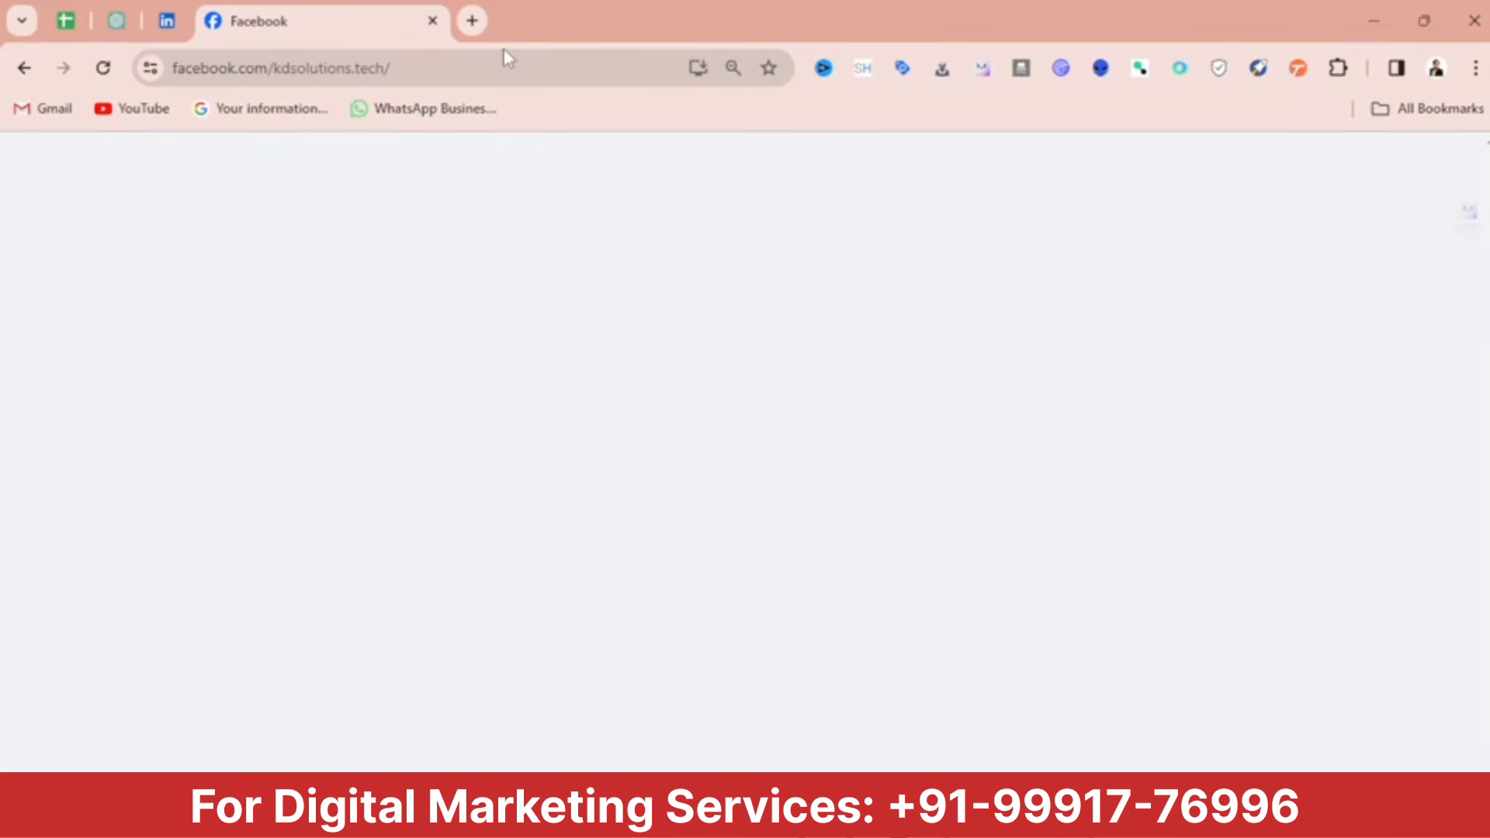
# Load business.facebook.com in a new browser tab
pyautogui.hotkey('ctrl', 't')
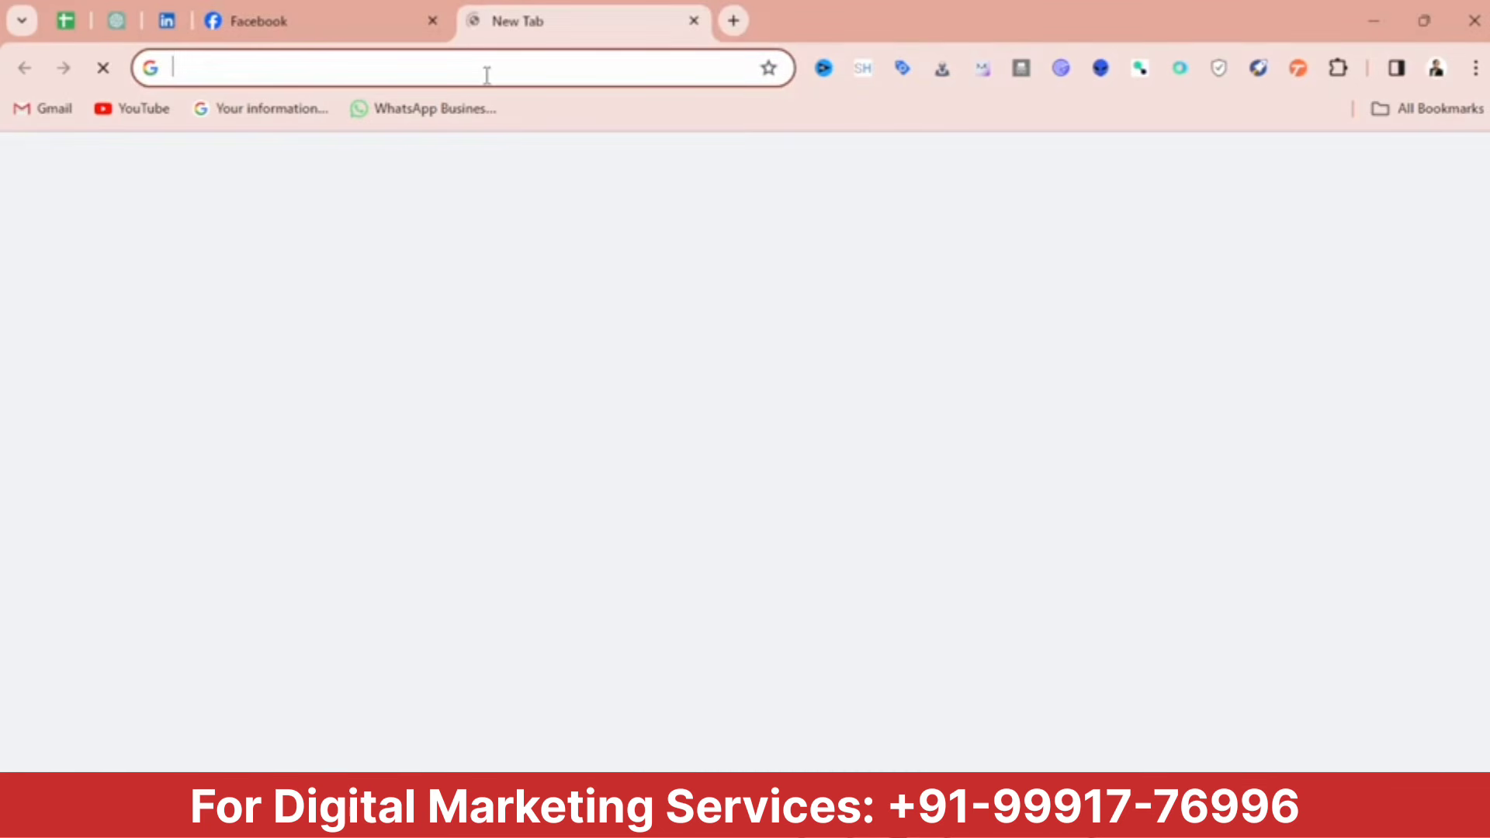
pyautogui.write('business.facebook.com')
pyautogui.press('Return')
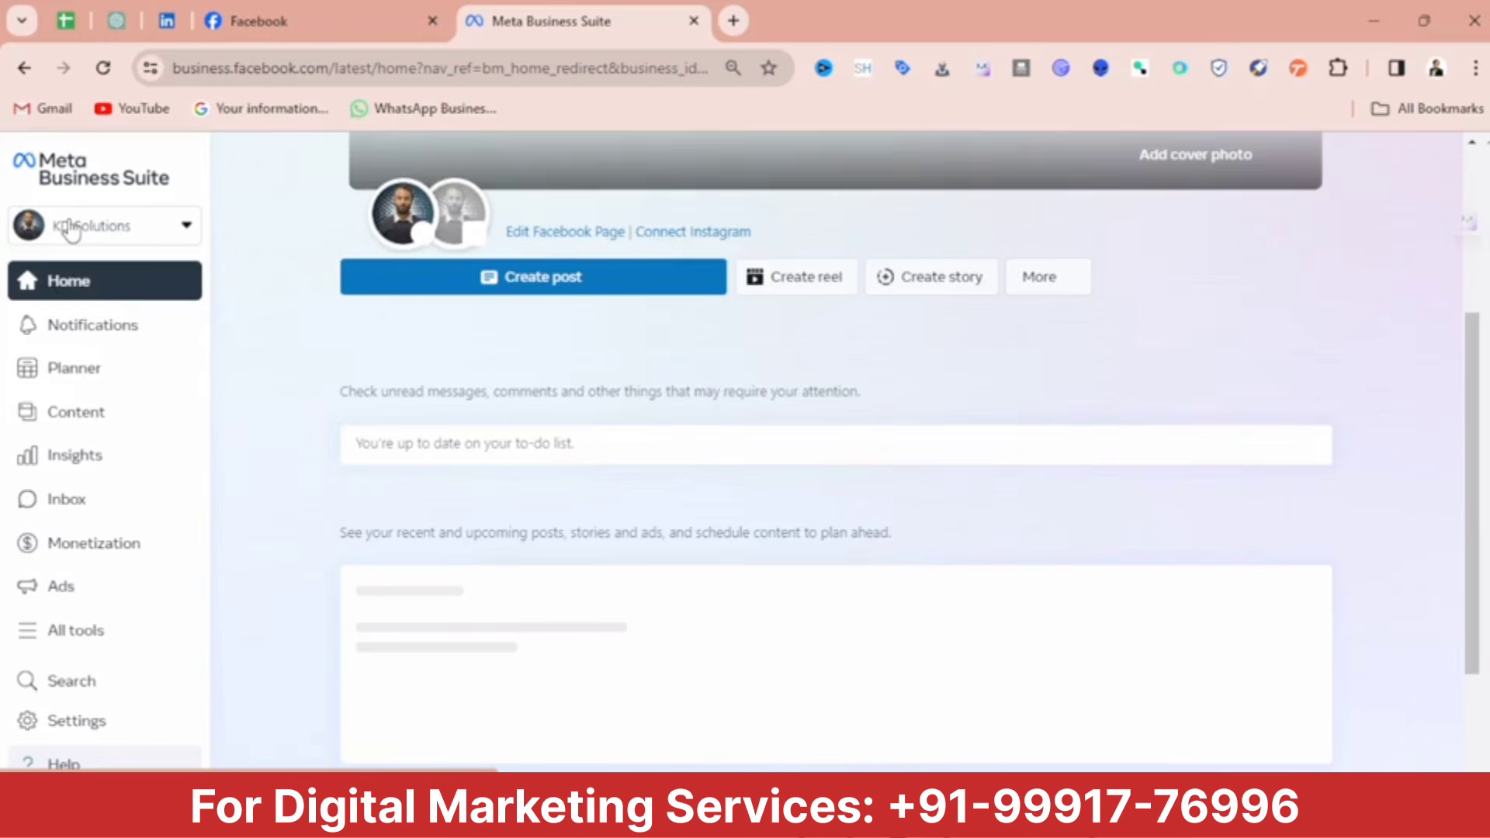
# Open the business asset switcher and the business account's settings gear
pyautogui.click(71, 229)
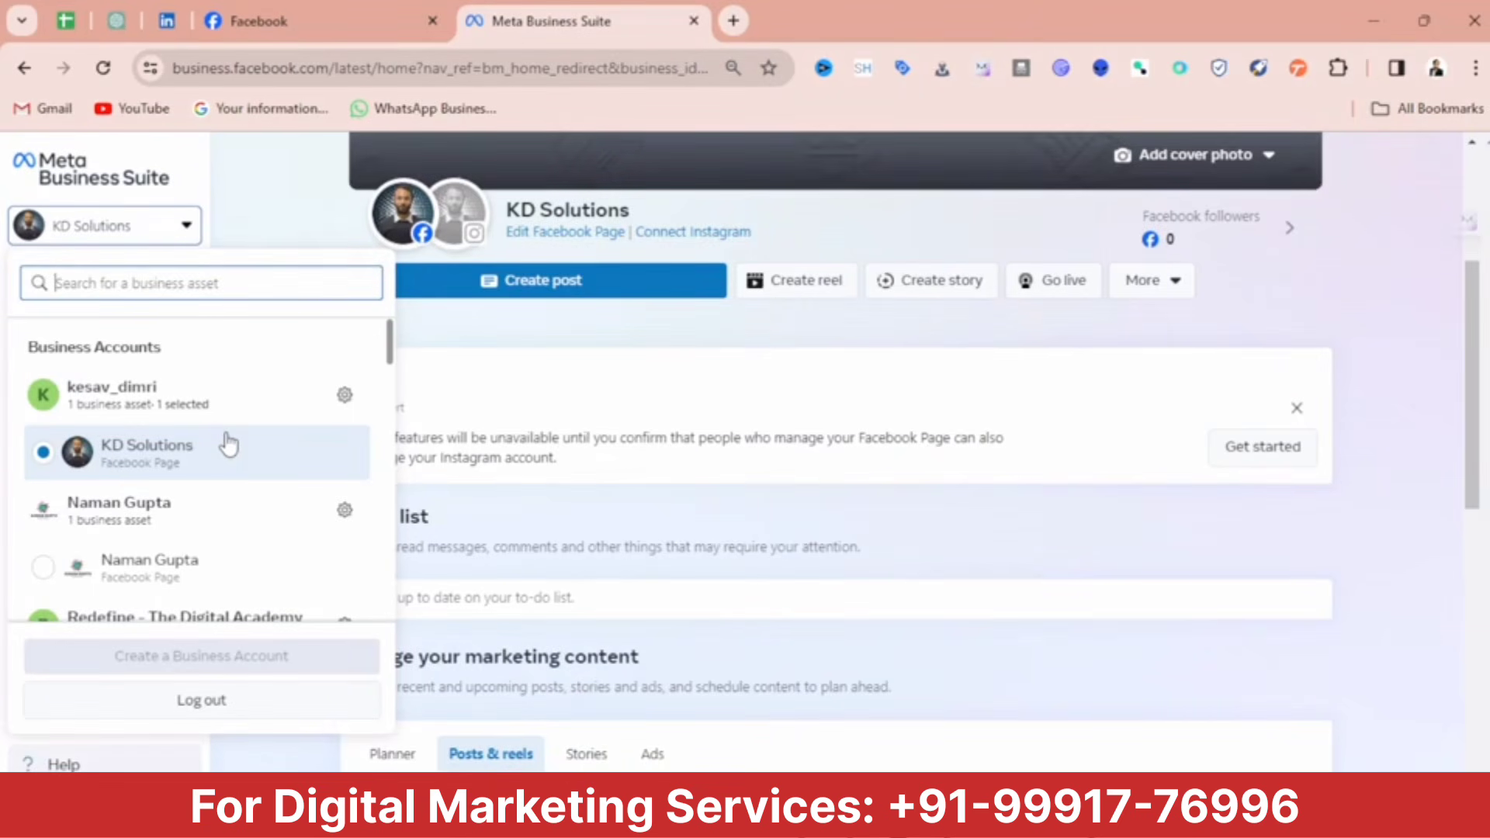
pyautogui.scroll(-3, 228, 445)
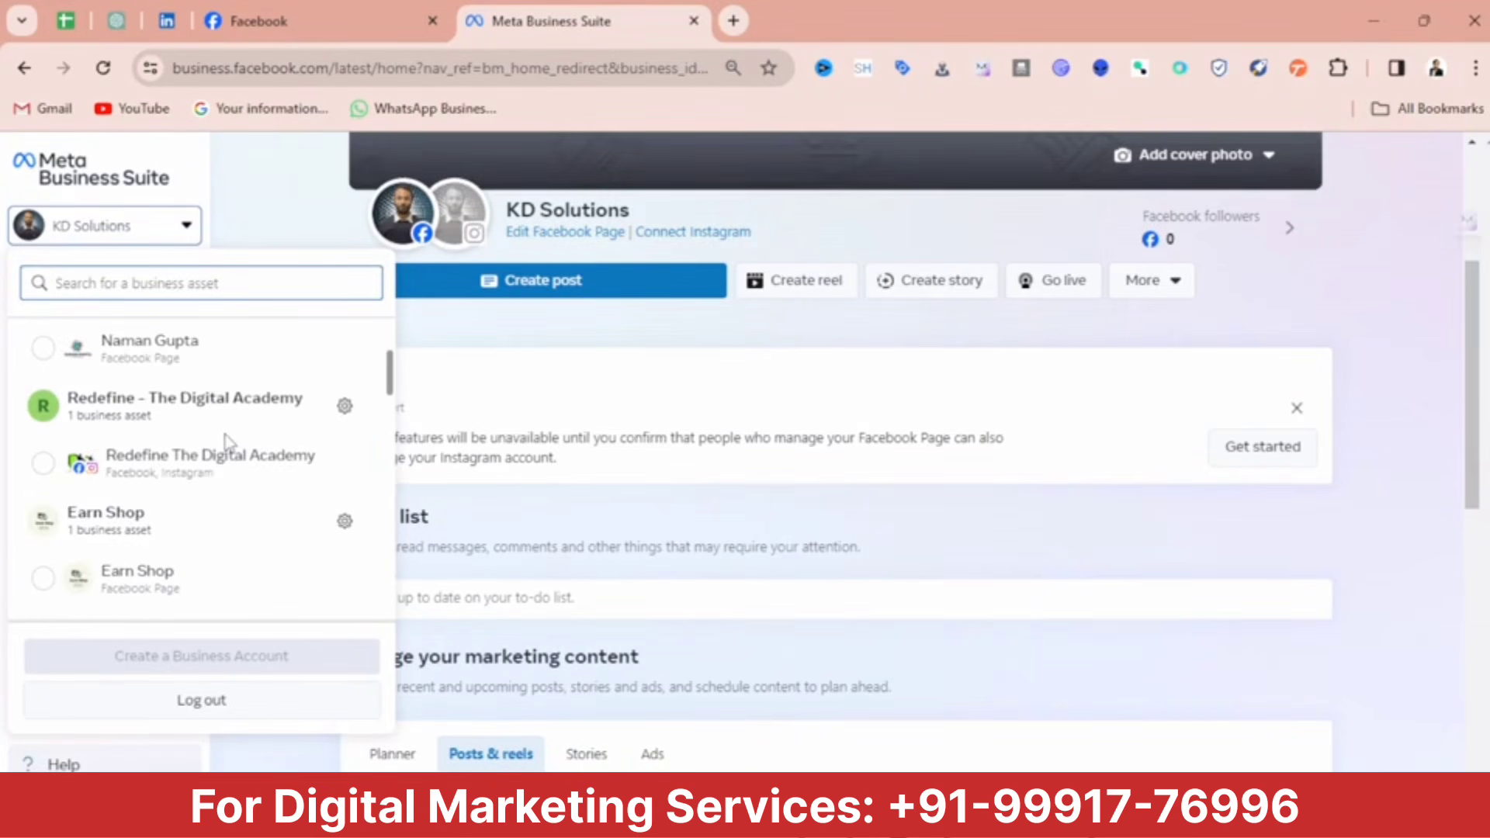
pyautogui.scroll(3, 226, 436)
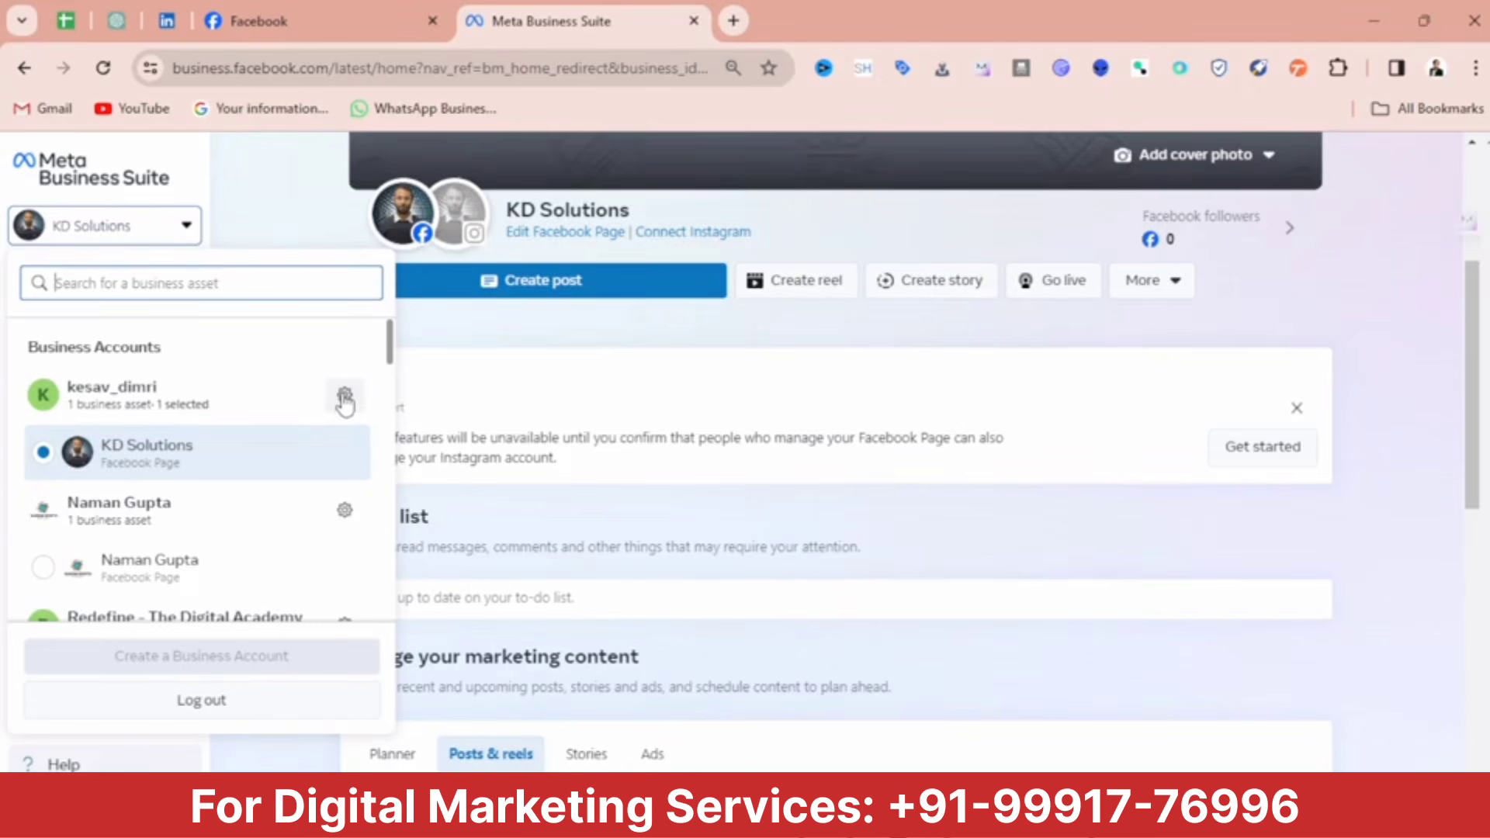
pyautogui.scroll(-3, 334, 427)
pyautogui.scroll(3, 320, 458)
pyautogui.scroll(-3, 315, 432)
pyautogui.scroll(3, 315, 431)
pyautogui.click(345, 396)
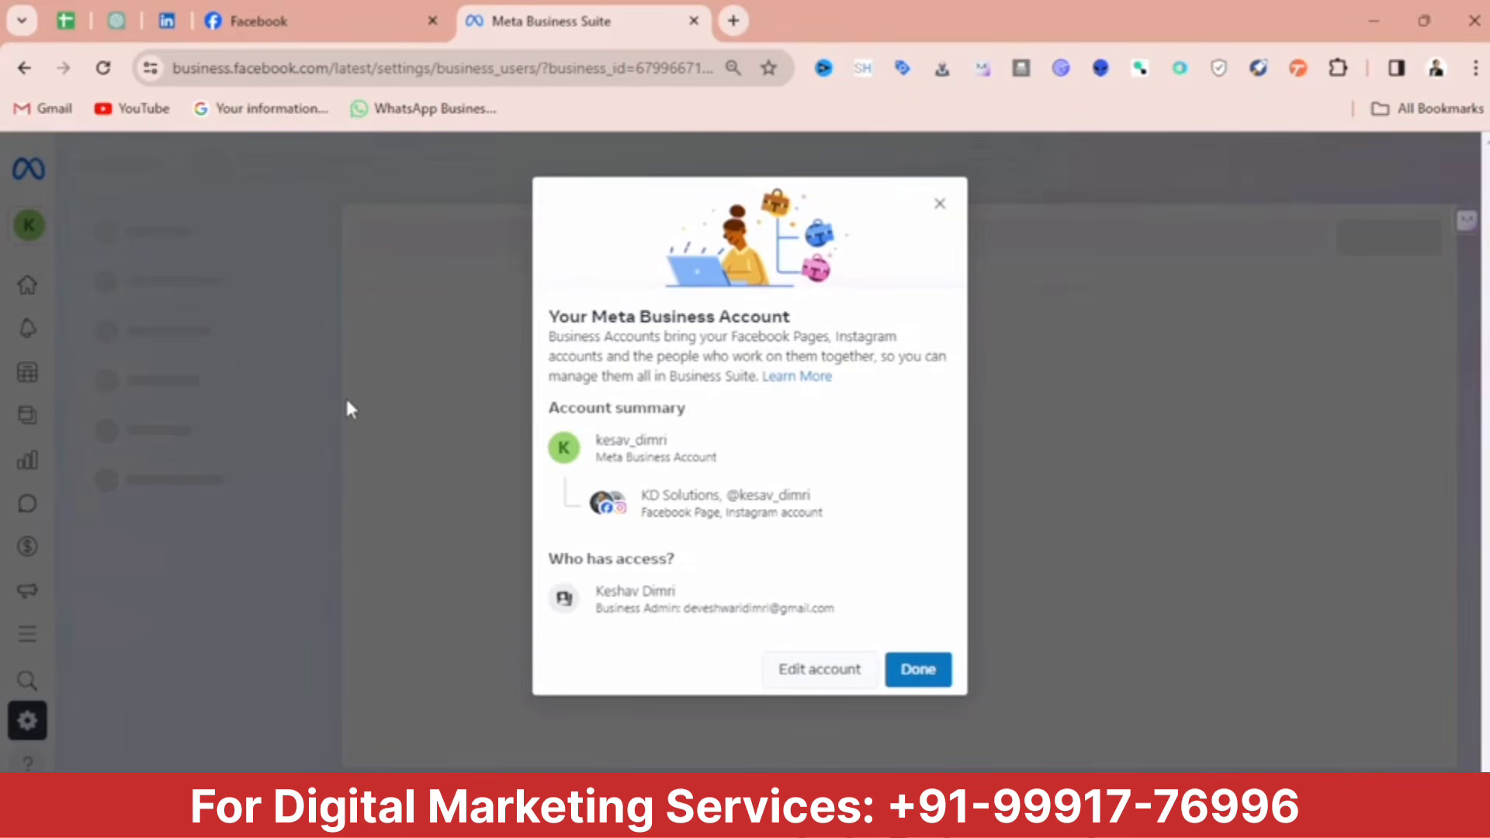
# Confirm the Page and Instagram connection with inbox message access, logging in via Instagram
pyautogui.click(916, 672)
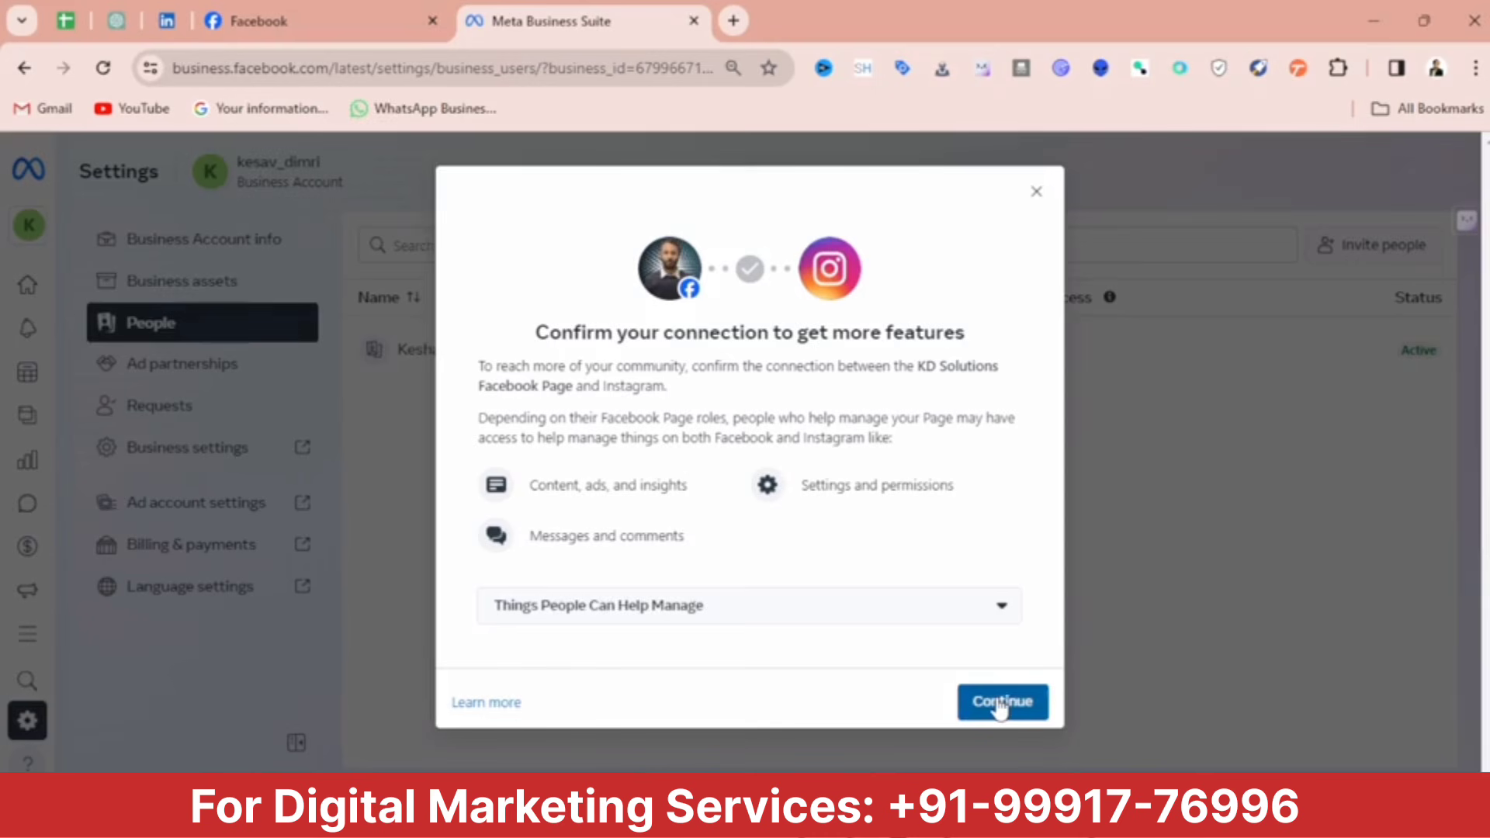
pyautogui.click(869, 621)
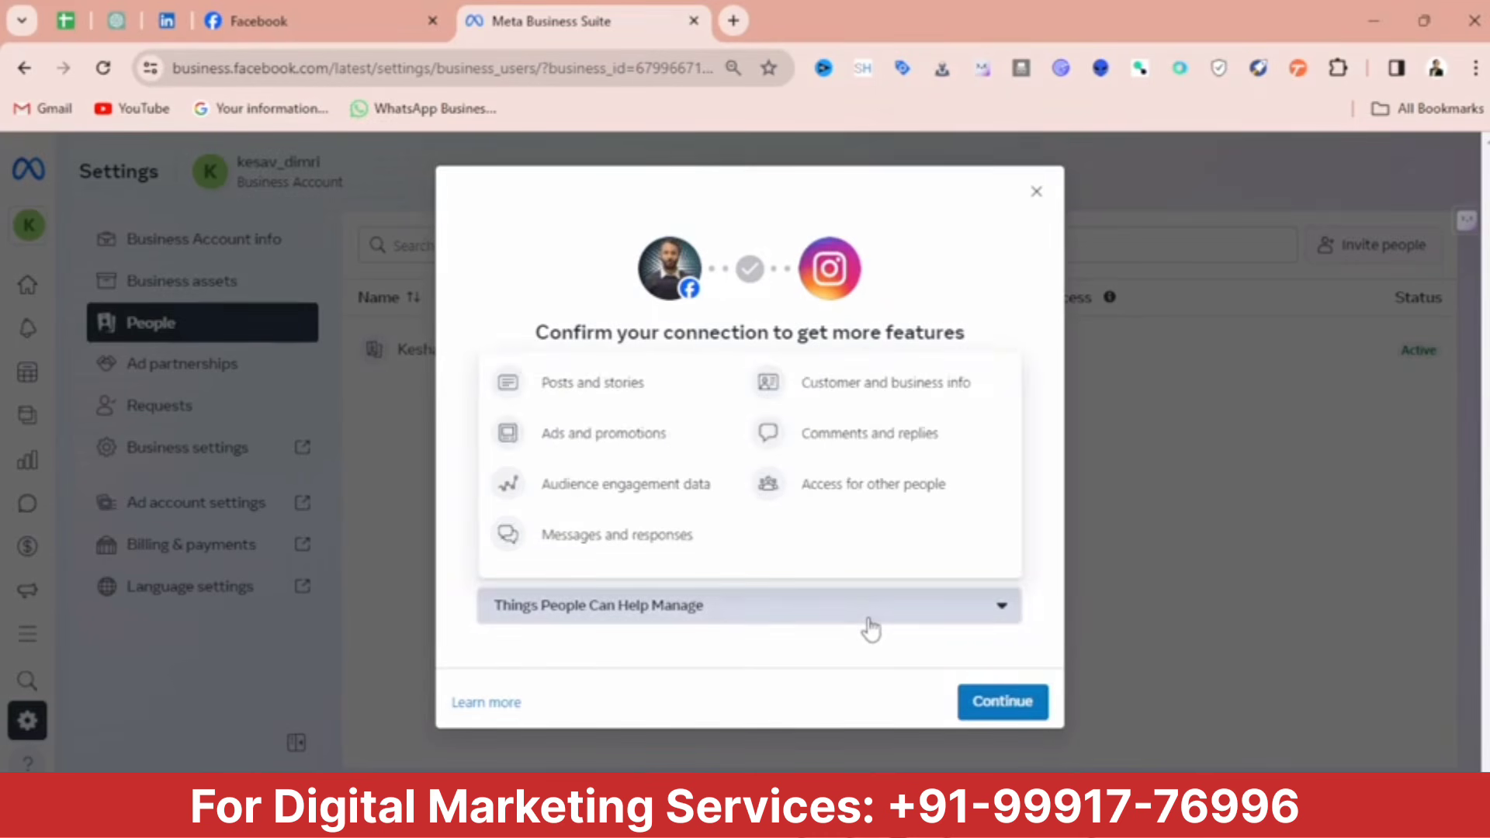
pyautogui.click(1005, 700)
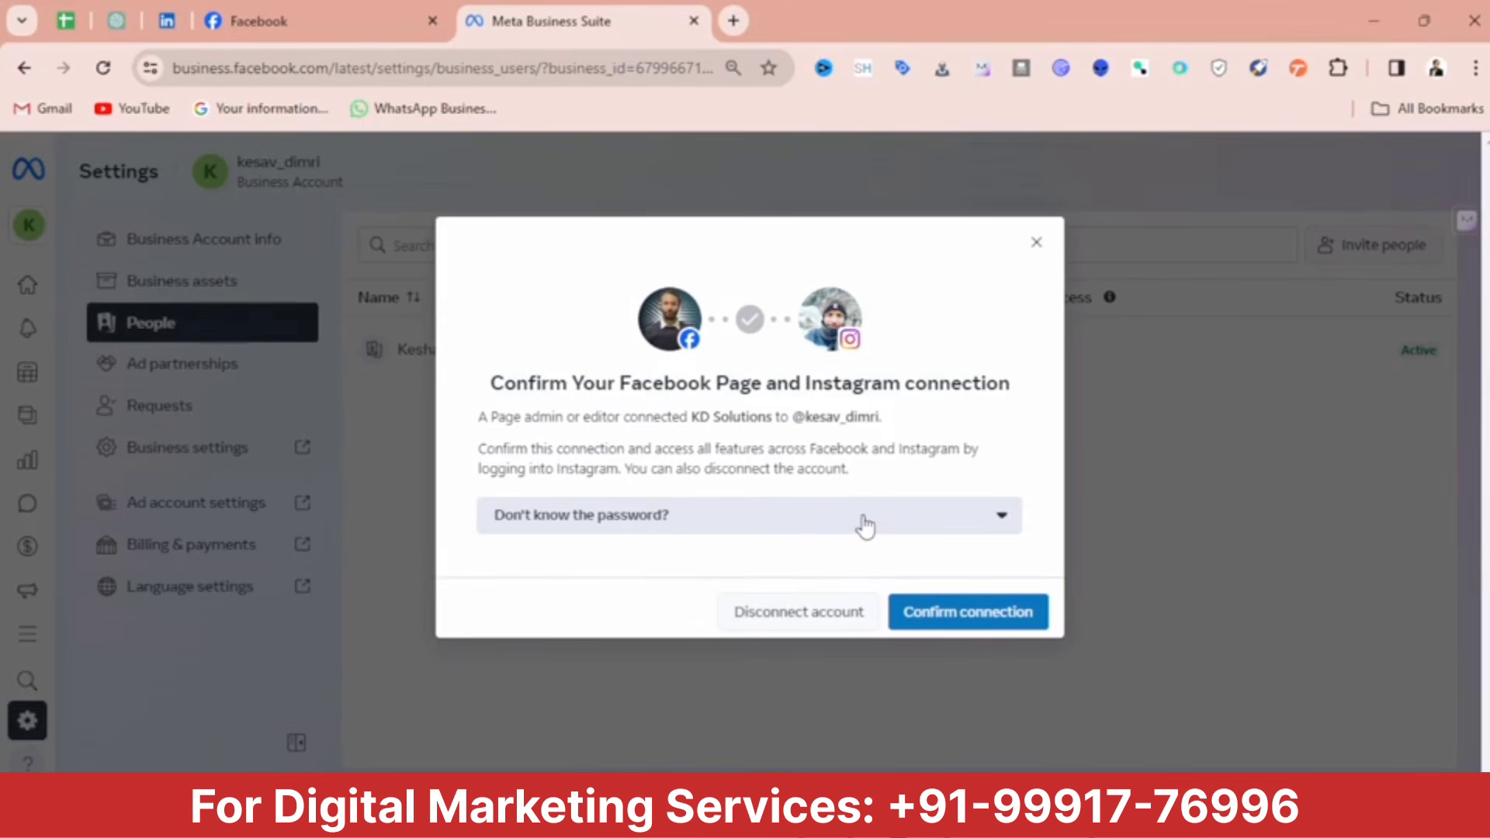
pyautogui.click(936, 617)
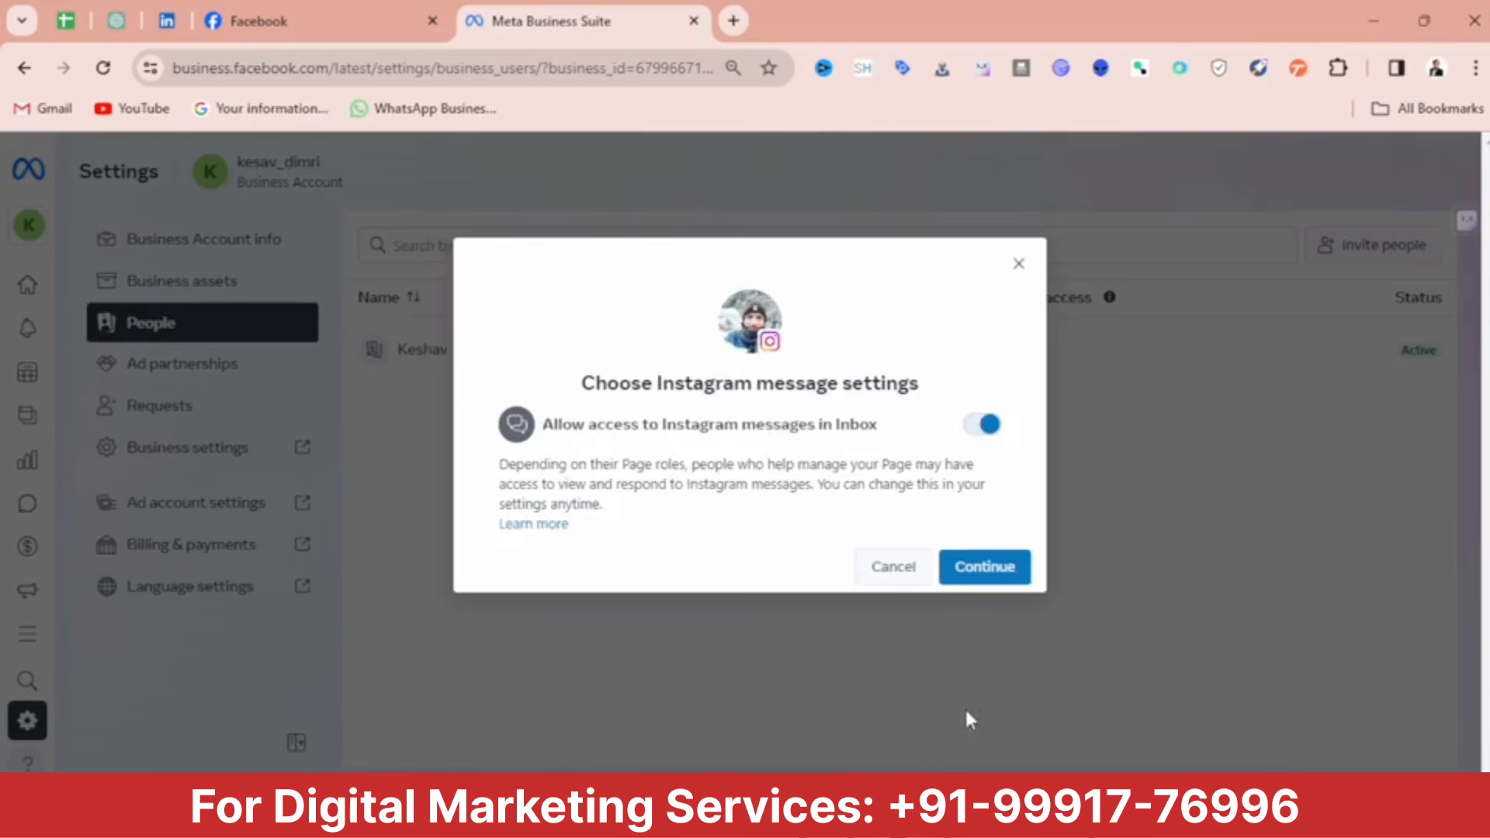
pyautogui.click(985, 569)
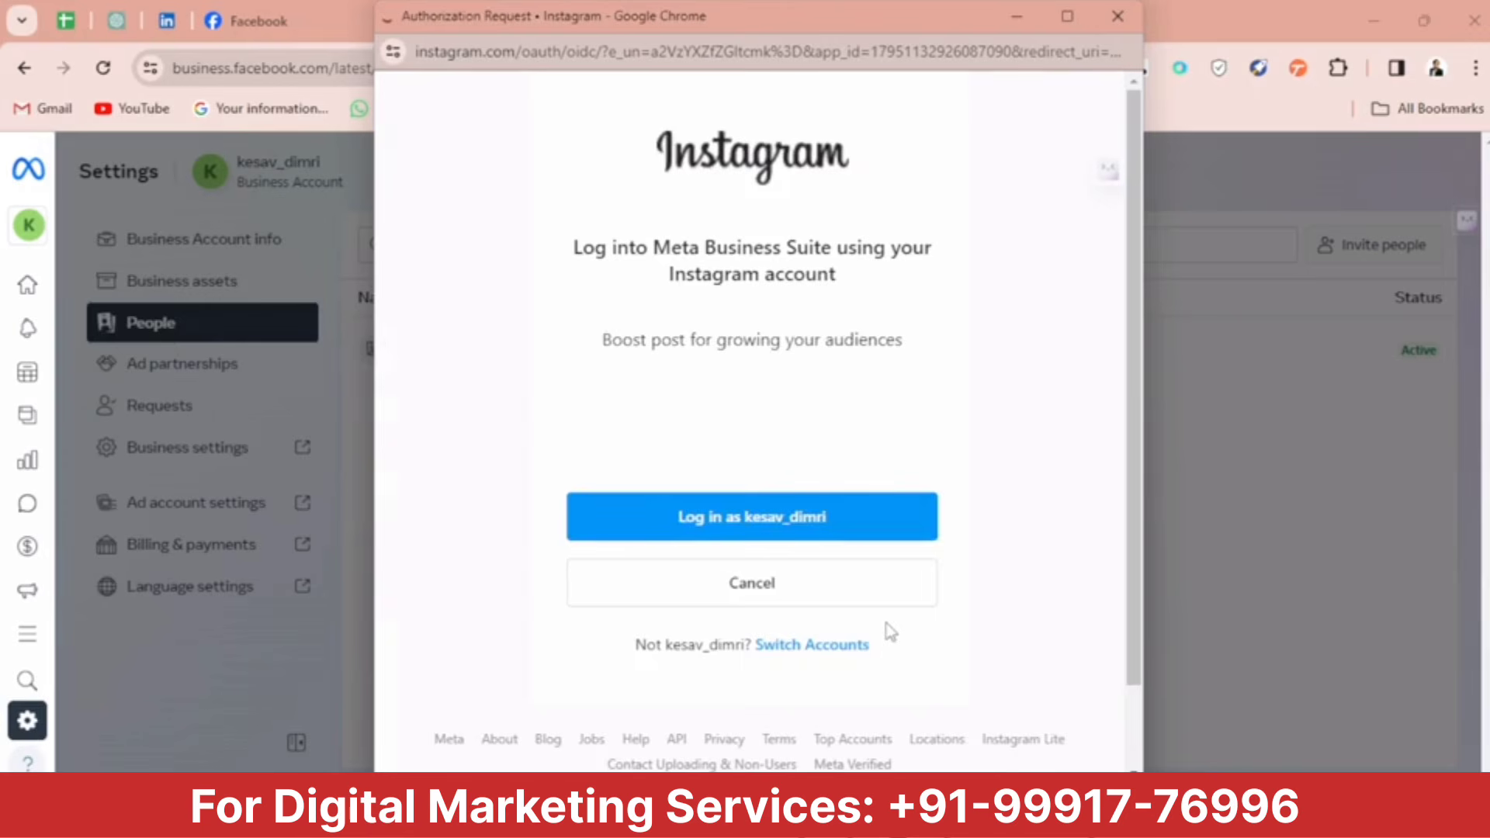
pyautogui.click(827, 518)
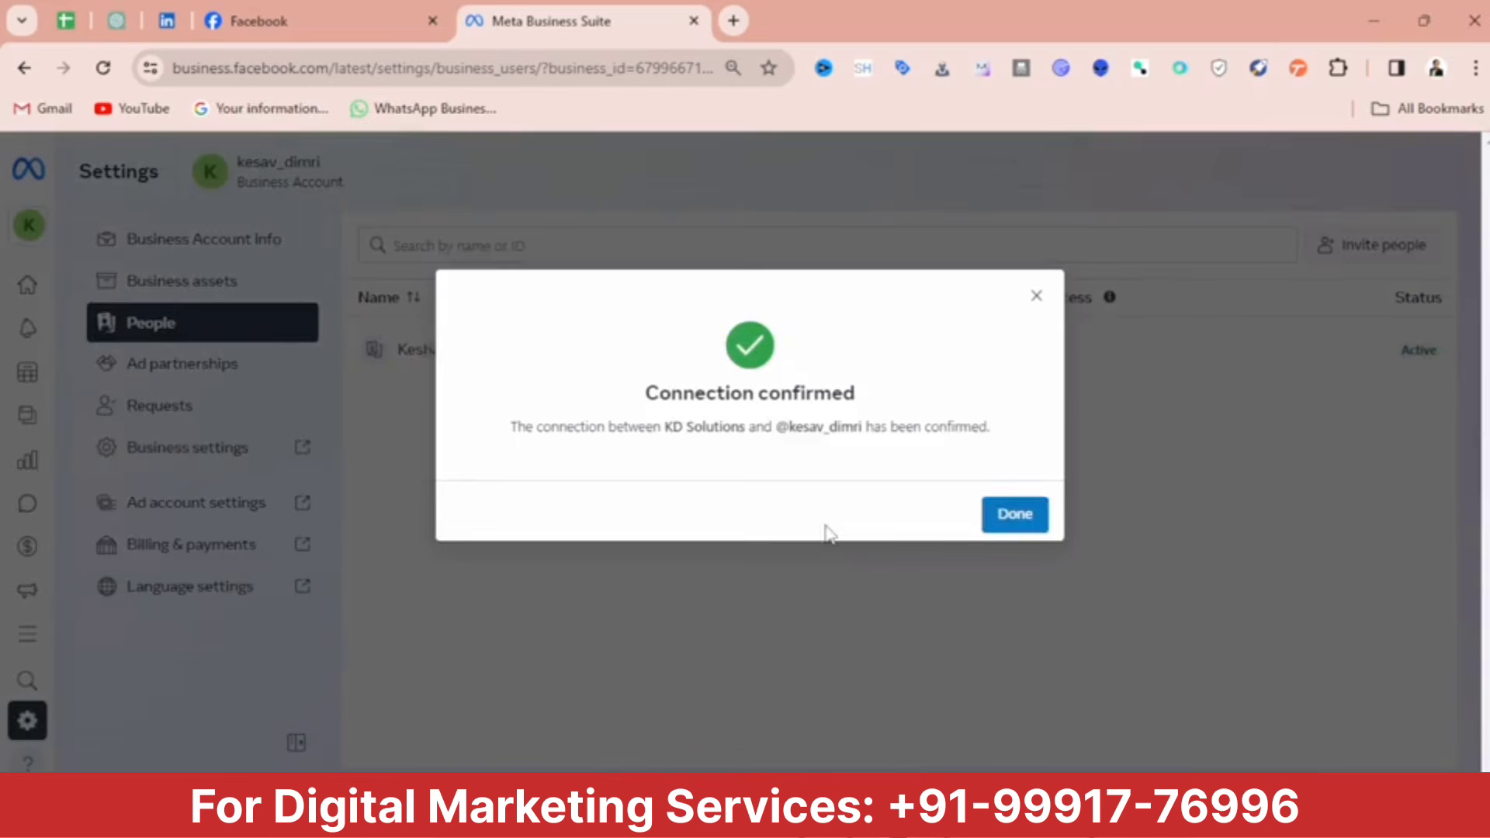
# Open Business settings in a new tab
pyautogui.click(1001, 516)
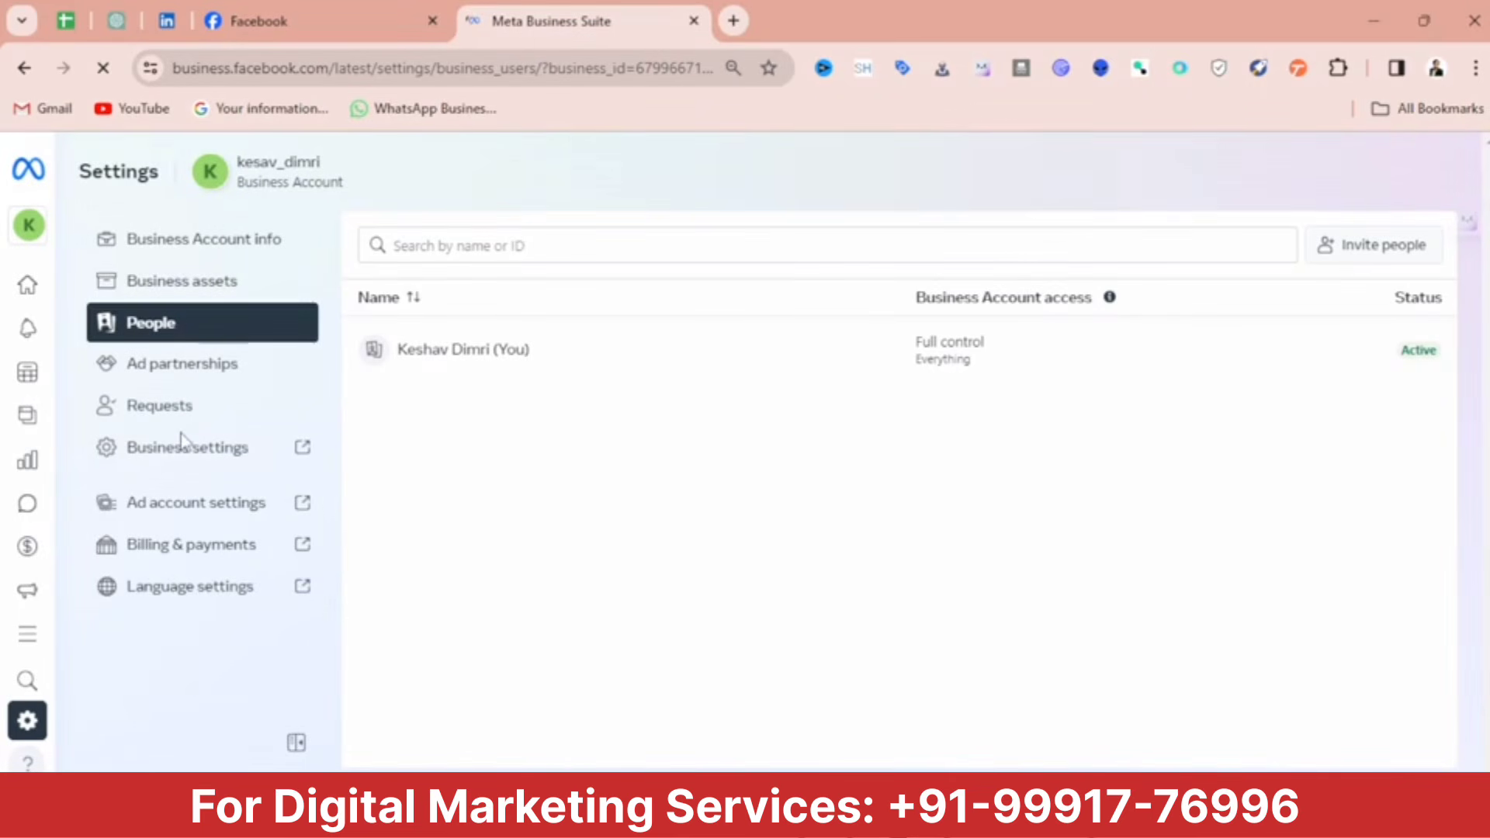
pyautogui.click(273, 453)
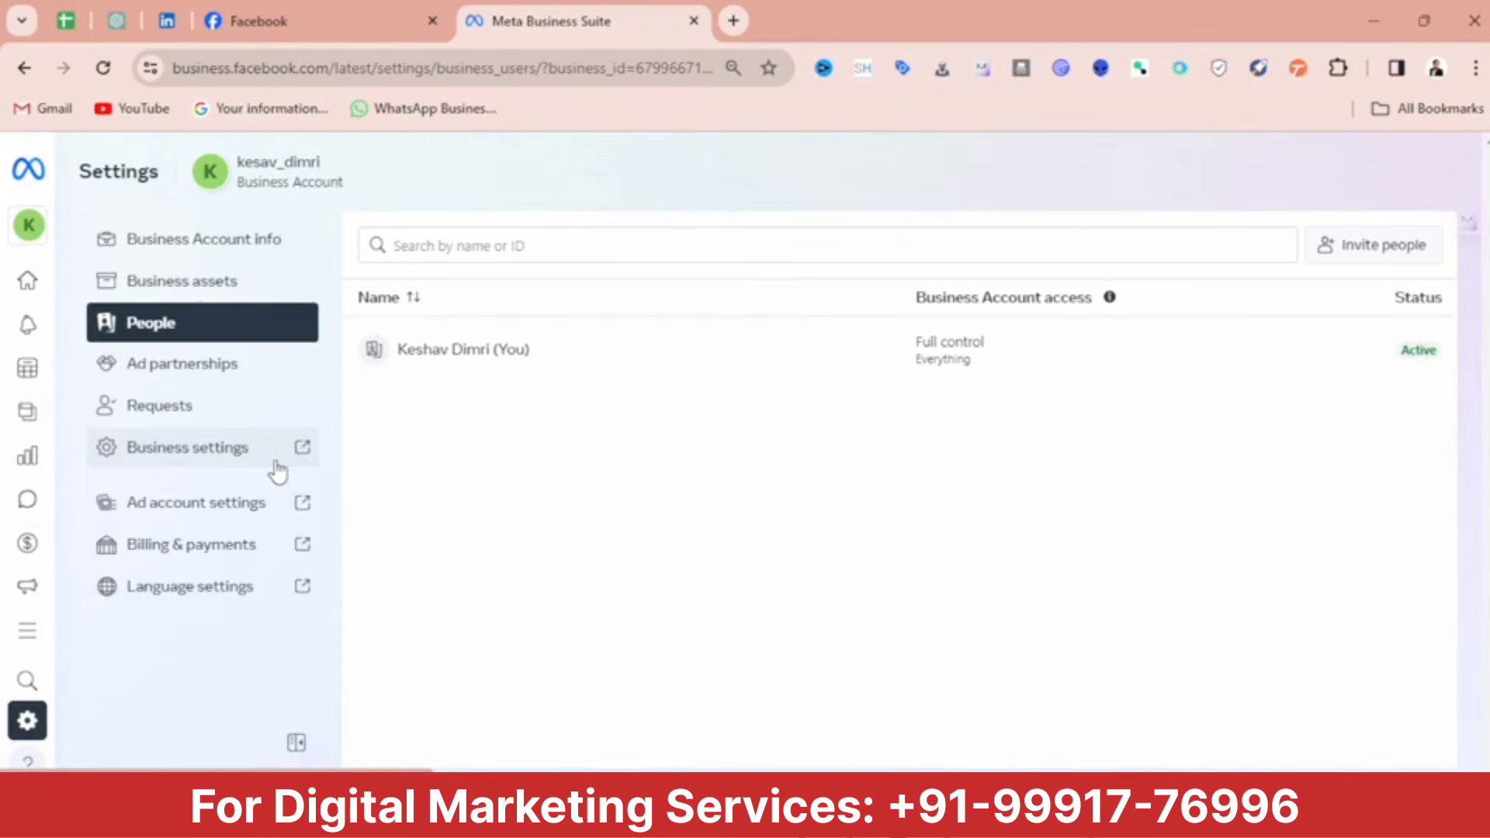
pyautogui.click(277, 470)
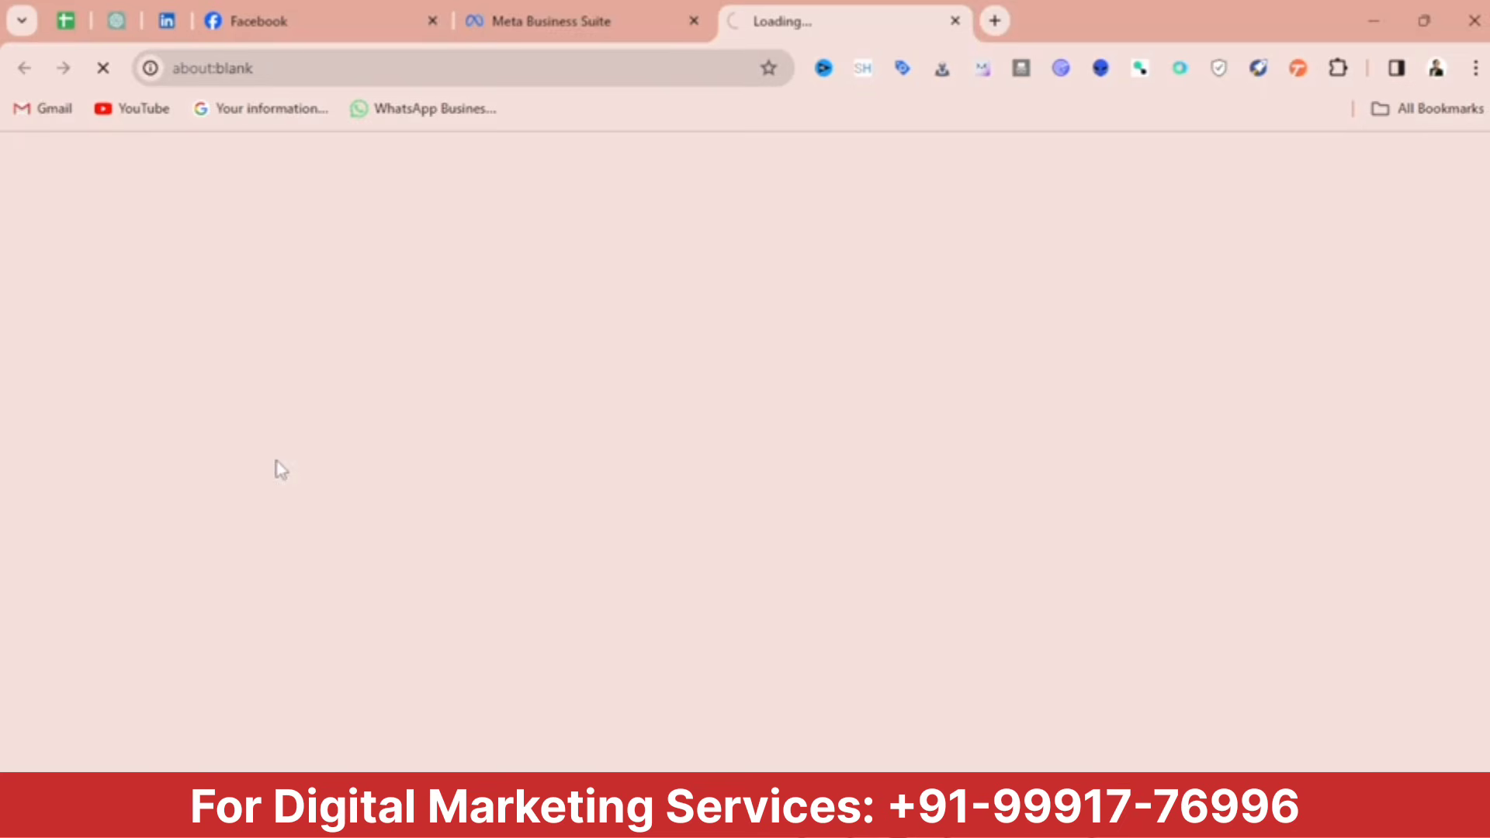
# Switch to the Business Settings tab and open Business info from the left sidebar
pyautogui.click(663, 11)
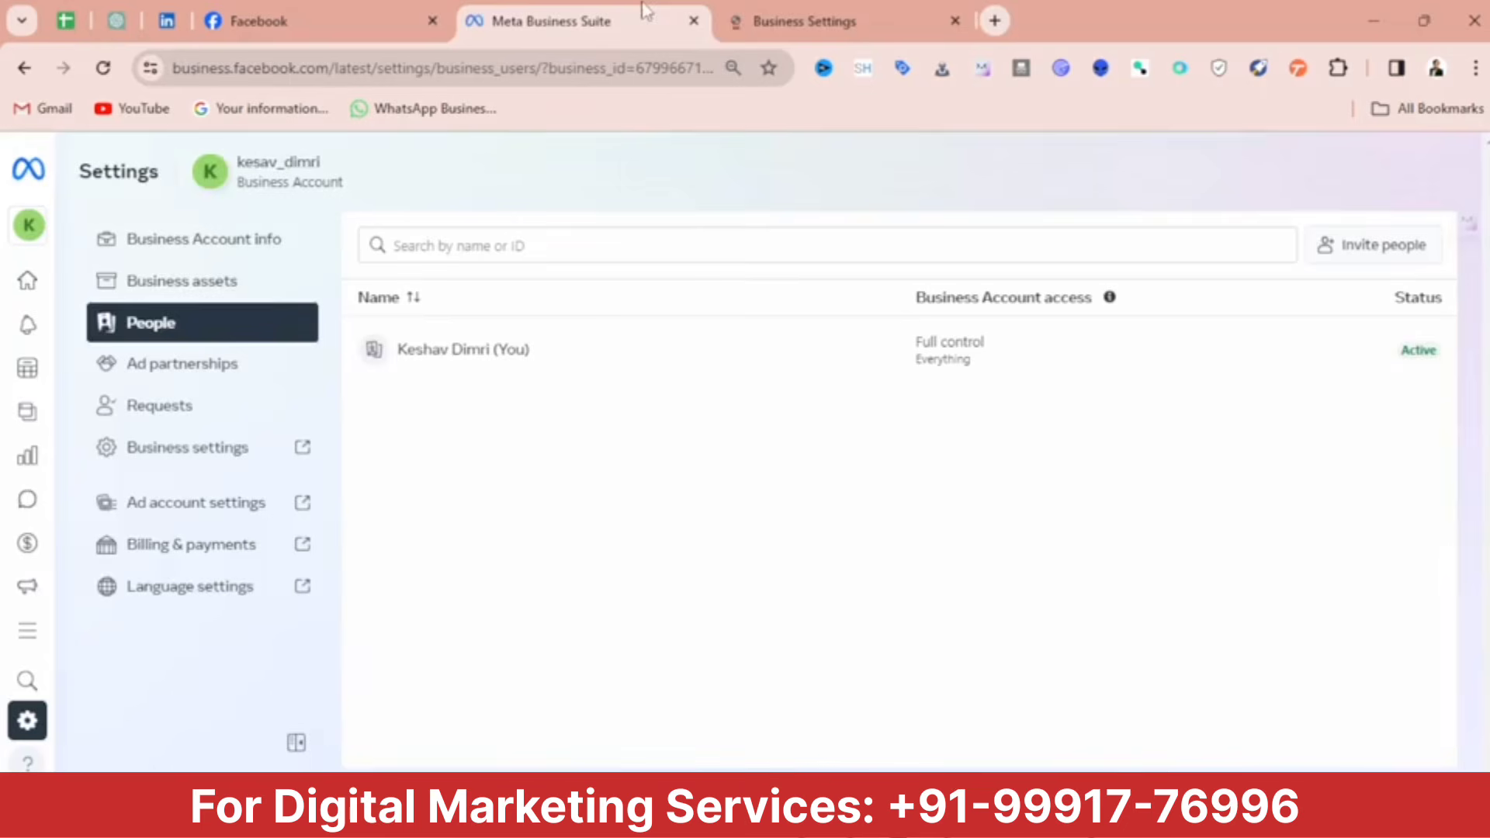
pyautogui.click(844, 11)
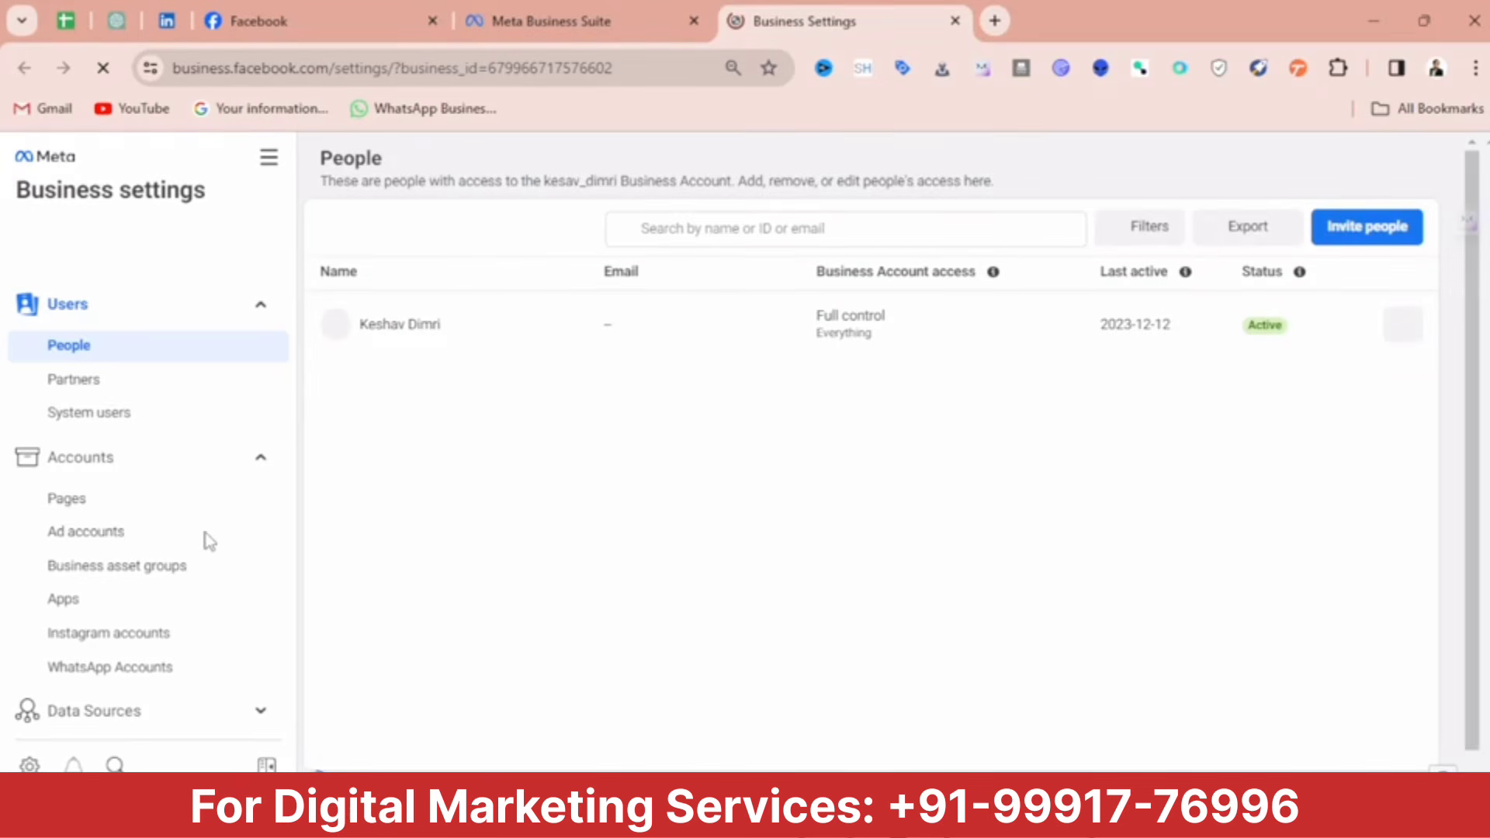
pyautogui.scroll(-10, 208, 541)
pyautogui.scroll(5, 136, 562)
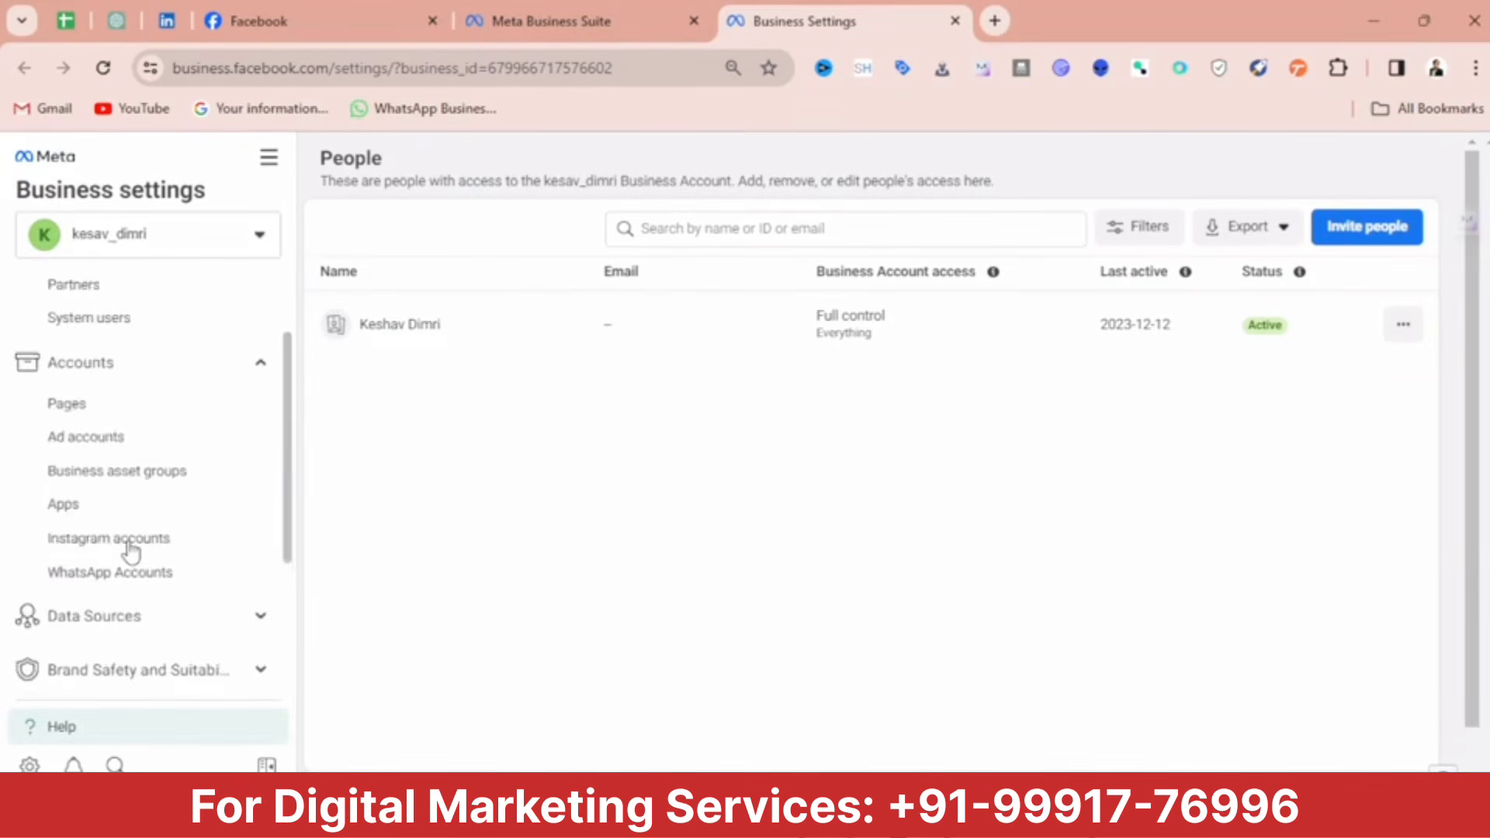
pyautogui.scroll(-5, 130, 552)
pyautogui.click(145, 635)
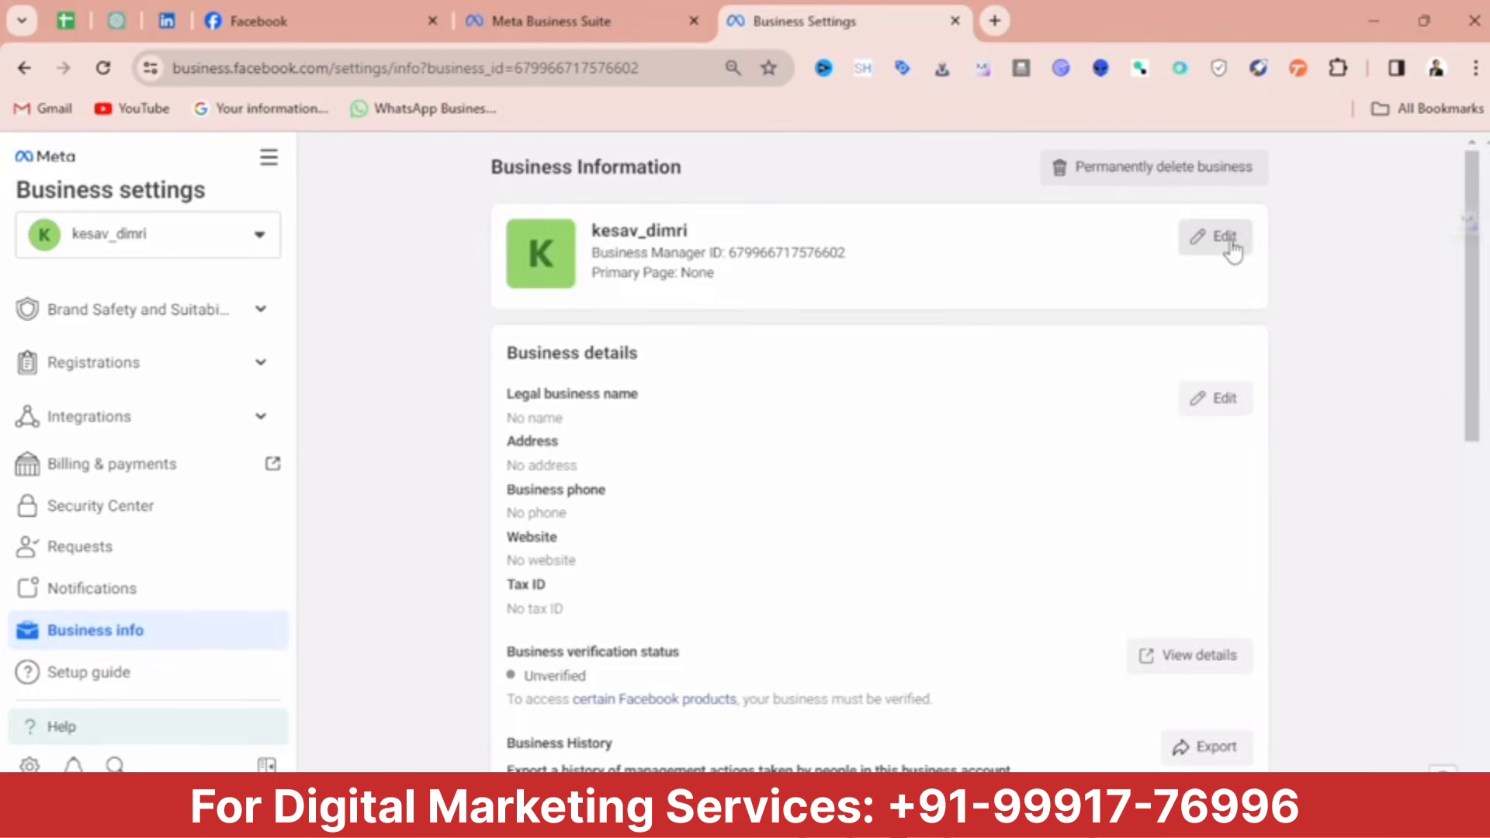
# Make KD Solutions the primary Page, retype the business name as KD SOLUTIONS, and save
pyautogui.click(1231, 250)
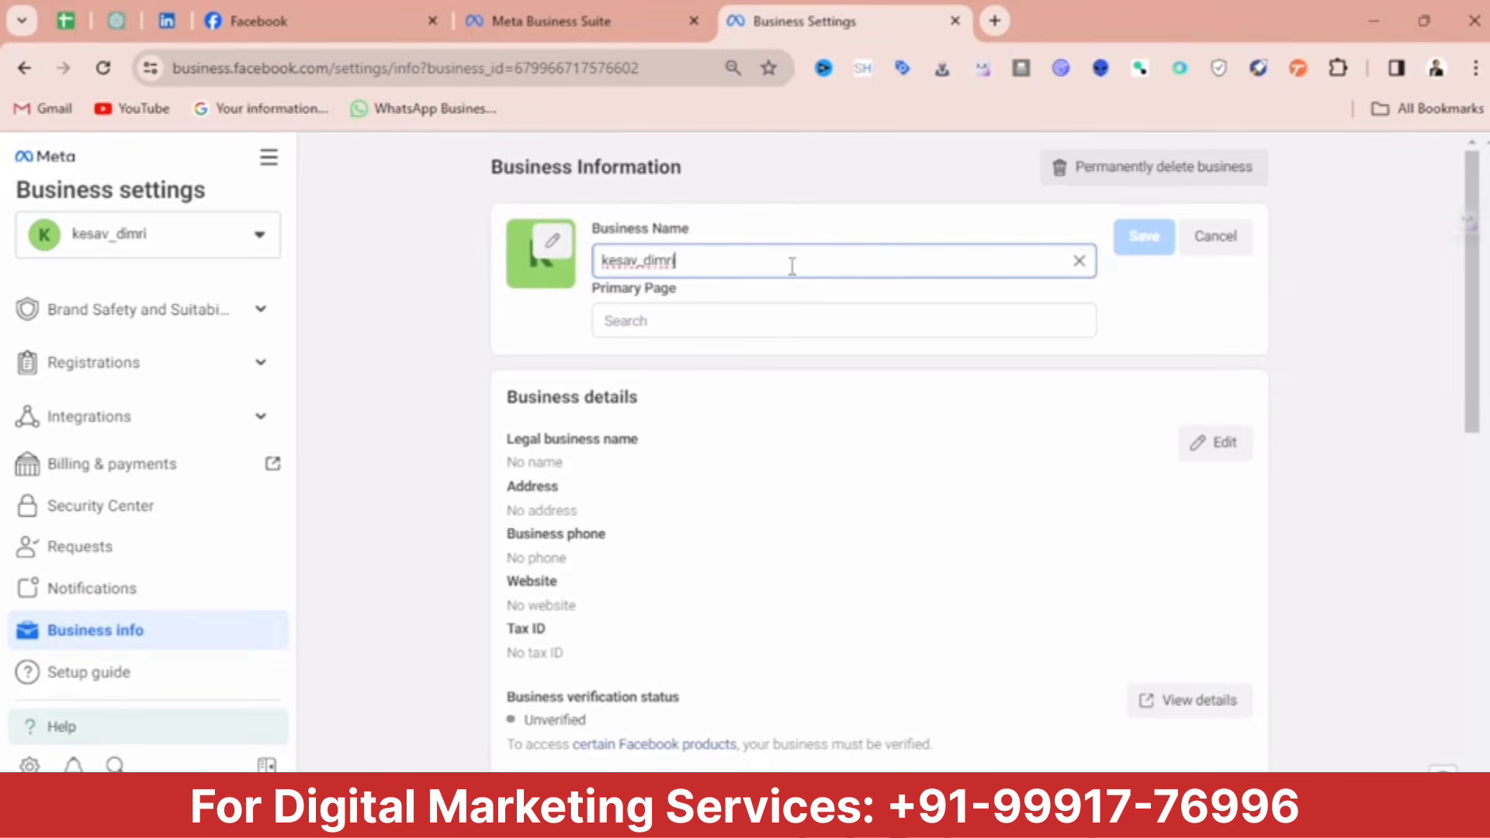
pyautogui.click(768, 325)
pyautogui.write('K')
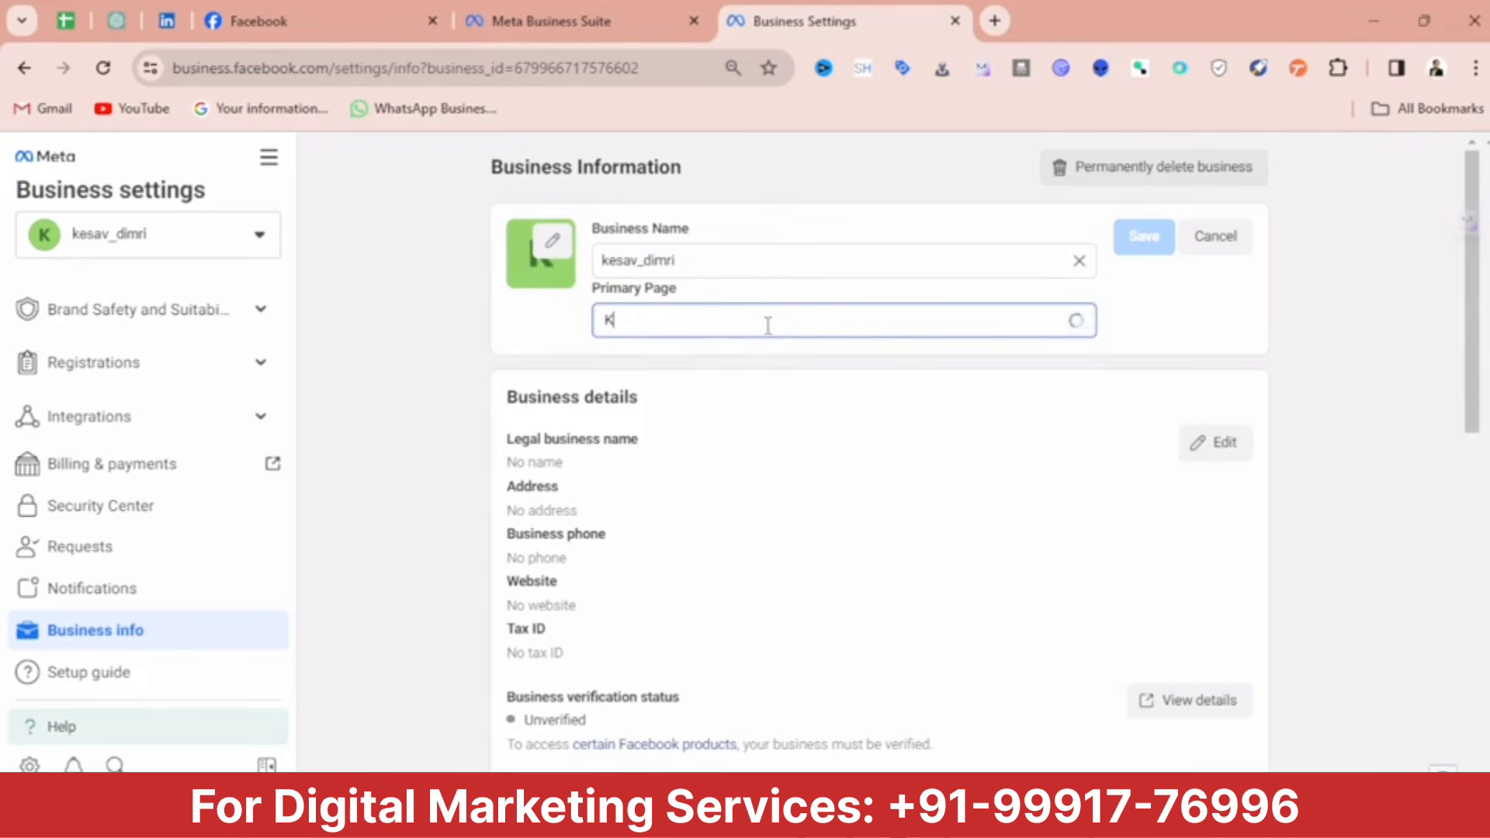
pyautogui.write('D')
pyautogui.click(722, 388)
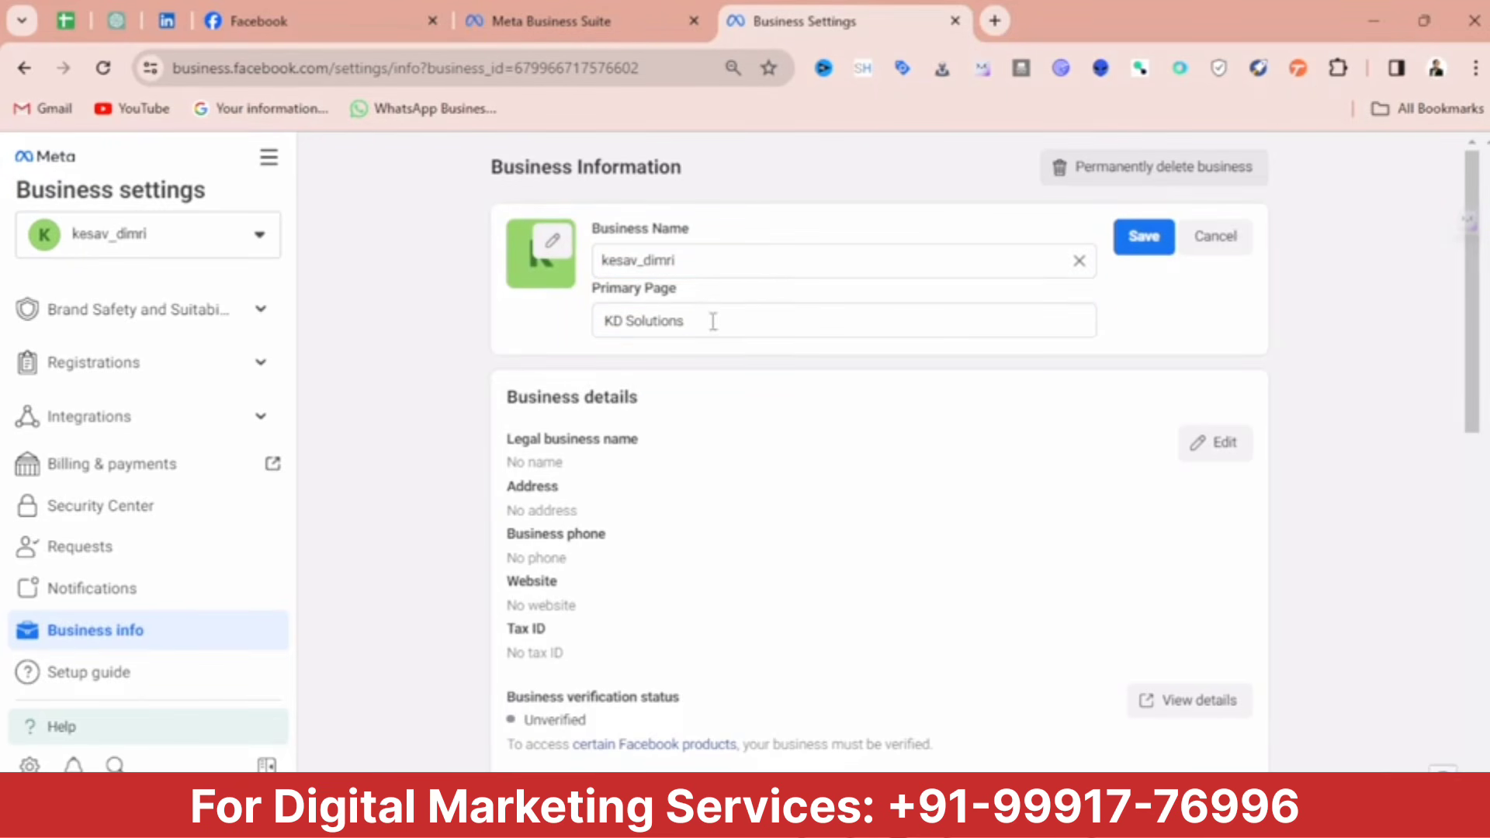
pyautogui.click(710, 260)
pyautogui.hotkey('ctrl', 'a')
pyautogui.write('KD SOL')
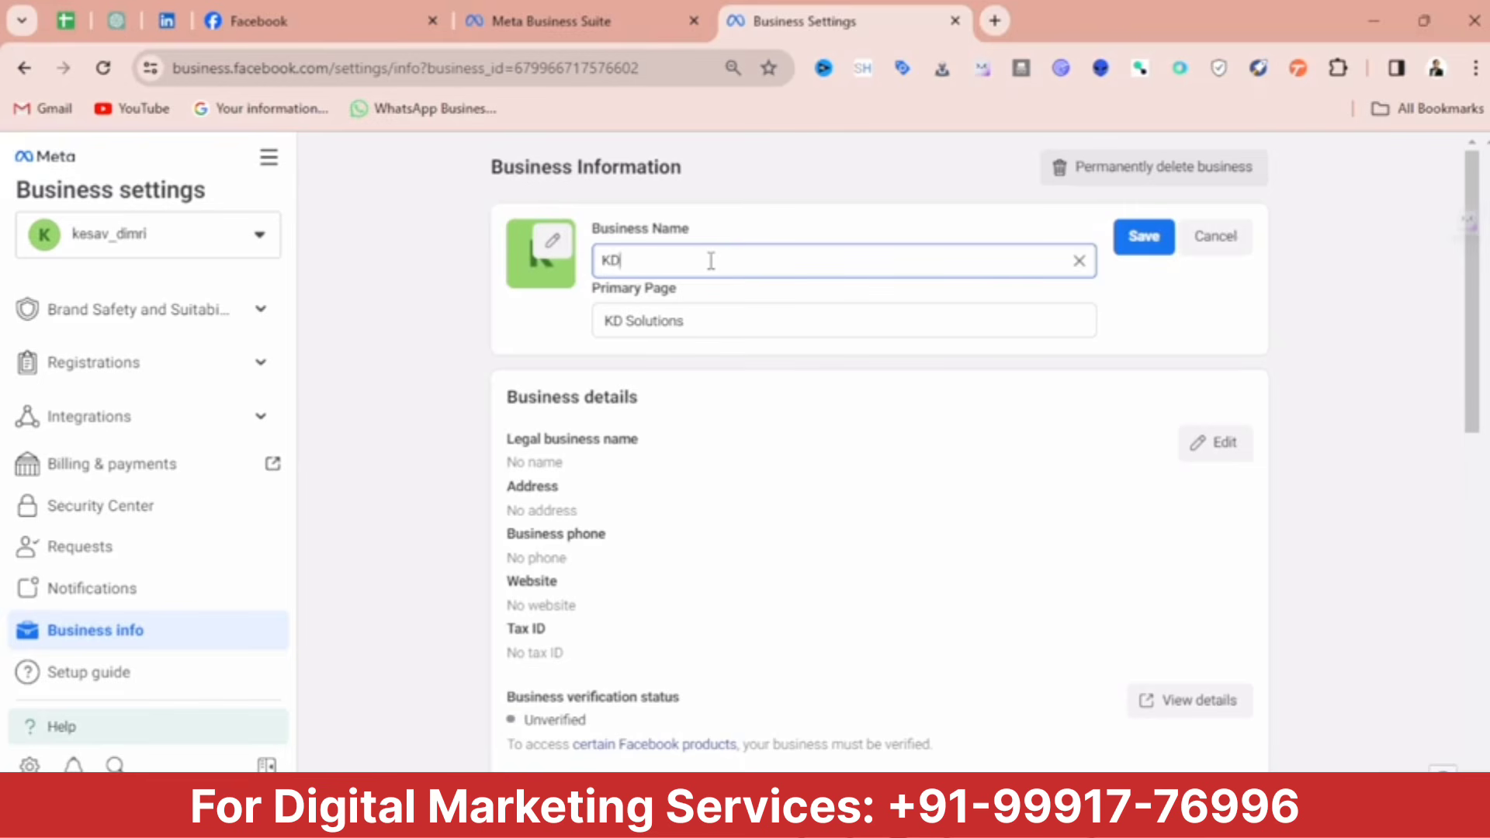
pyautogui.press('BackSpace')
pyautogui.press('BackSpace')
pyautogui.write('ol')
pyautogui.press('BackSpace')
pyautogui.press('BackSpace')
pyautogui.press('BackSpace')
pyautogui.write('SOLUTIONS')
pyautogui.click(1126, 242)
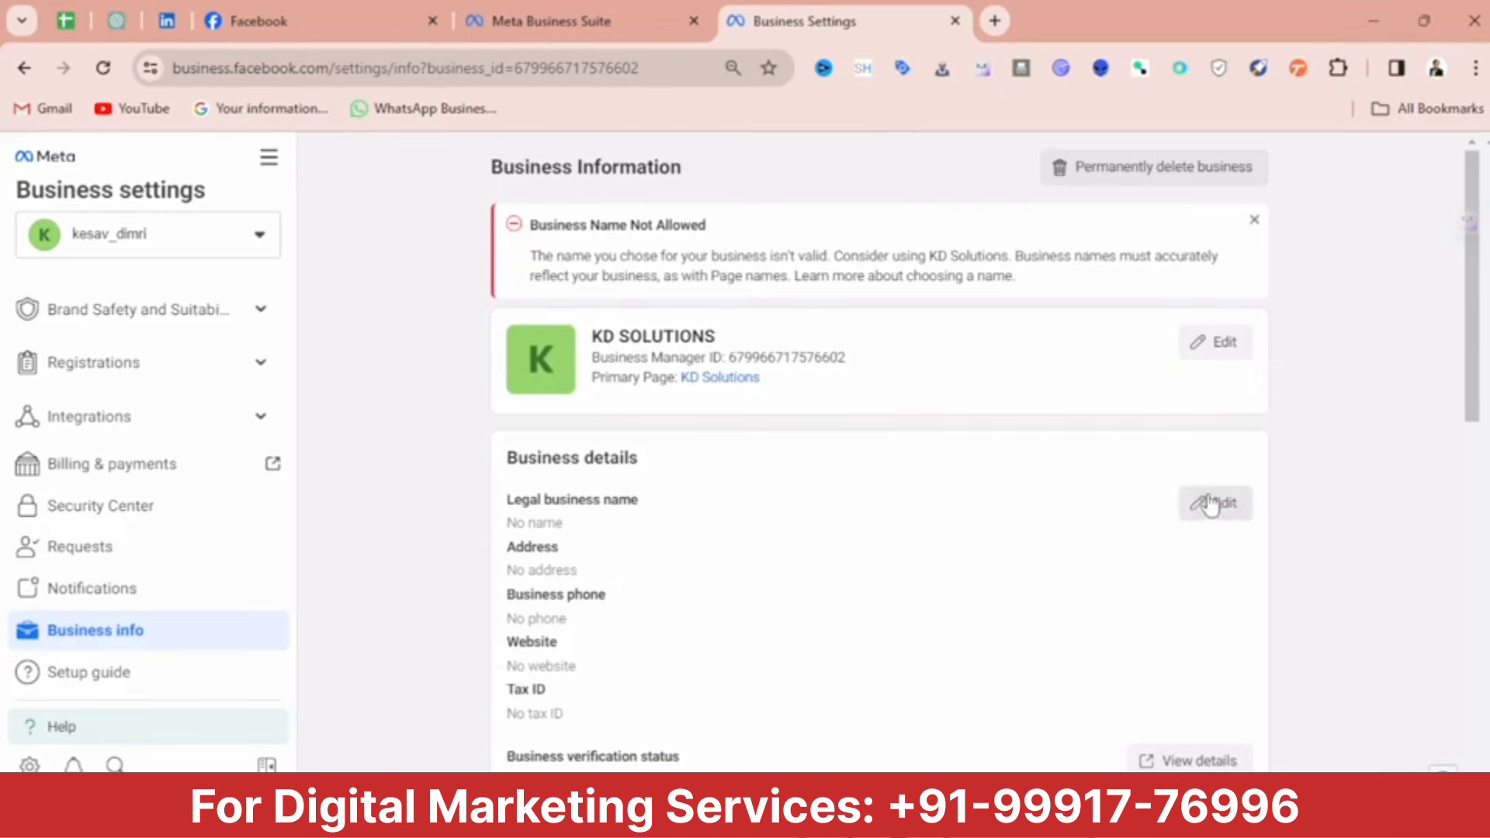
# Correct the business name to 'KD Solutions', save, and open the business details form
pyautogui.click(1215, 345)
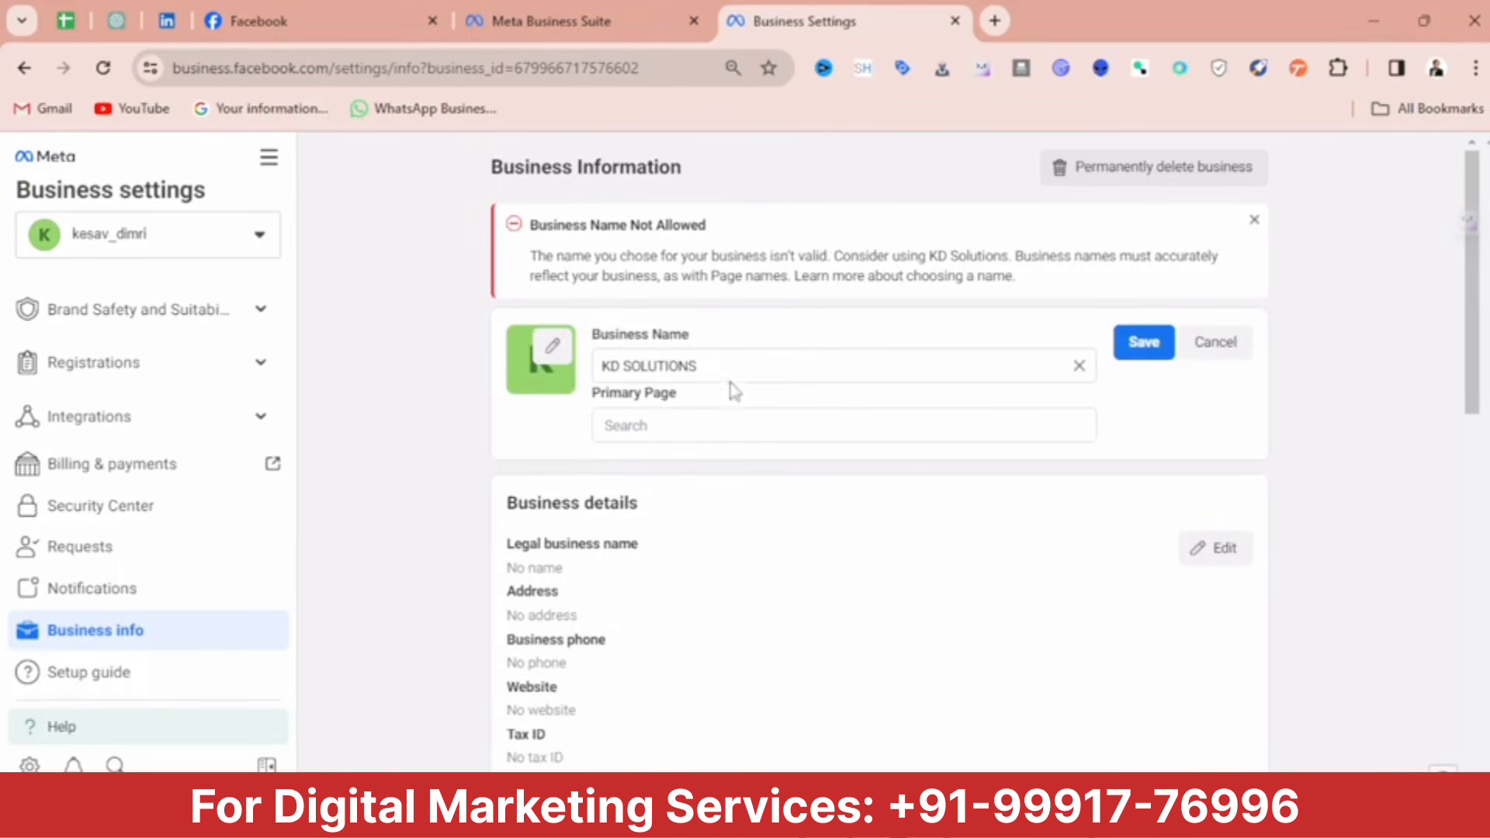
pyautogui.moveTo(697, 365); pyautogui.dragTo(635, 365)
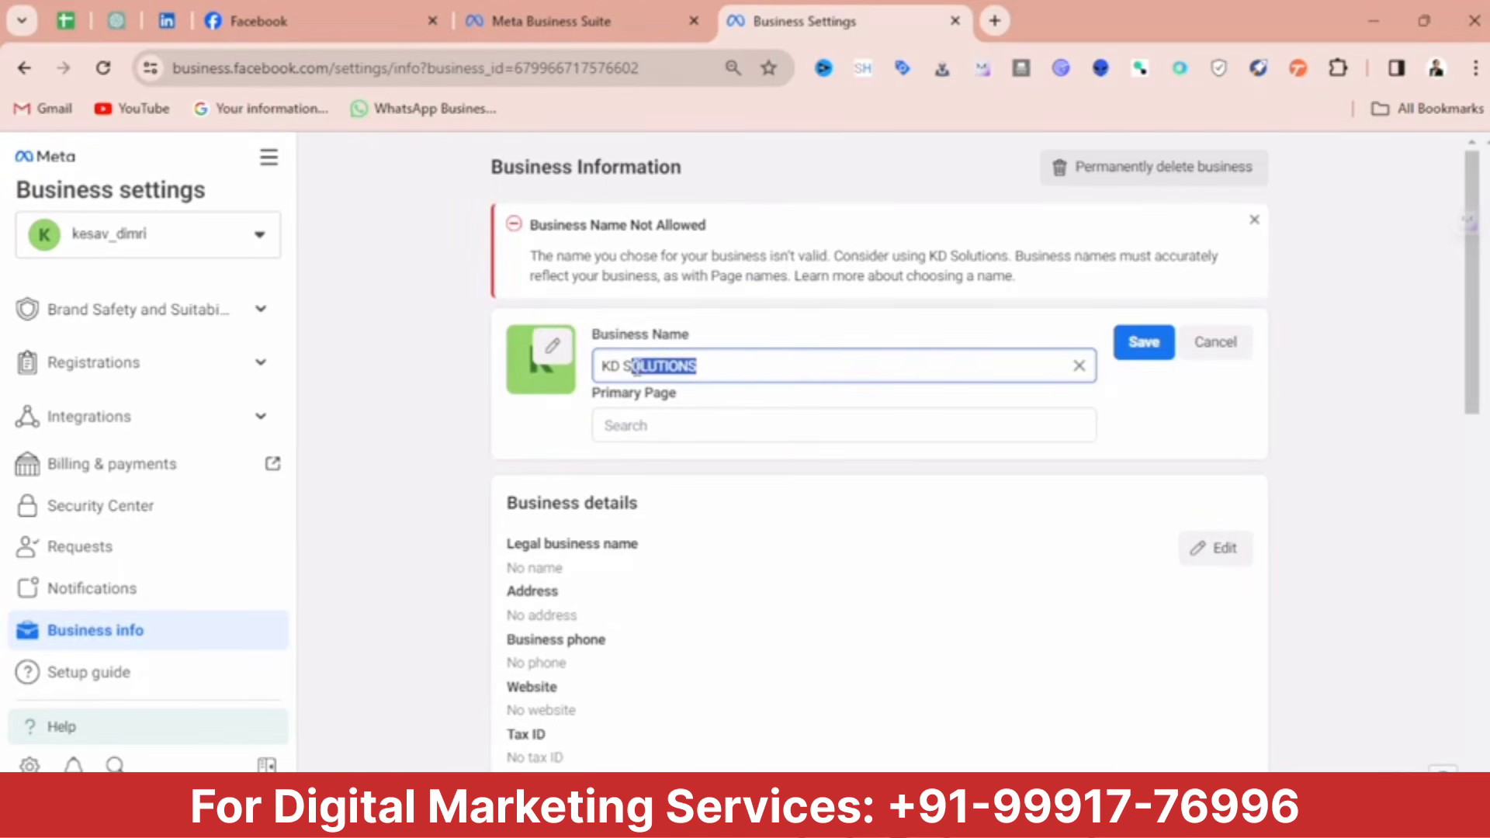
pyautogui.write('olu')
pyautogui.write('tions')
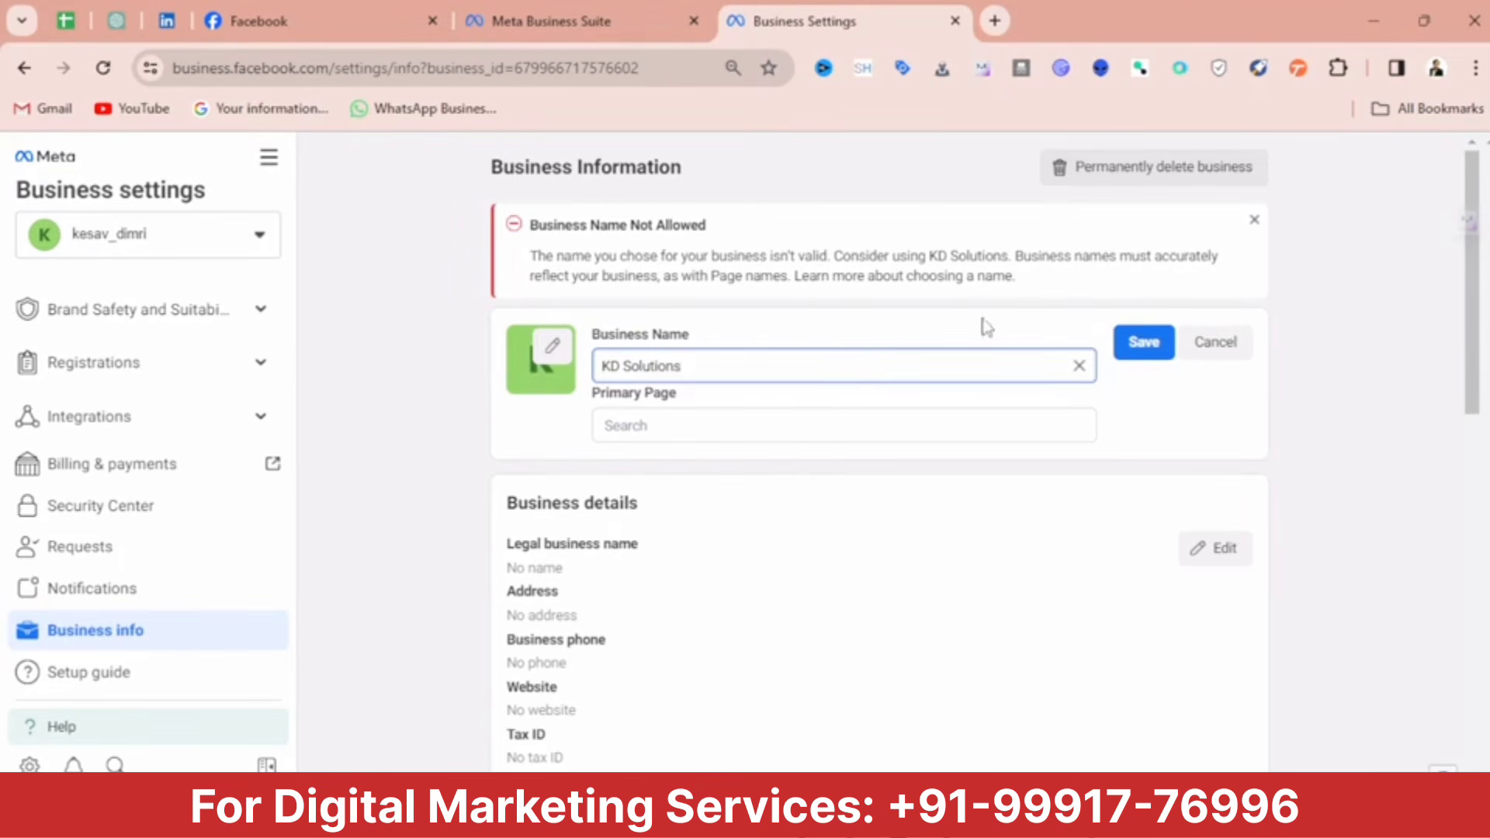
pyautogui.click(1144, 350)
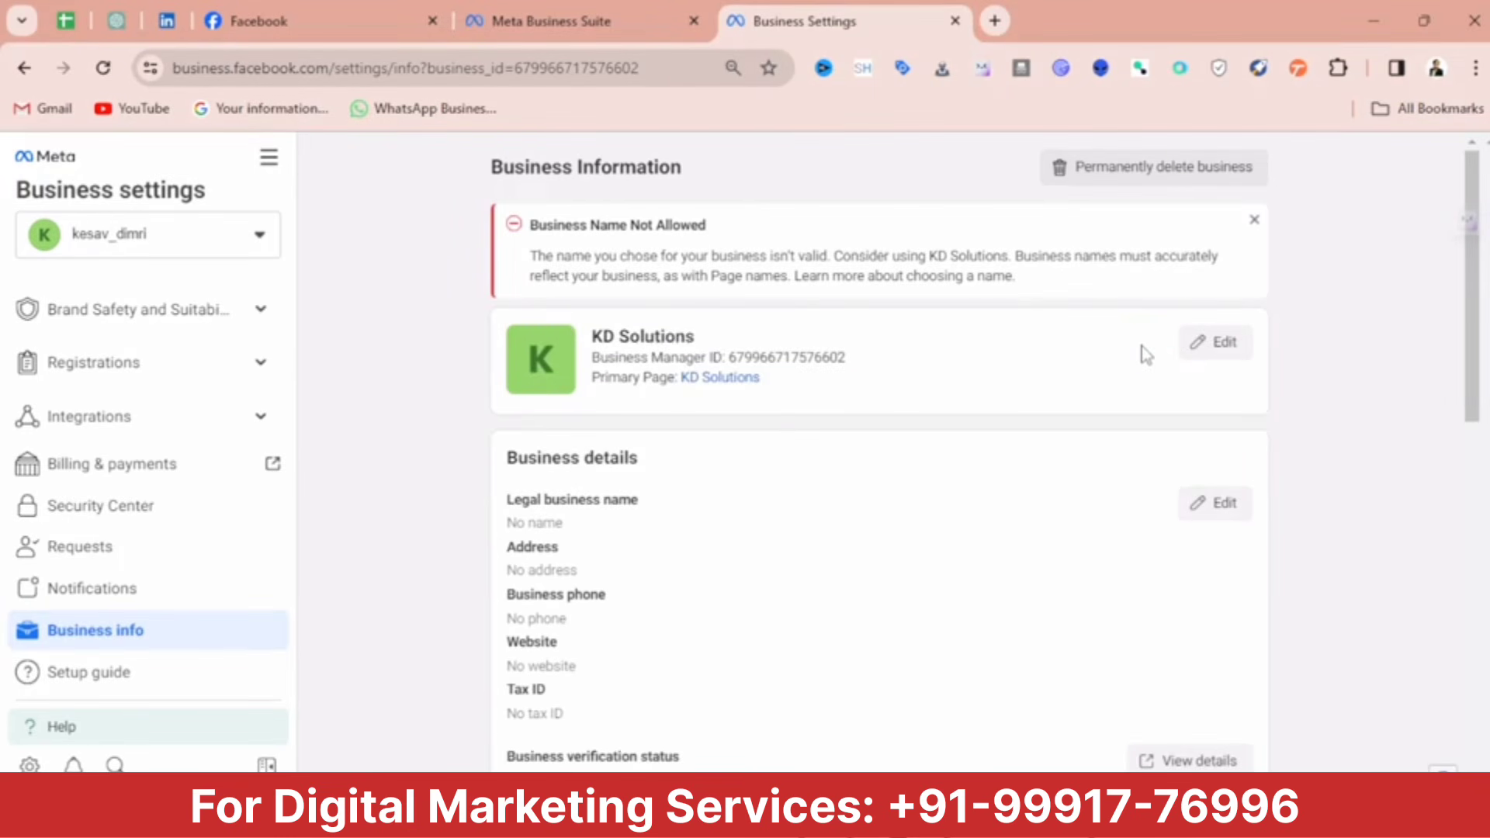
pyautogui.click(1202, 508)
pyautogui.click(735, 278)
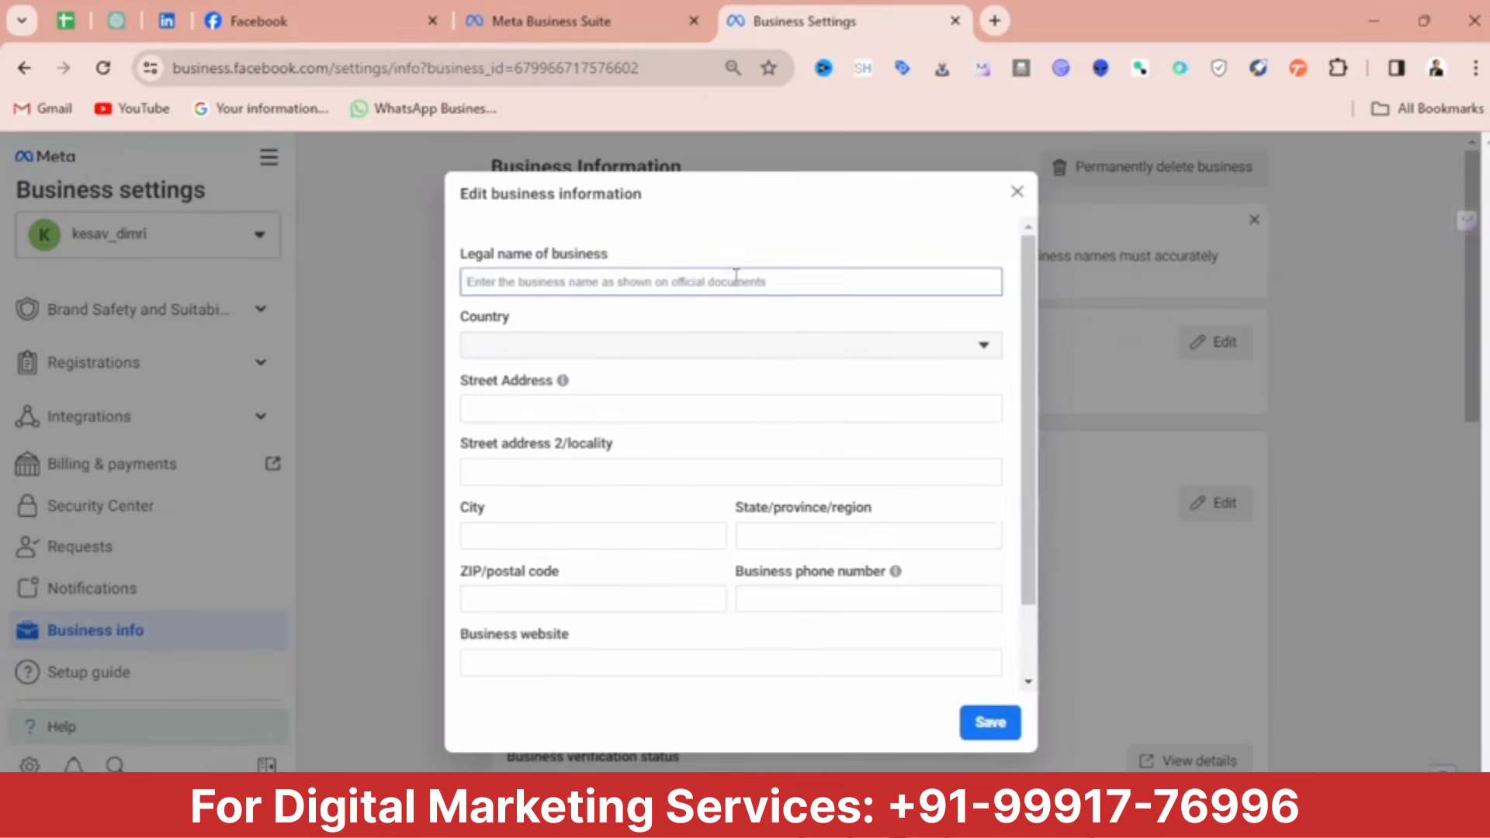
# Paste KD SOLUTIONS from the certificate as the legal name and choose India
pyautogui.hotkey('alt', 'Tab')
pyautogui.scroll(3, 1078, 337)
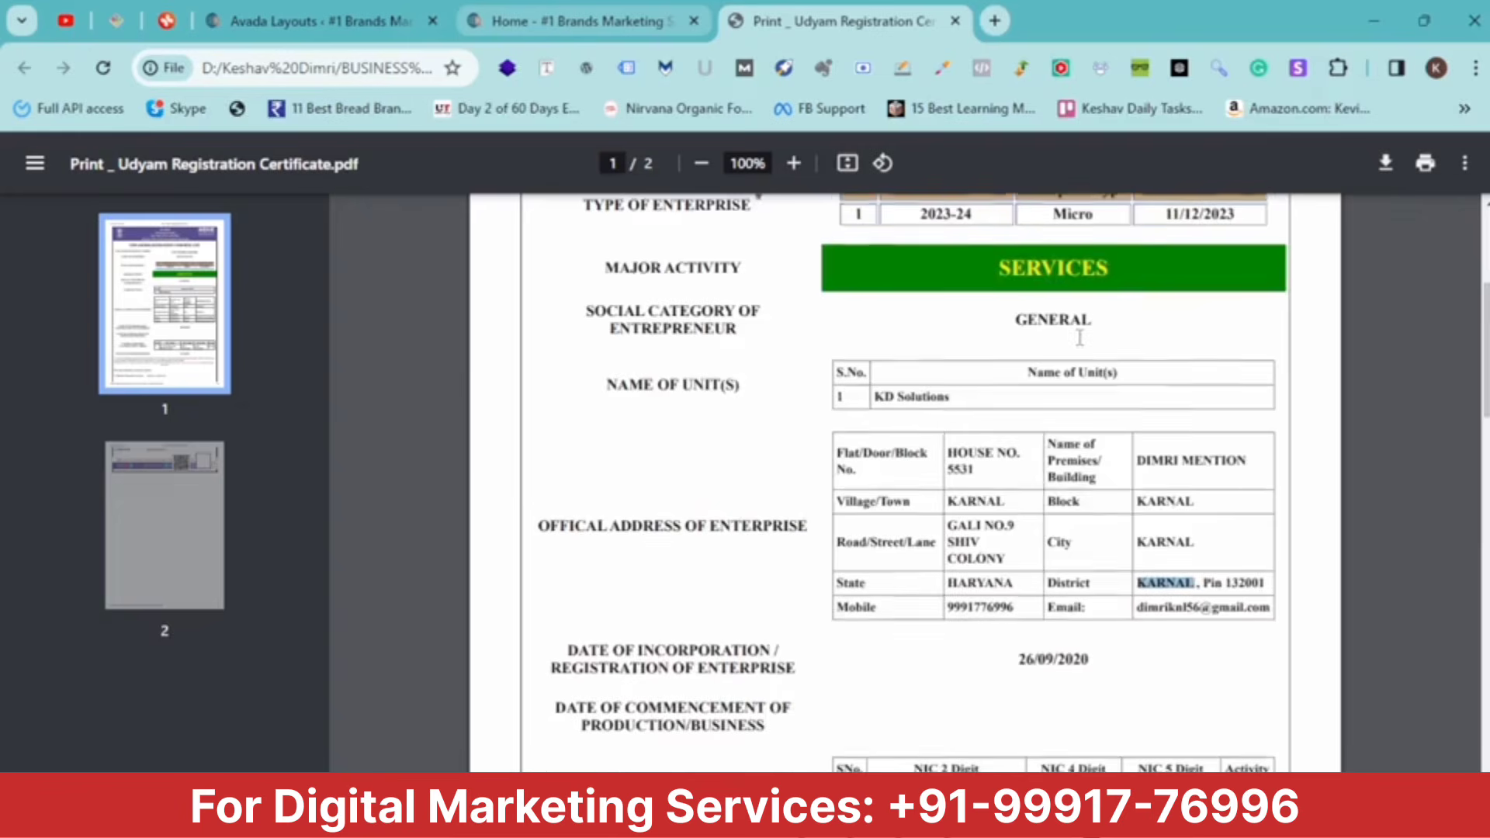
pyautogui.scroll(3, 1079, 338)
pyautogui.moveTo(1123, 363); pyautogui.dragTo(960, 369)
pyautogui.hotkey('ctrl', 'c')
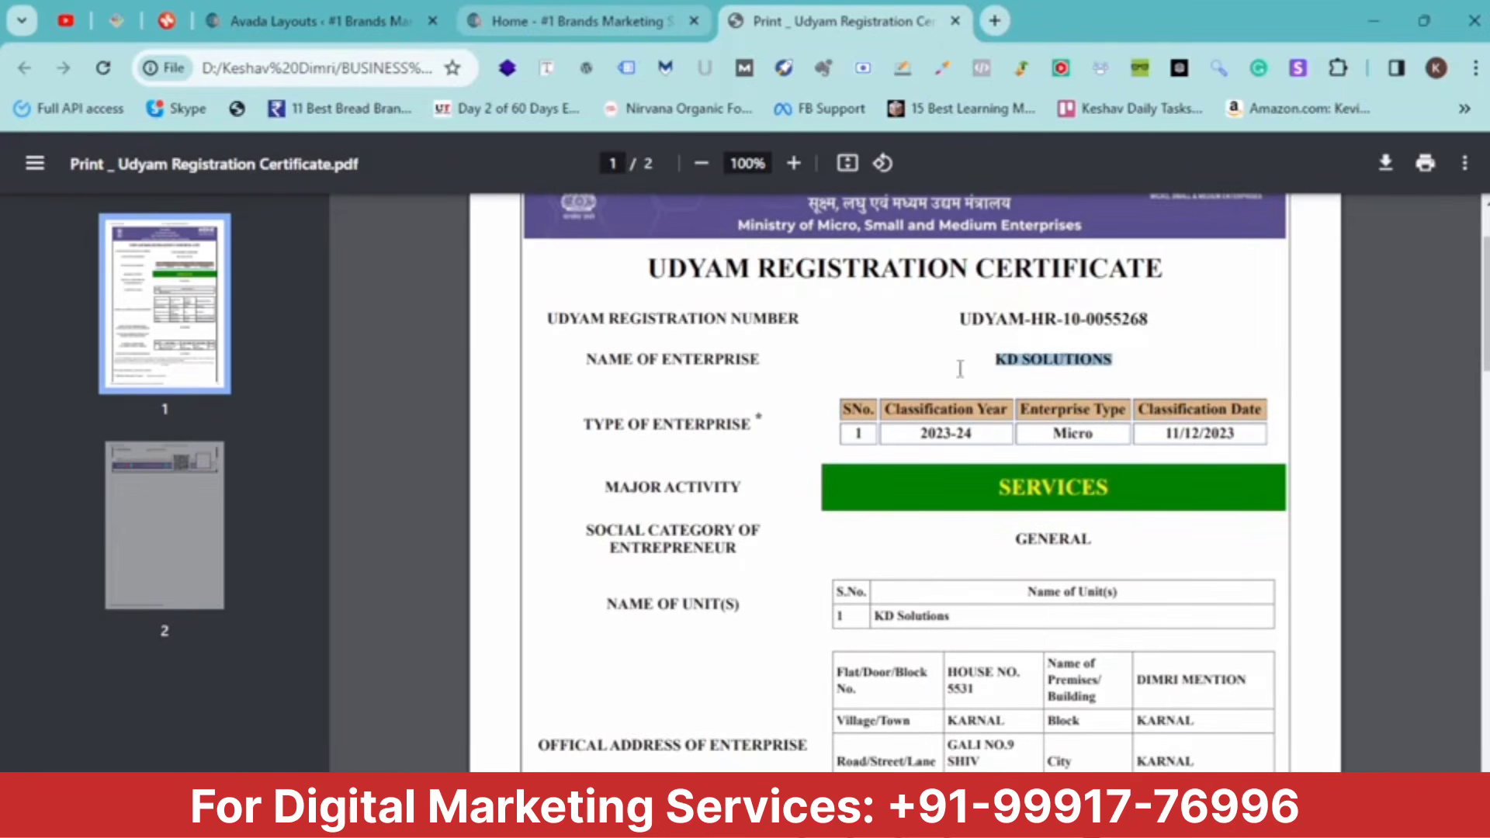
pyautogui.hotkey('alt', 'Tab')
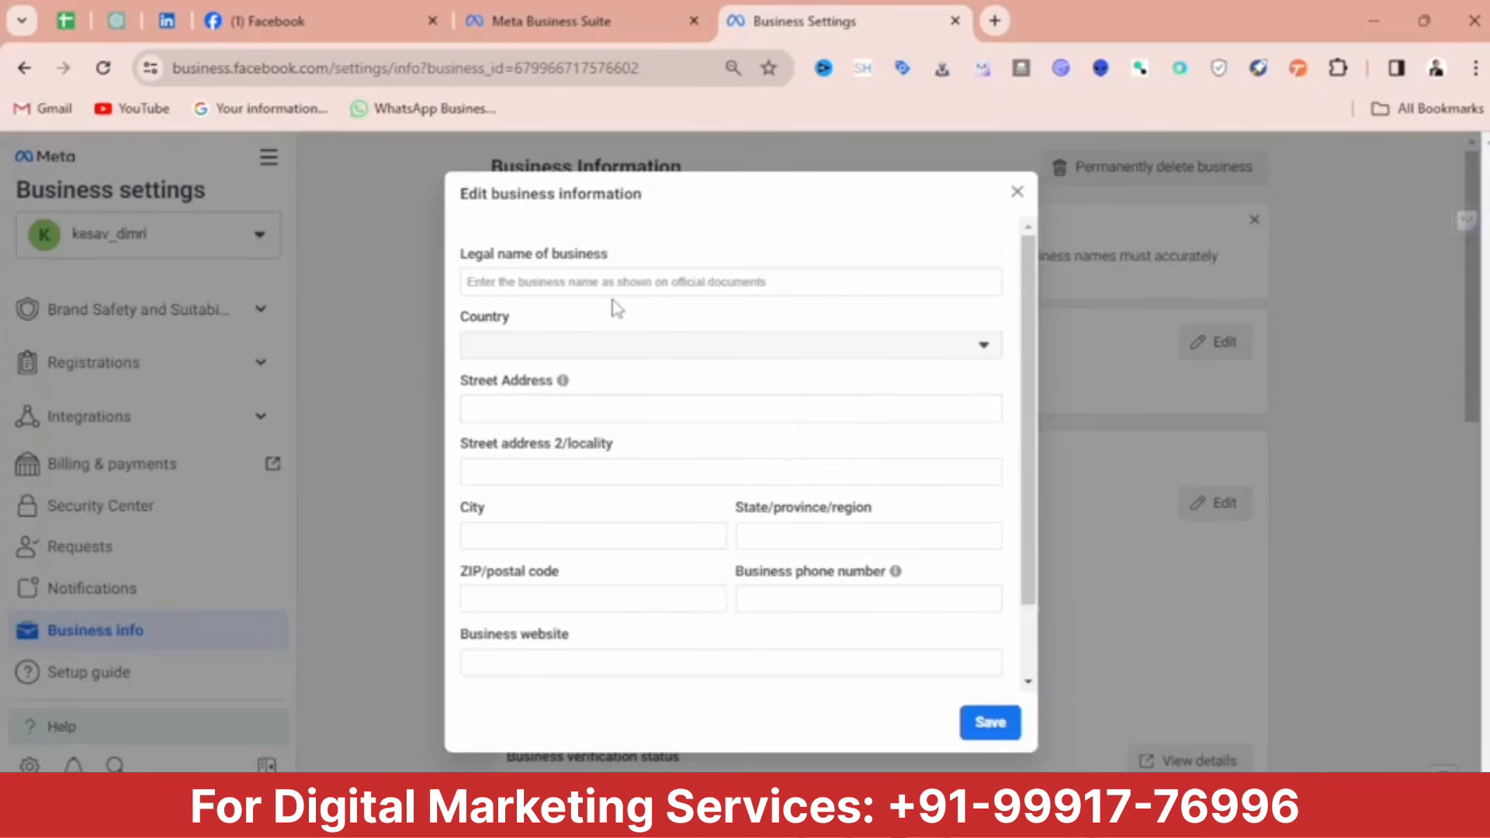
pyautogui.click(612, 287)
pyautogui.hotkey('ctrl', 'v')
pyautogui.click(623, 346)
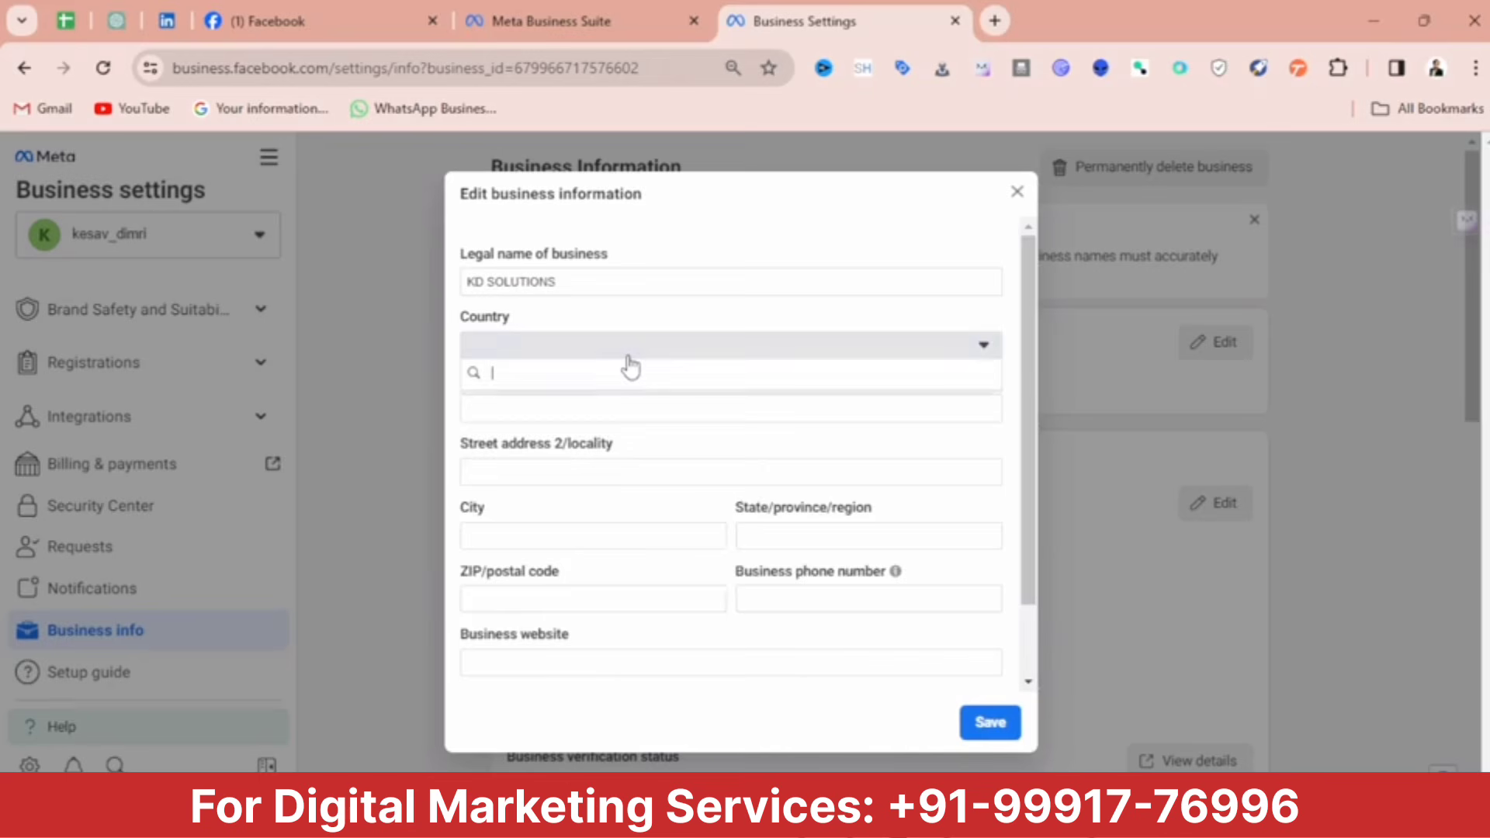
pyautogui.write('indi')
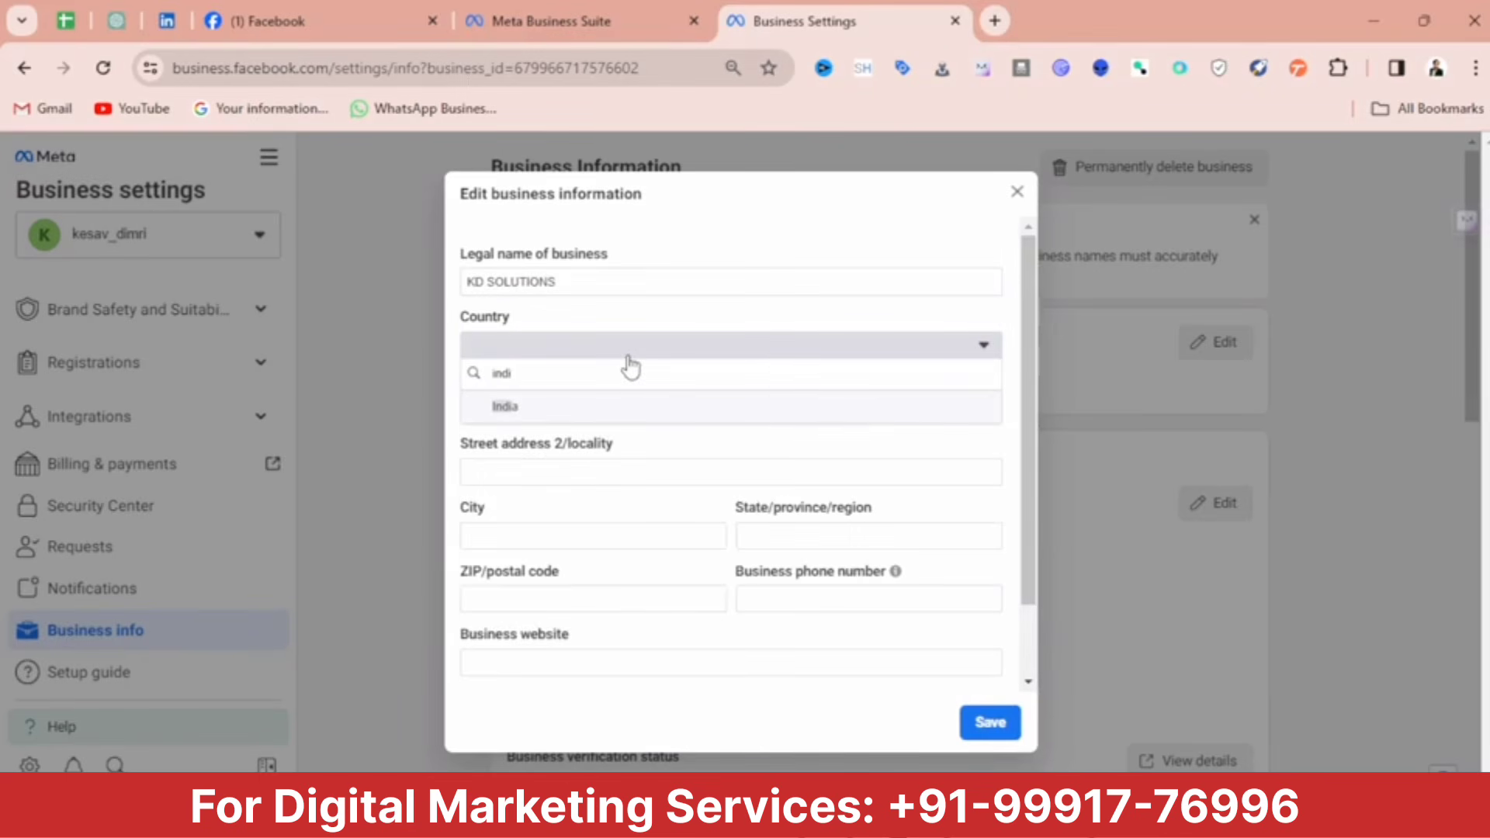
pyautogui.click(581, 409)
# Paste the address, move town, state and PIN to line two, and autofill city, state, ZIP
pyautogui.click(582, 416)
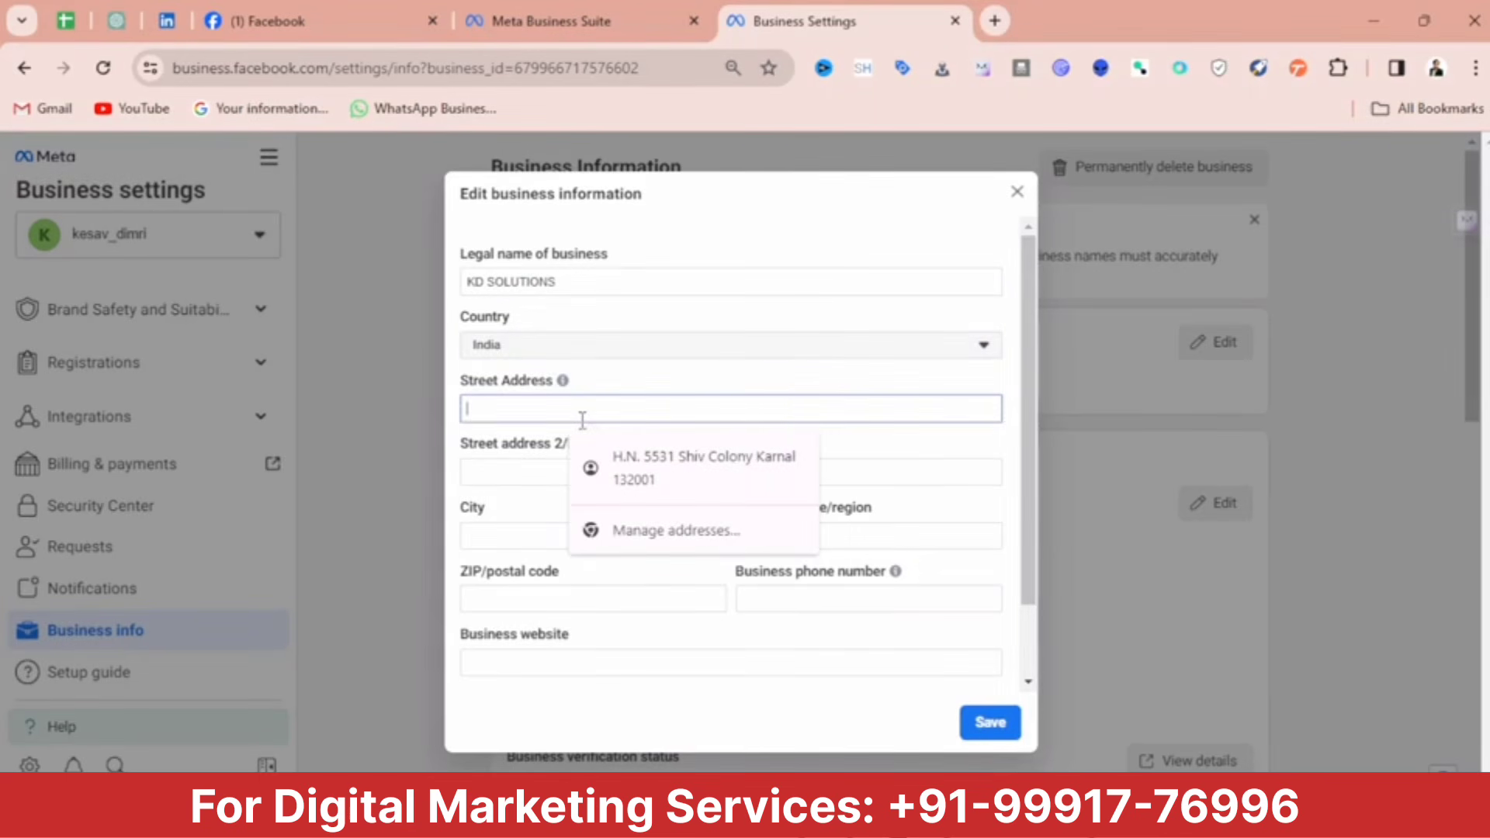
pyautogui.hotkey('alt', 'Tab')
pyautogui.hotkey('alt', 'Tab')
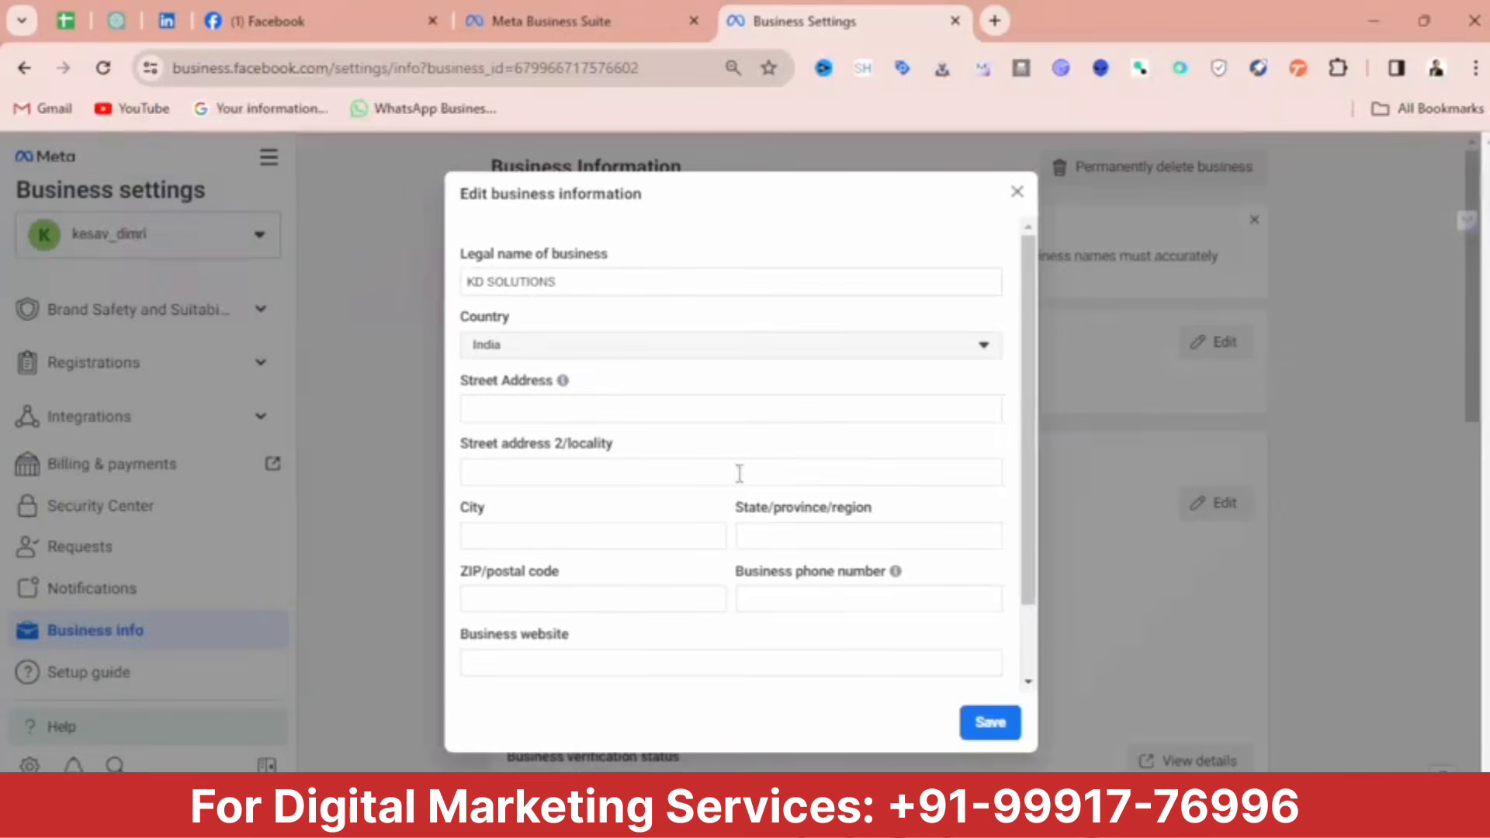
pyautogui.hotkey('alt', 'Tab')
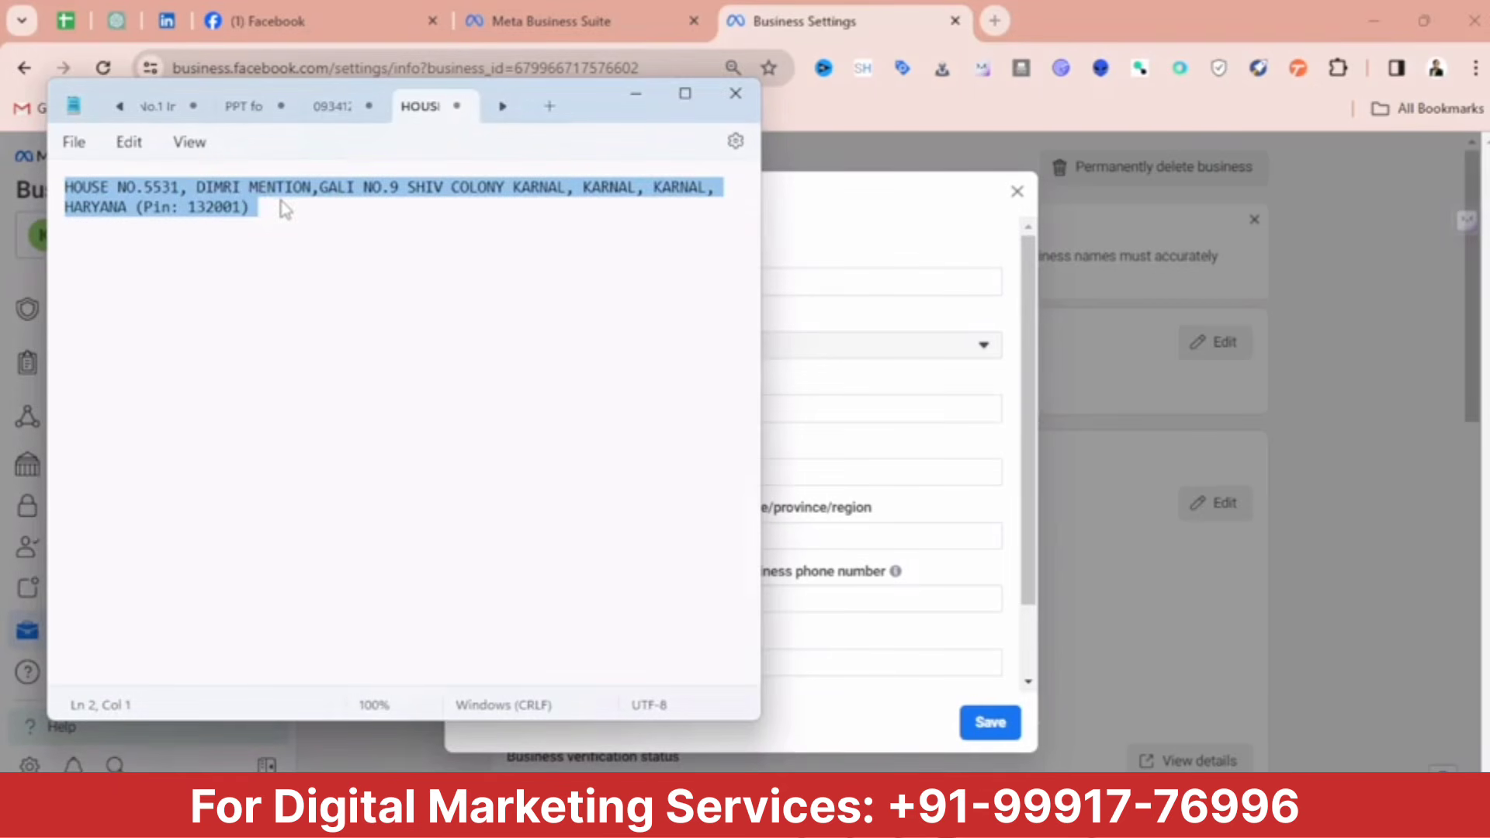
pyautogui.hotkey('alt', 'Tab')
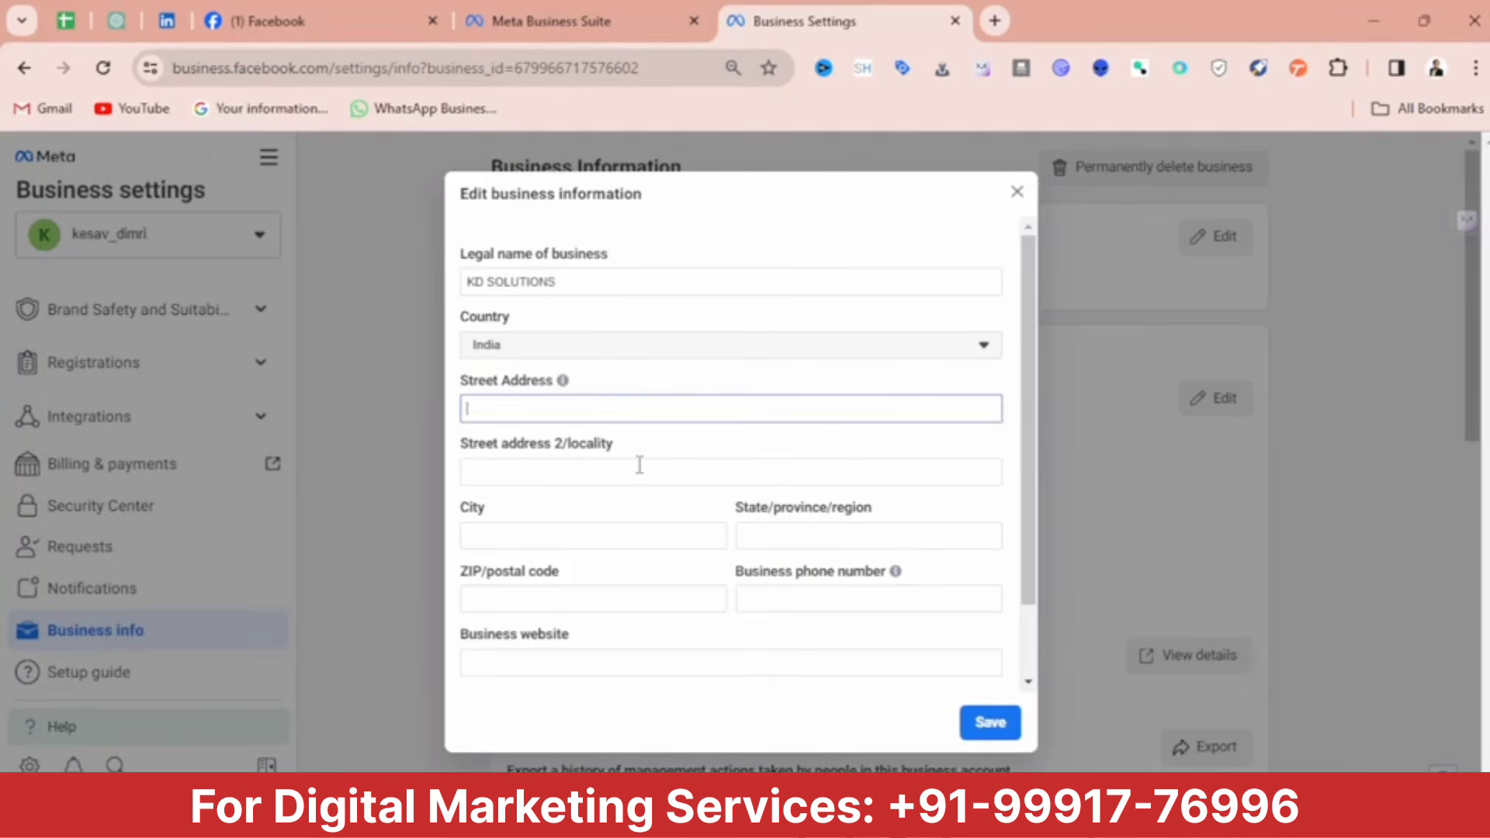
pyautogui.hotkey('ctrl', 'v')
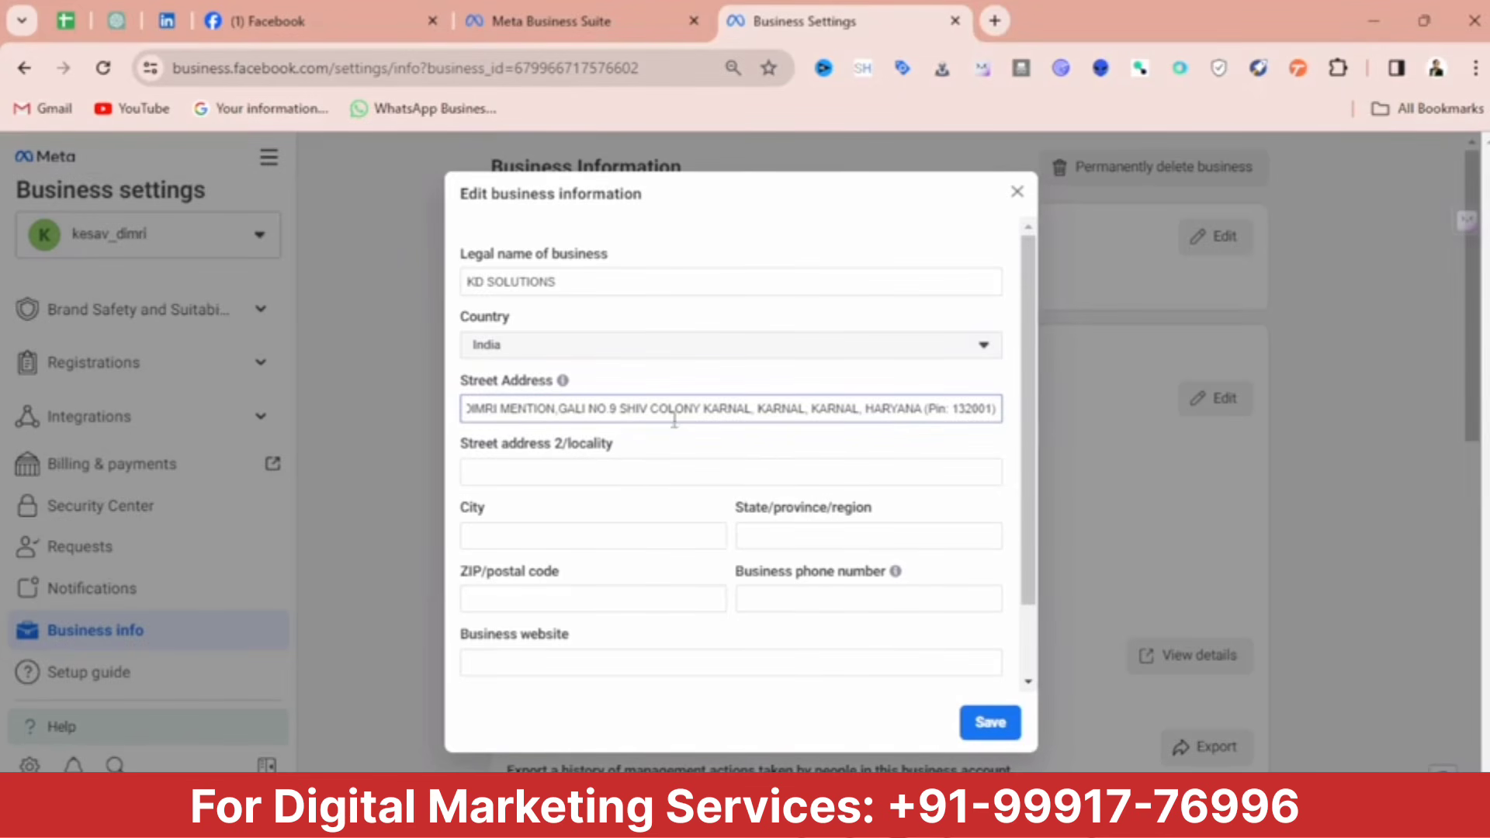
pyautogui.moveTo(703, 408); pyautogui.dragTo(1350, 444)
pyautogui.hotkey('ctrl', 'c')
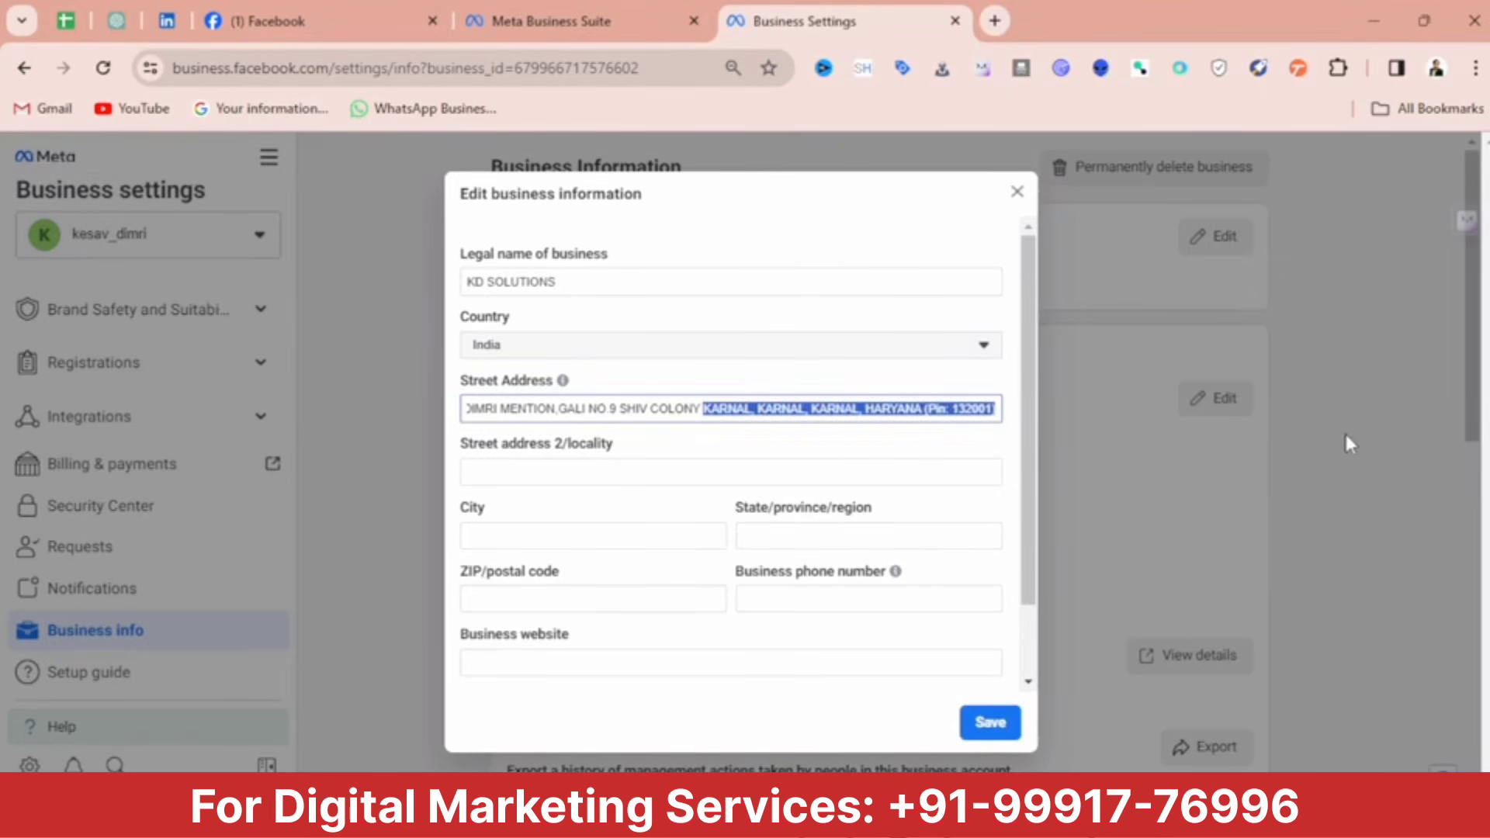
pyautogui.press('BackSpace')
pyautogui.click(589, 499)
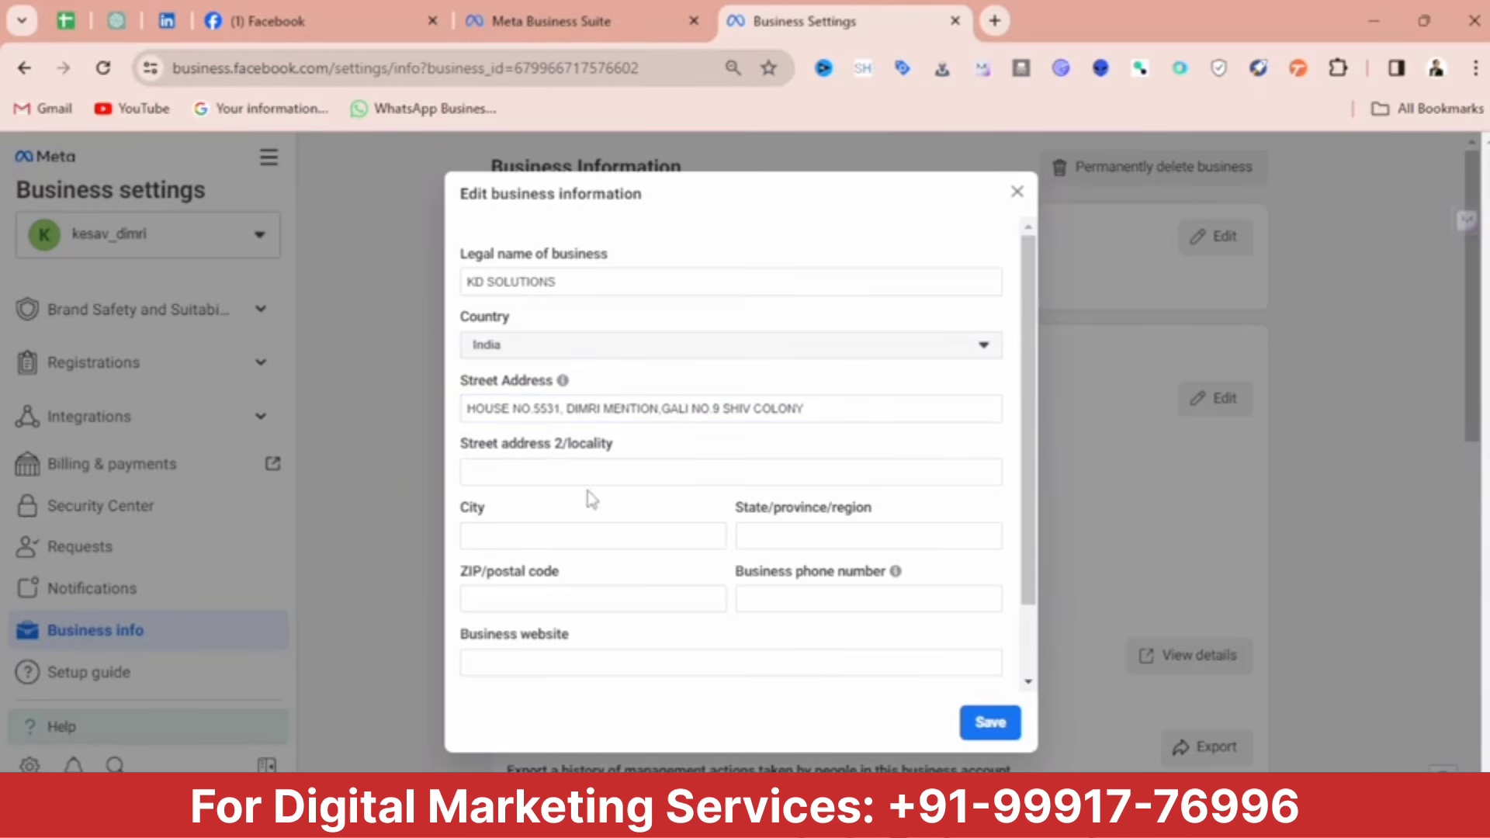
pyautogui.click(587, 473)
pyautogui.hotkey('ctrl', 'v')
pyautogui.click(561, 535)
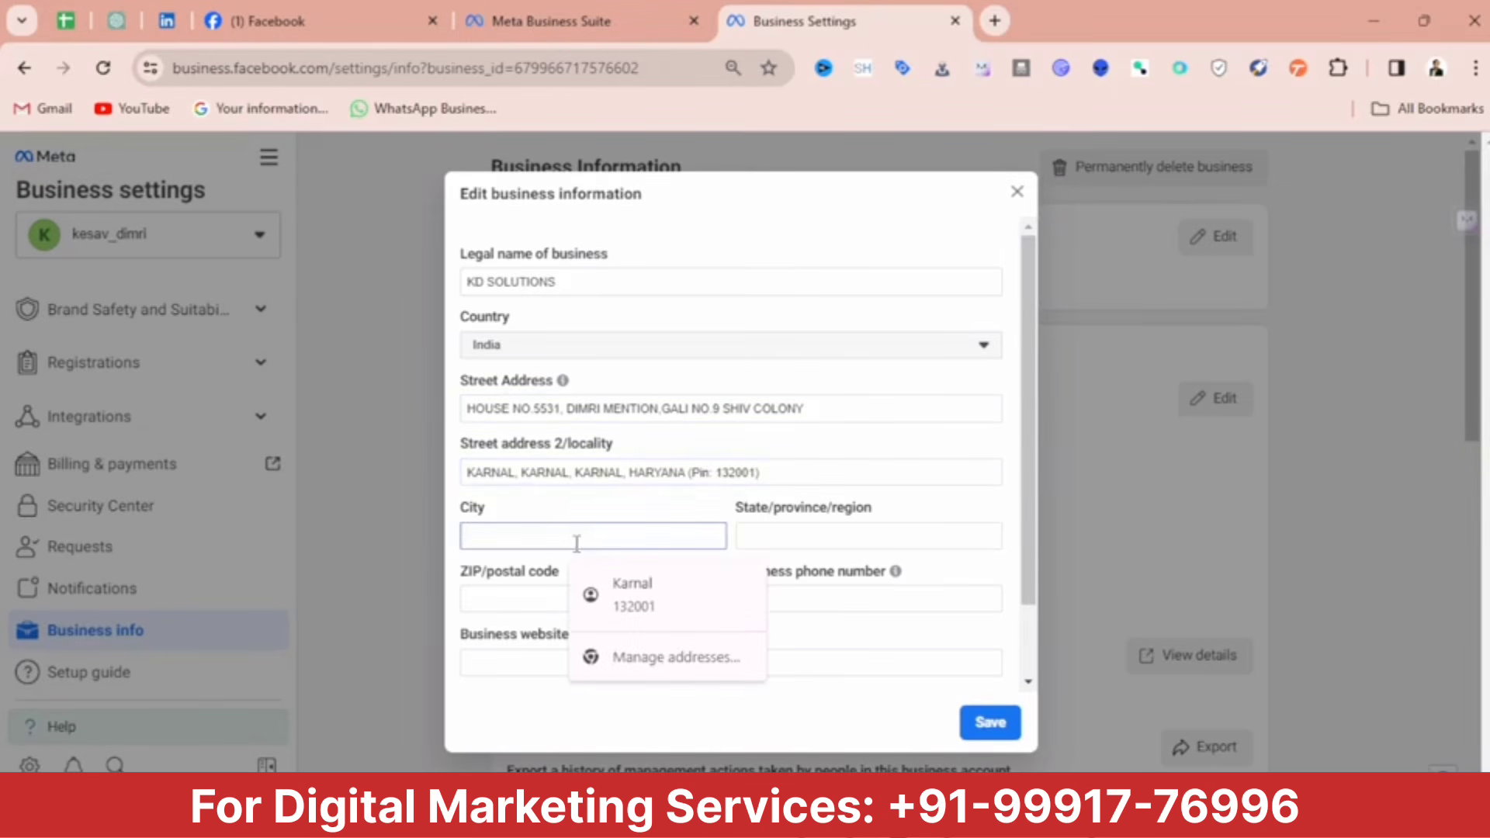
pyautogui.click(632, 591)
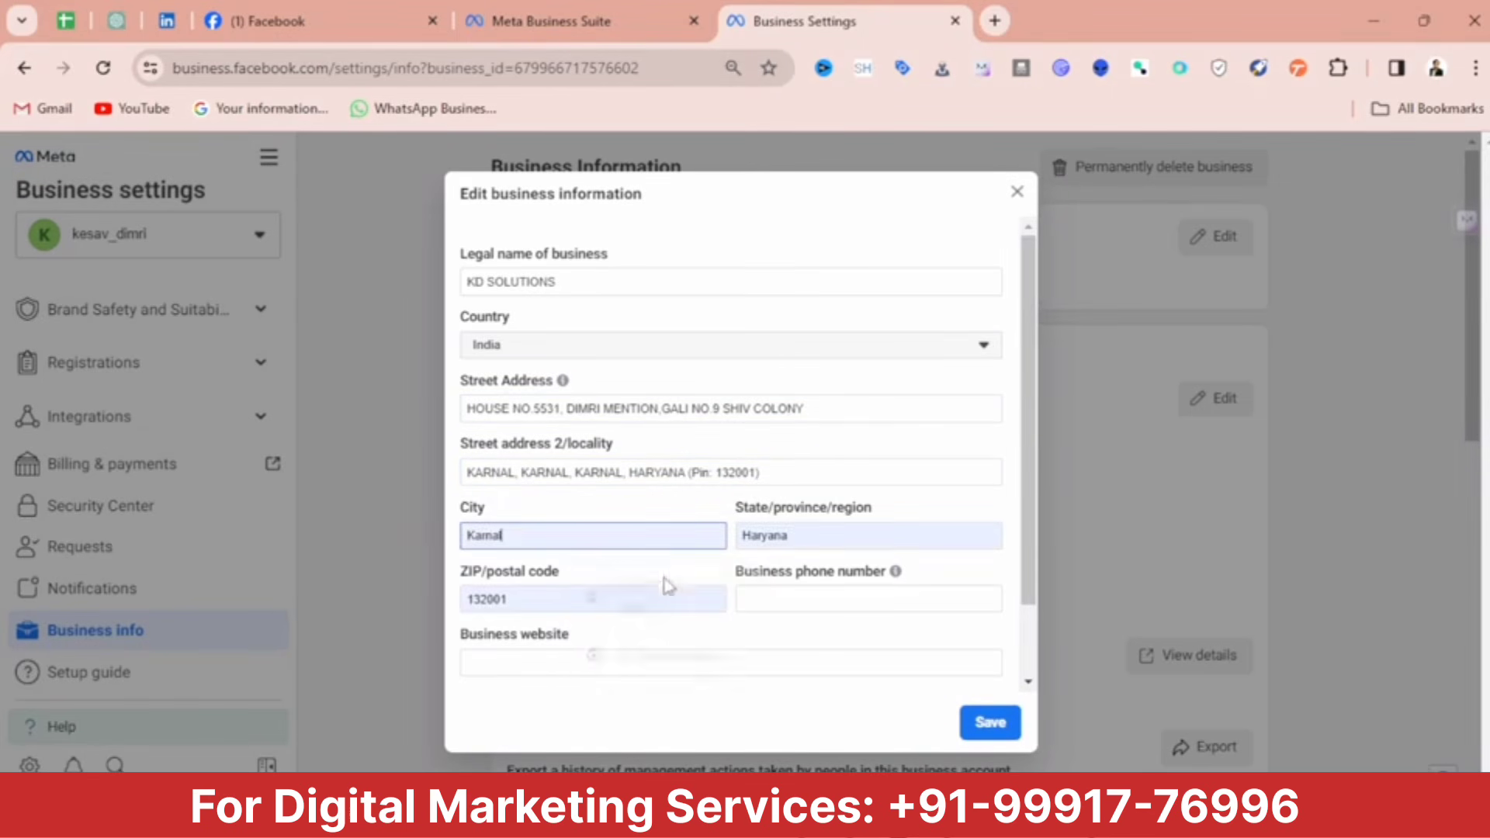
pyautogui.click(795, 604)
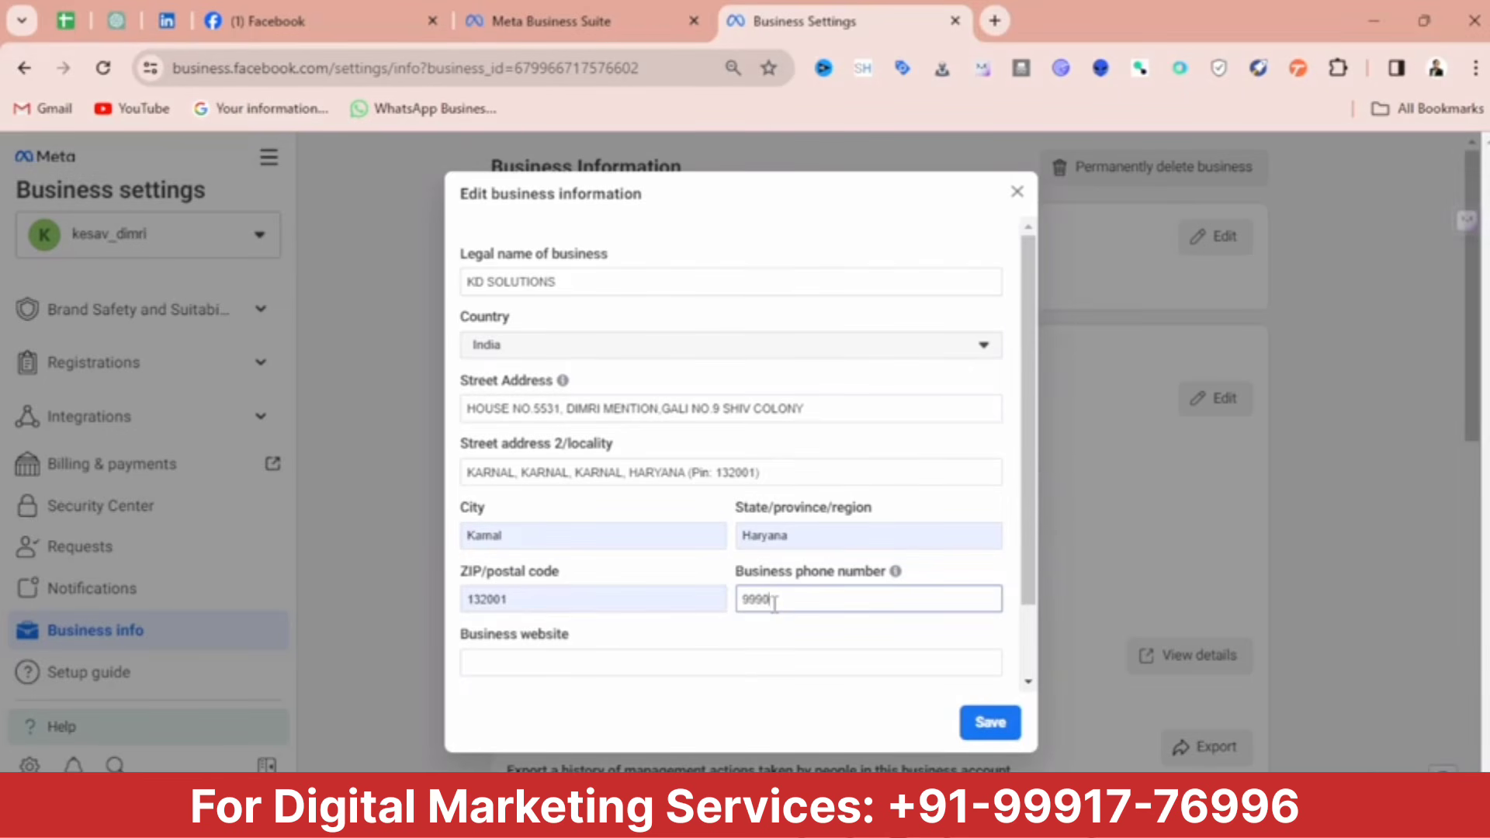
pyautogui.scroll(-1, 719, 572)
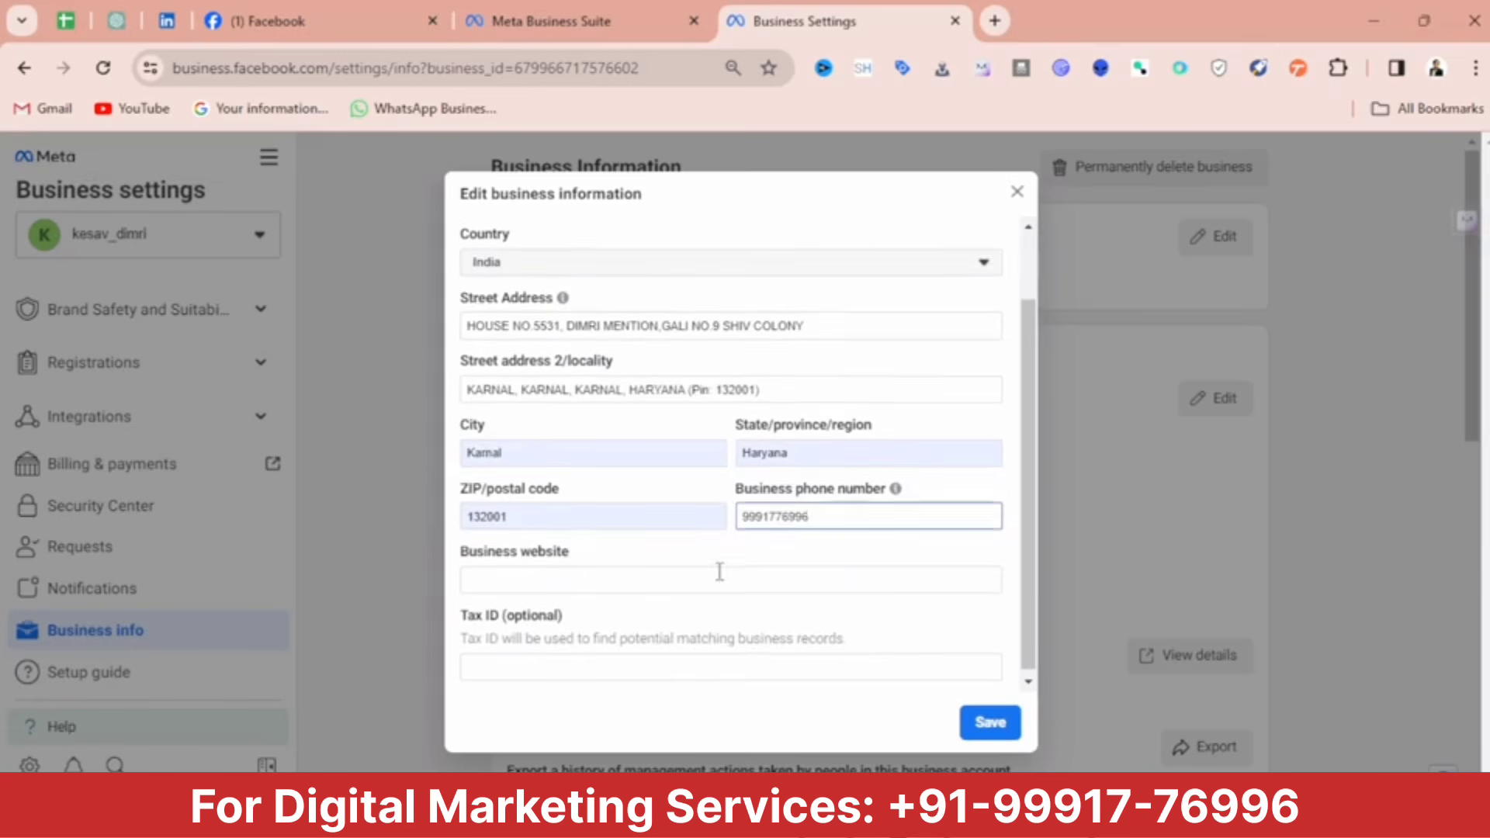
pyautogui.click(579, 584)
pyautogui.write('htt')
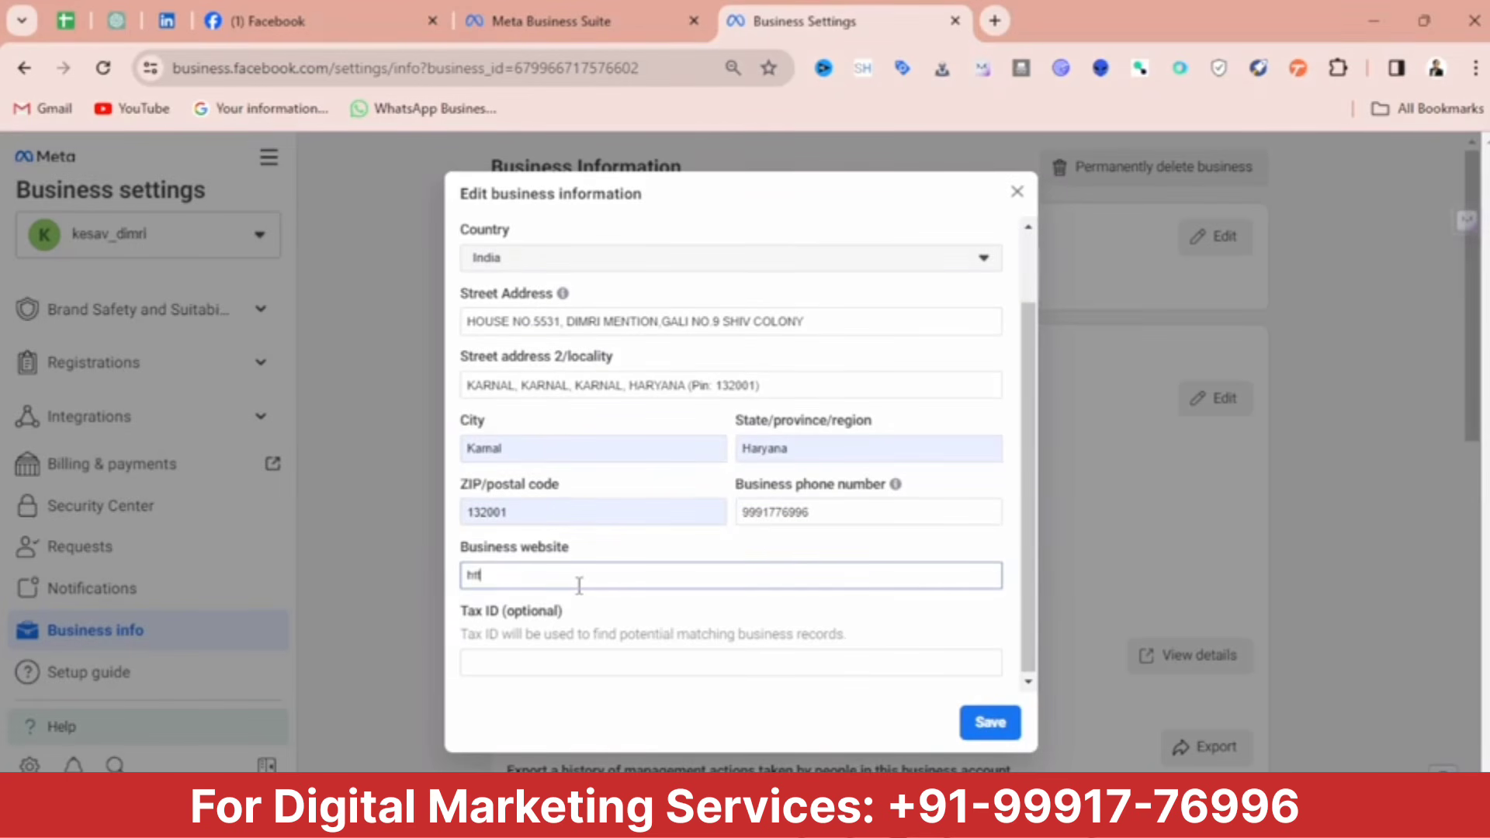
pyautogui.write('ps://keshavdimri.com')
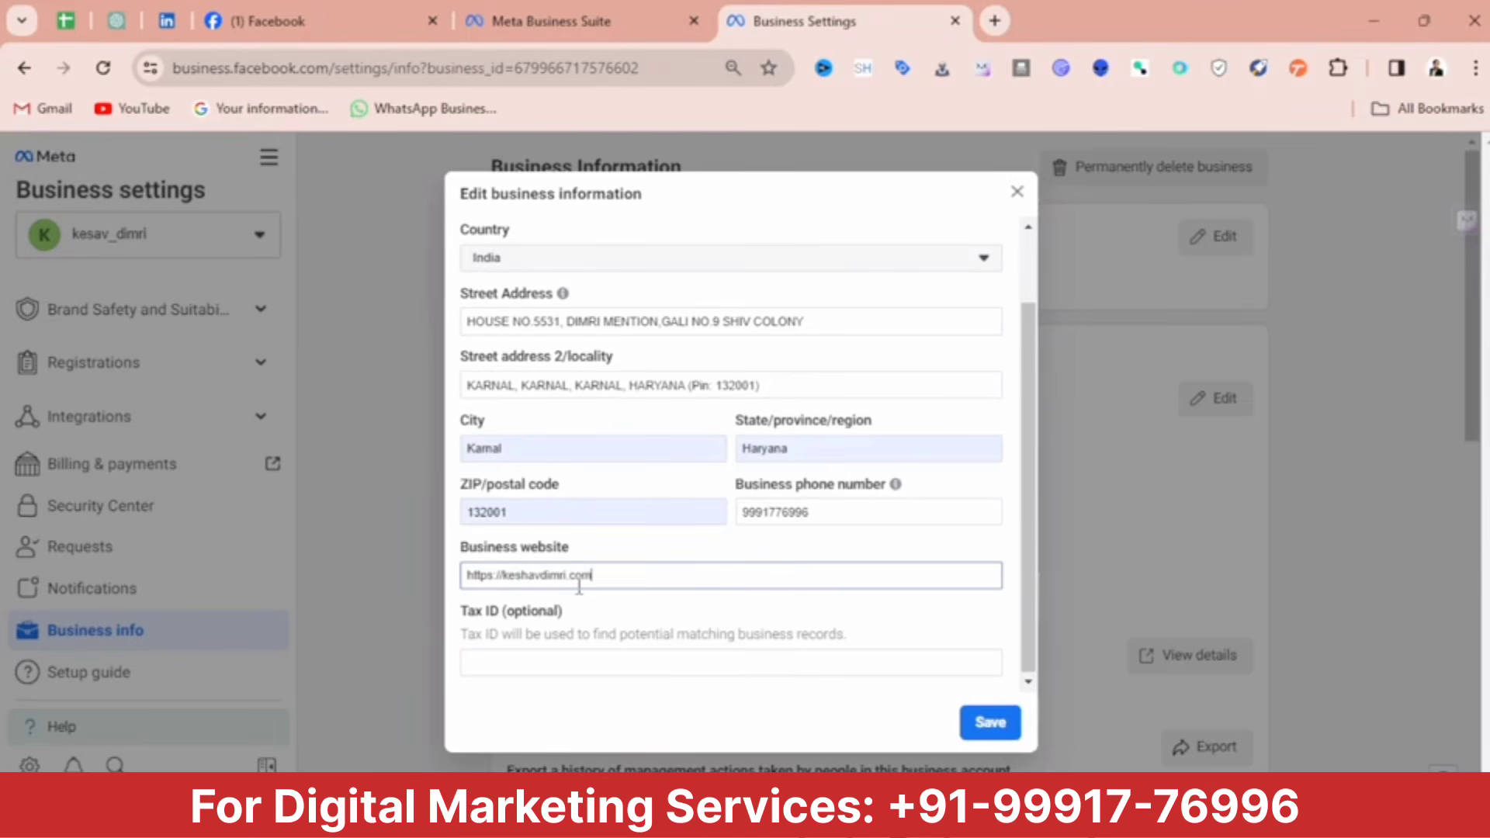
pyautogui.click(990, 725)
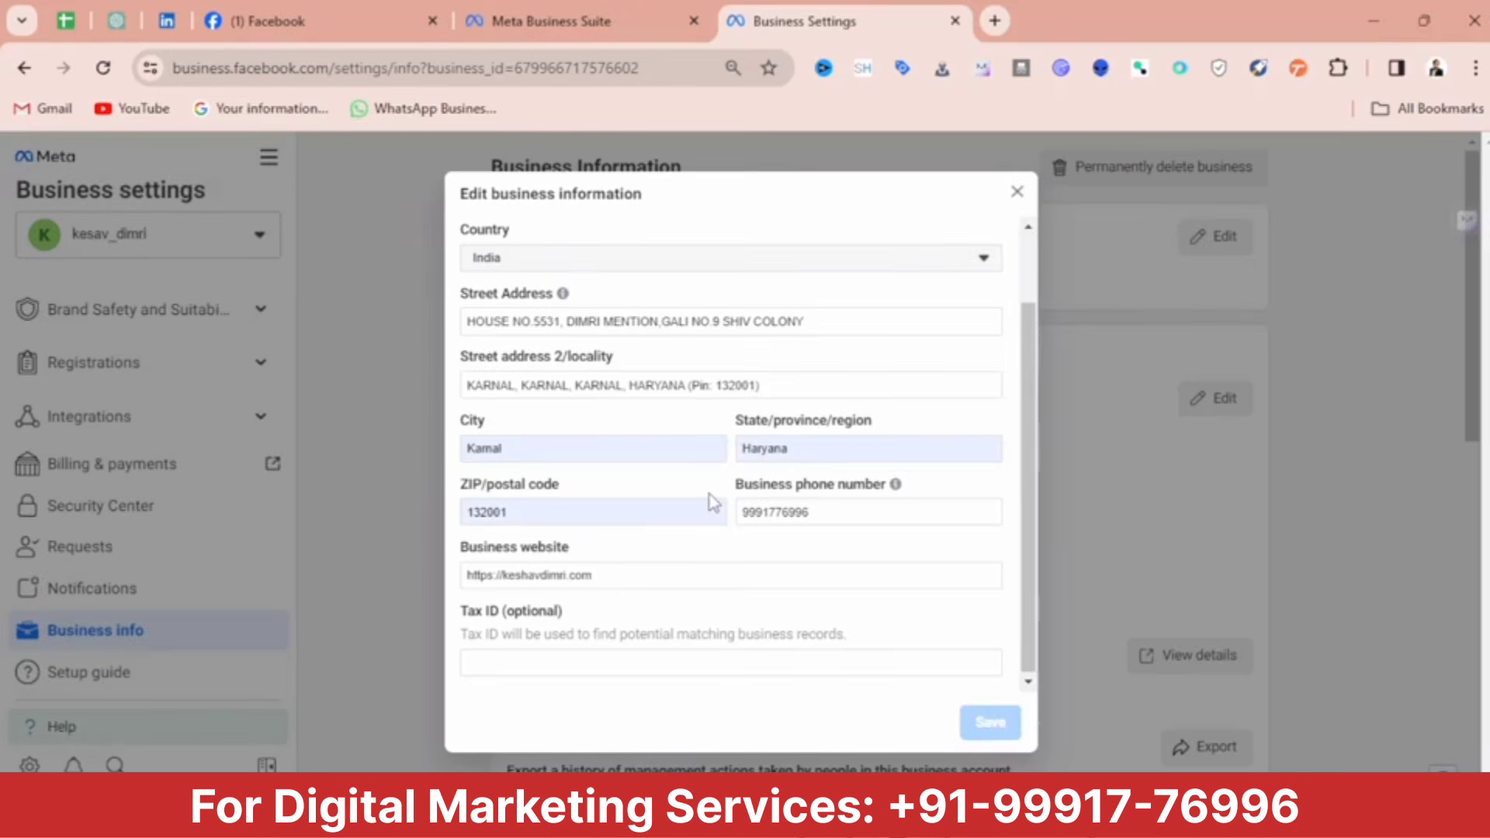
# Open My info for editing and start typing a new email address
pyautogui.scroll(-3, 727, 537)
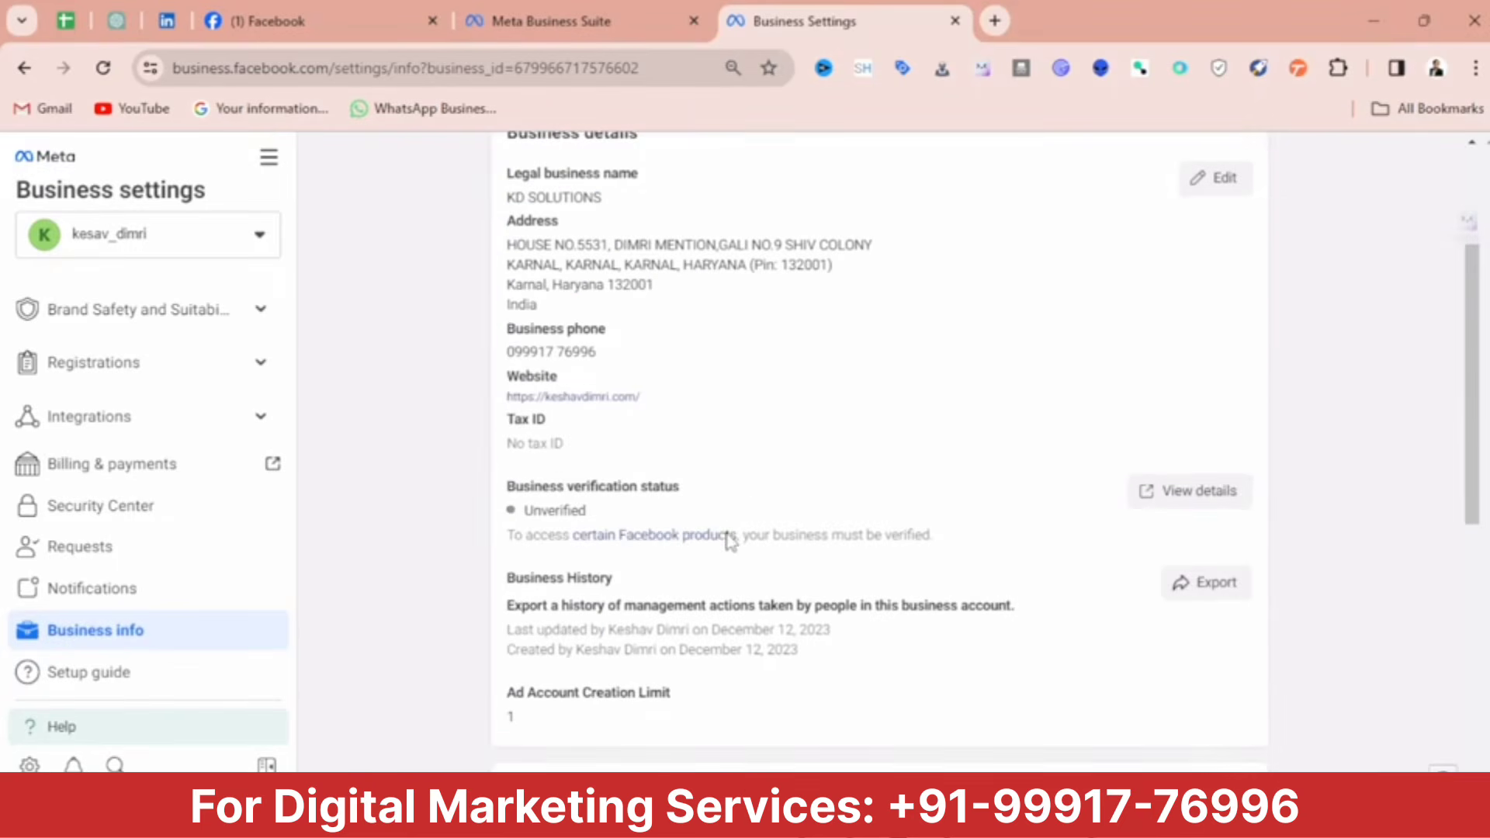
pyautogui.scroll(-2, 985, 675)
pyautogui.scroll(-5, 989, 659)
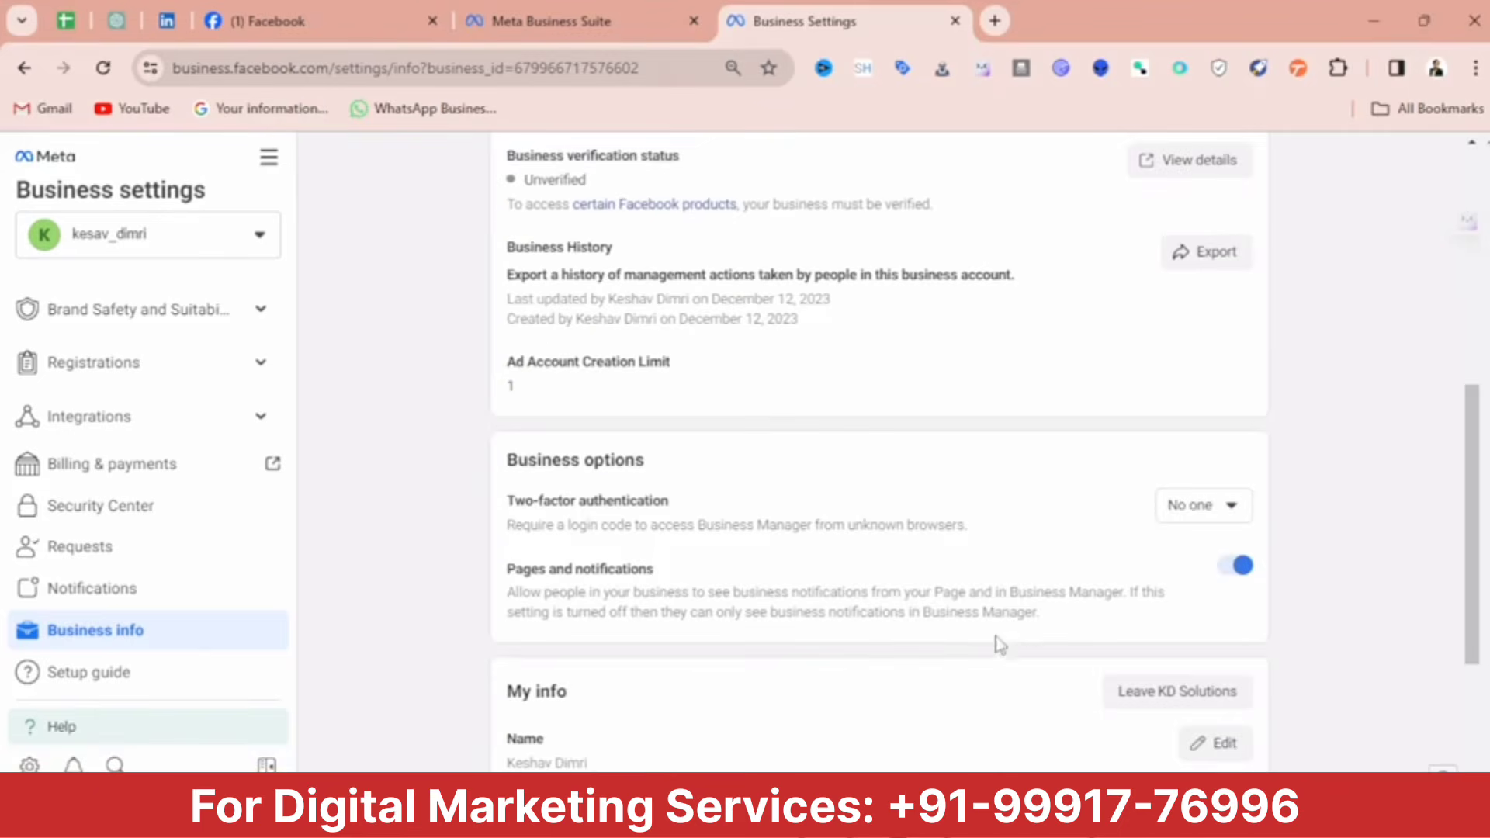
pyautogui.click(1222, 525)
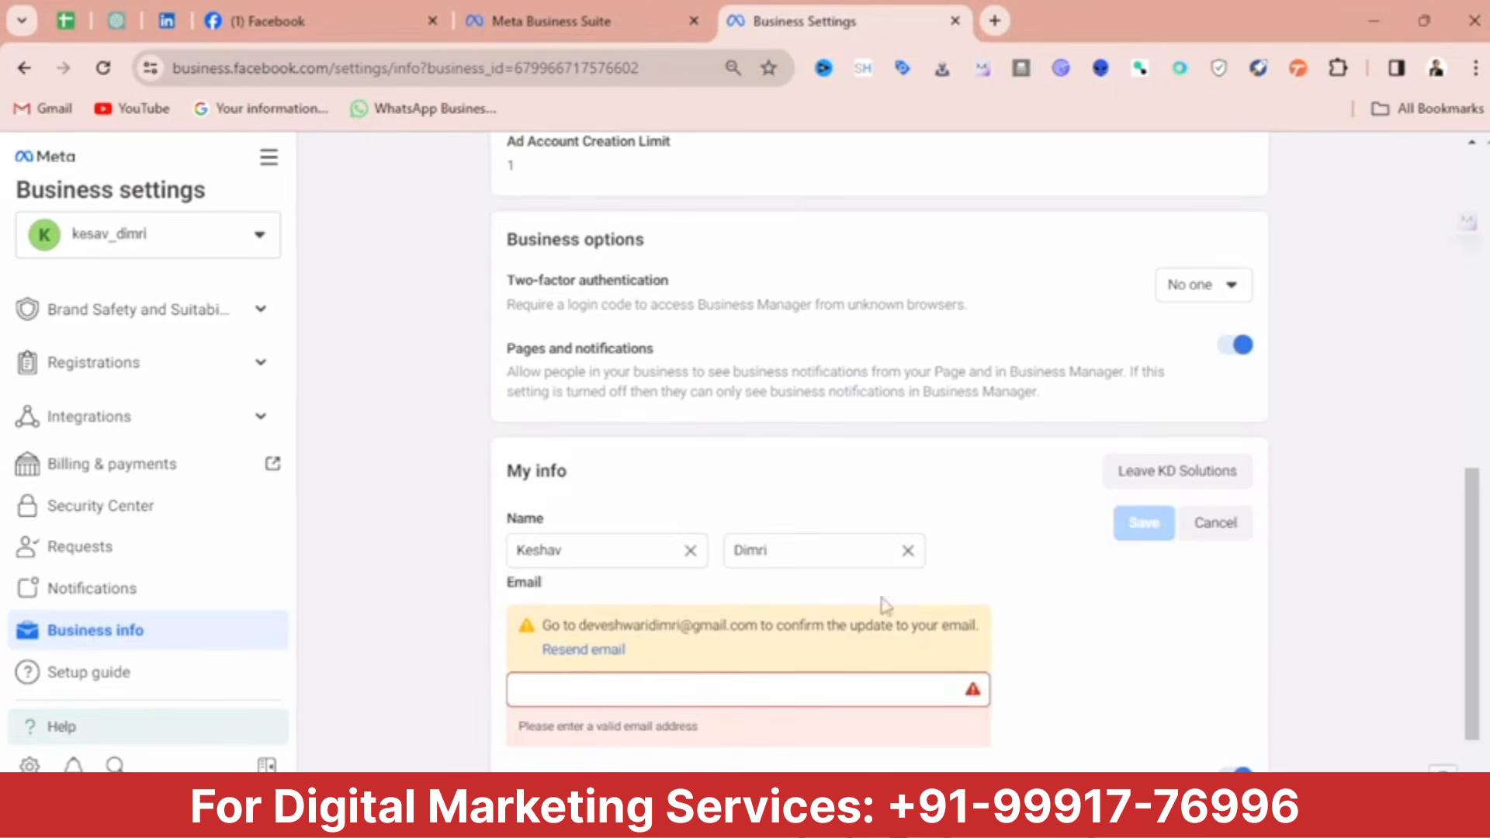
pyautogui.click(663, 686)
pyautogui.write('de')
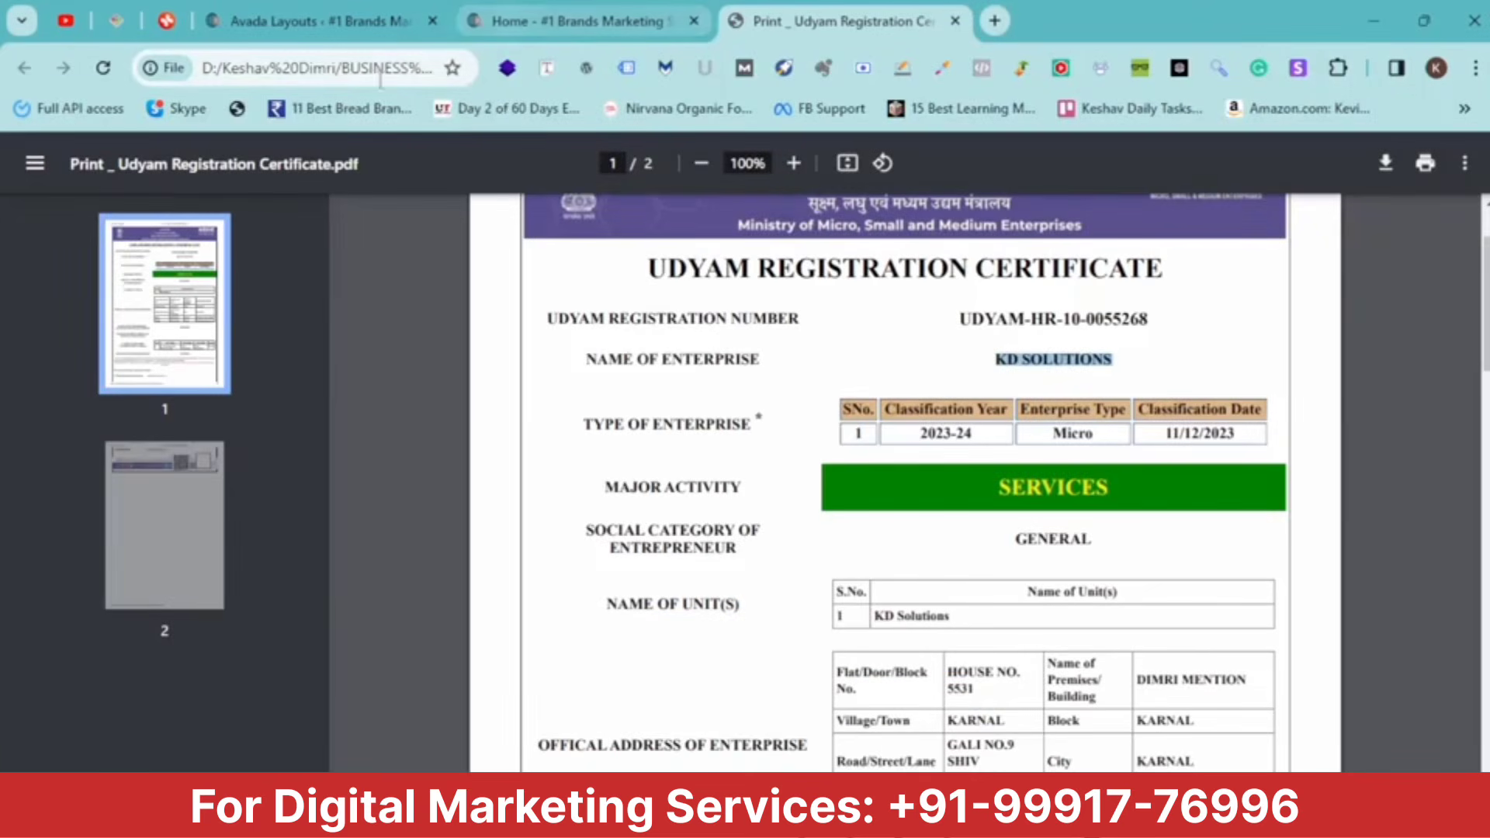
# Open Gmail in a new tab using the 'ma' address shortcut
pyautogui.hotkey('ctrl', 't')
pyautogui.write('ma')
pyautogui.press('Return')
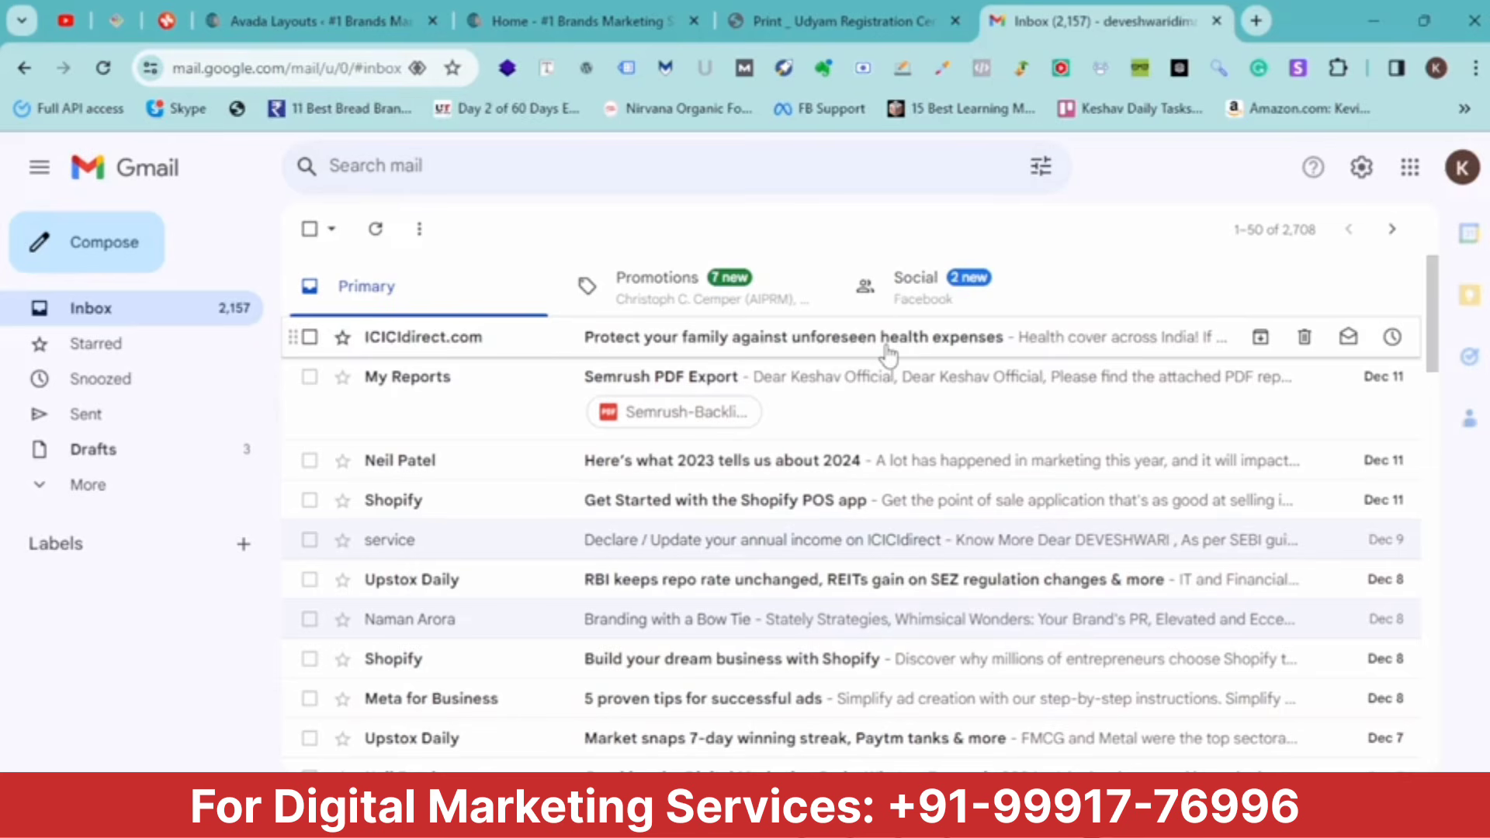
# In Gmail's Social tab, open the 'Confirm your business email address' message and choose Confirm Now
pyautogui.click(858, 295)
pyautogui.scroll(-3, 765, 365)
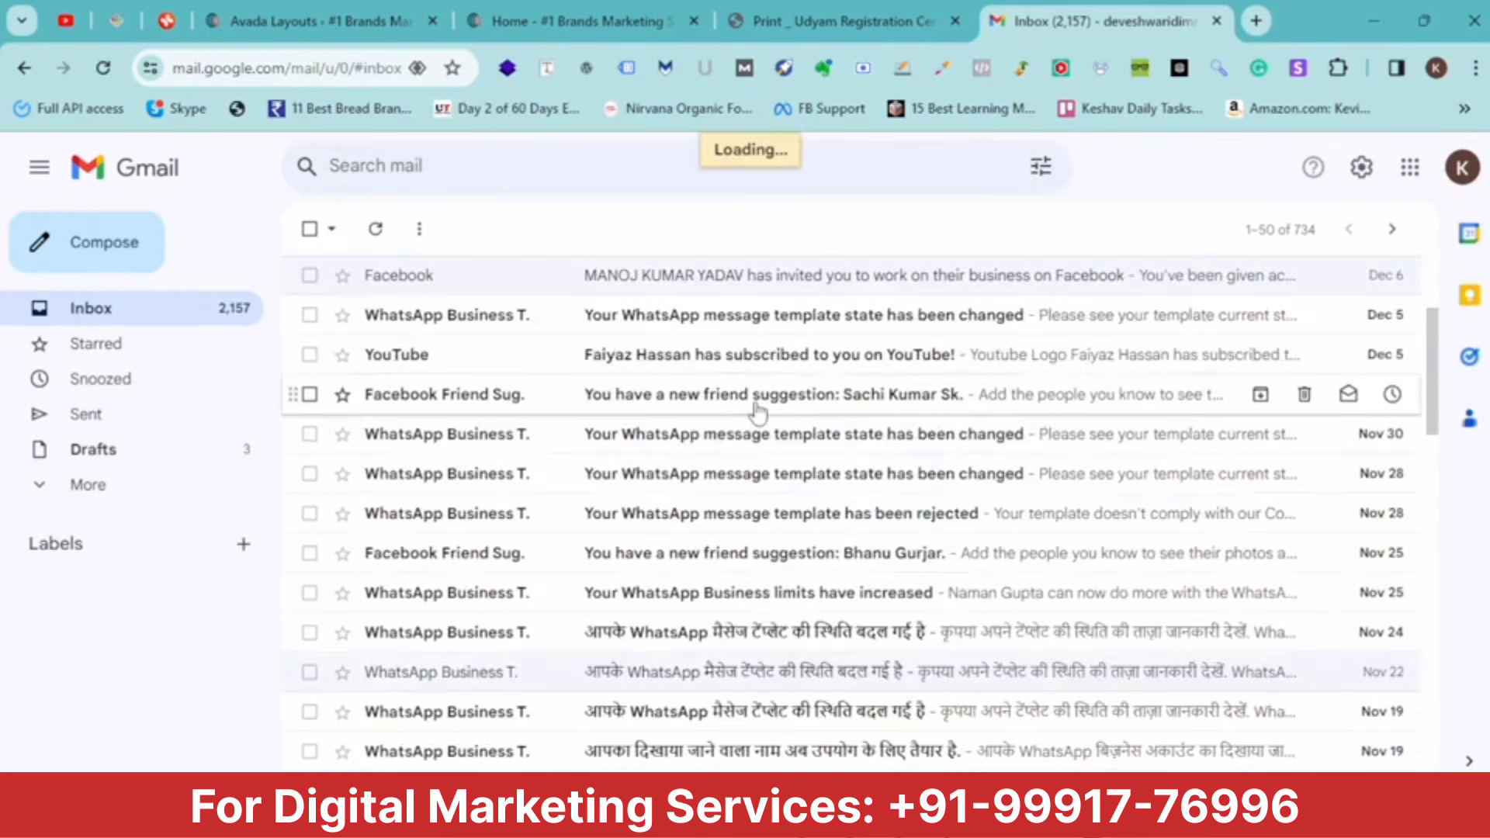
pyautogui.scroll(3, 759, 400)
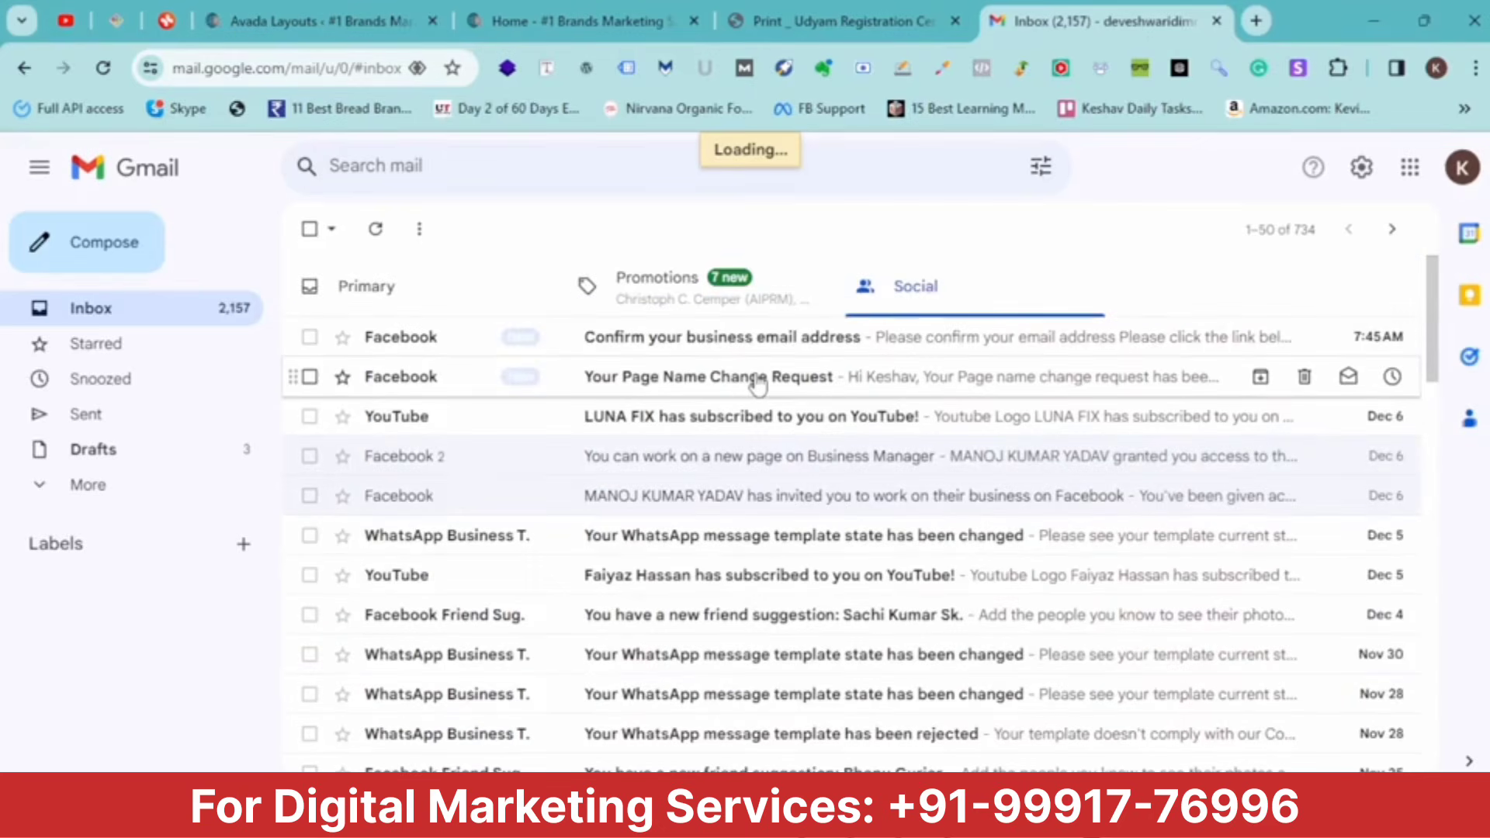
pyautogui.click(752, 351)
pyautogui.click(691, 627)
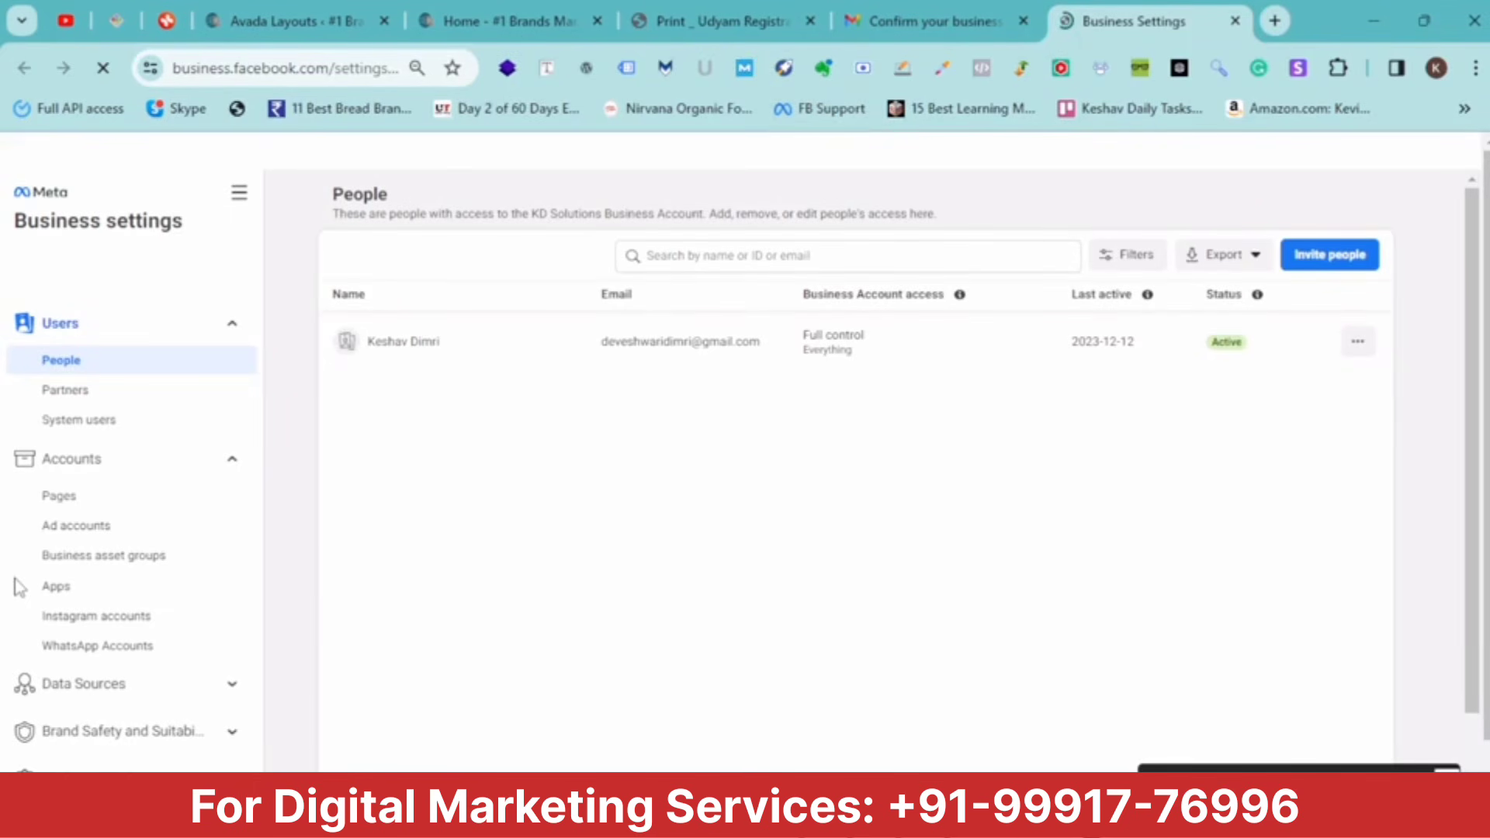
# Review KD Solutions' business info details in Business Settings
pyautogui.scroll(-4, 78, 660)
pyautogui.click(117, 720)
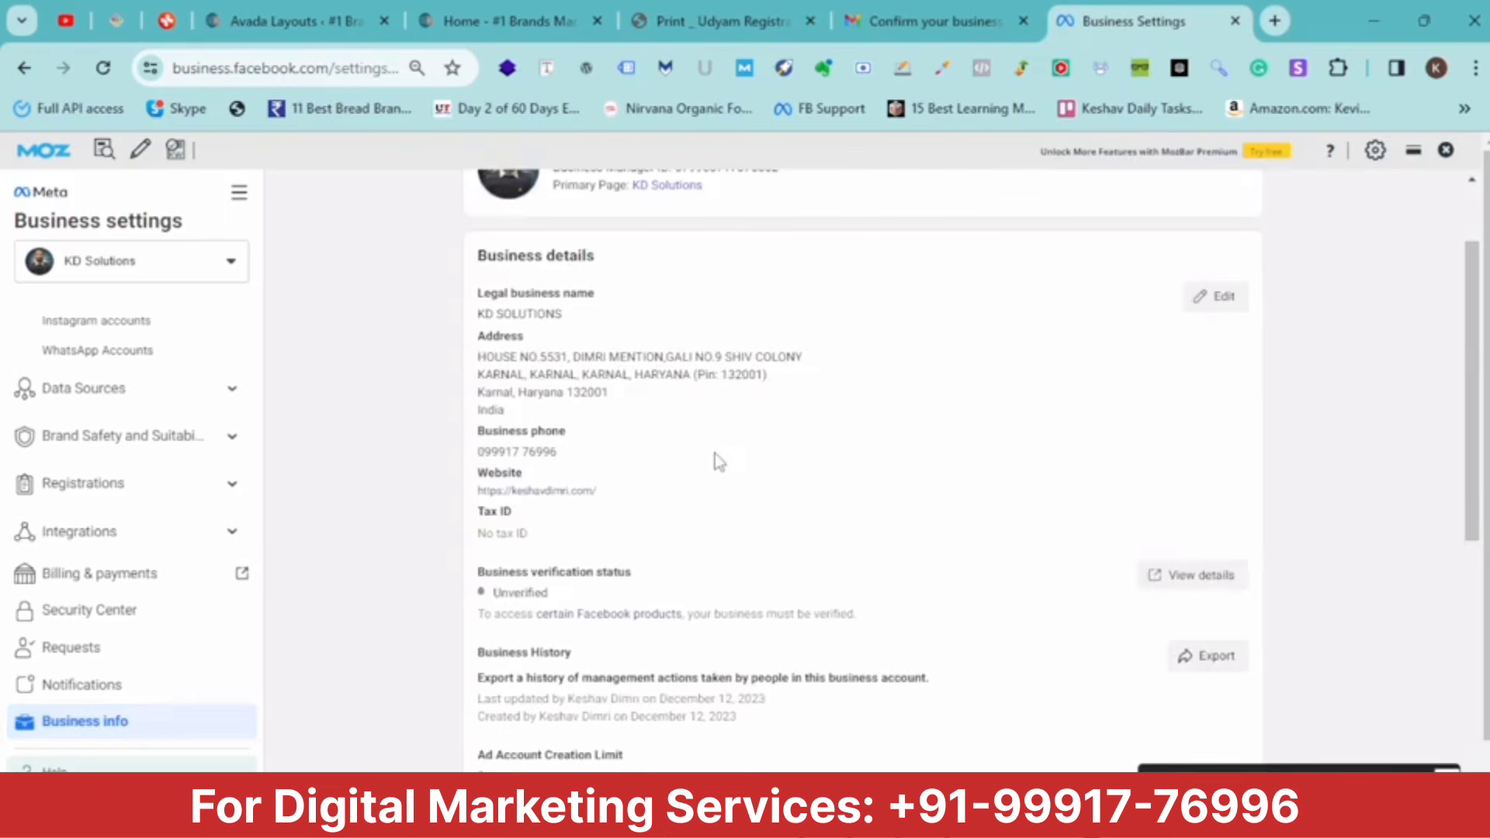
pyautogui.scroll(-3, 715, 457)
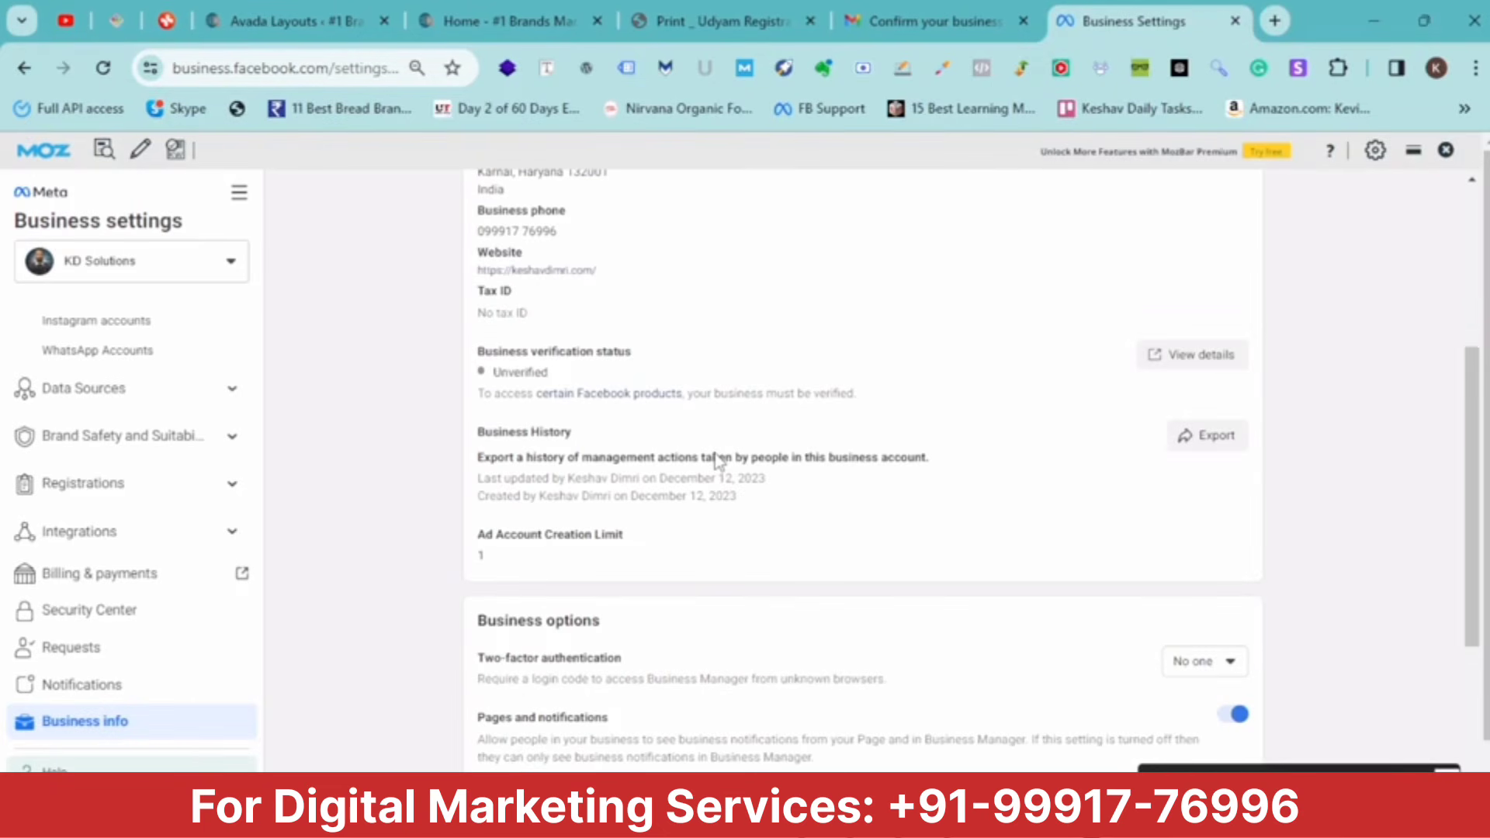
pyautogui.scroll(-3, 717, 460)
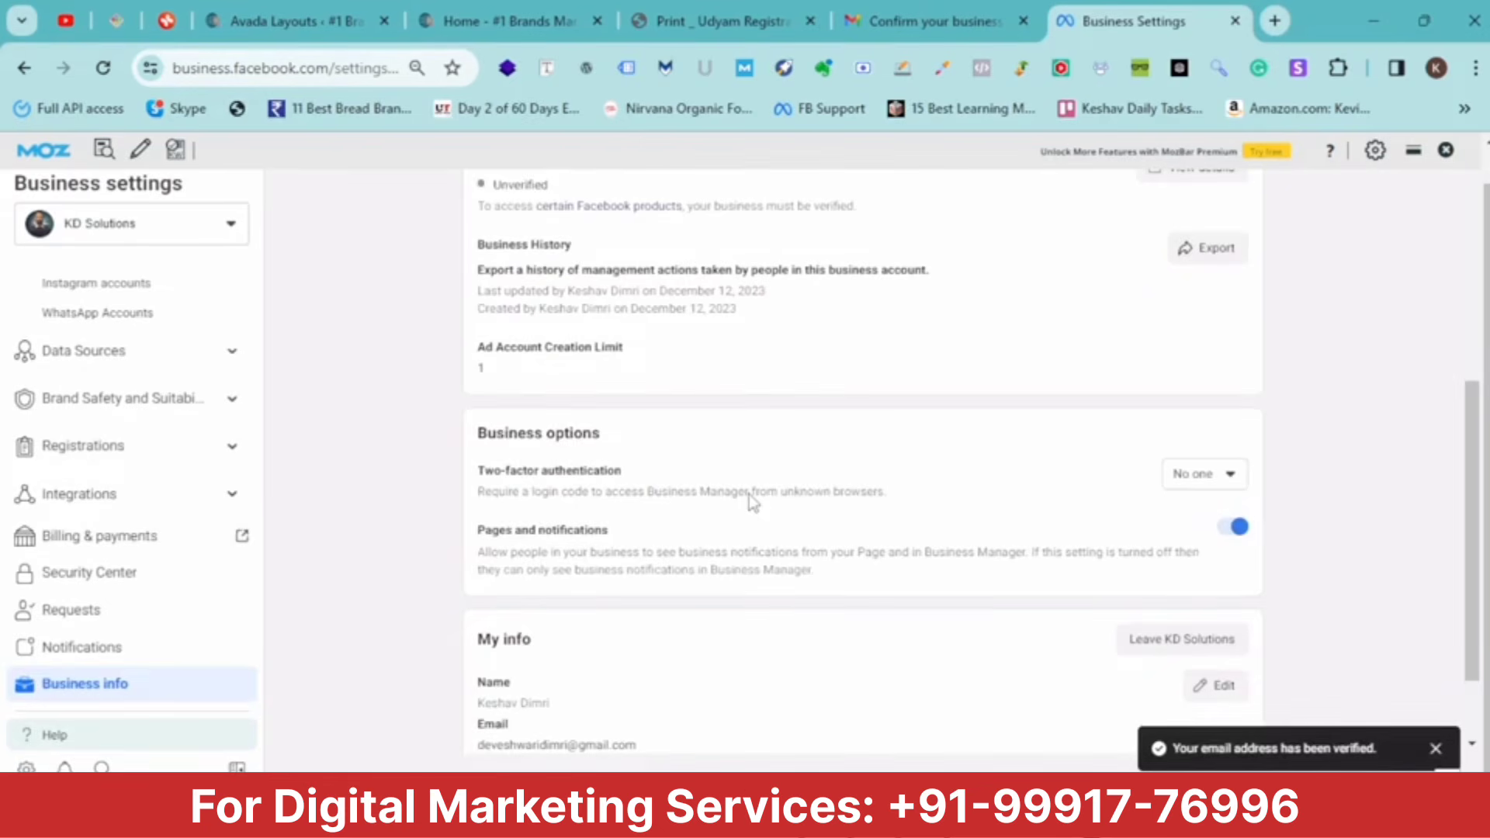
pyautogui.scroll(5, 871, 381)
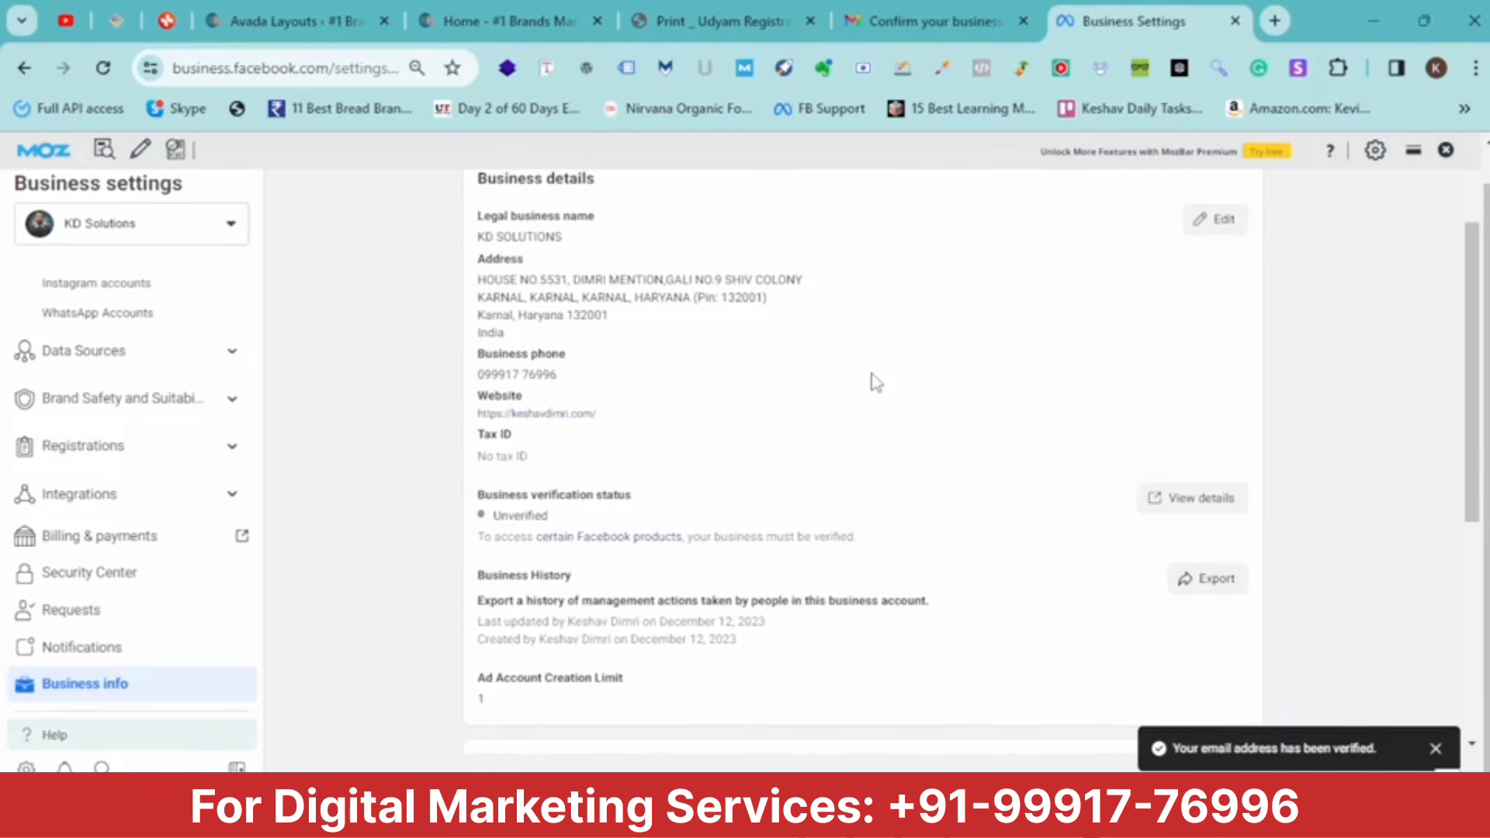
# Close the tab, reload Business Settings, and view KD Solutions' verification status in Security Center
pyautogui.hotkey('ctrl', 'w')
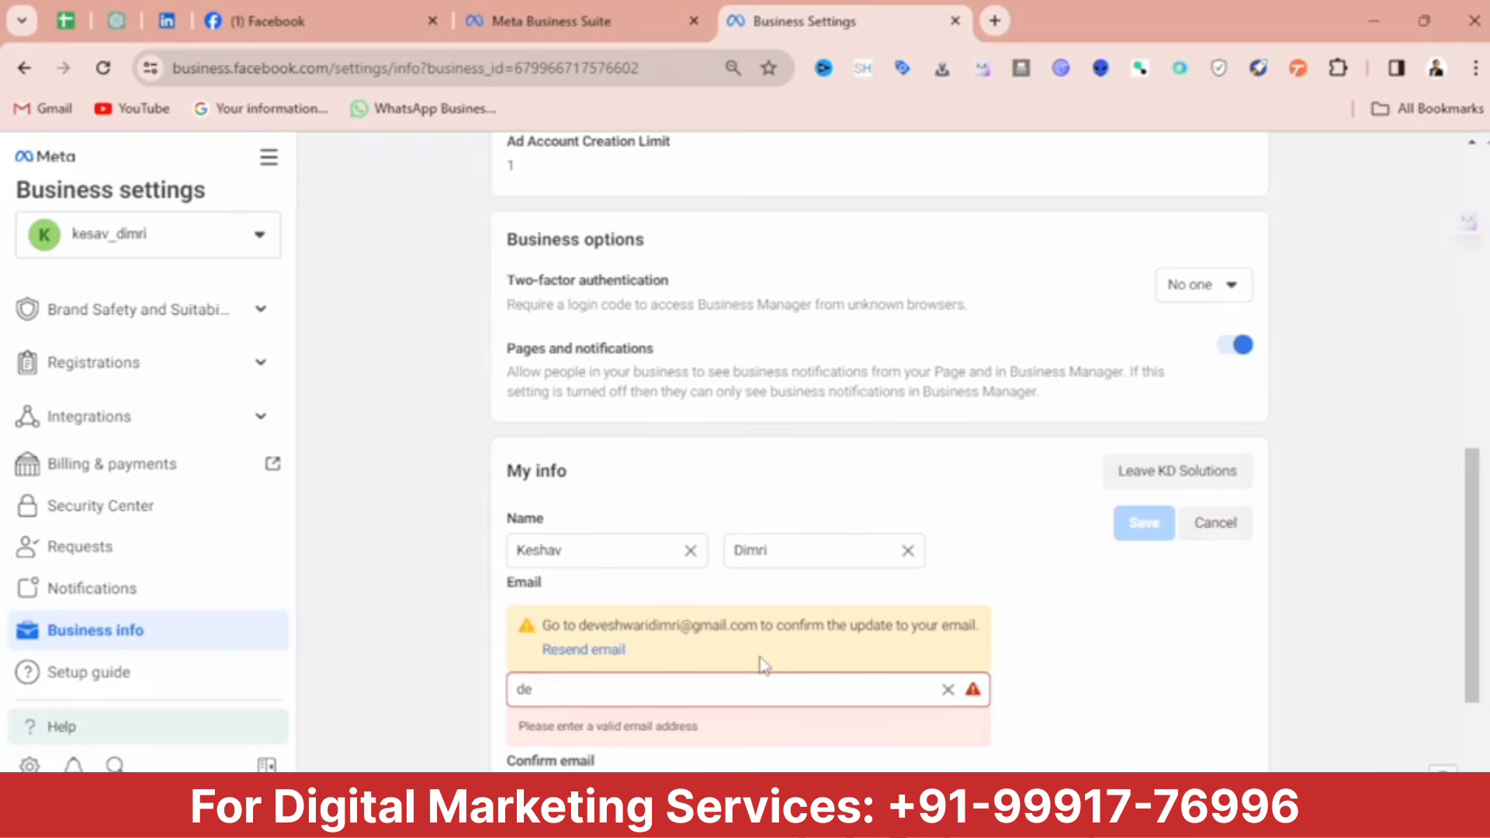
pyautogui.hotkey('ctrl', 'r')
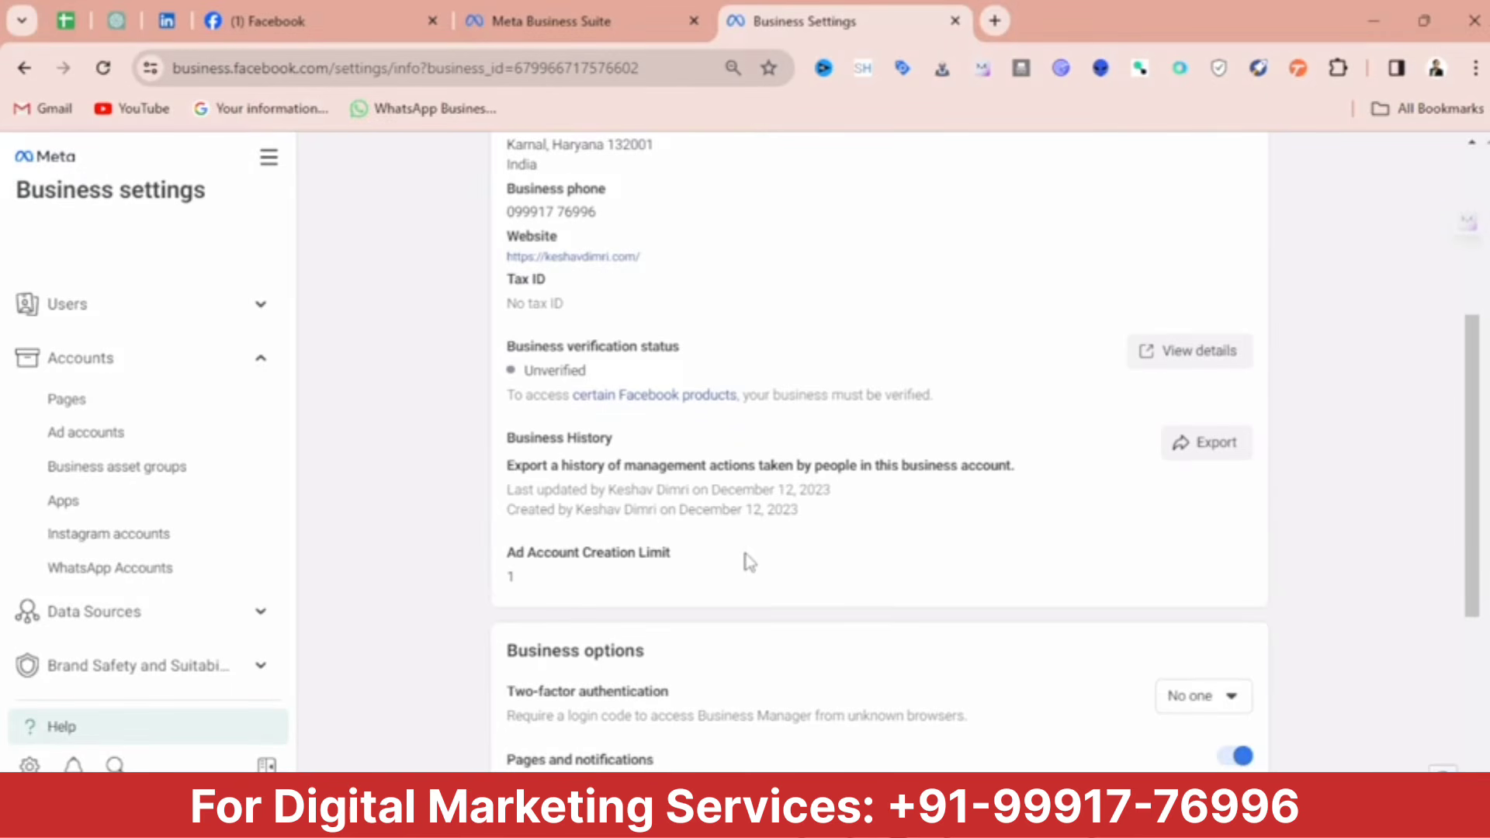
pyautogui.click(1173, 343)
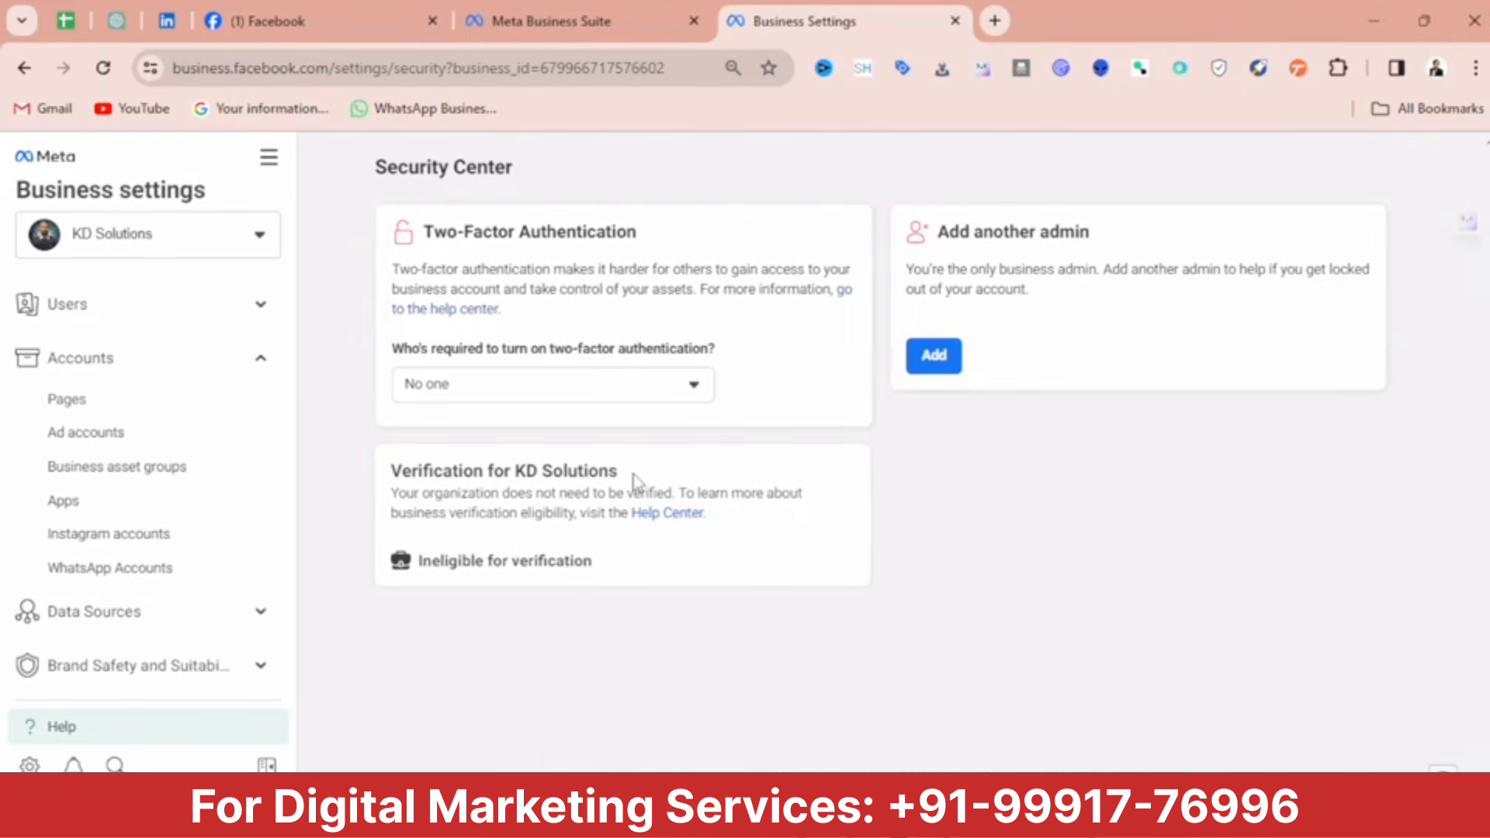
# Search for Meta for Developers, go to My Apps, and begin creating a new app
pyautogui.hotkey('ctrl', 't')
pyautogui.write('meta ')
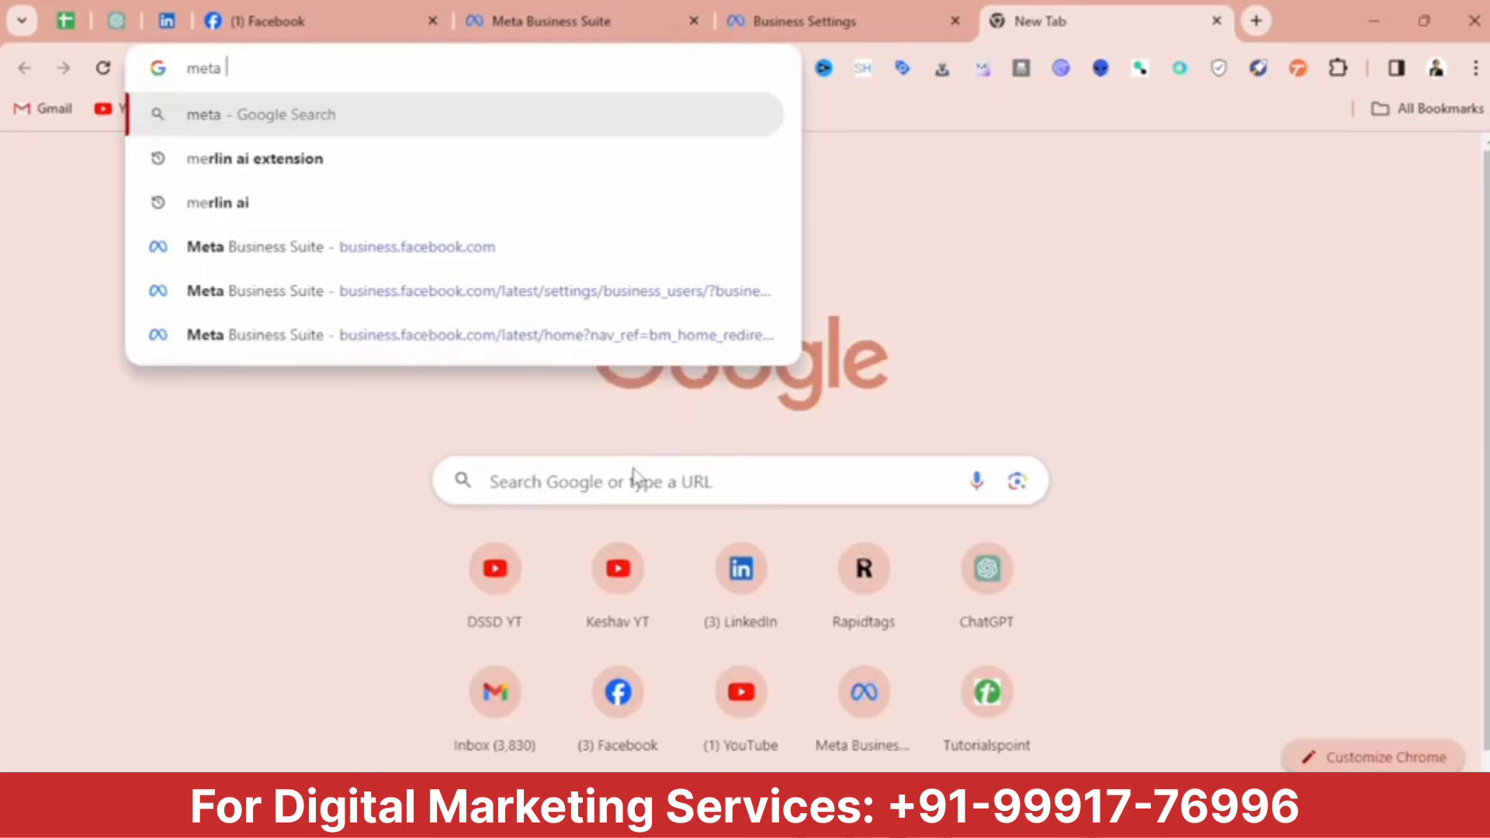
pyautogui.write('for develo')
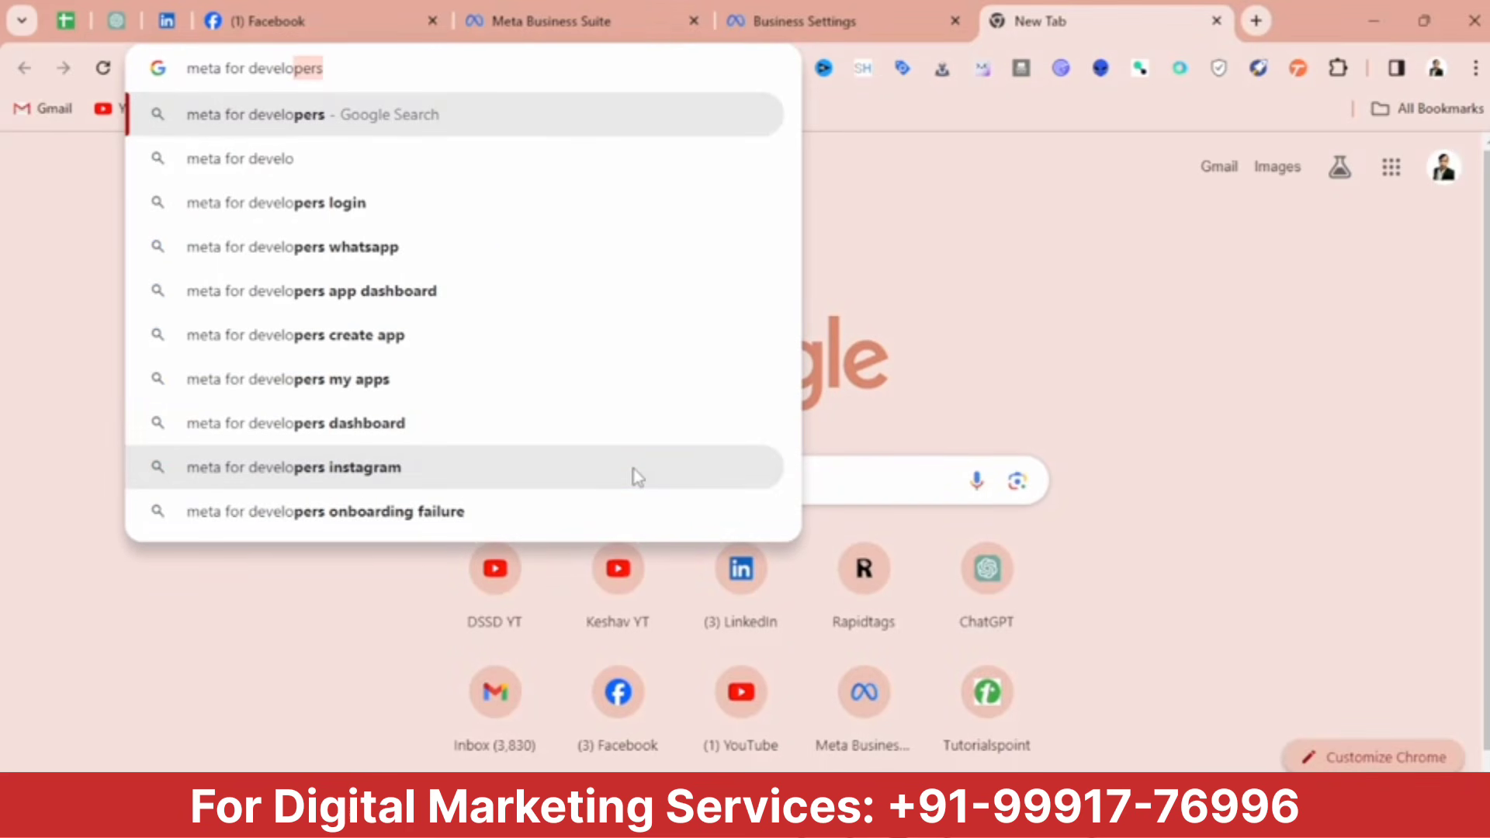
pyautogui.press('Return')
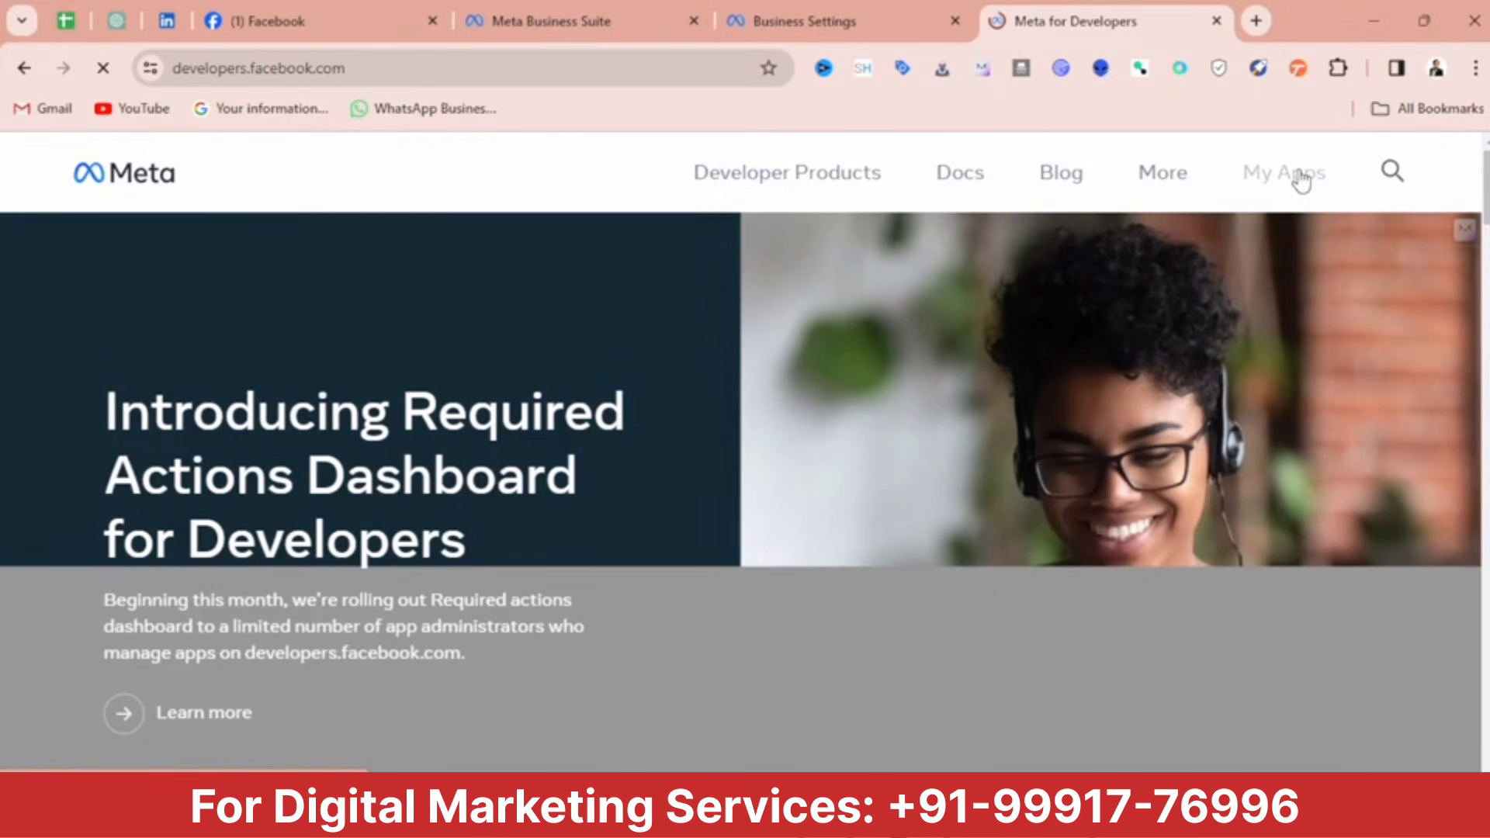
pyautogui.click(1301, 178)
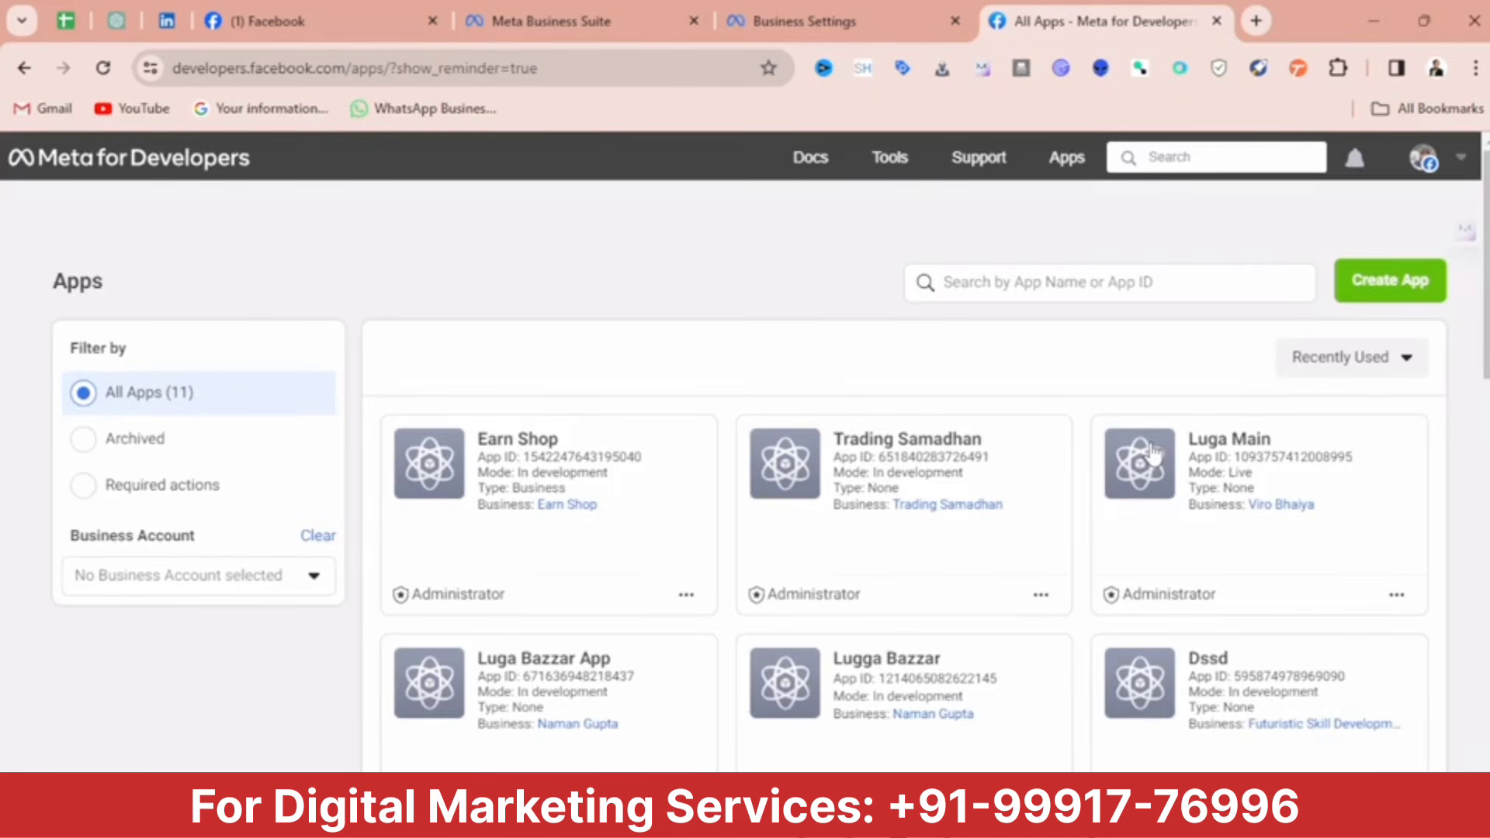
pyautogui.click(1367, 299)
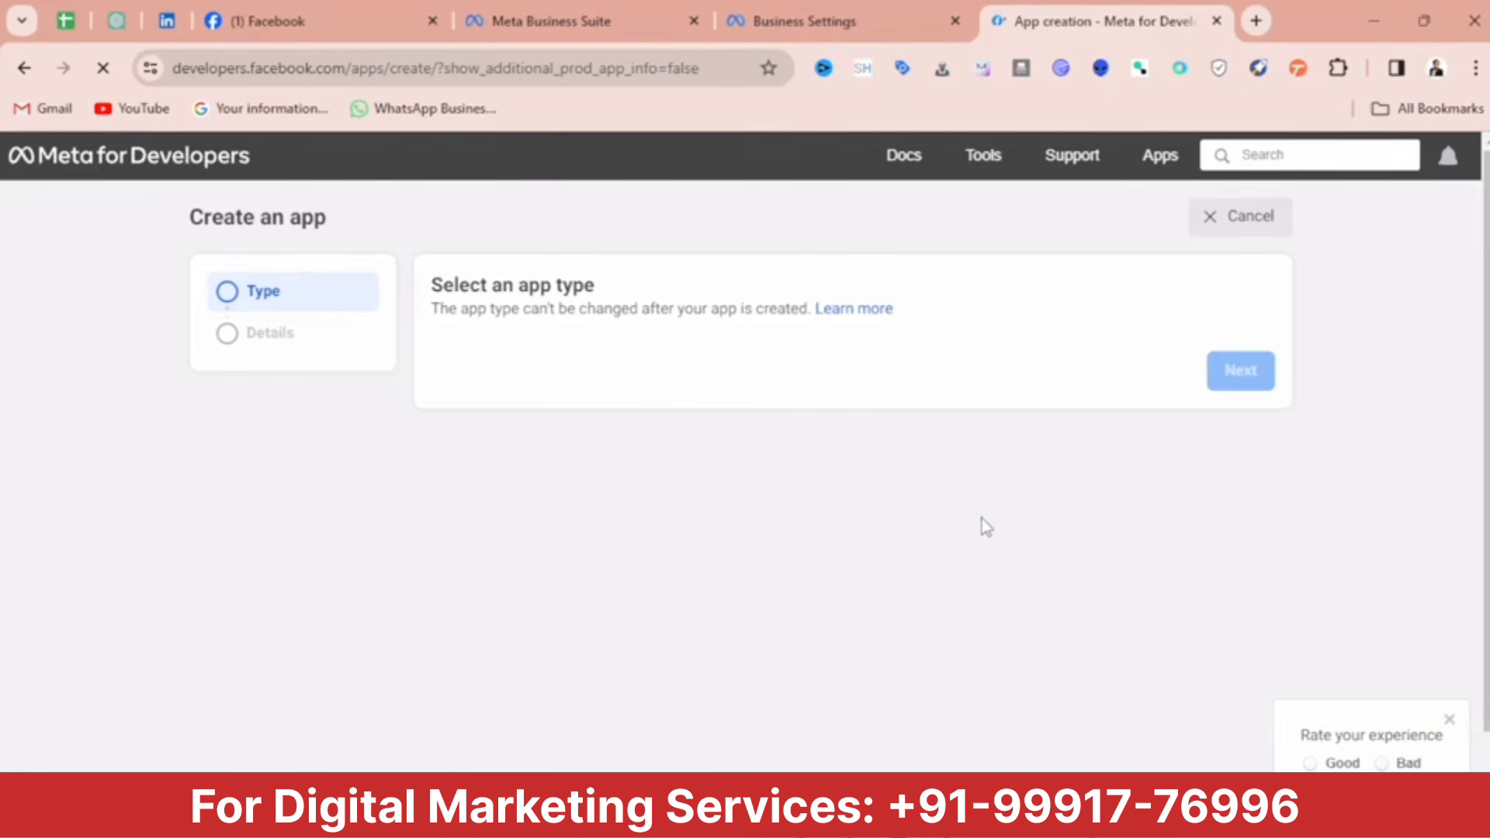
# Name the app 'KD Solutions', link it to the KD Solutions business account, and create it
pyautogui.scroll(-2, 772, 518)
pyautogui.scroll(-1, 772, 518)
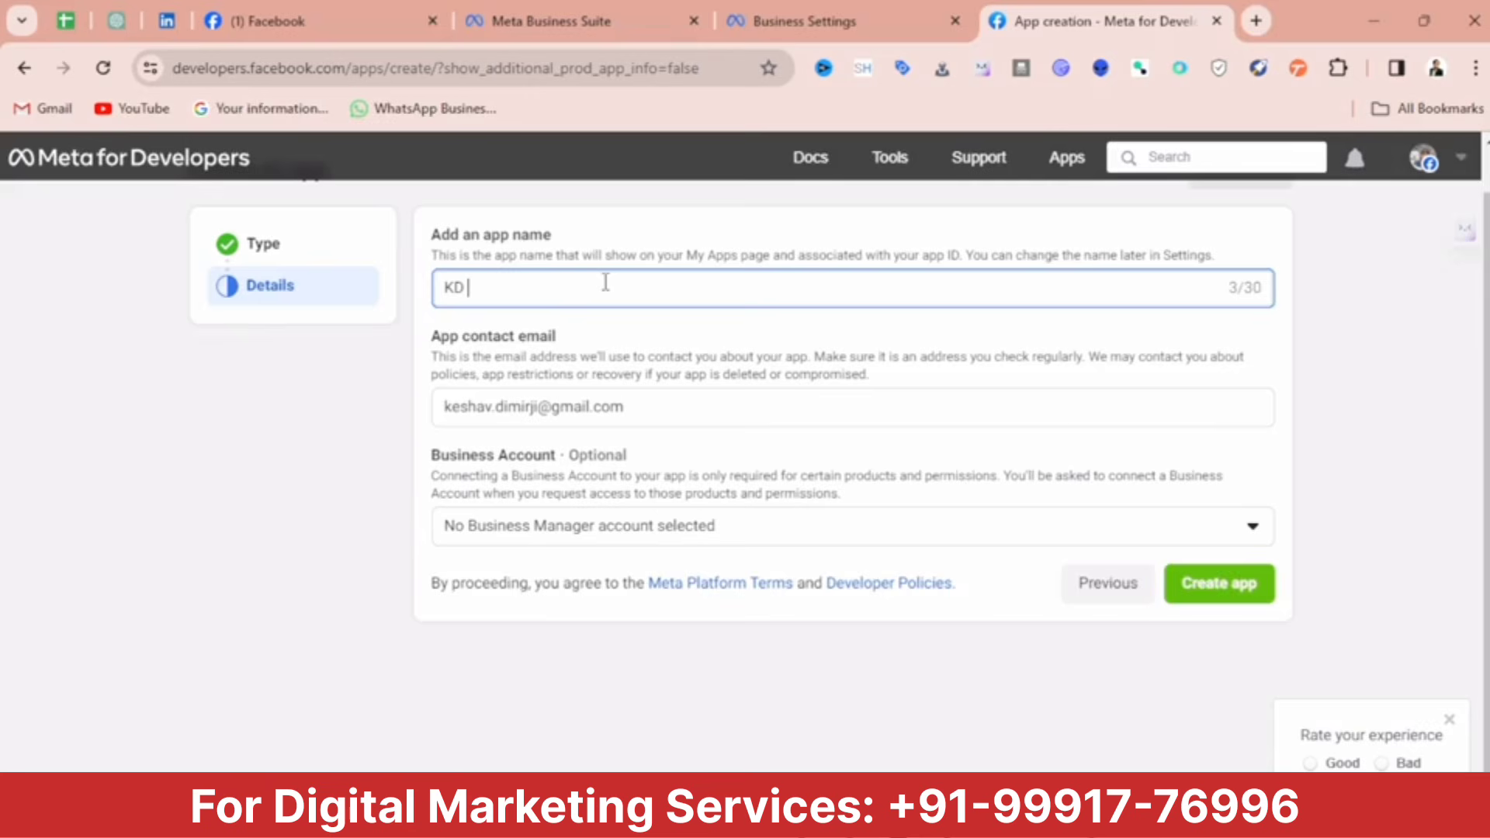
pyautogui.write('Solutions')
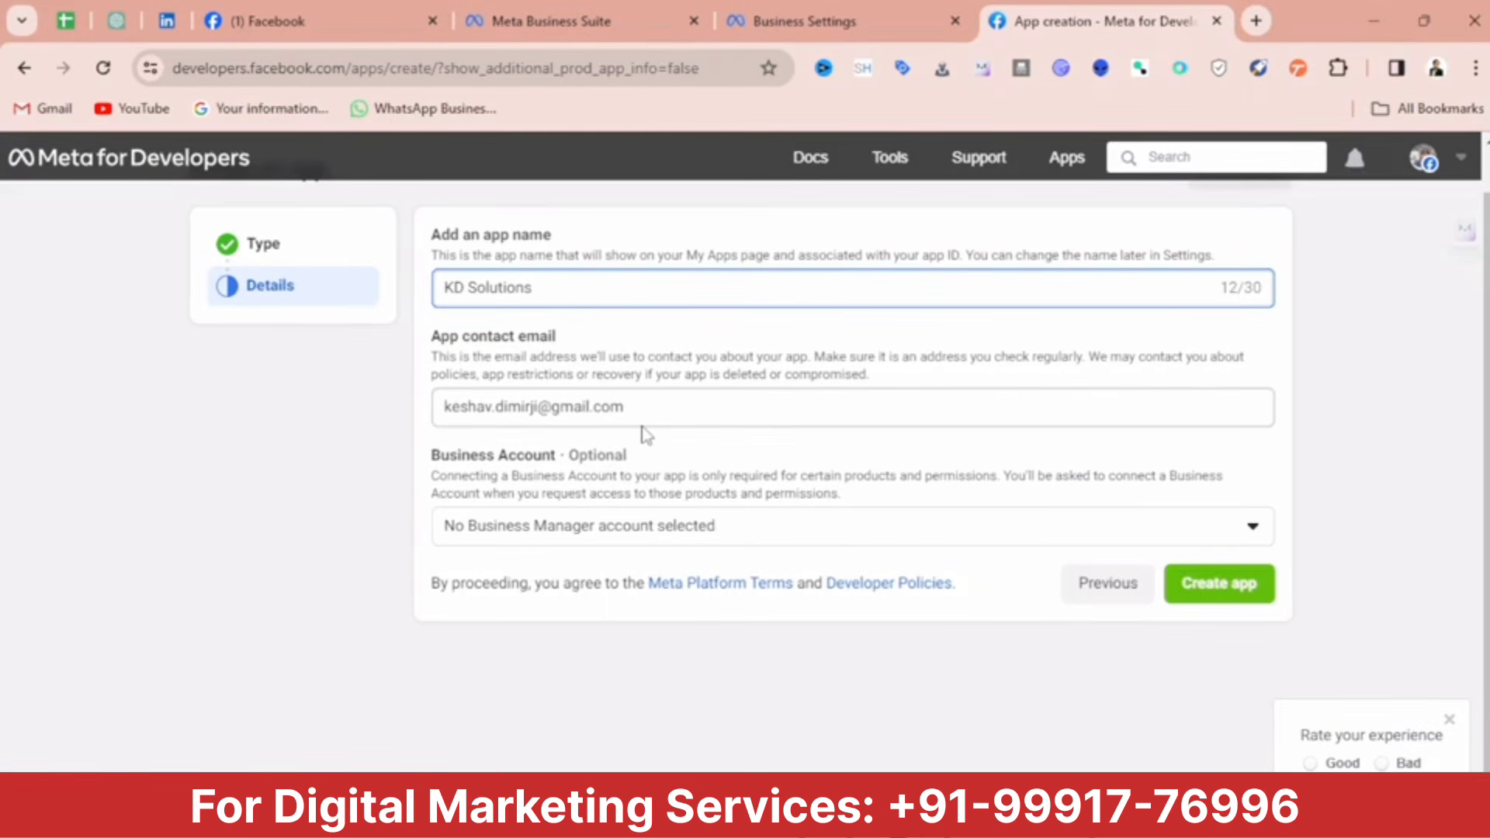
pyautogui.click(683, 525)
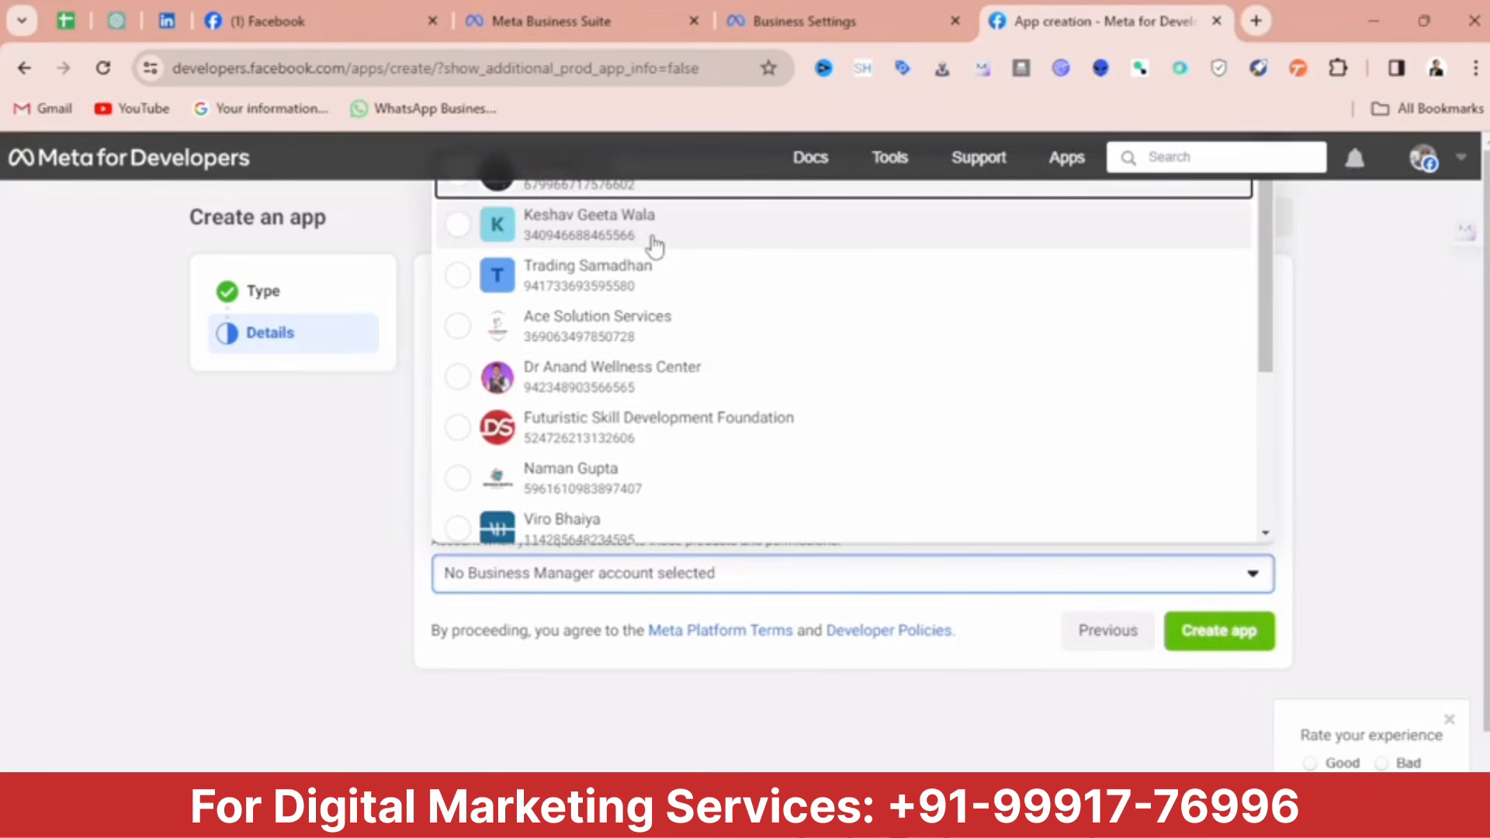
pyautogui.click(651, 188)
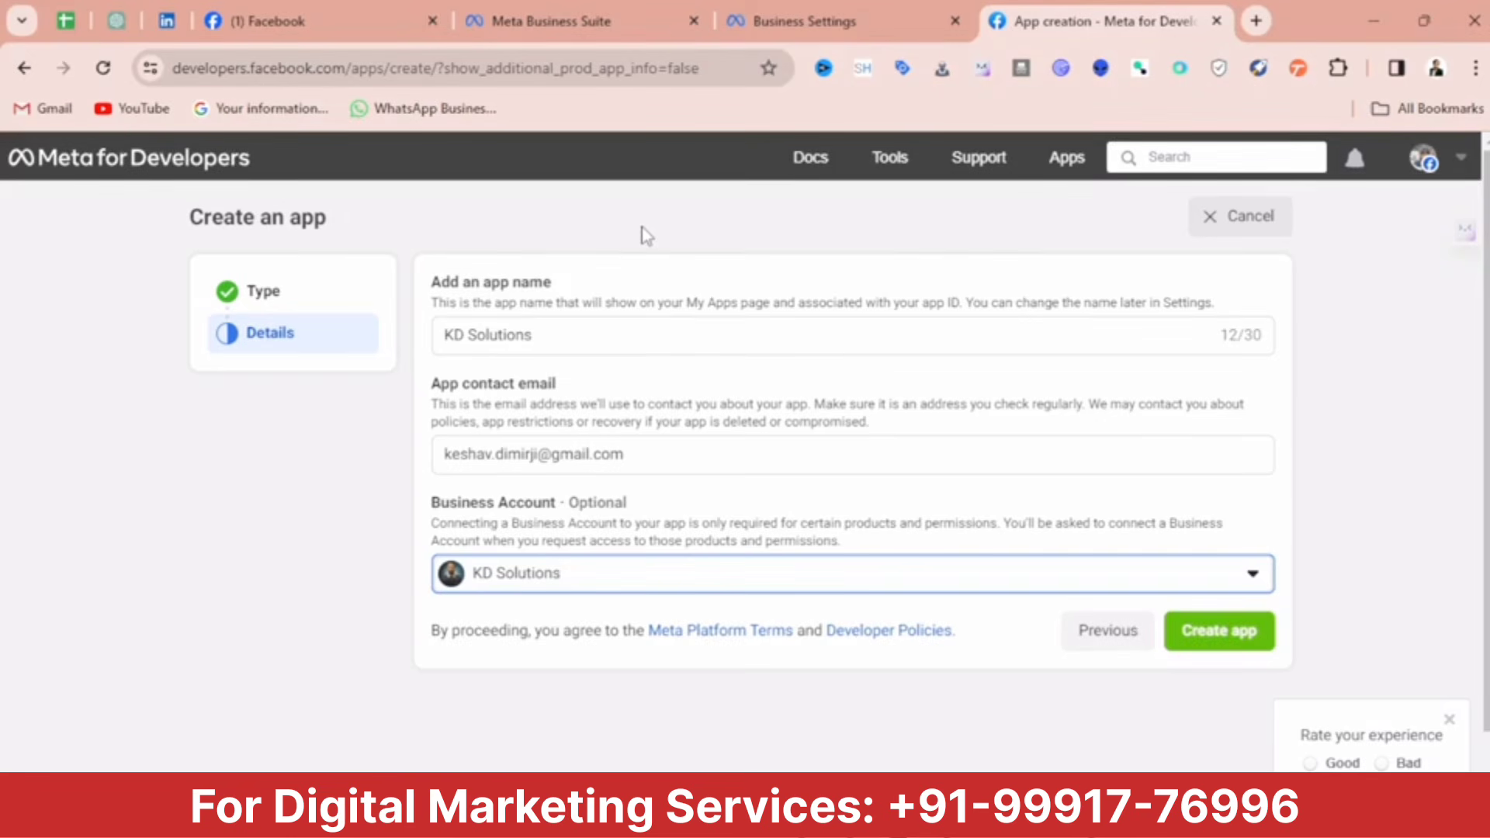
pyautogui.click(1191, 630)
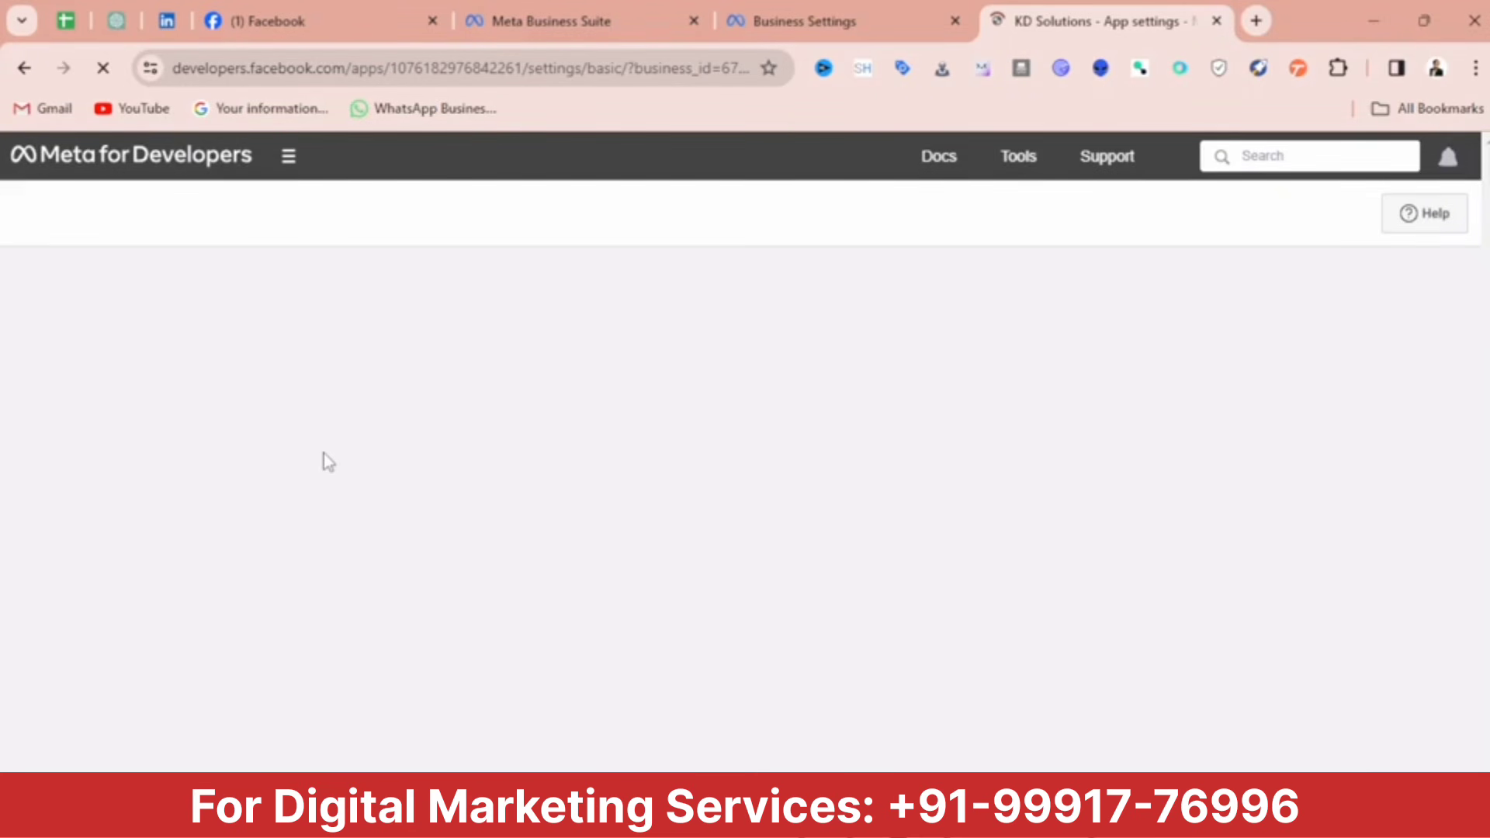
# Enter keshavdimri.com as the app domain, abandoning the app icon upload
pyautogui.click(526, 448)
pyautogui.write('k')
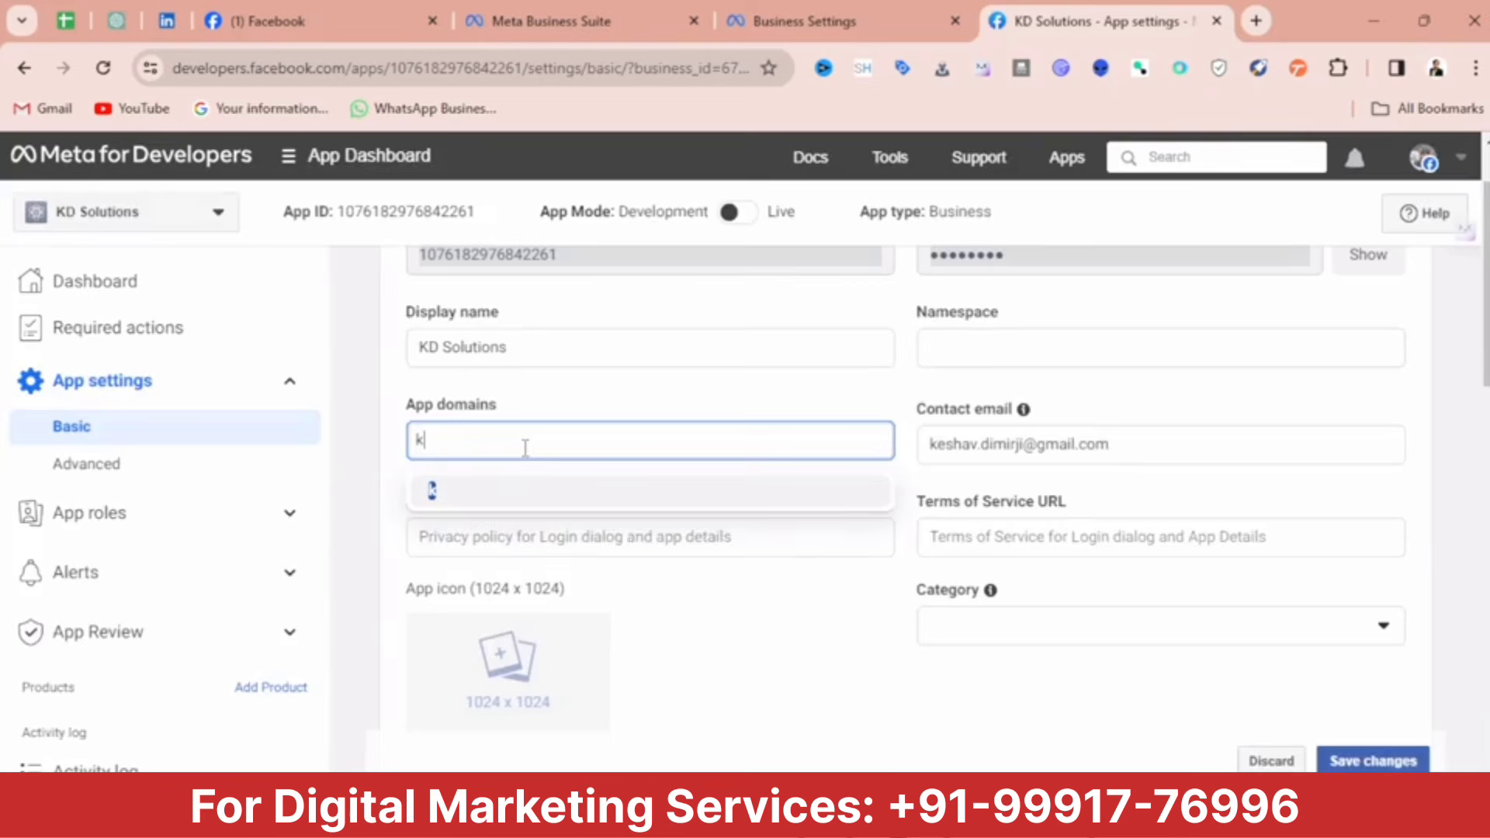
pyautogui.write('eshavdimri.com')
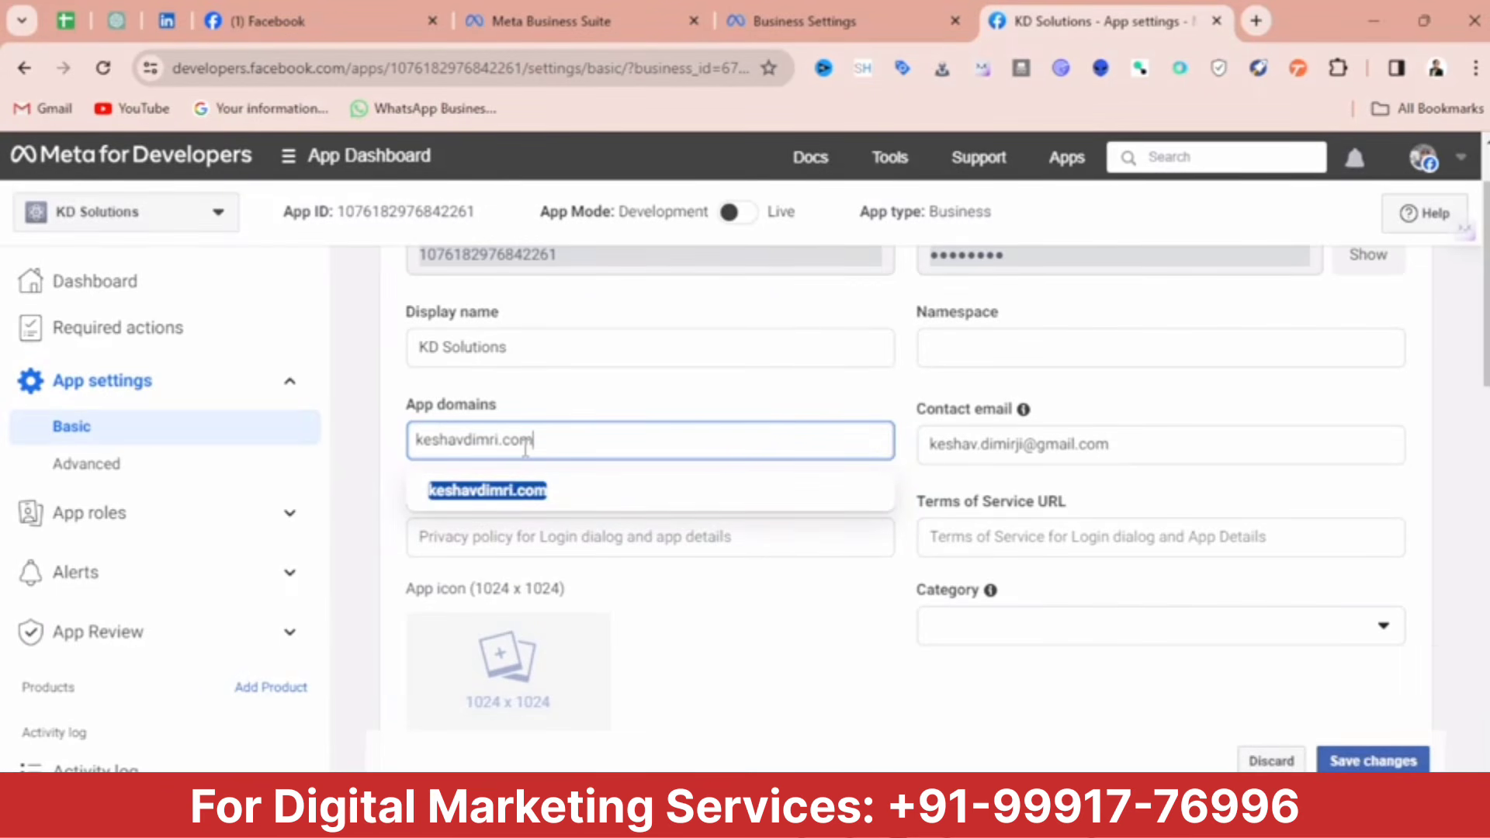
pyautogui.click(518, 641)
pyautogui.click(577, 388)
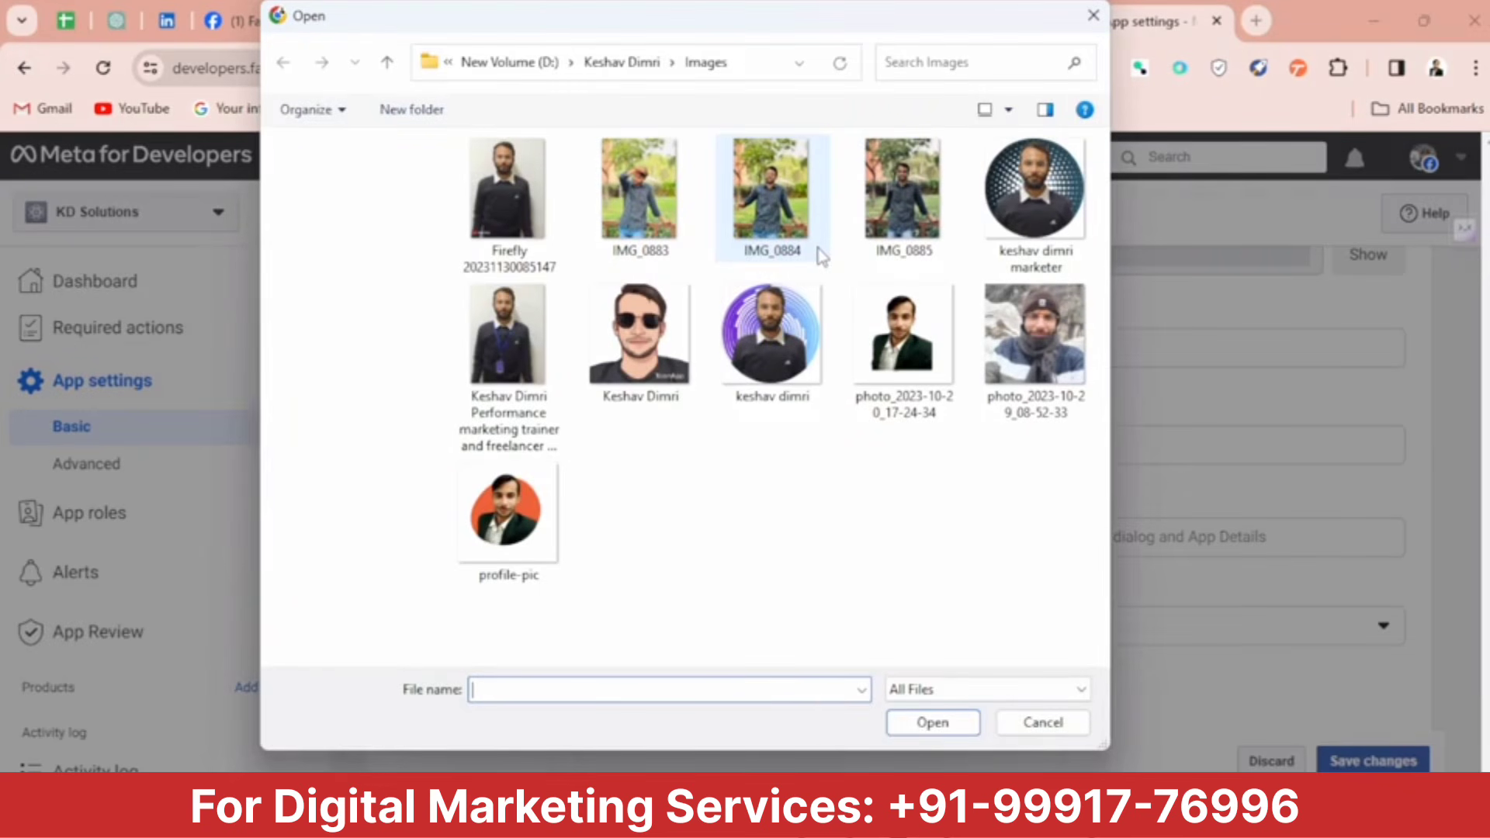
pyautogui.click(937, 716)
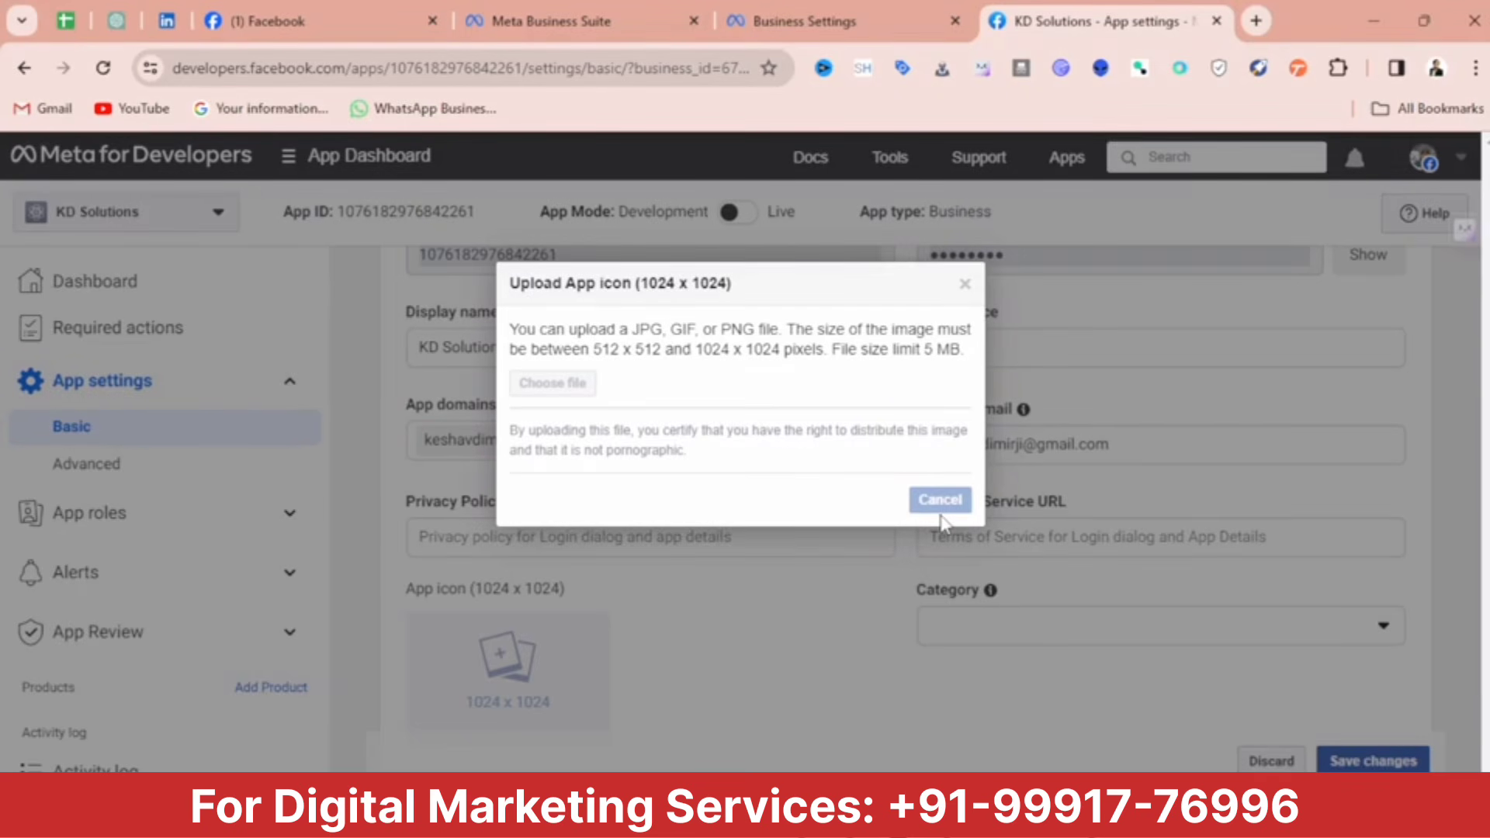
pyautogui.click(966, 285)
# Set the app category to Business and pages, then go to the company website
pyautogui.click(1044, 627)
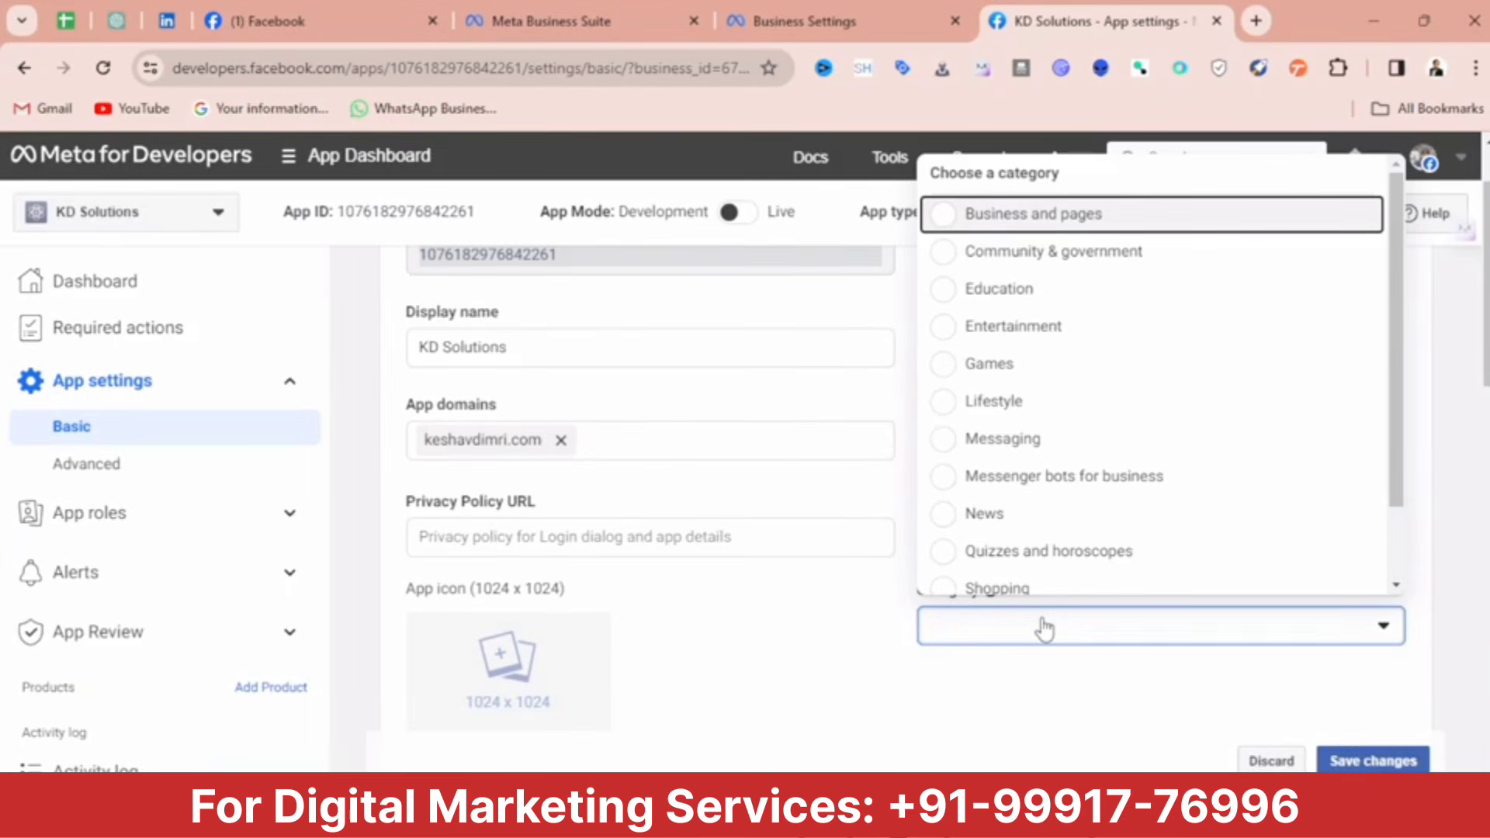
pyautogui.scroll(-2, 1024, 512)
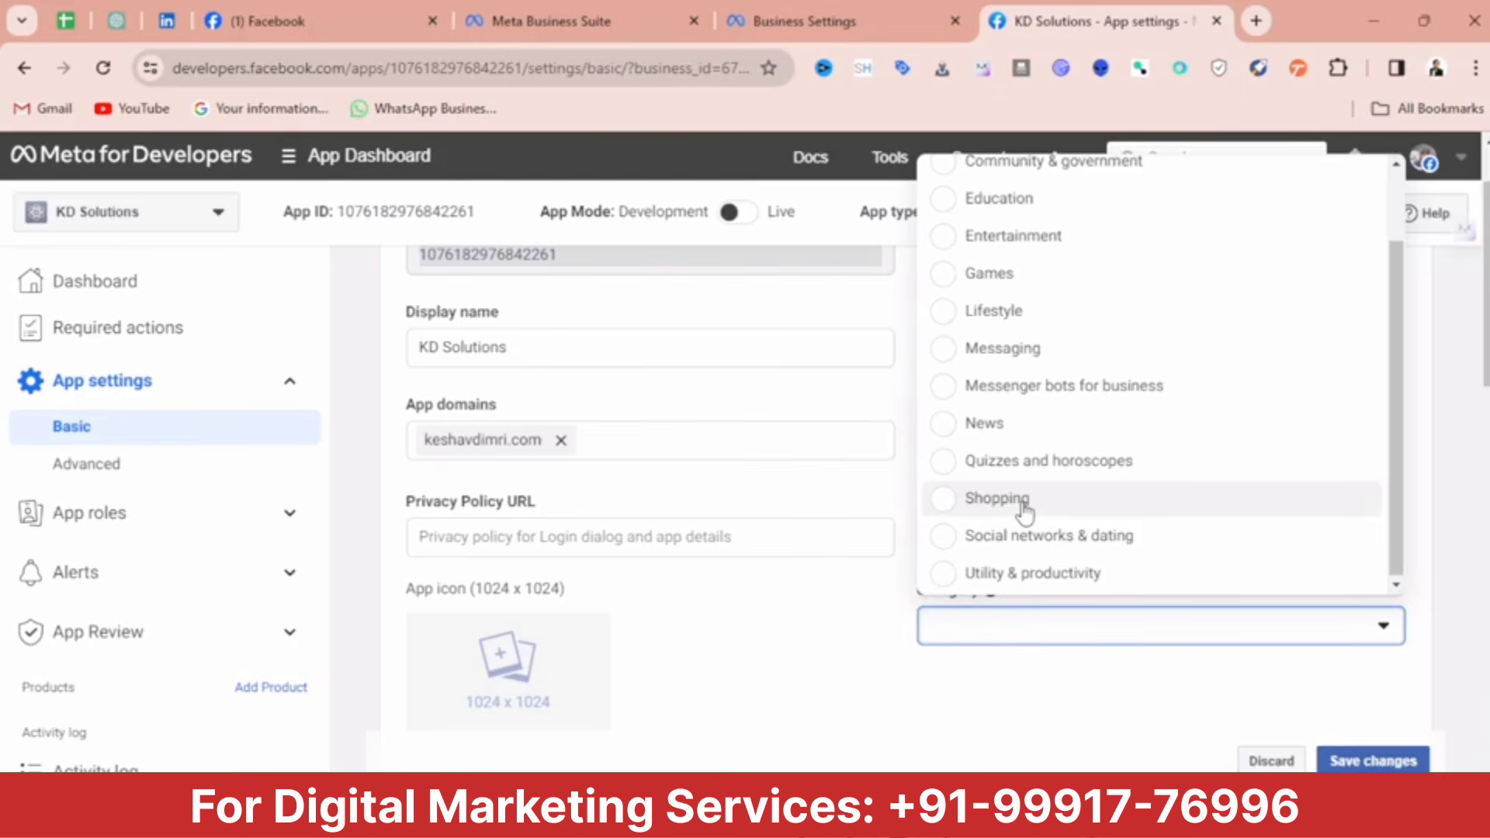
pyautogui.scroll(2, 1036, 223)
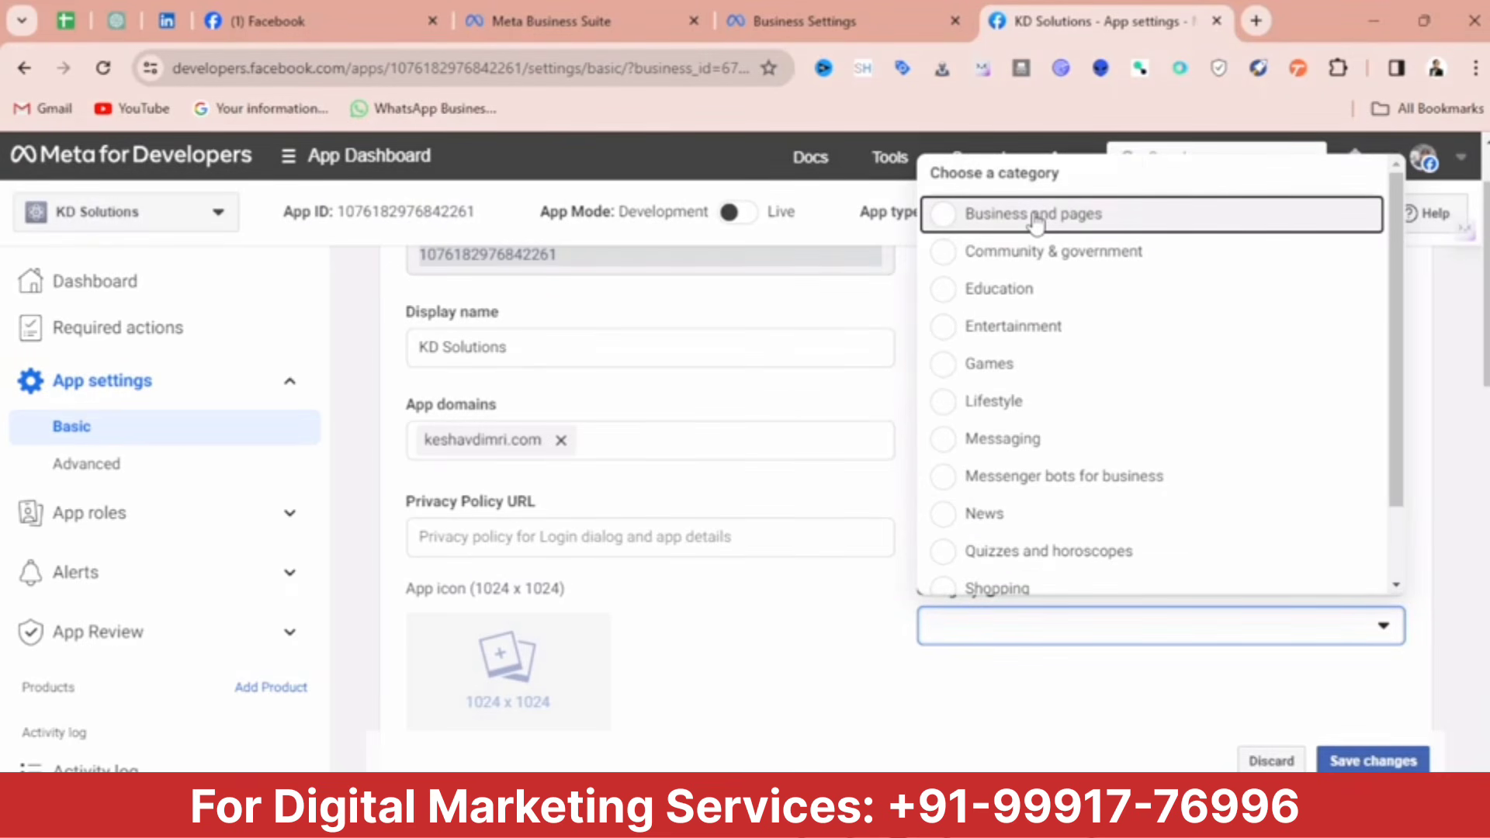
pyautogui.click(1036, 221)
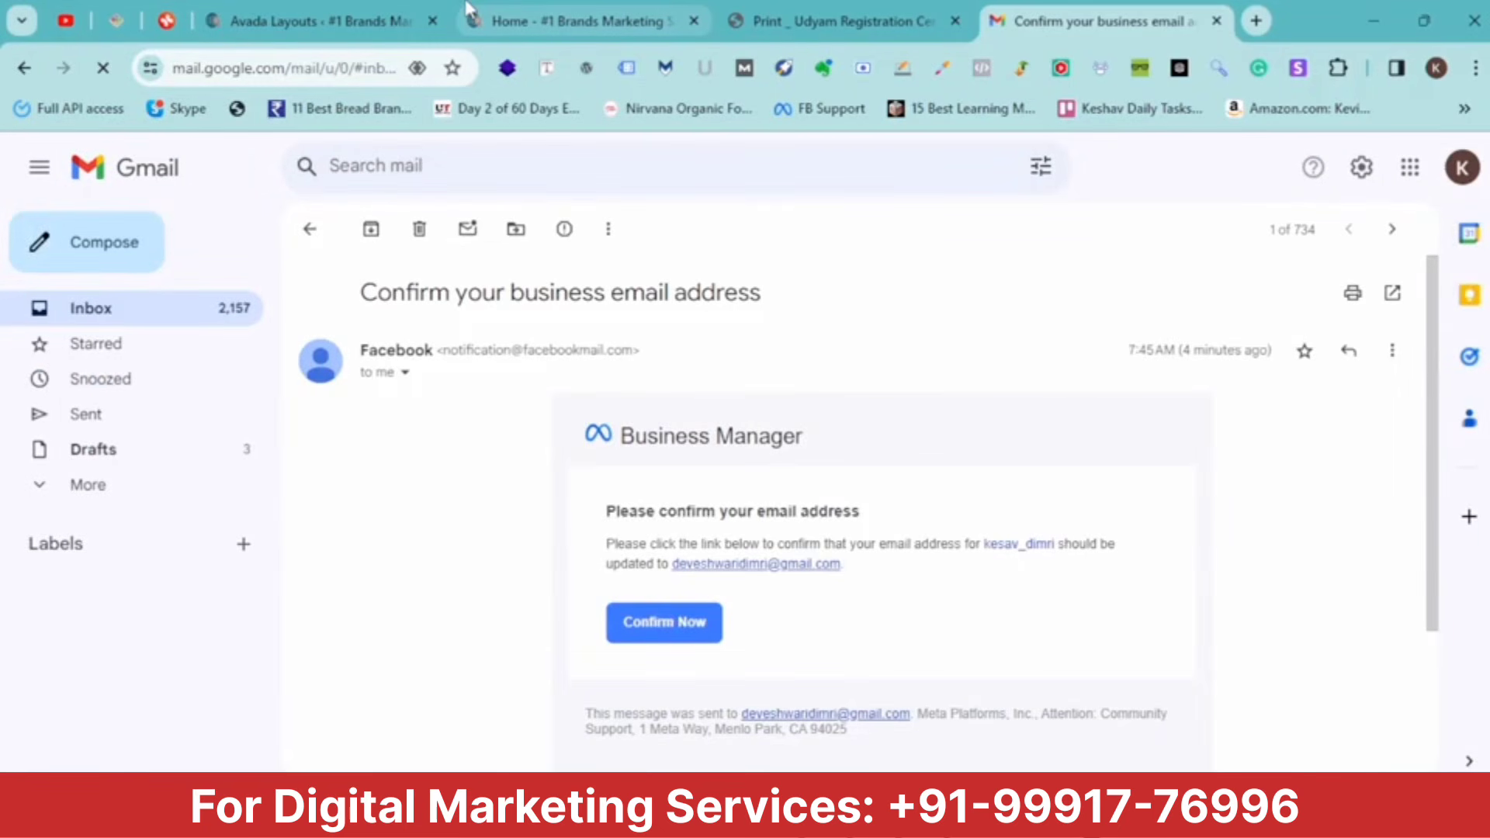
pyautogui.click(468, 11)
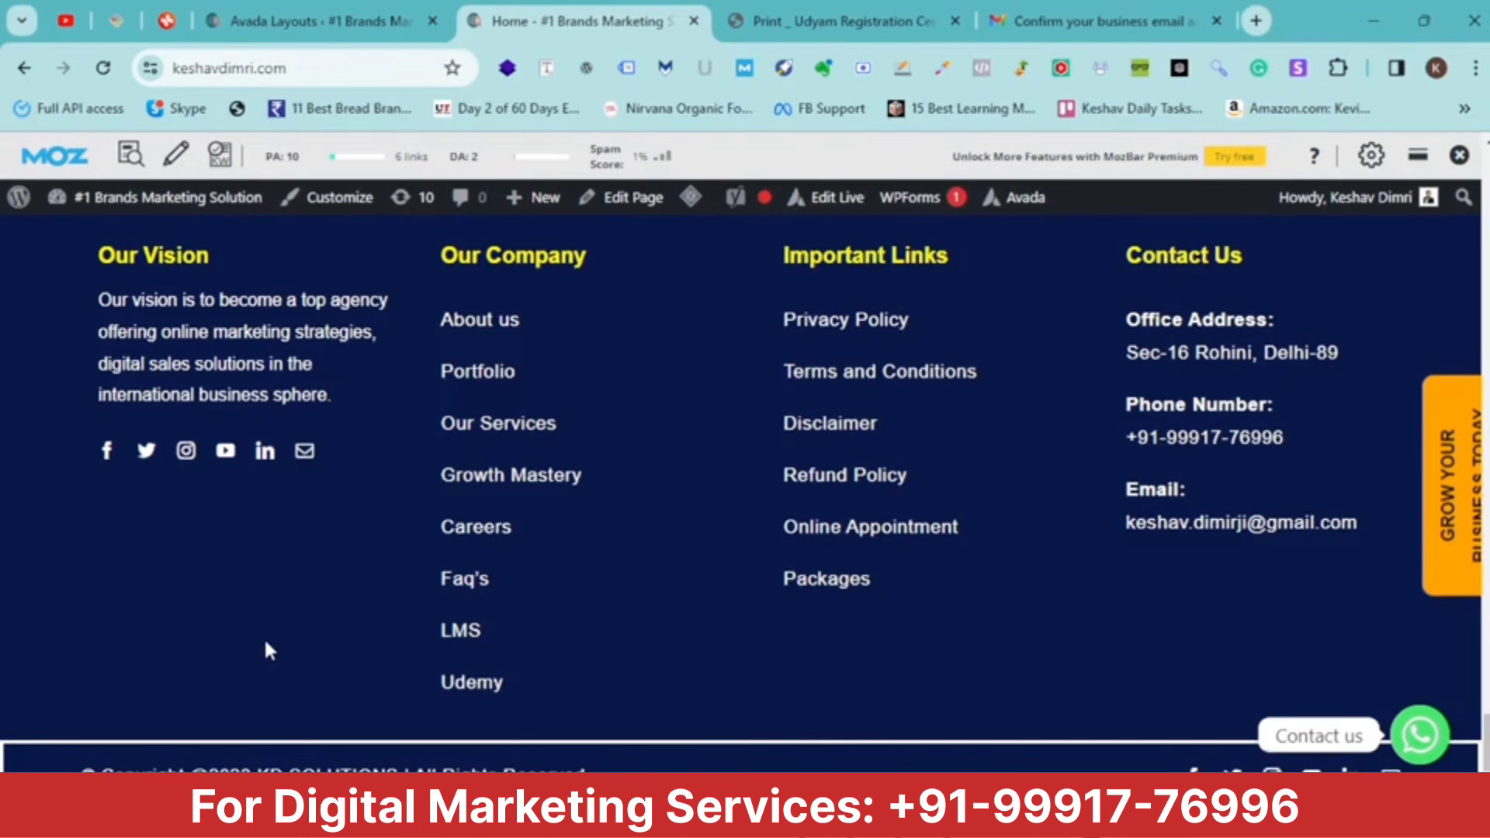
# Open keshavdimri.com's Privacy Policy page from the footer, then return to the app settings
pyautogui.scroll(-1, 275, 633)
pyautogui.scroll(6, 290, 632)
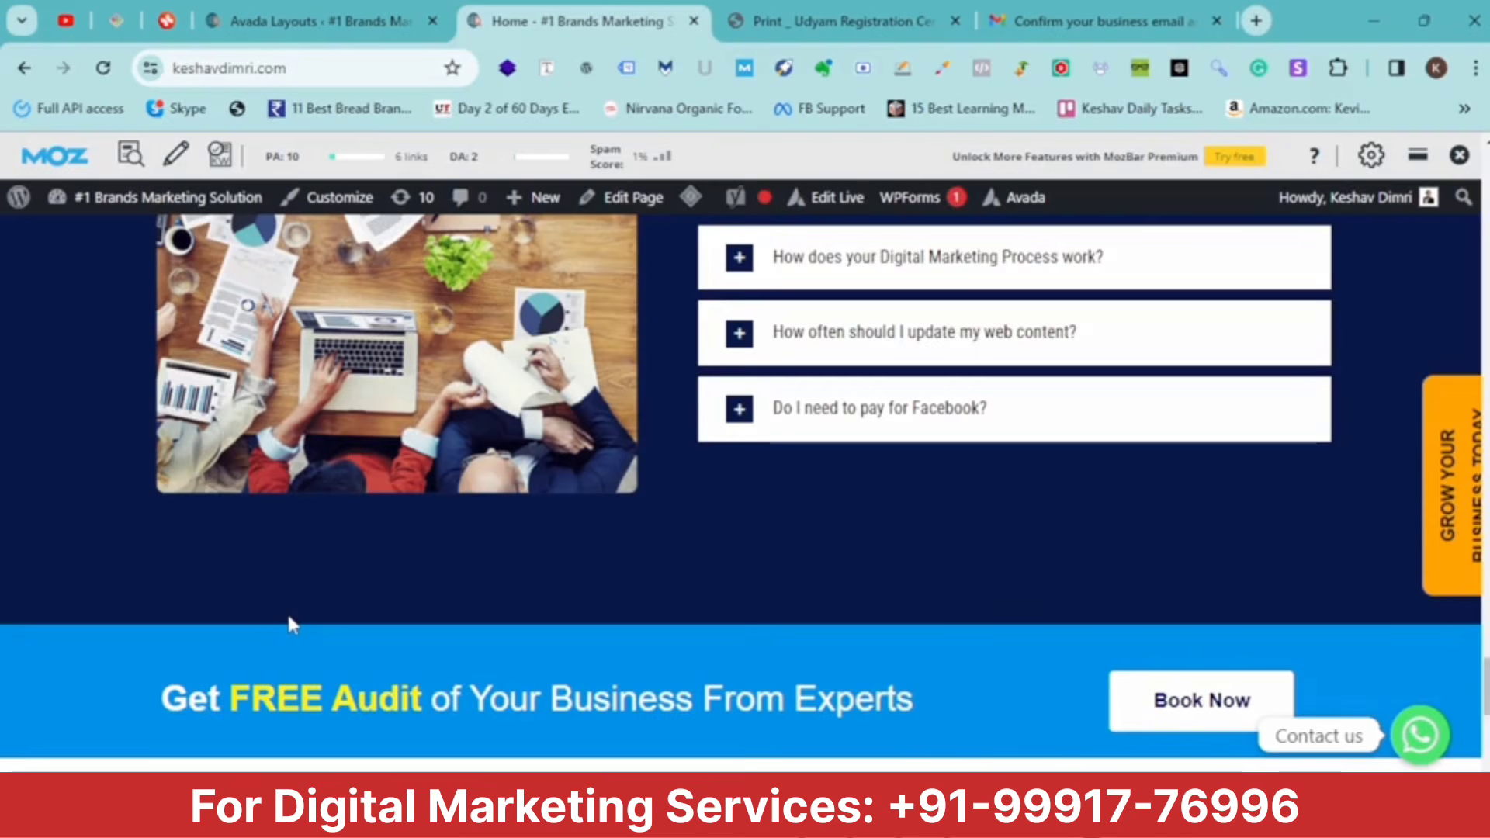
pyautogui.scroll(-6, 291, 625)
pyautogui.click(844, 421)
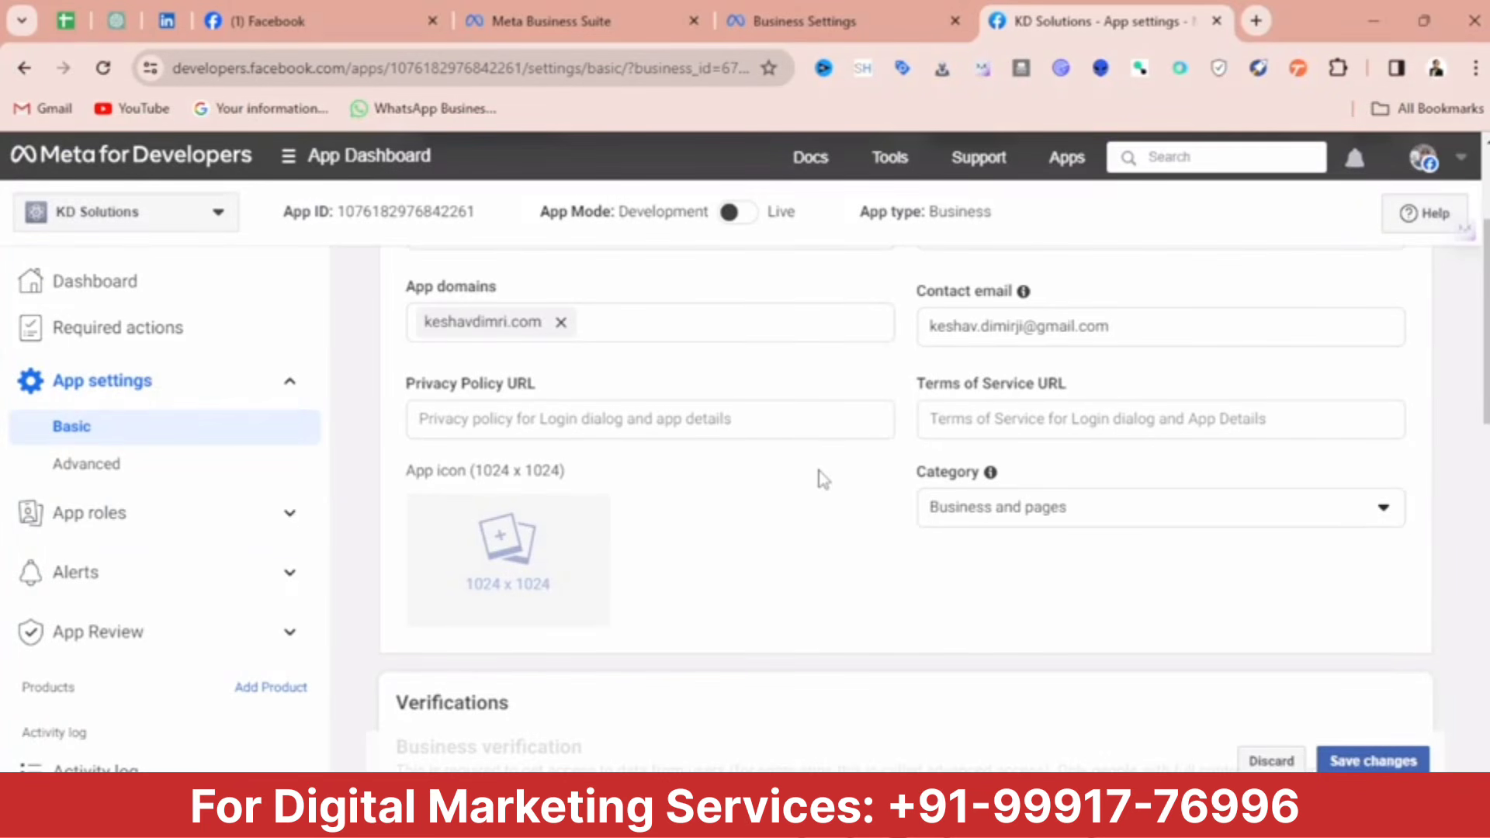
pyautogui.click(268, 71)
pyautogui.hotkey('ctrl', 'c')
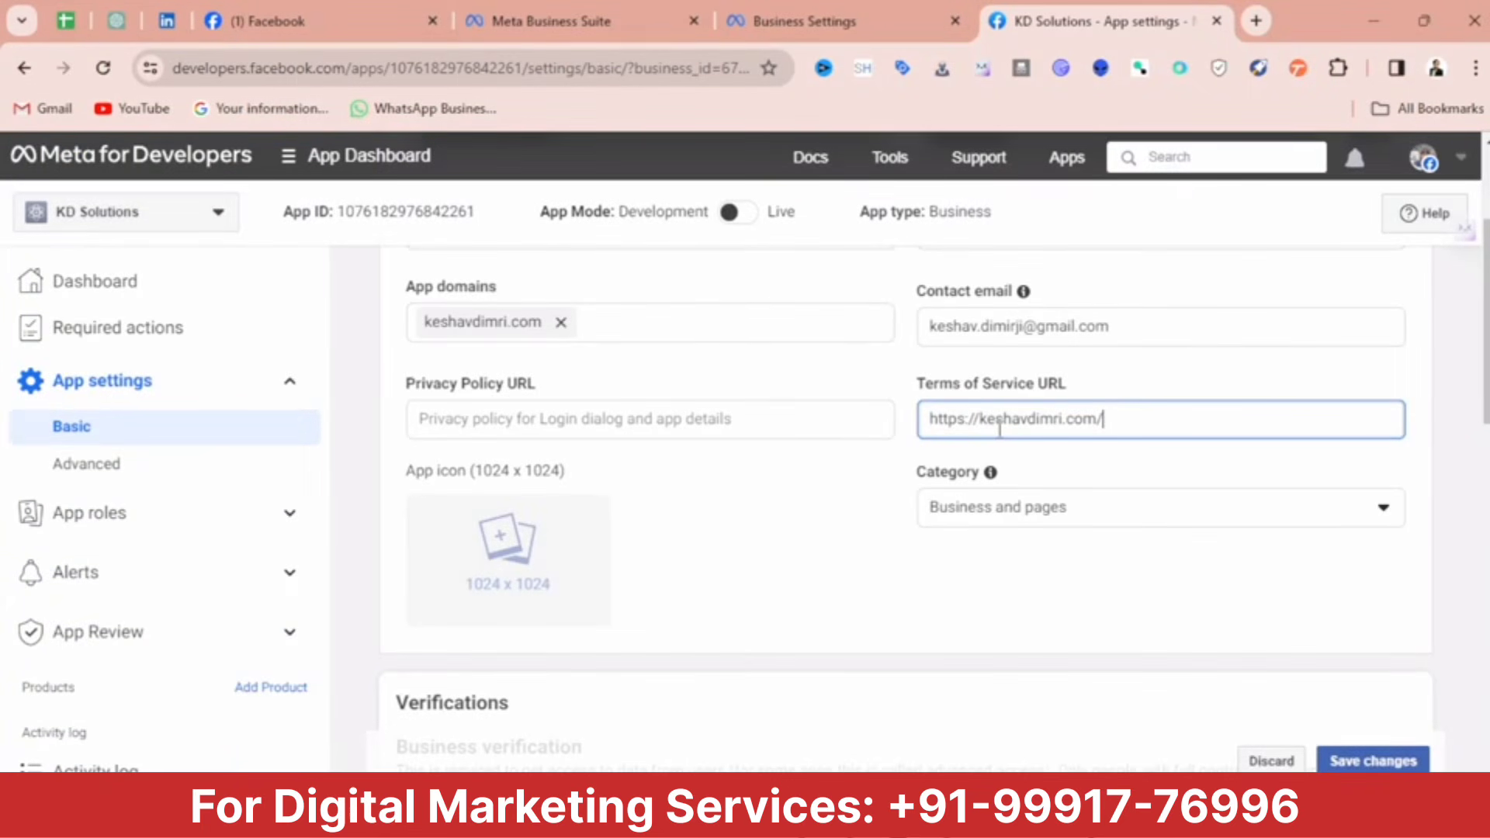
# Fill the Terms of Service and Privacy Policy URLs with keshavdimri.com's terms-and-conditions and privacy-policy pages
pyautogui.write('terms-and-condi')
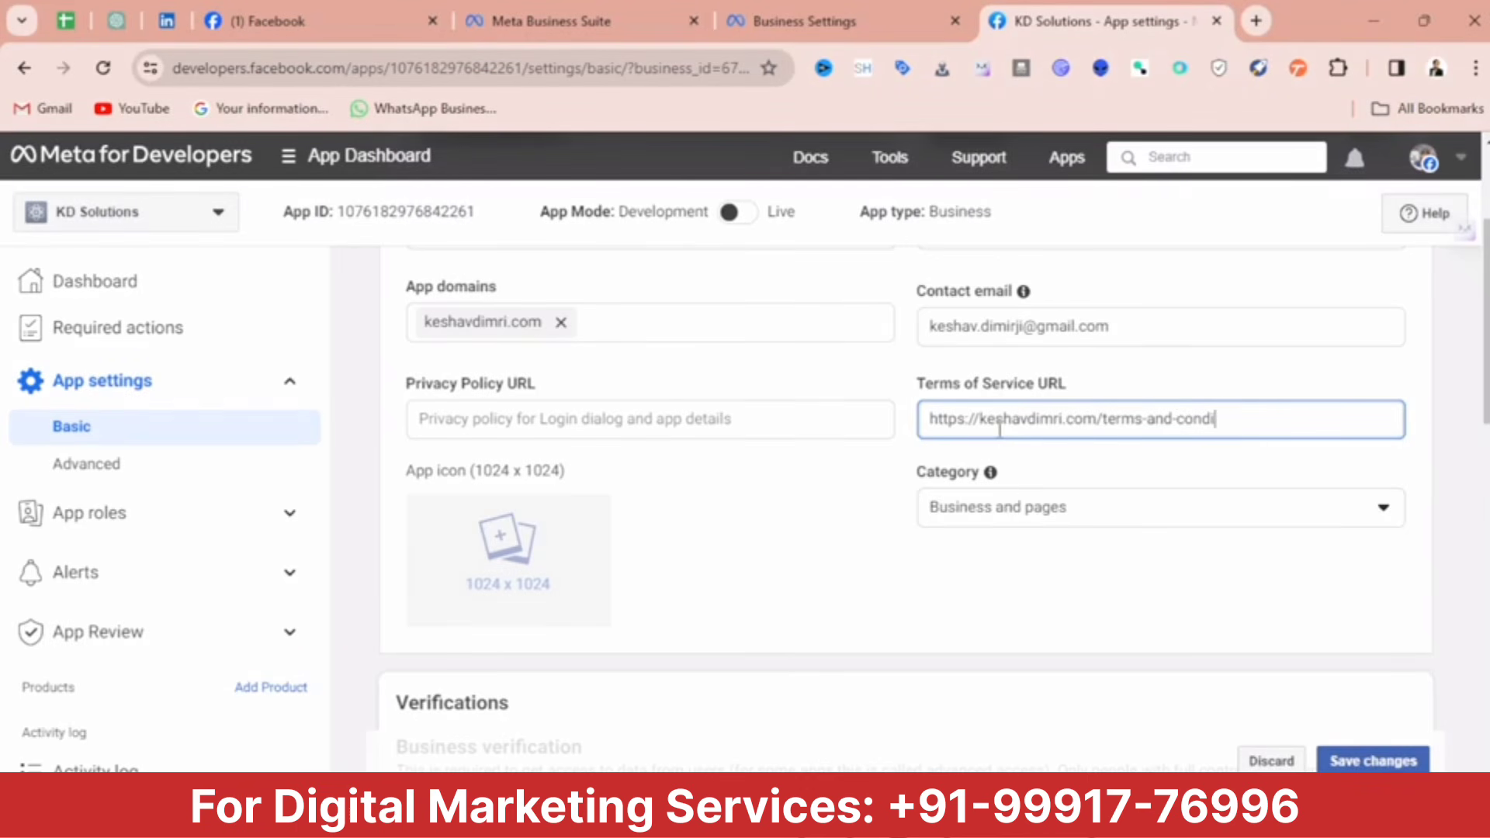
pyautogui.write('tions')
pyautogui.click(506, 419)
pyautogui.hotkey('ctrl', 'v')
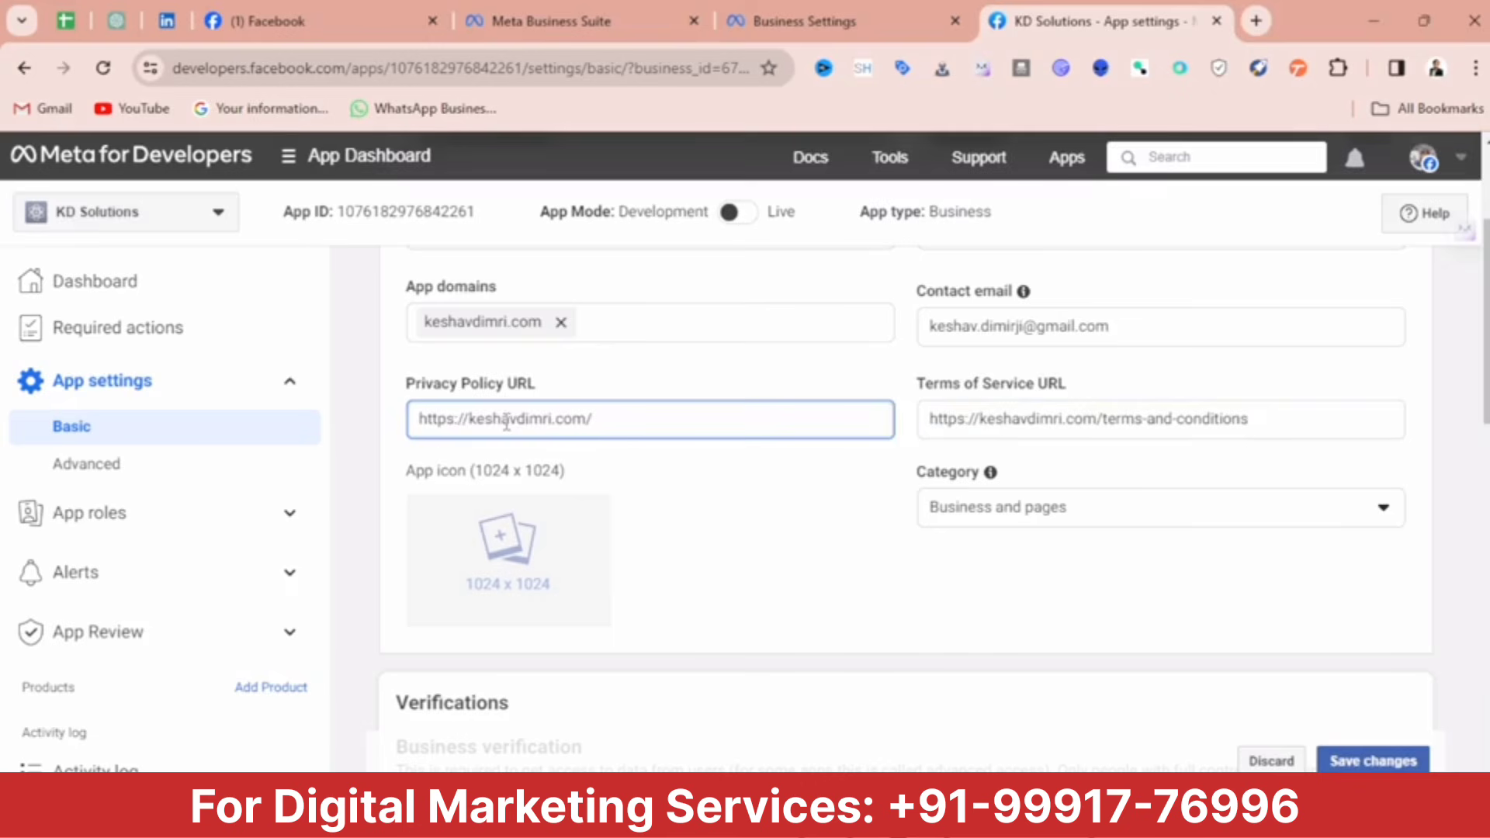
pyautogui.write('privacy-policy')
# Save the app settings and start business verification
pyautogui.scroll(-4, 506, 422)
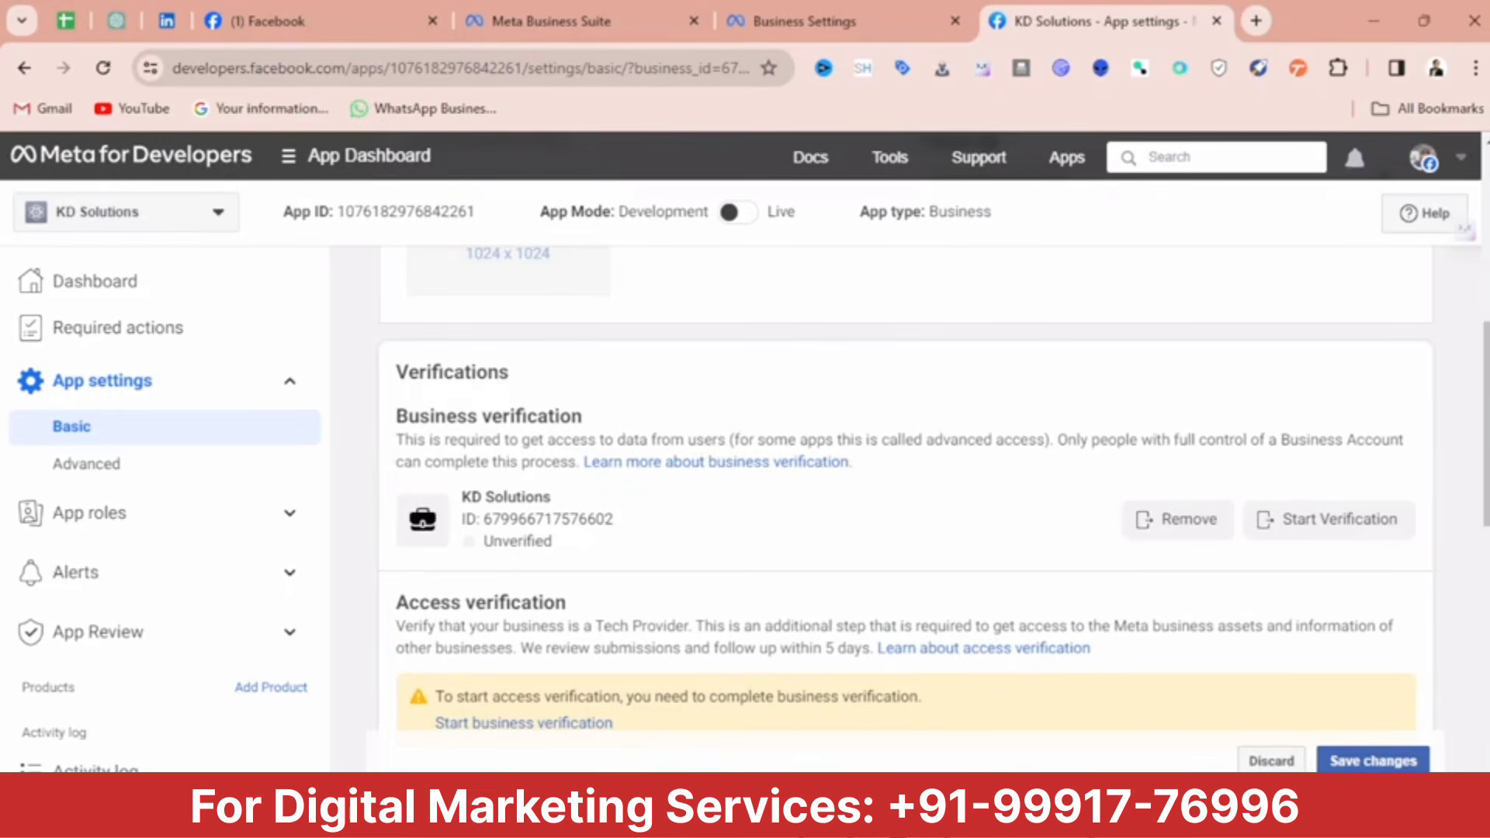
pyautogui.click(1407, 764)
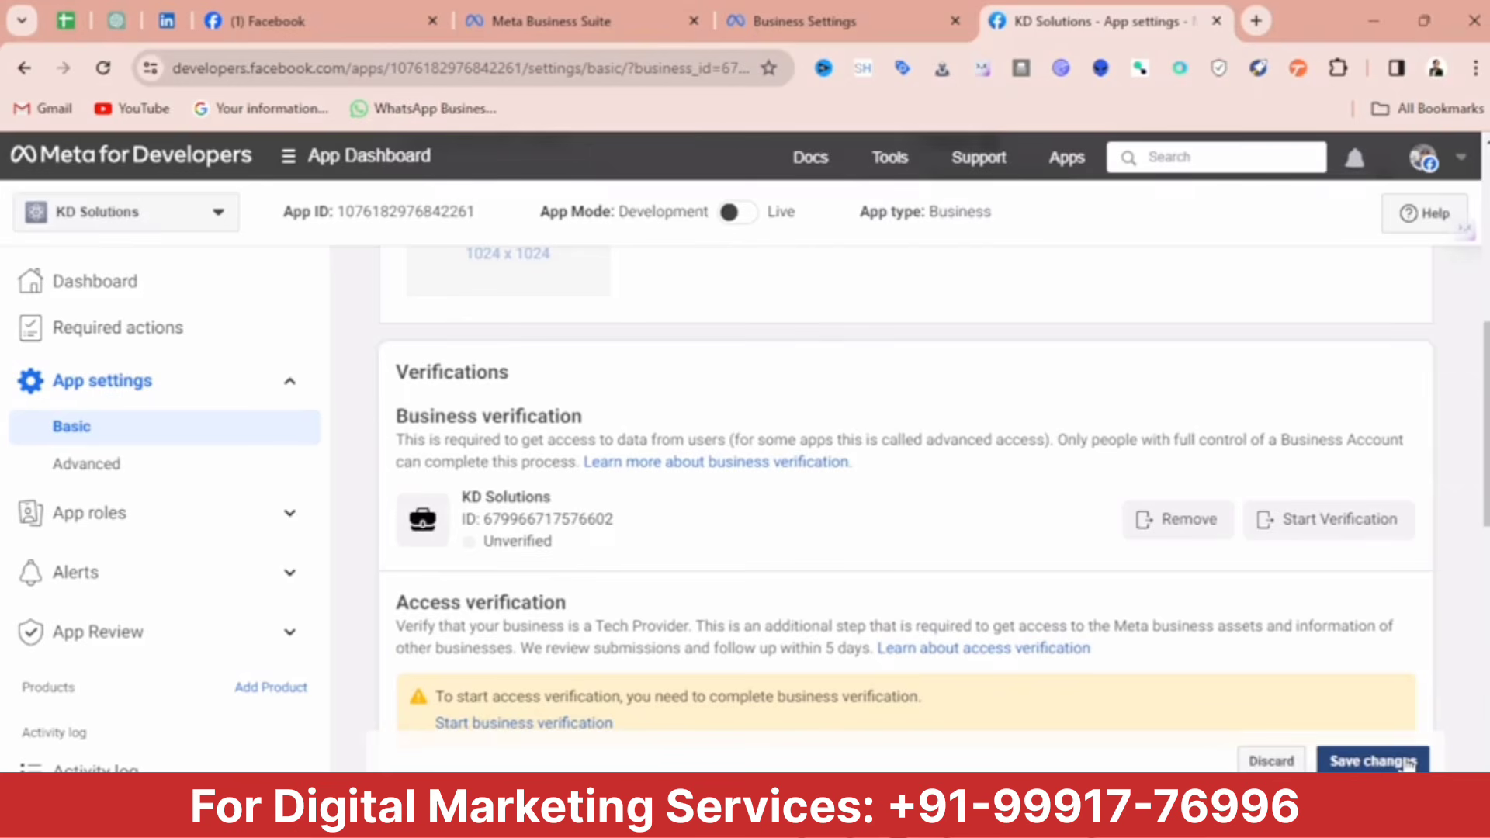
pyautogui.click(1408, 764)
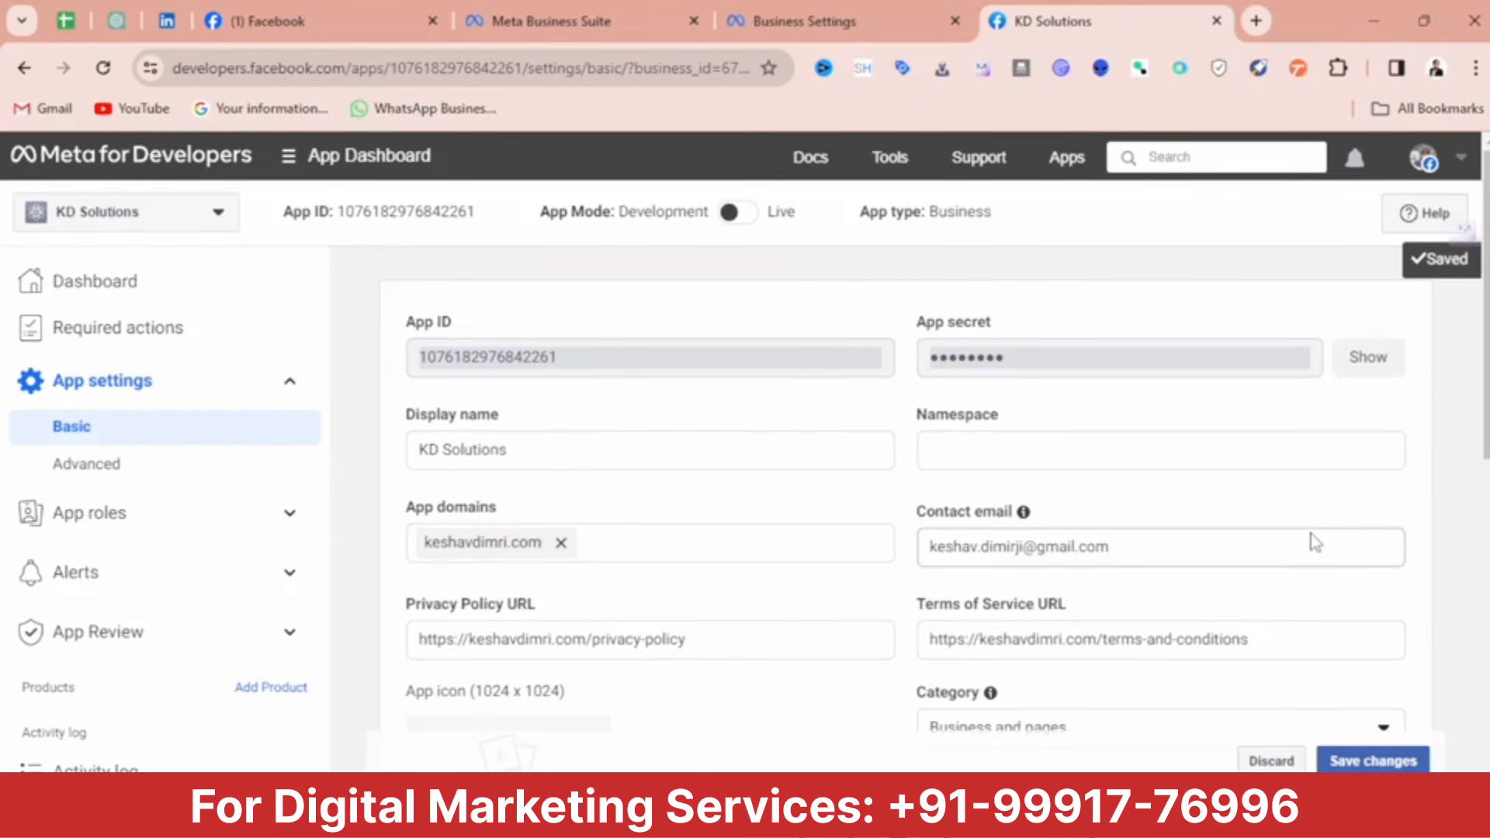
pyautogui.scroll(-10, 605, 435)
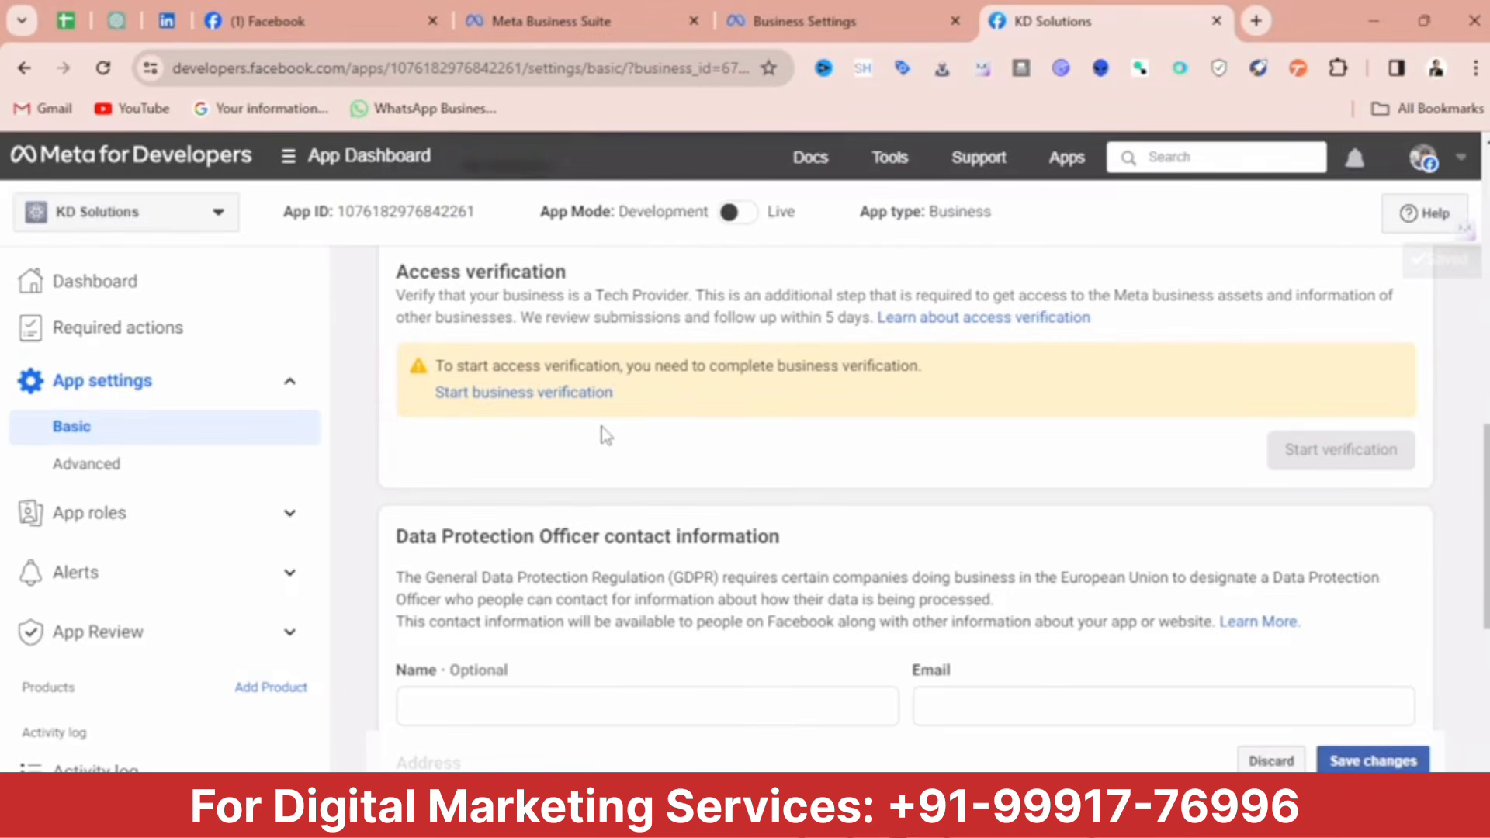
pyautogui.click(588, 395)
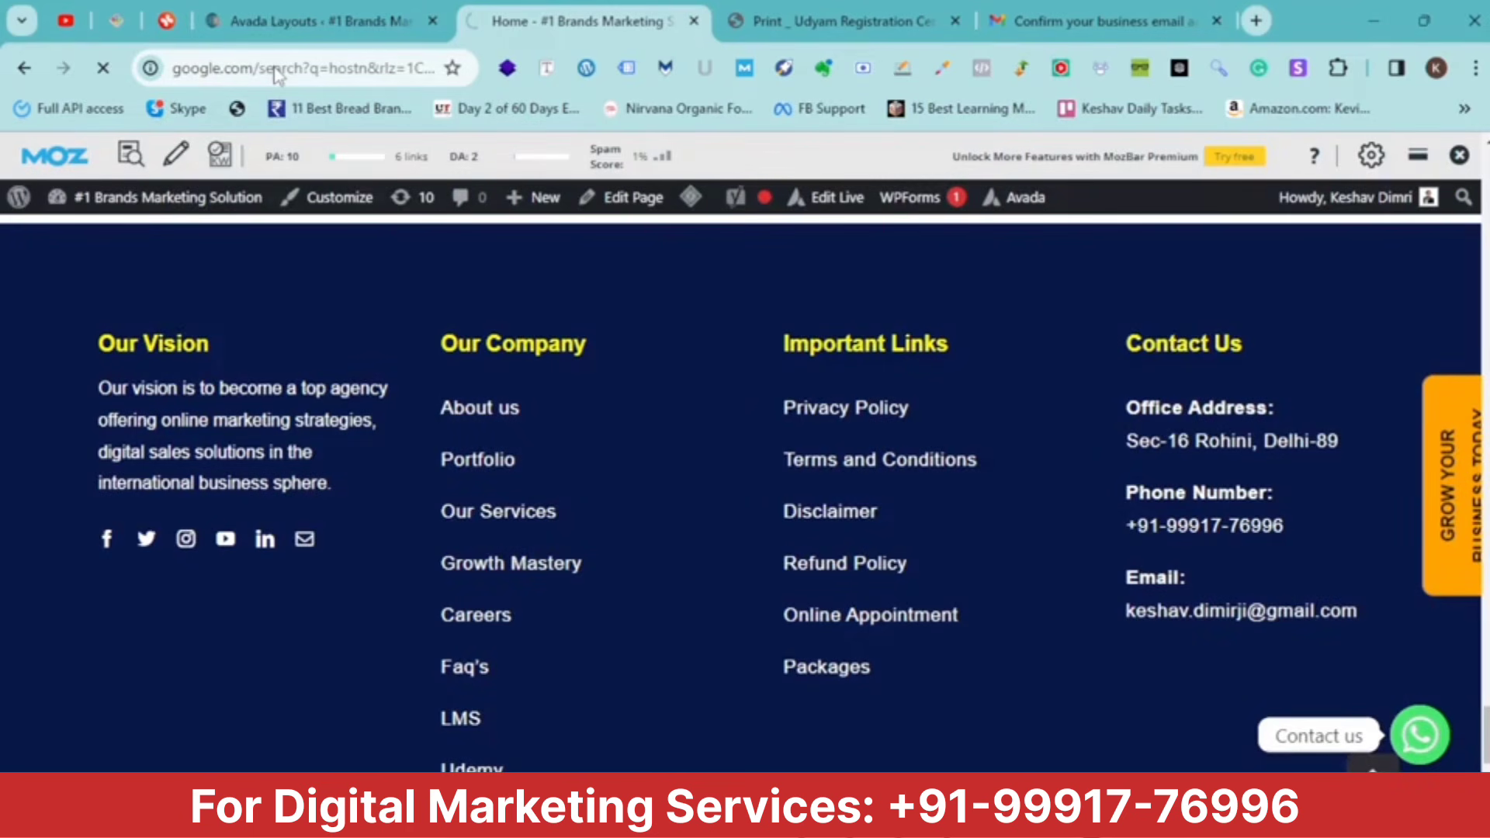
# Start entering 'hostin' in the address bar to head to Hostinger
pyautogui.click(279, 70)
pyautogui.write('hostin')
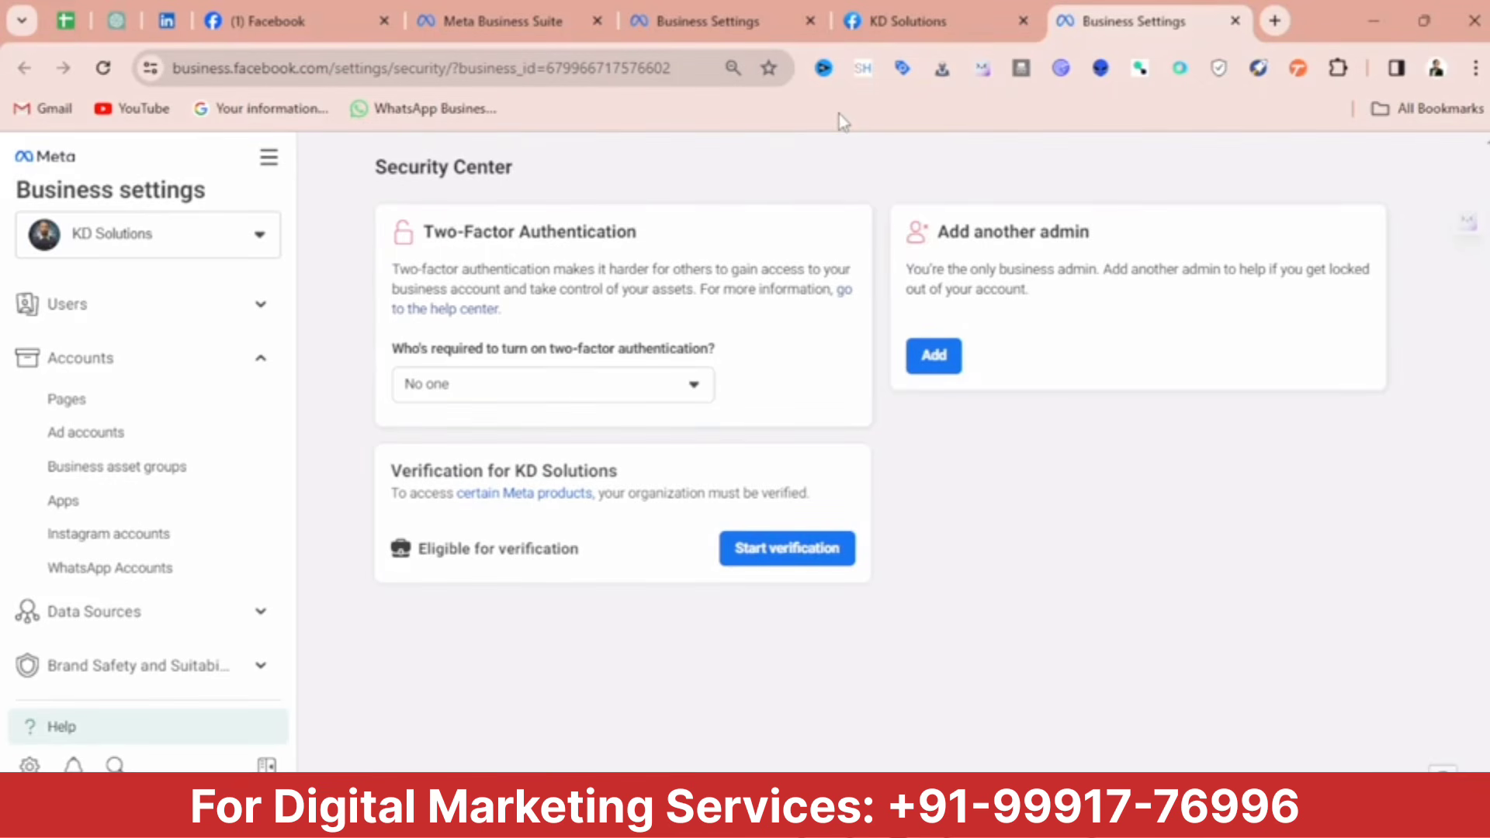
# Start verifying KD Solutions from Security Center, confirming the country and business details
pyautogui.click(741, 21)
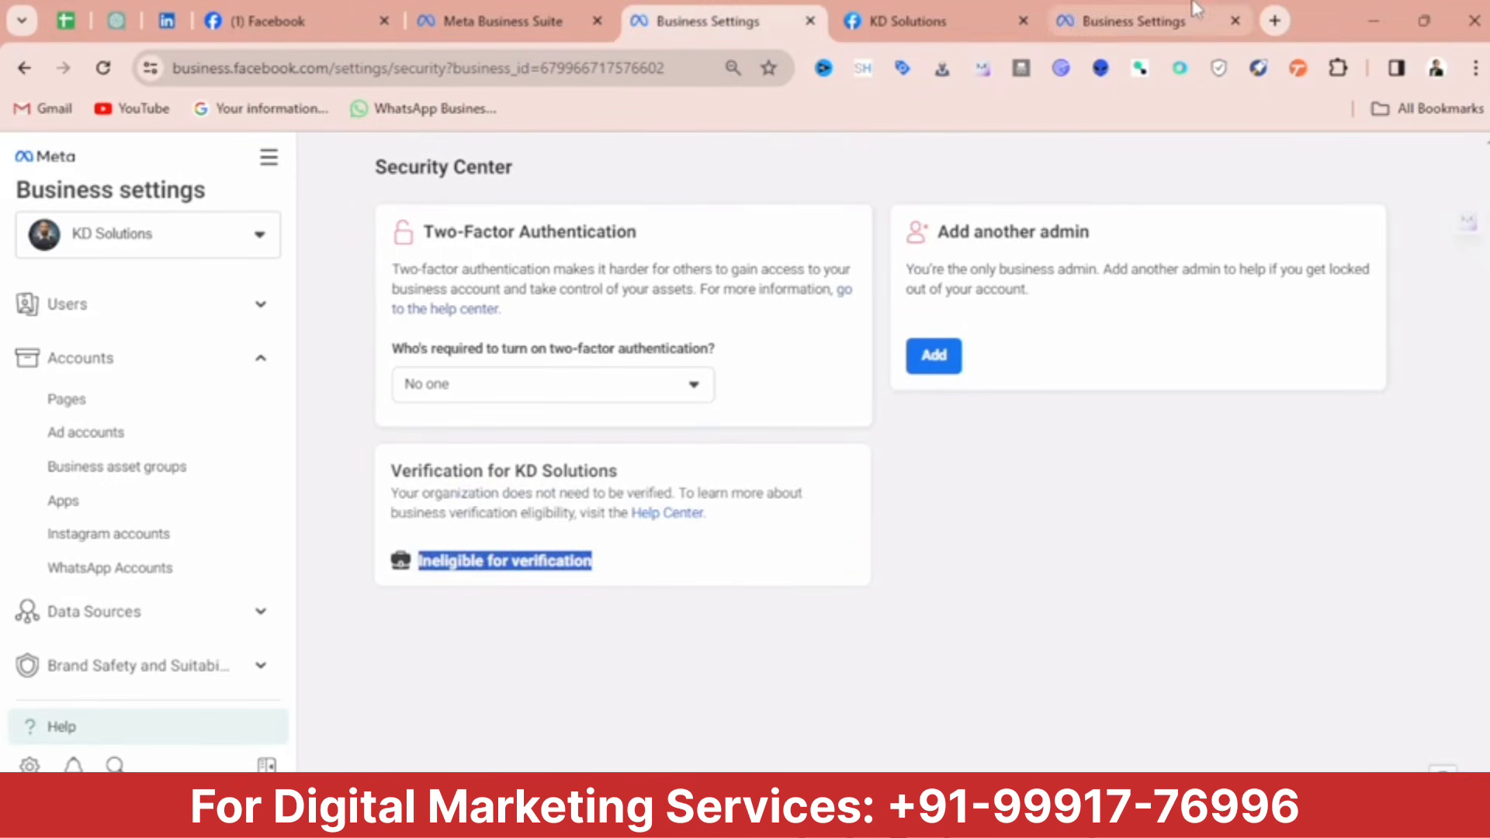
pyautogui.moveTo(1195, 9); pyautogui.dragTo(981, 17)
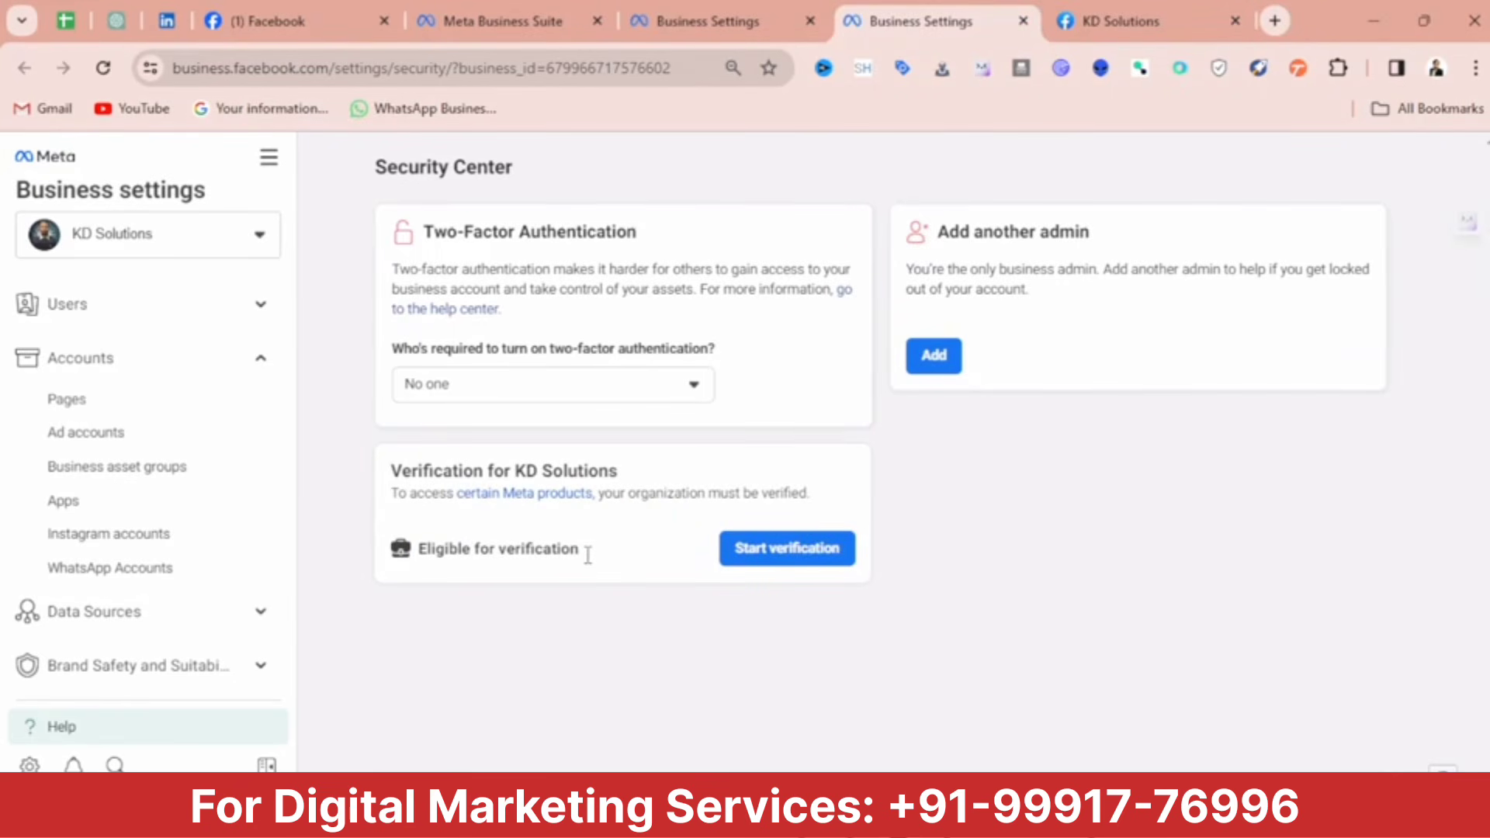
pyautogui.tripleClick(587, 555)
pyautogui.click(807, 548)
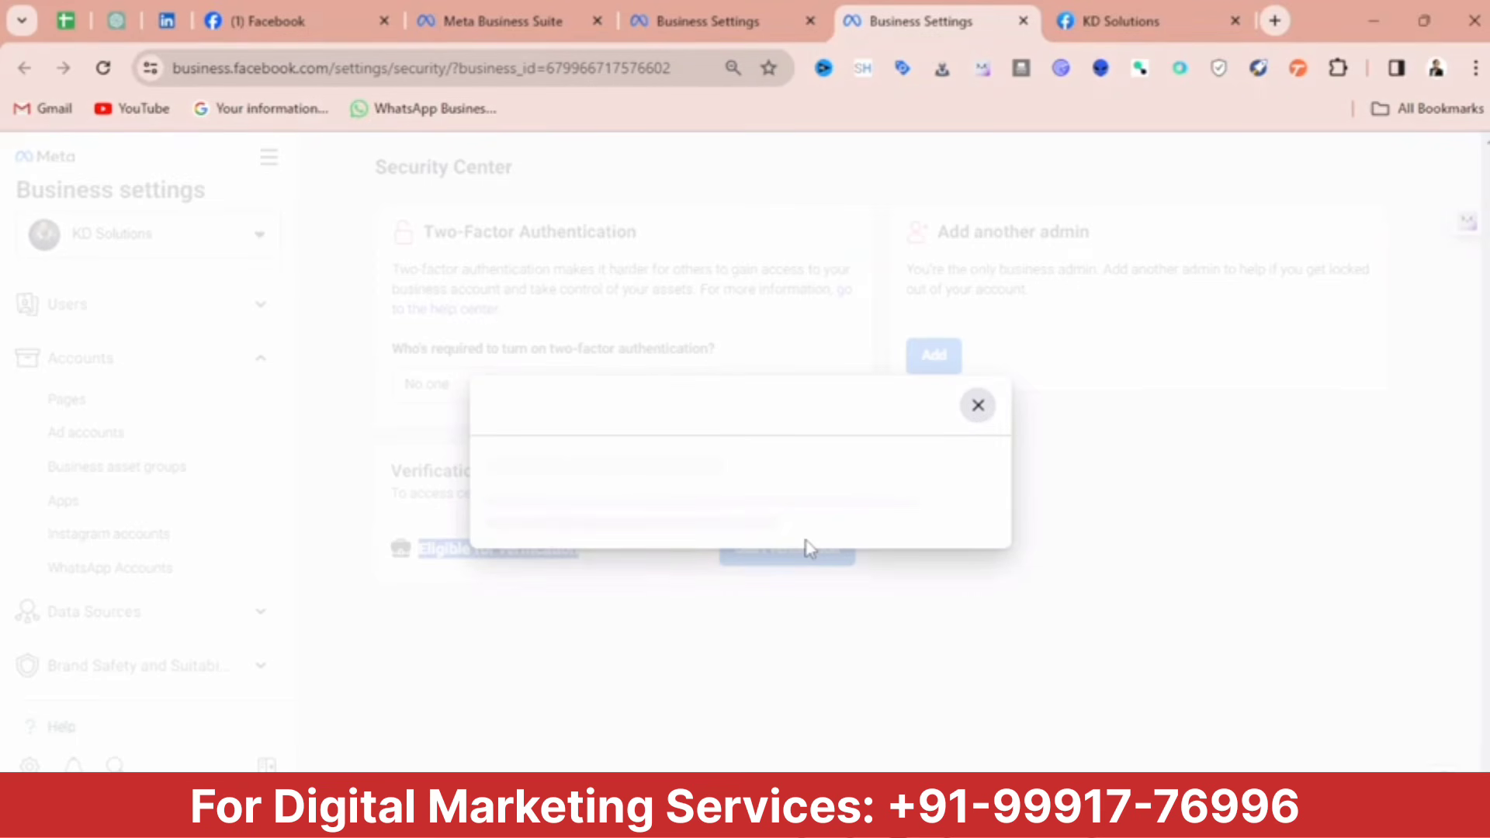
pyautogui.click(940, 361)
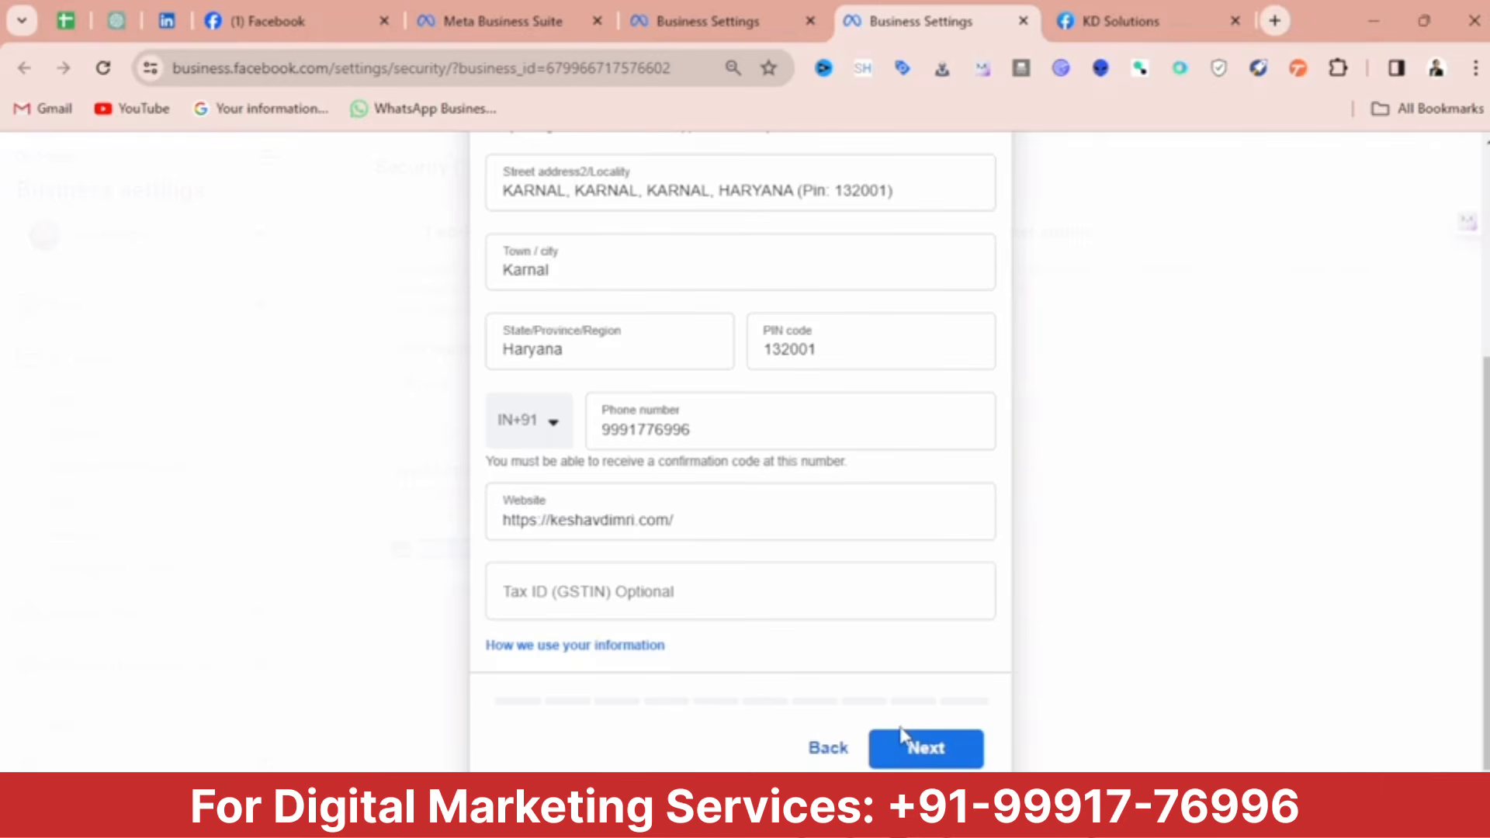
pyautogui.click(902, 735)
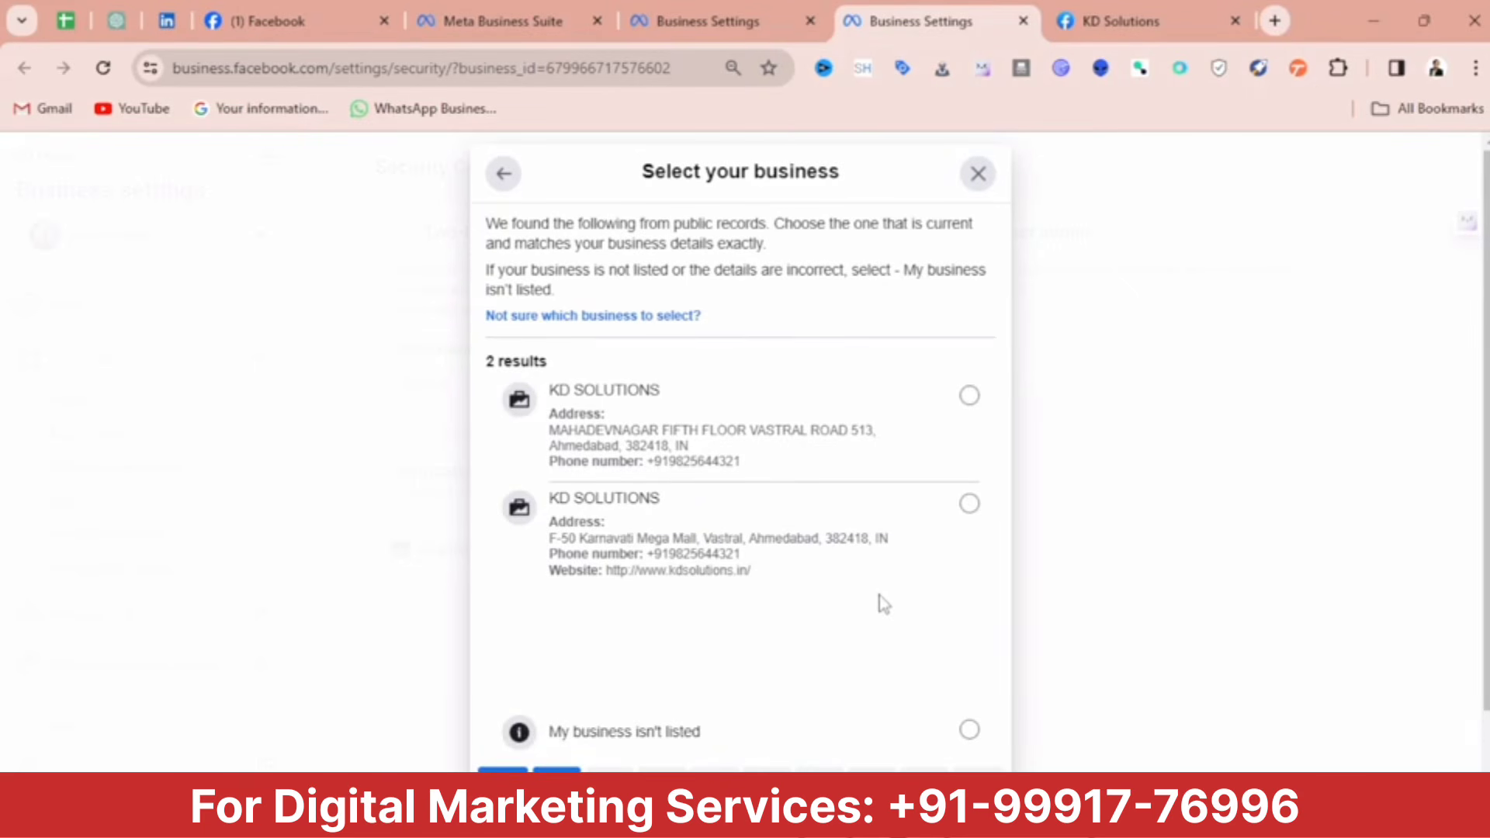
# Mark the business as not listed and choose Email as the confirmation method
pyautogui.scroll(-1, 698, 698)
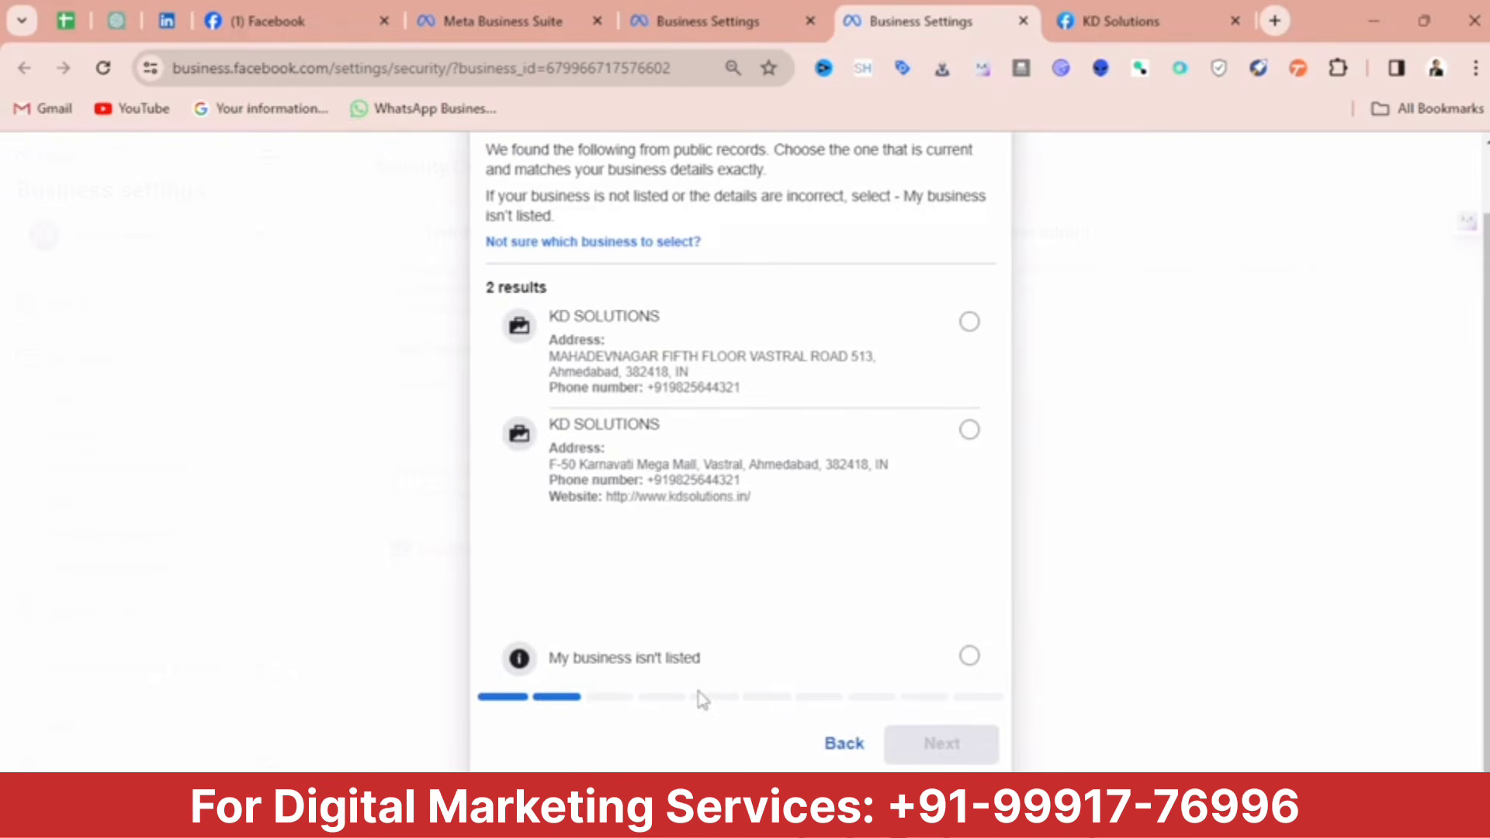
pyautogui.click(968, 657)
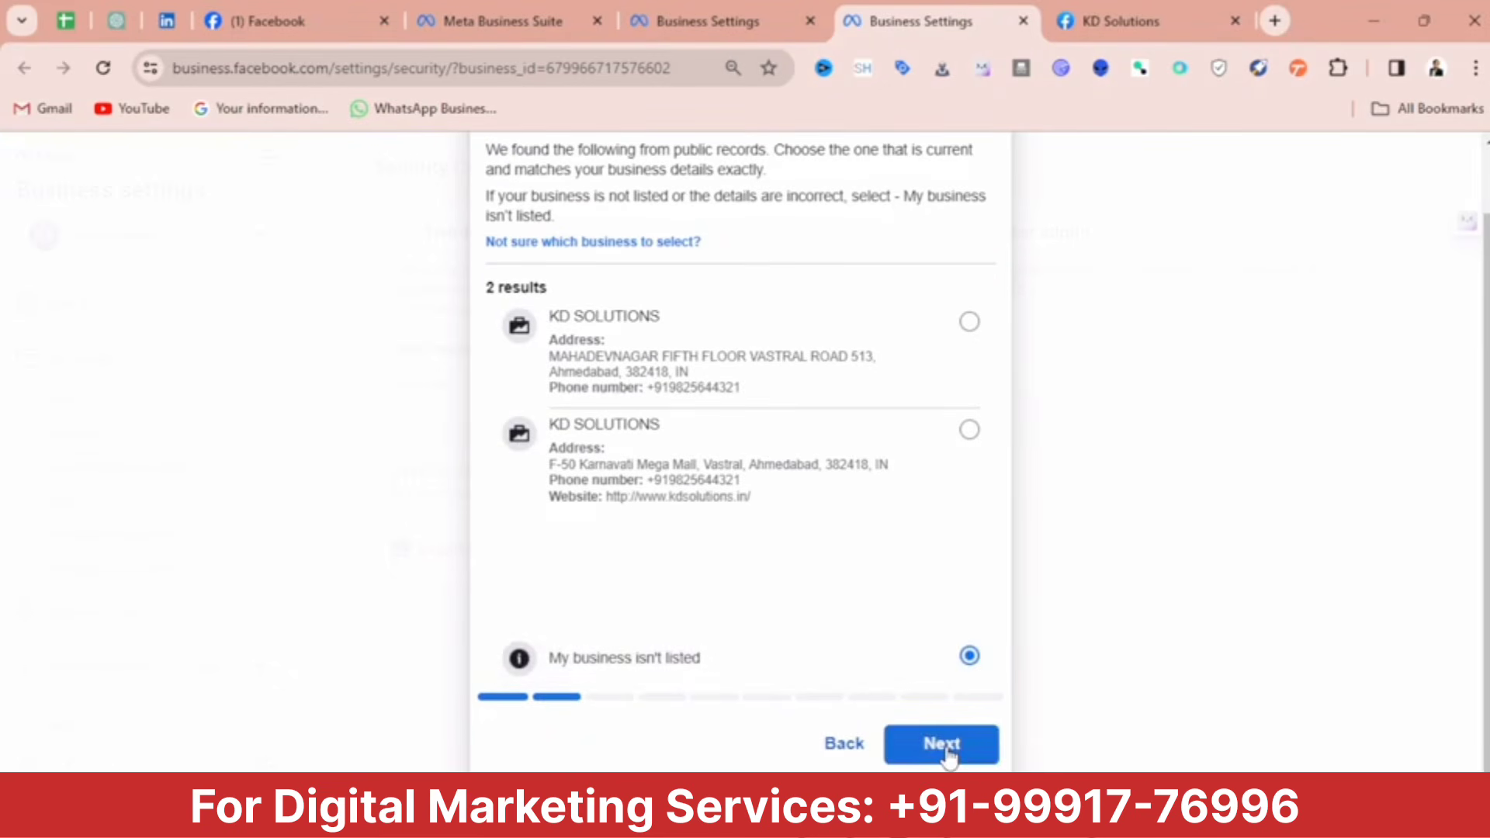
pyautogui.click(942, 745)
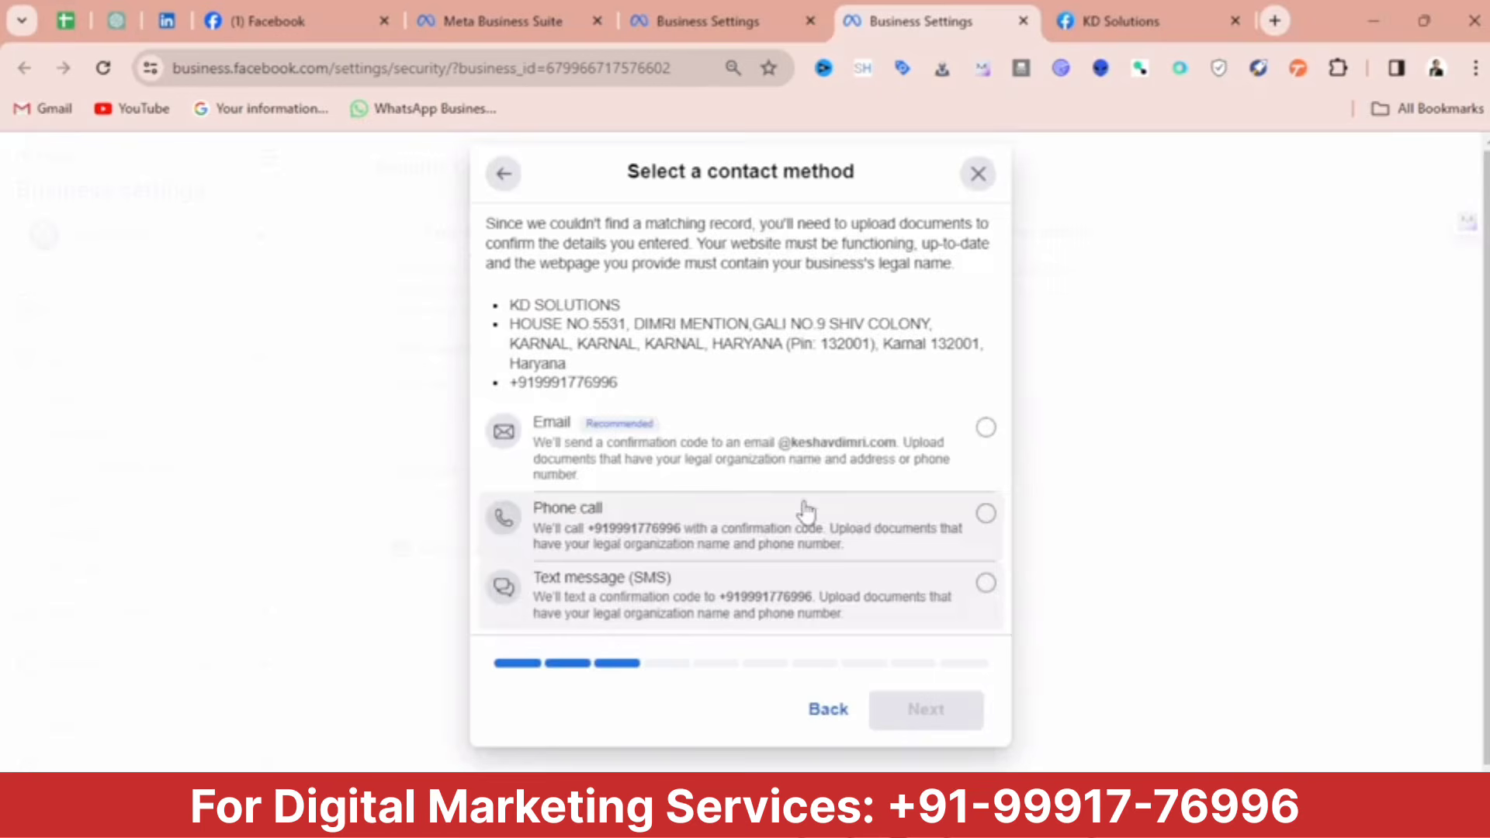
pyautogui.click(985, 427)
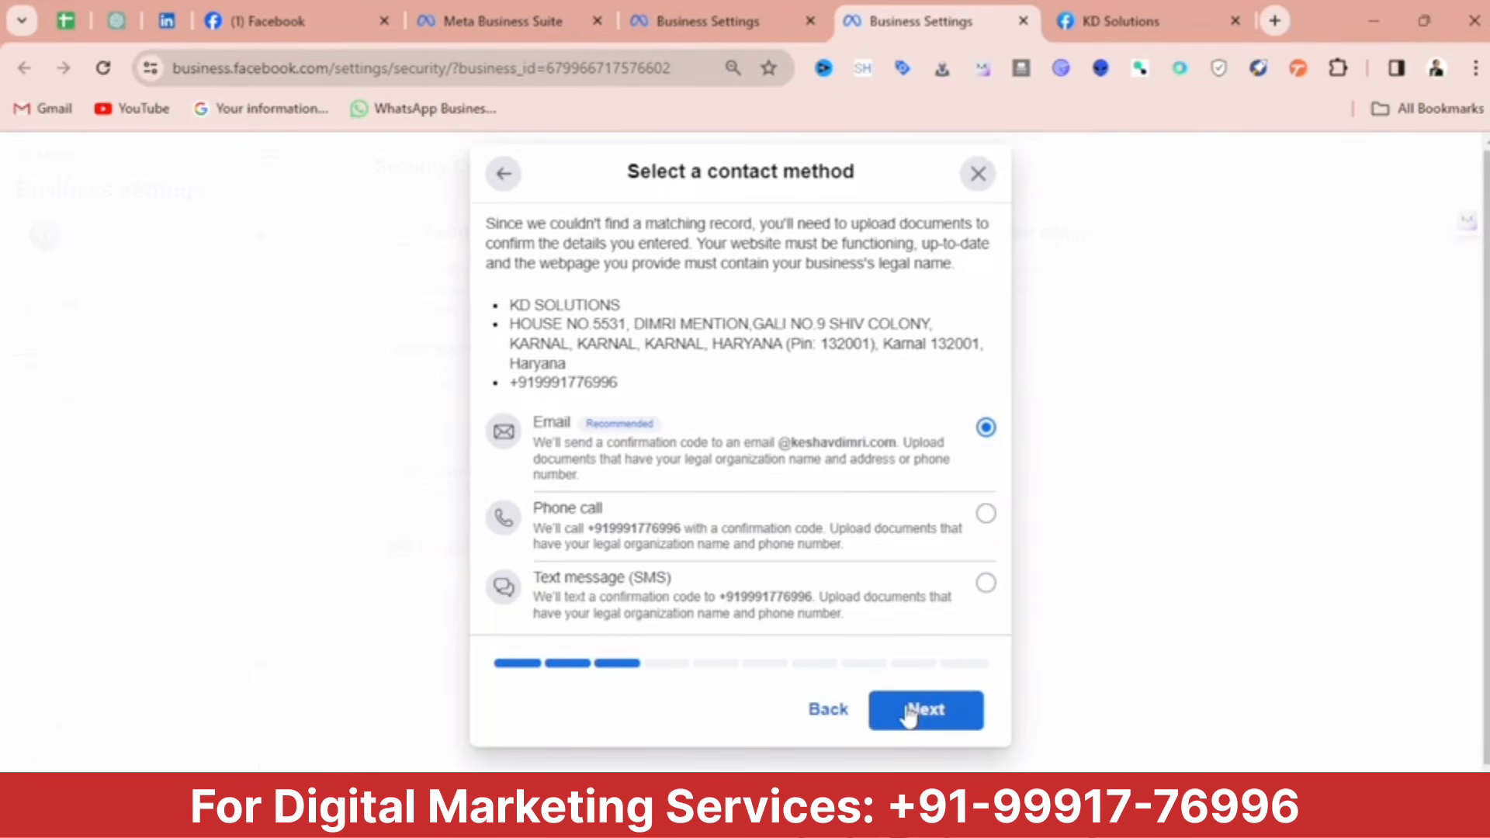
# Go back, delete the PIN note from the locality line, and resubmit the business details
pyautogui.click(837, 714)
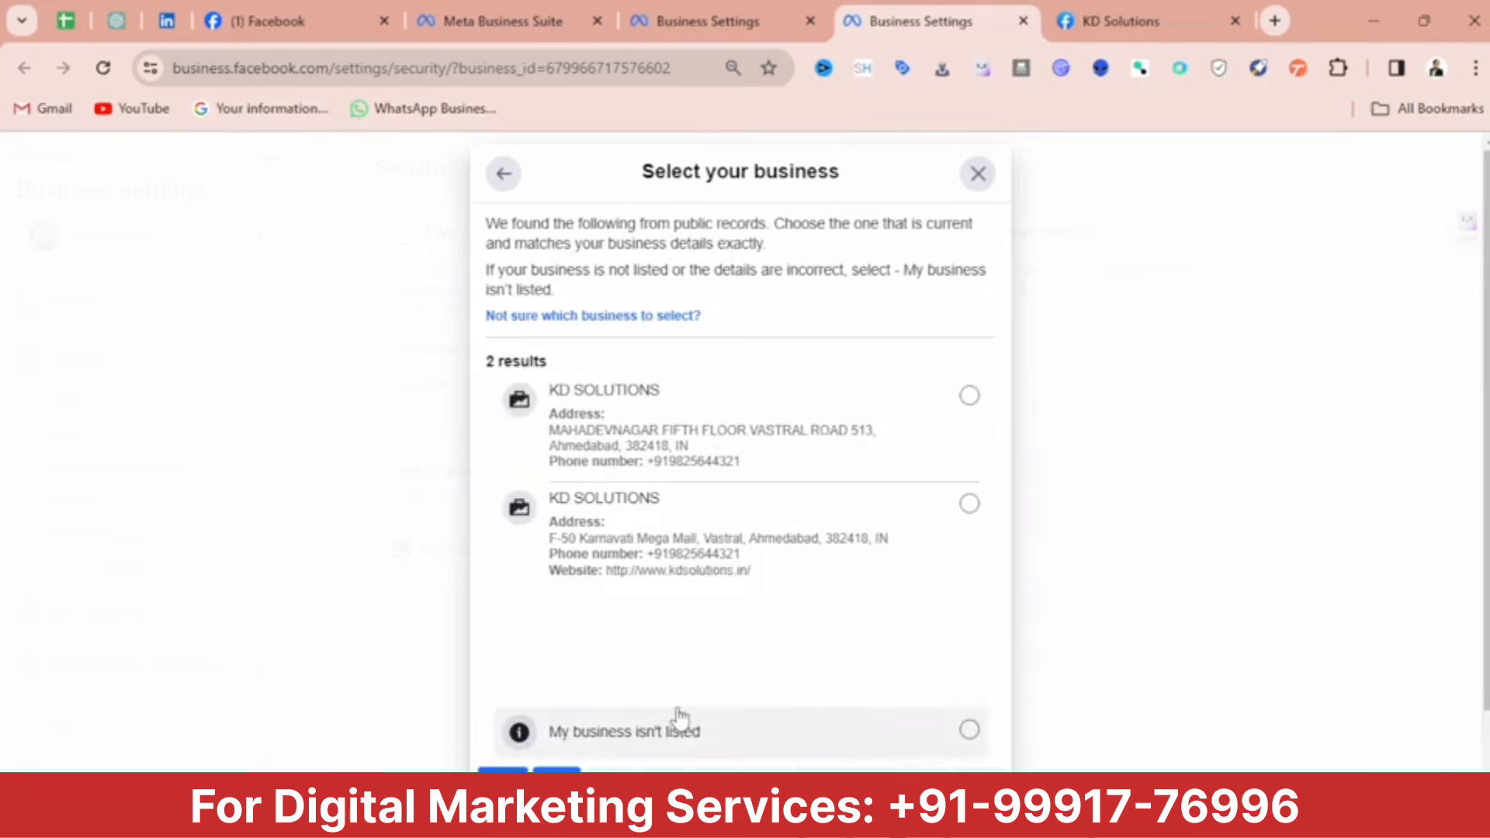
pyautogui.scroll(-1, 678, 721)
pyautogui.click(843, 747)
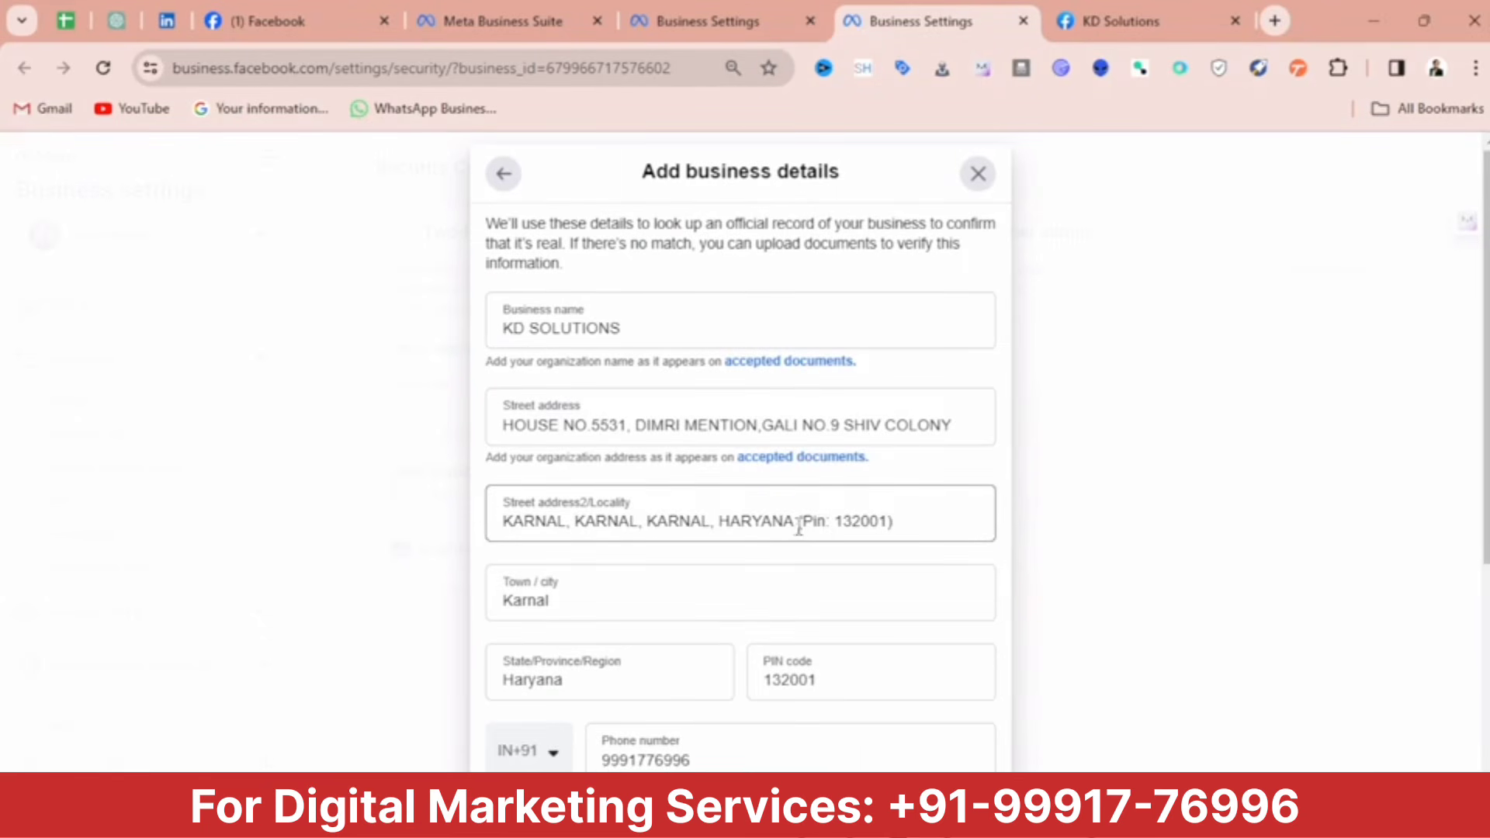
pyautogui.moveTo(799, 523); pyautogui.dragTo(978, 512)
pyautogui.press('BackSpace')
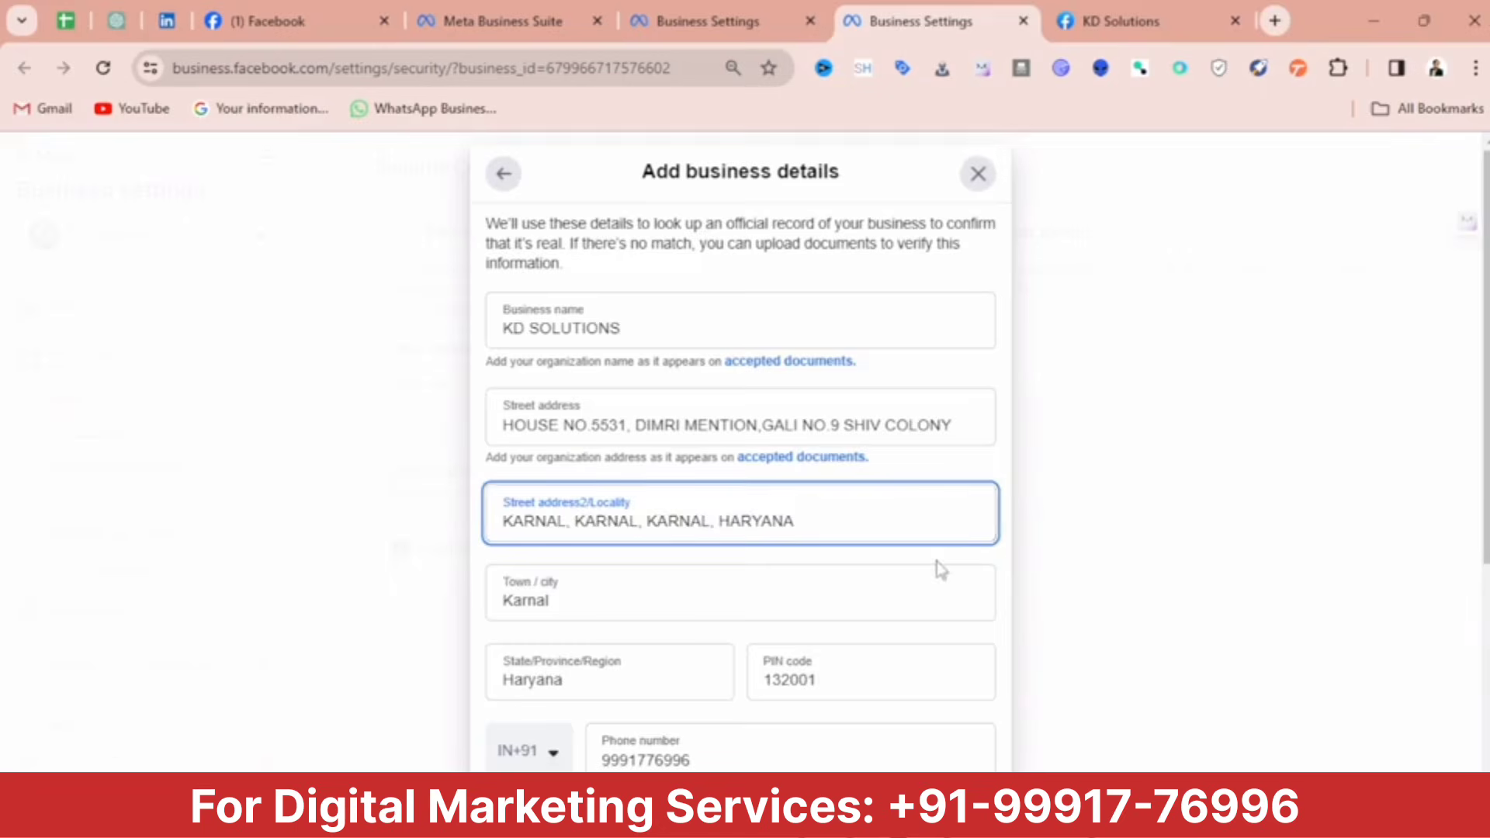
pyautogui.scroll(-4, 938, 568)
pyautogui.click(934, 741)
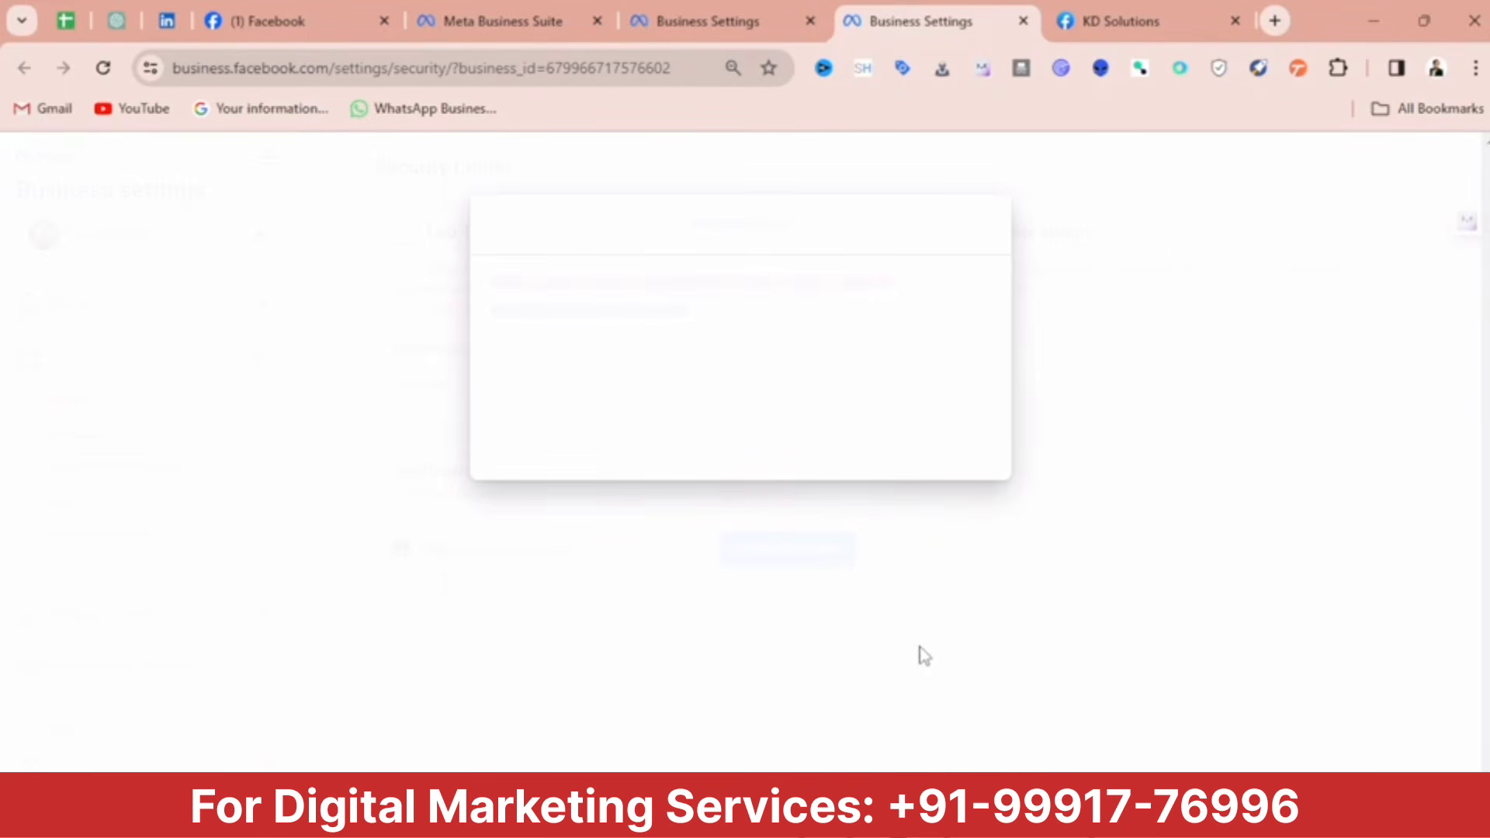
# Mark the business as not listed again and review the address on the contact-method step
pyautogui.scroll(-2, 912, 636)
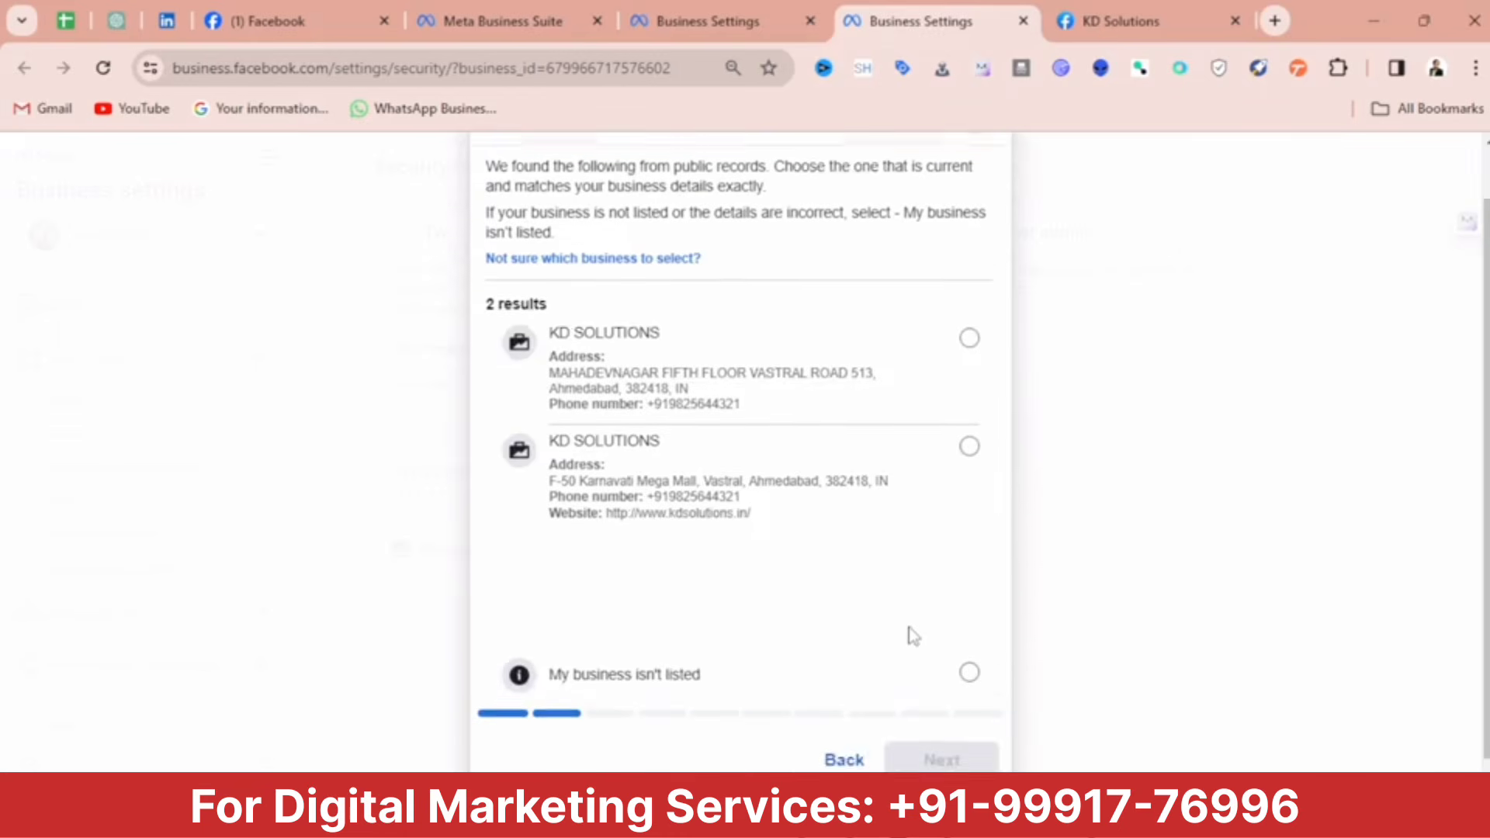
pyautogui.click(963, 679)
pyautogui.click(953, 751)
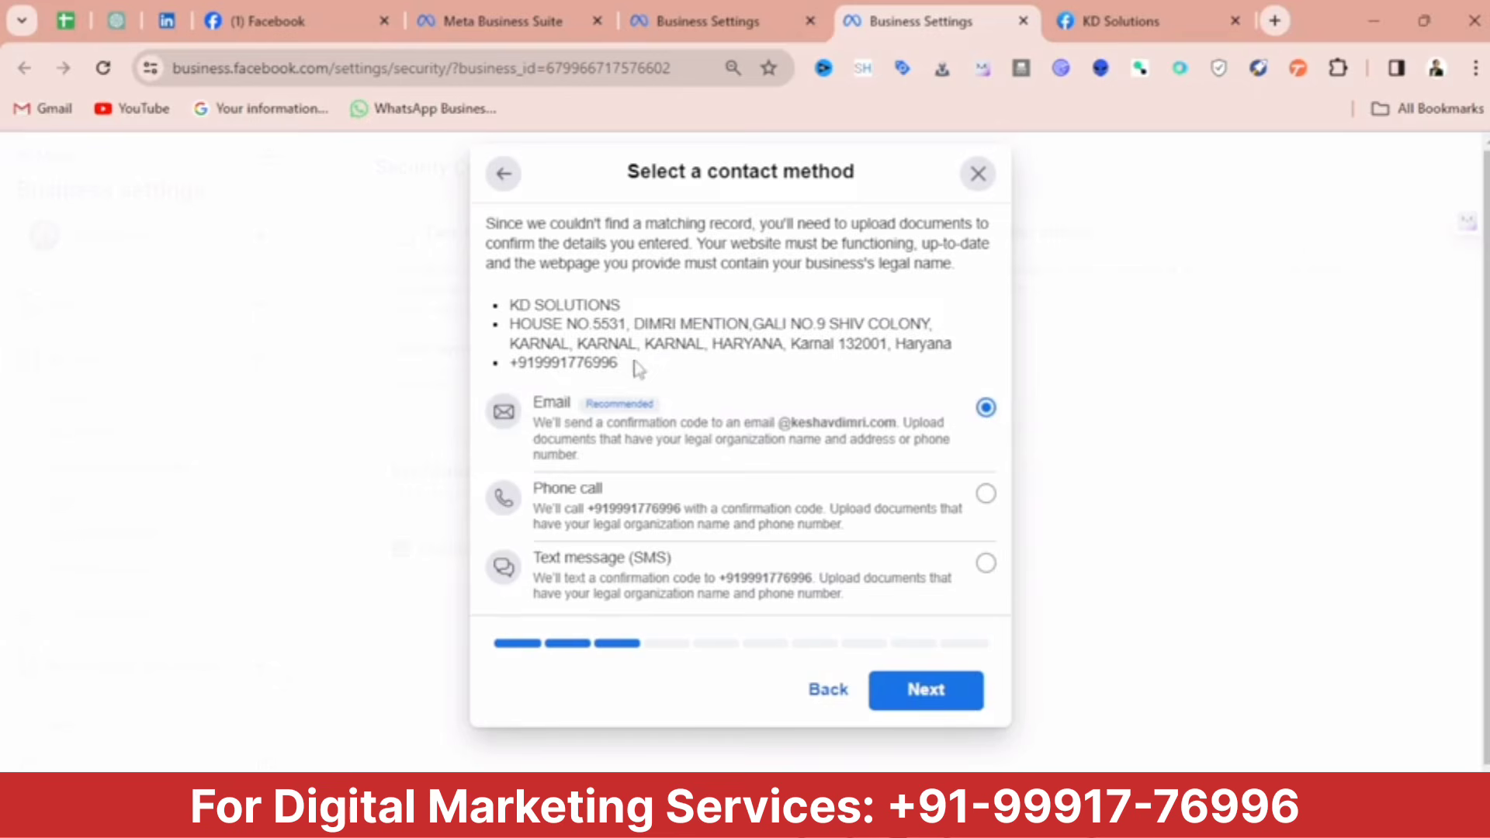
pyautogui.moveTo(635, 365); pyautogui.dragTo(490, 330)
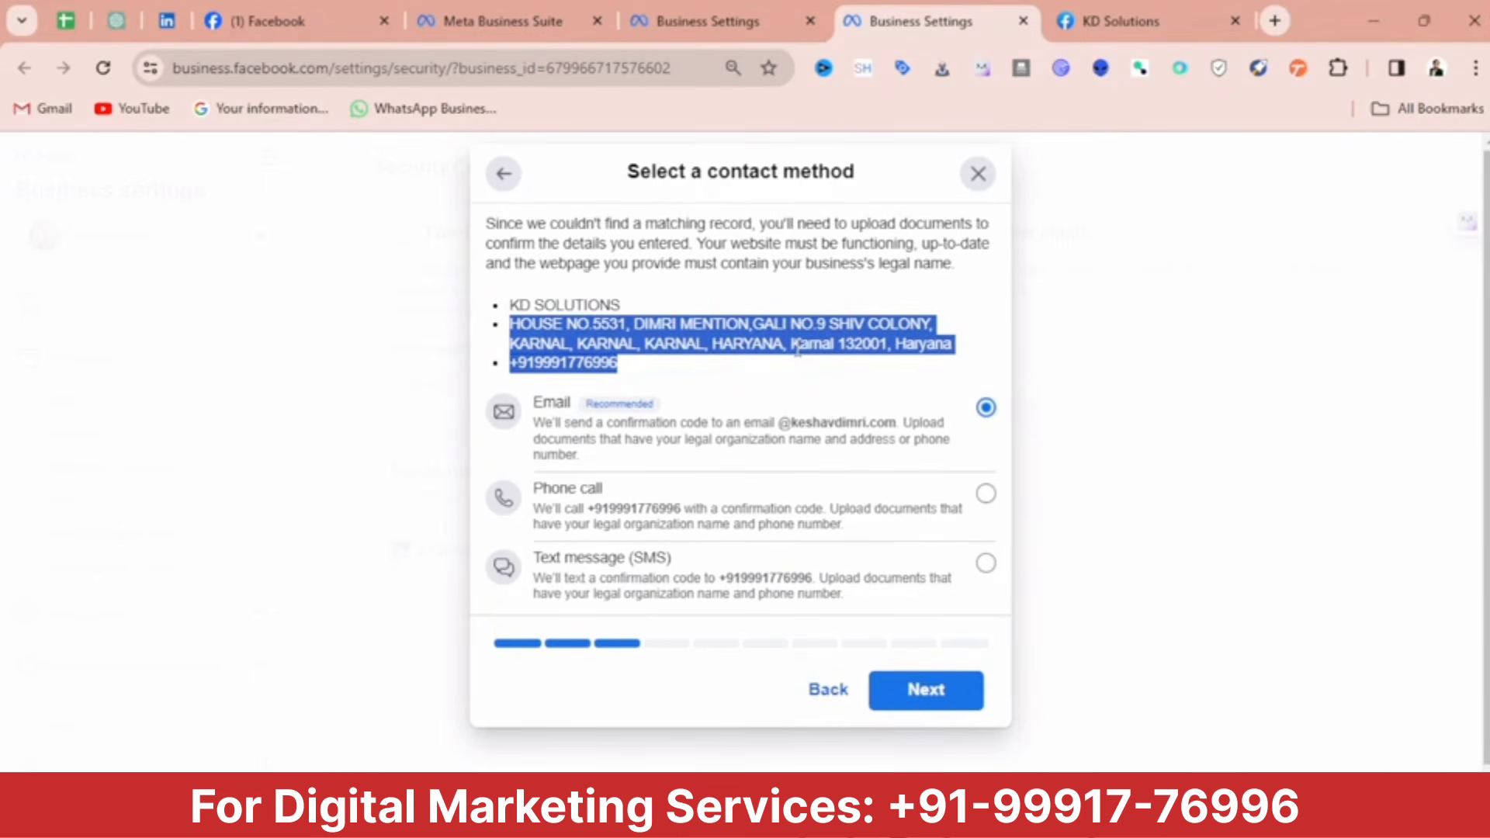
# Return to the business details form and clear the Street address2/Locality line entirely
pyautogui.click(828, 694)
pyautogui.scroll(-1, 785, 625)
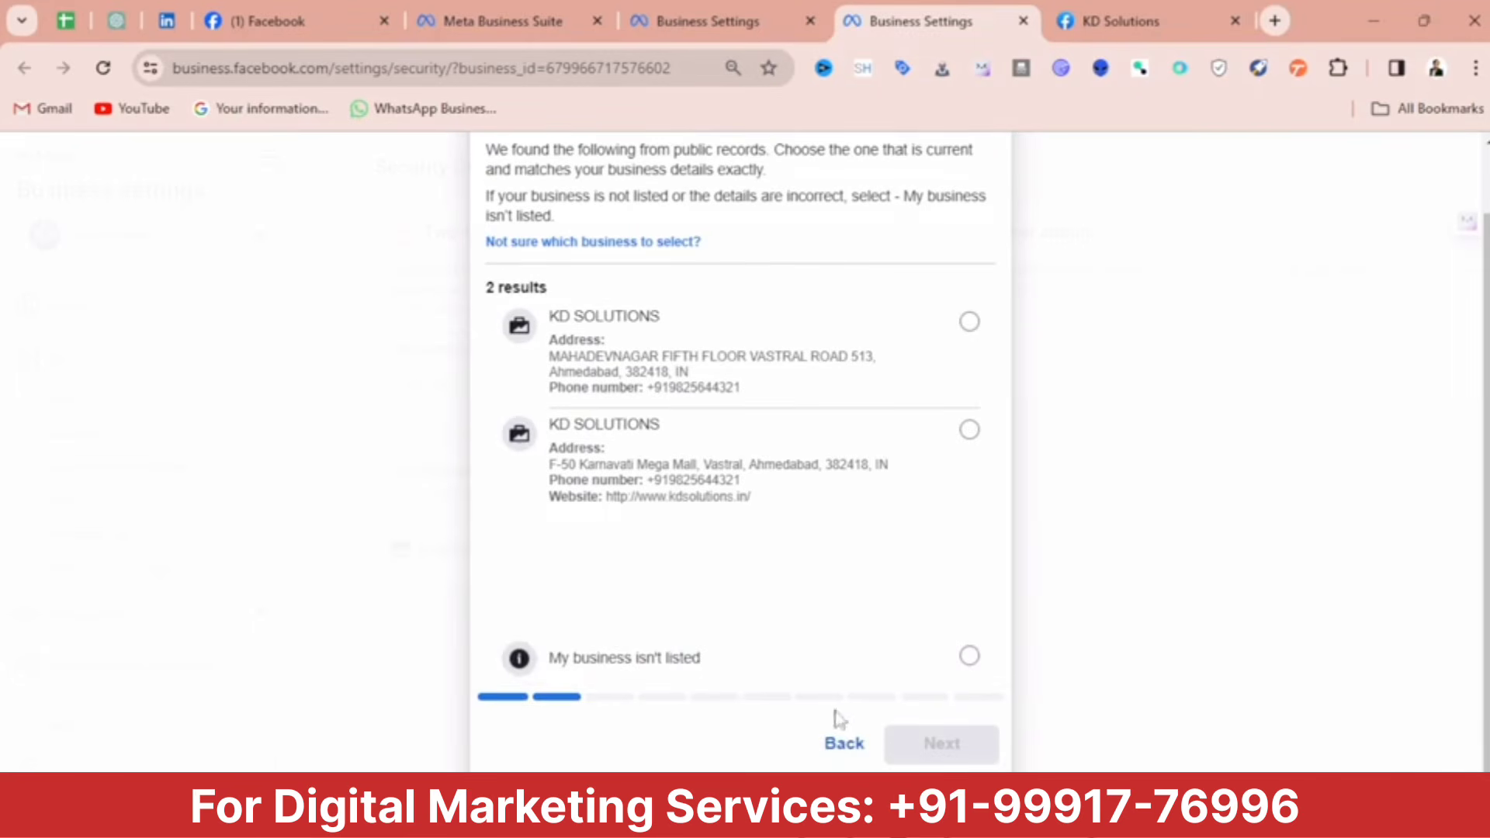
pyautogui.click(830, 741)
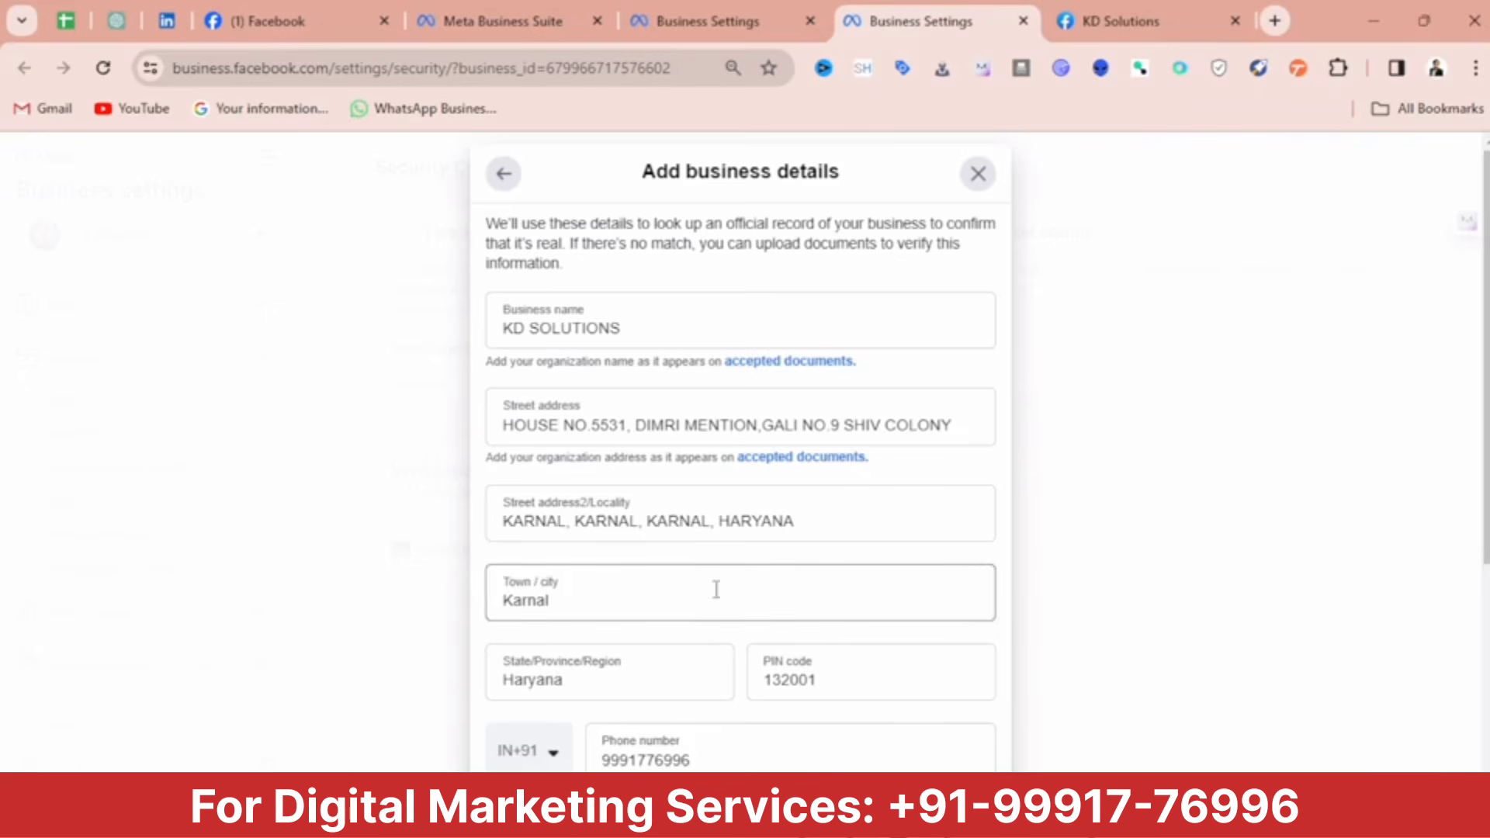
pyautogui.click(715, 521)
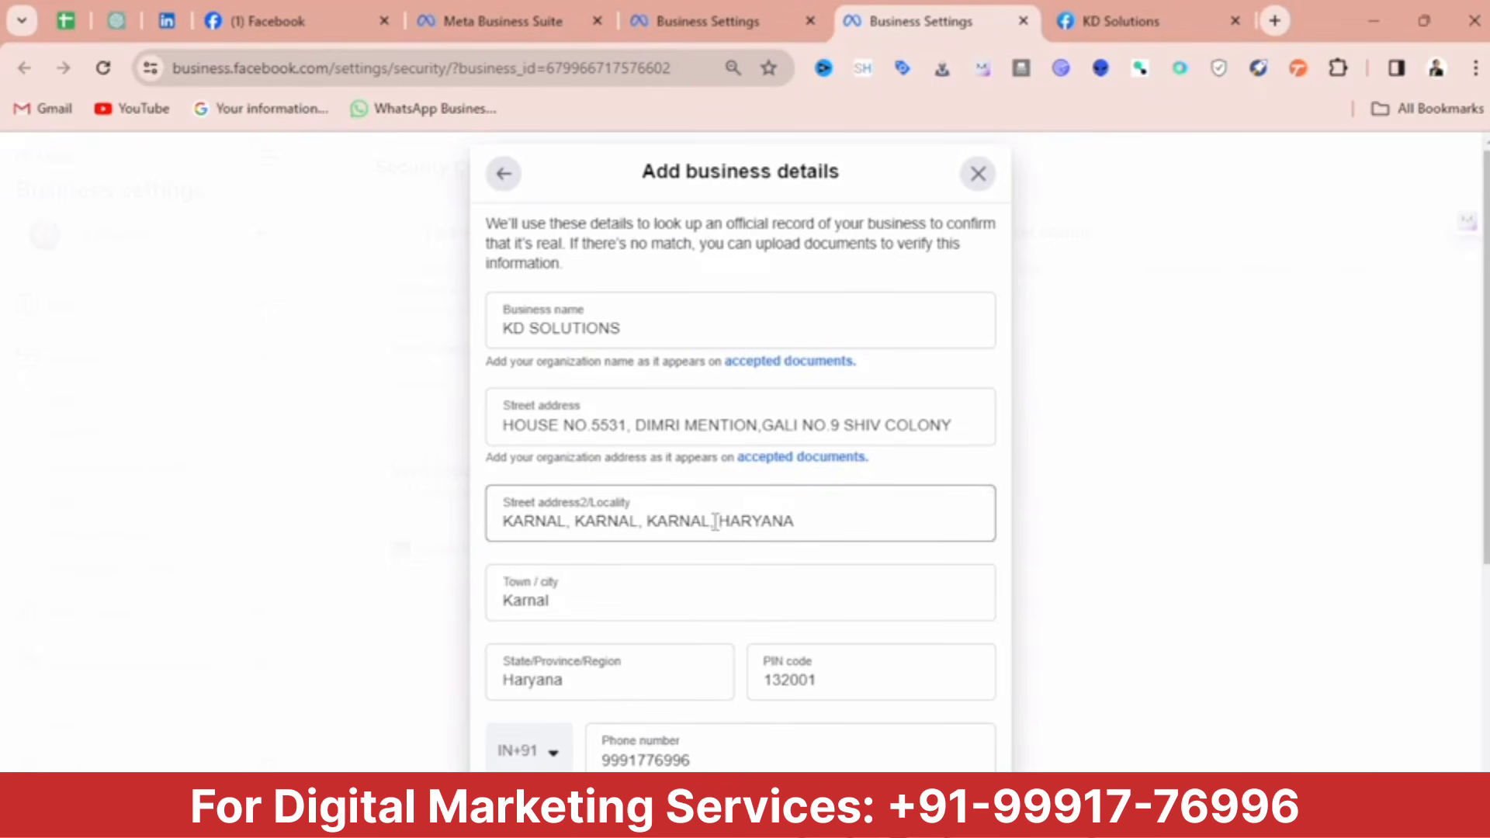
pyautogui.moveTo(835, 519); pyautogui.dragTo(422, 532)
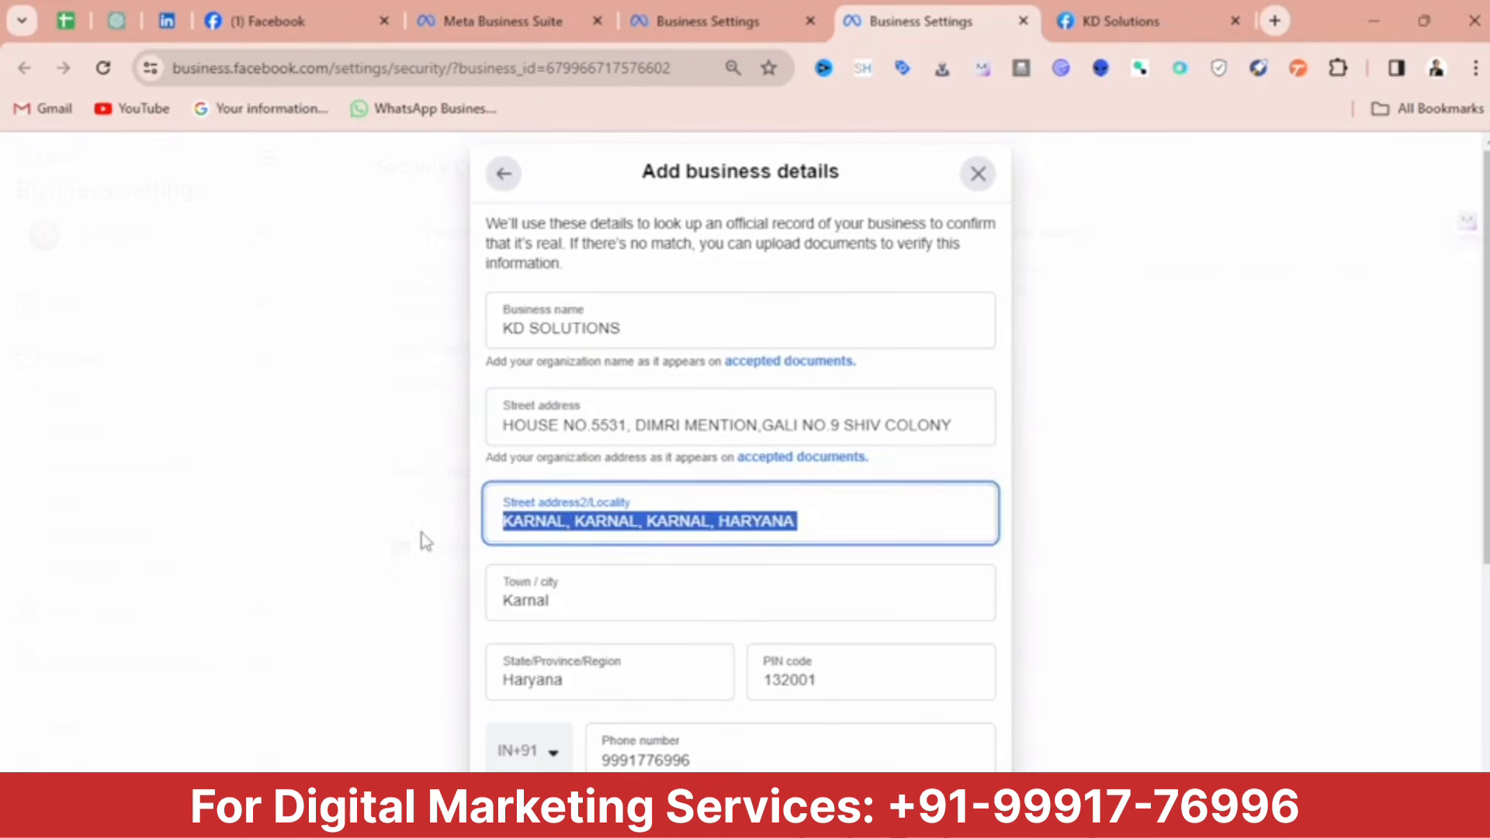
pyautogui.press('BackSpace')
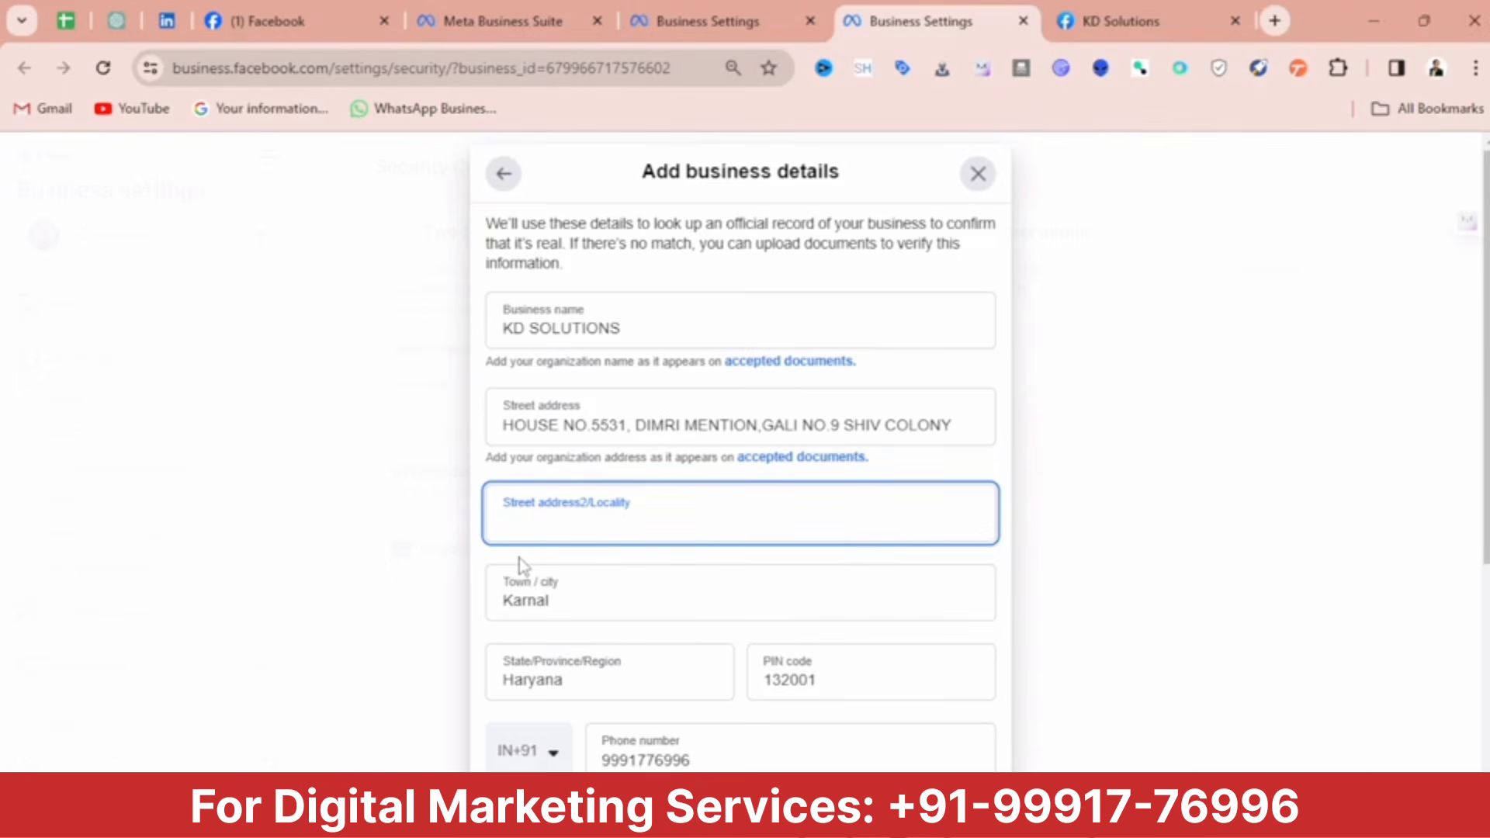
pyautogui.hotkey('ctrl', 'z')
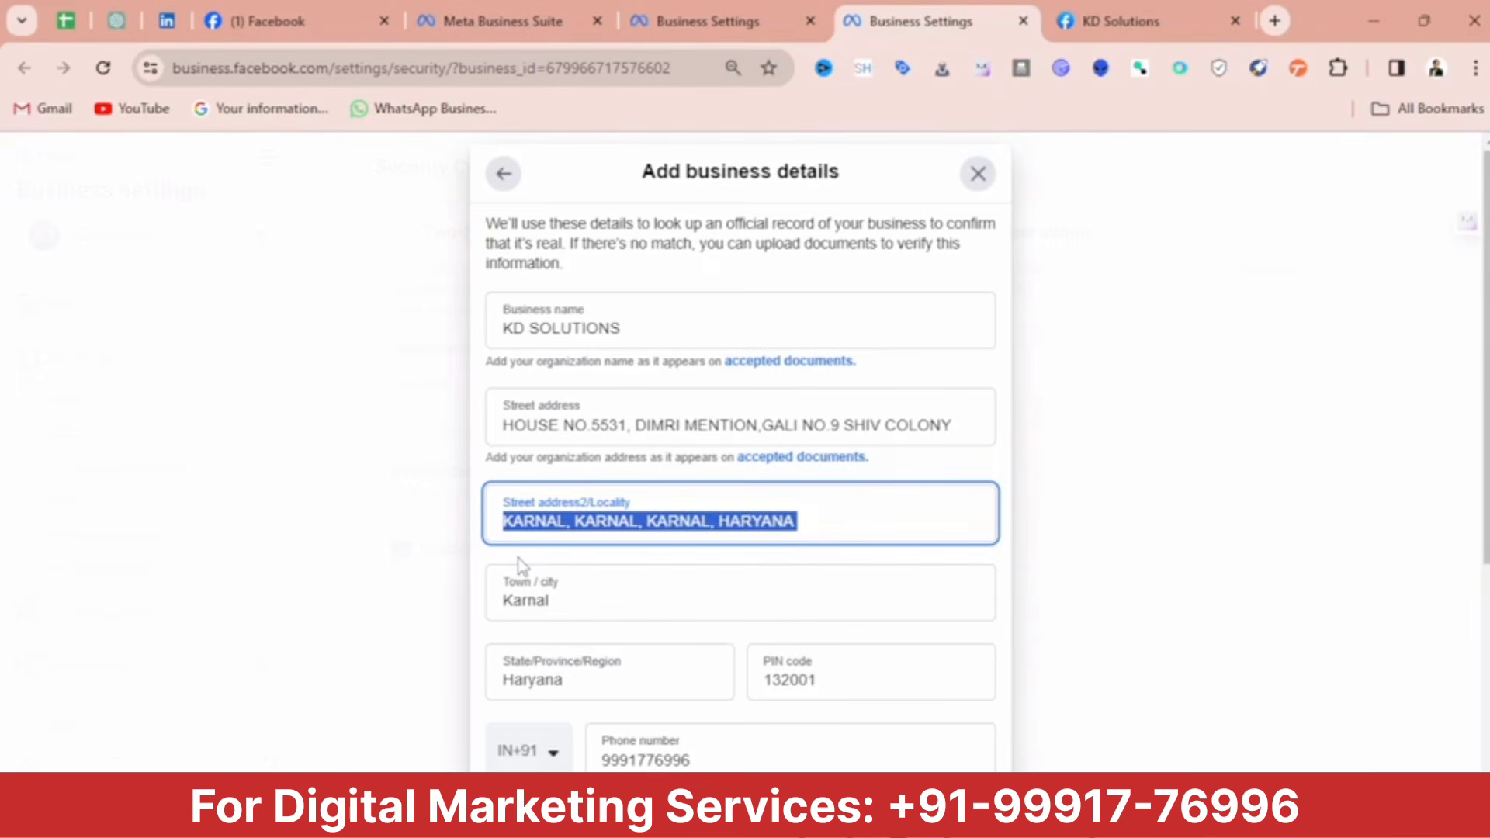
pyautogui.press('BackSpace')
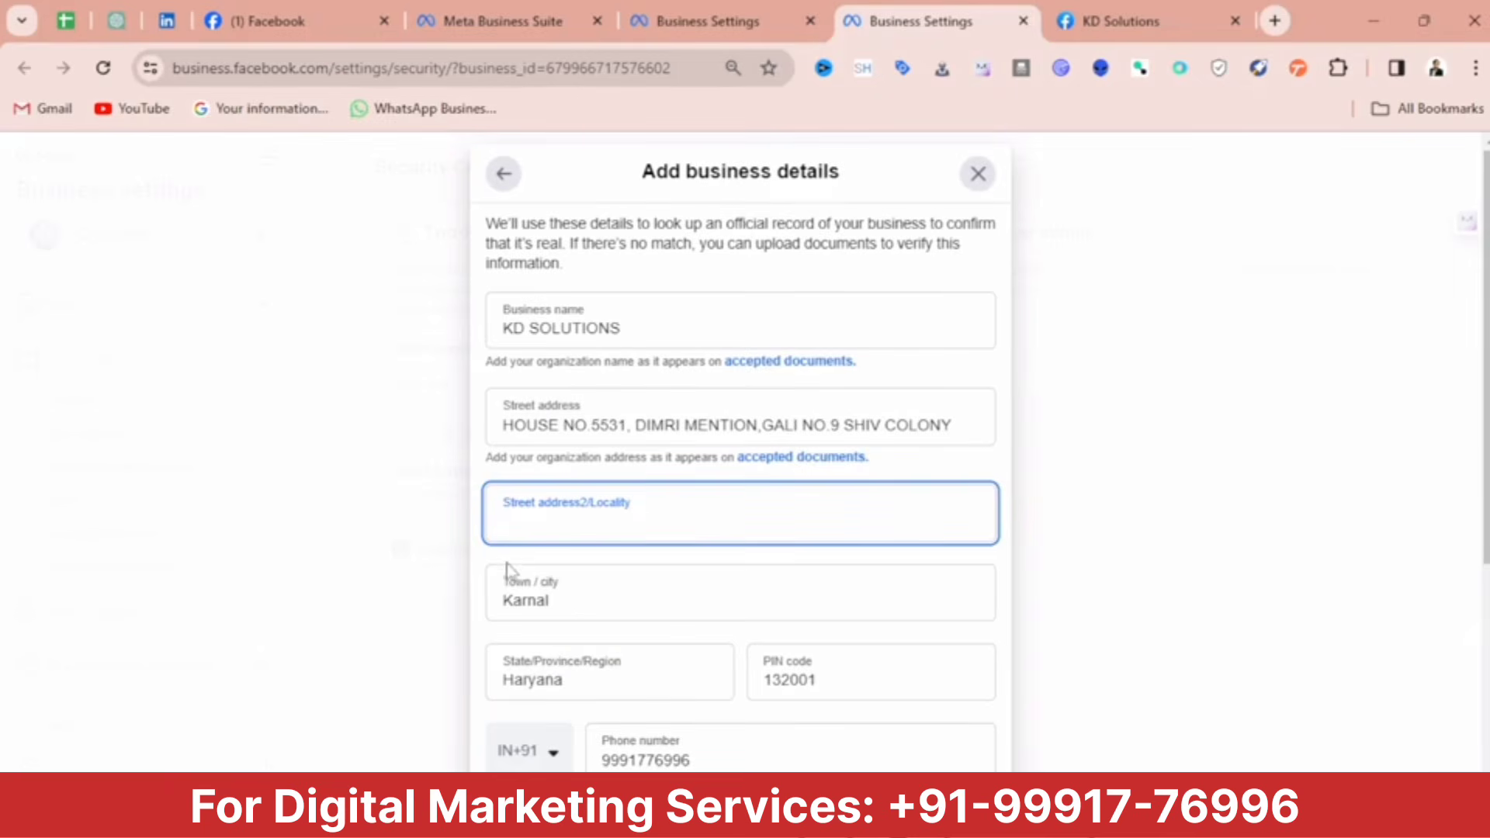
# Resubmit the details and mark the business as not listed in public records
pyautogui.scroll(-4, 819, 667)
pyautogui.click(902, 739)
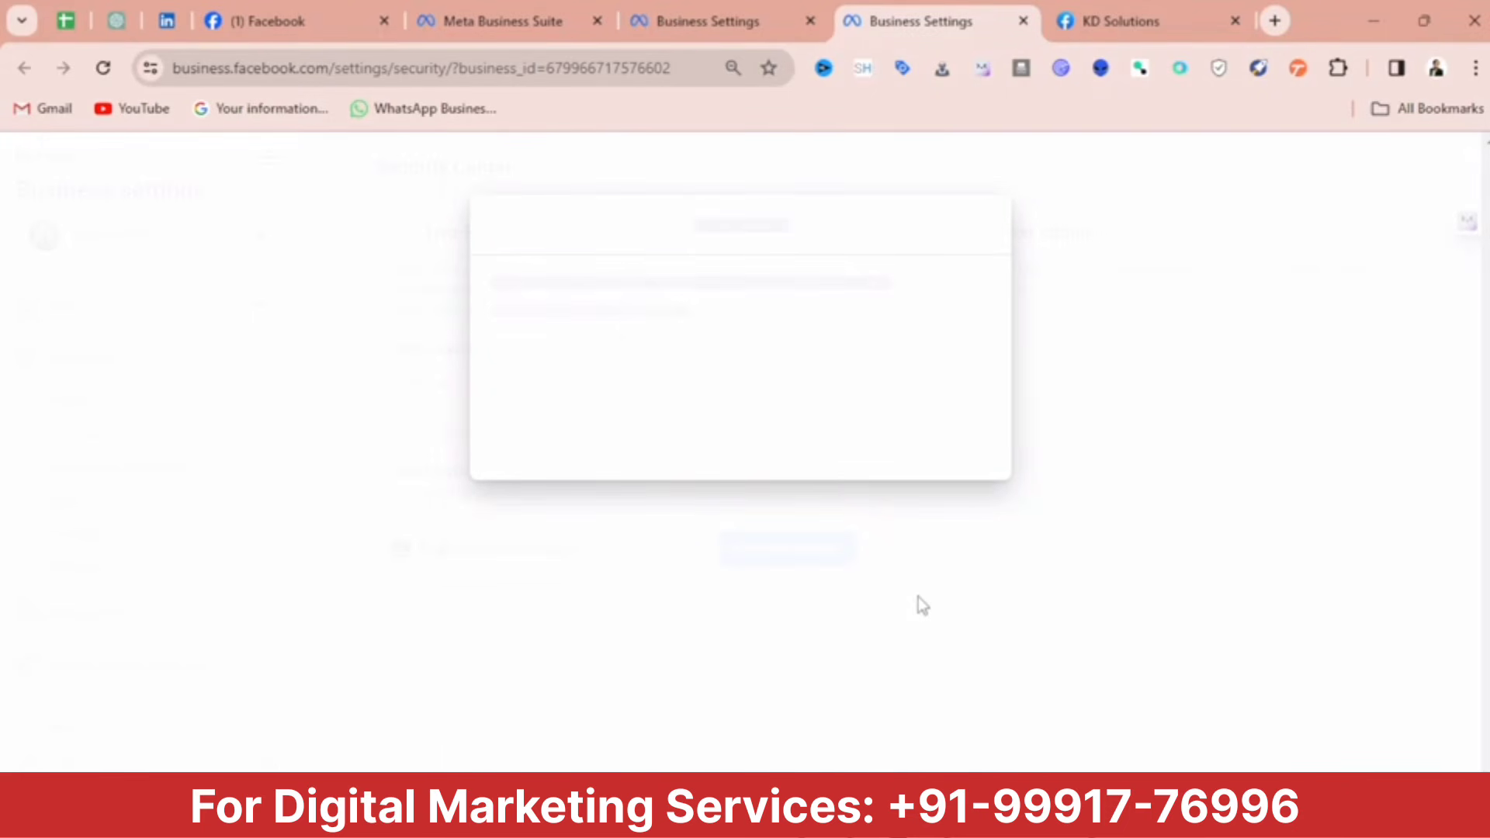
pyautogui.scroll(-1, 702, 665)
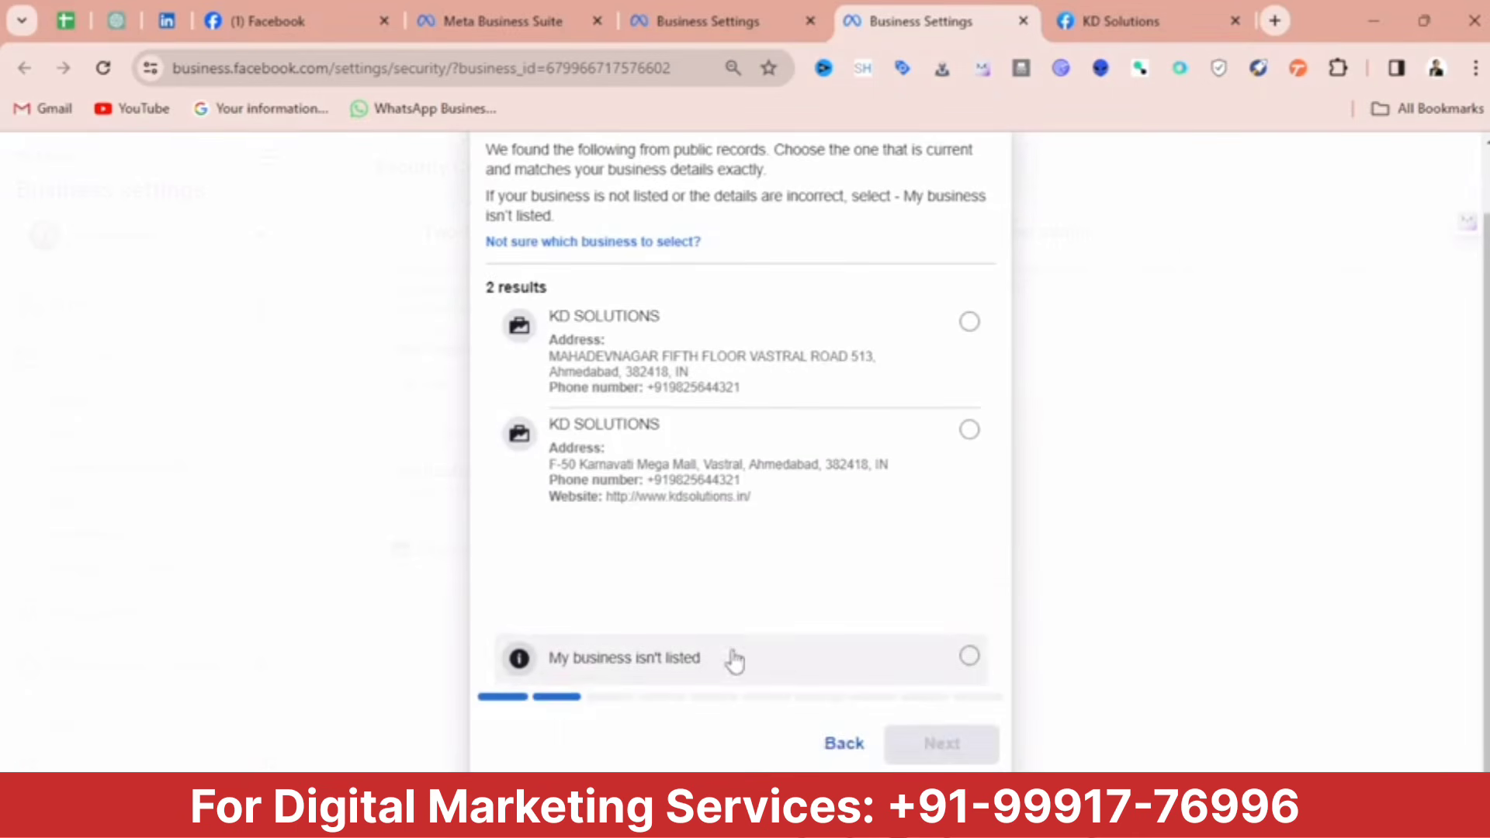
pyautogui.click(785, 659)
pyautogui.click(951, 744)
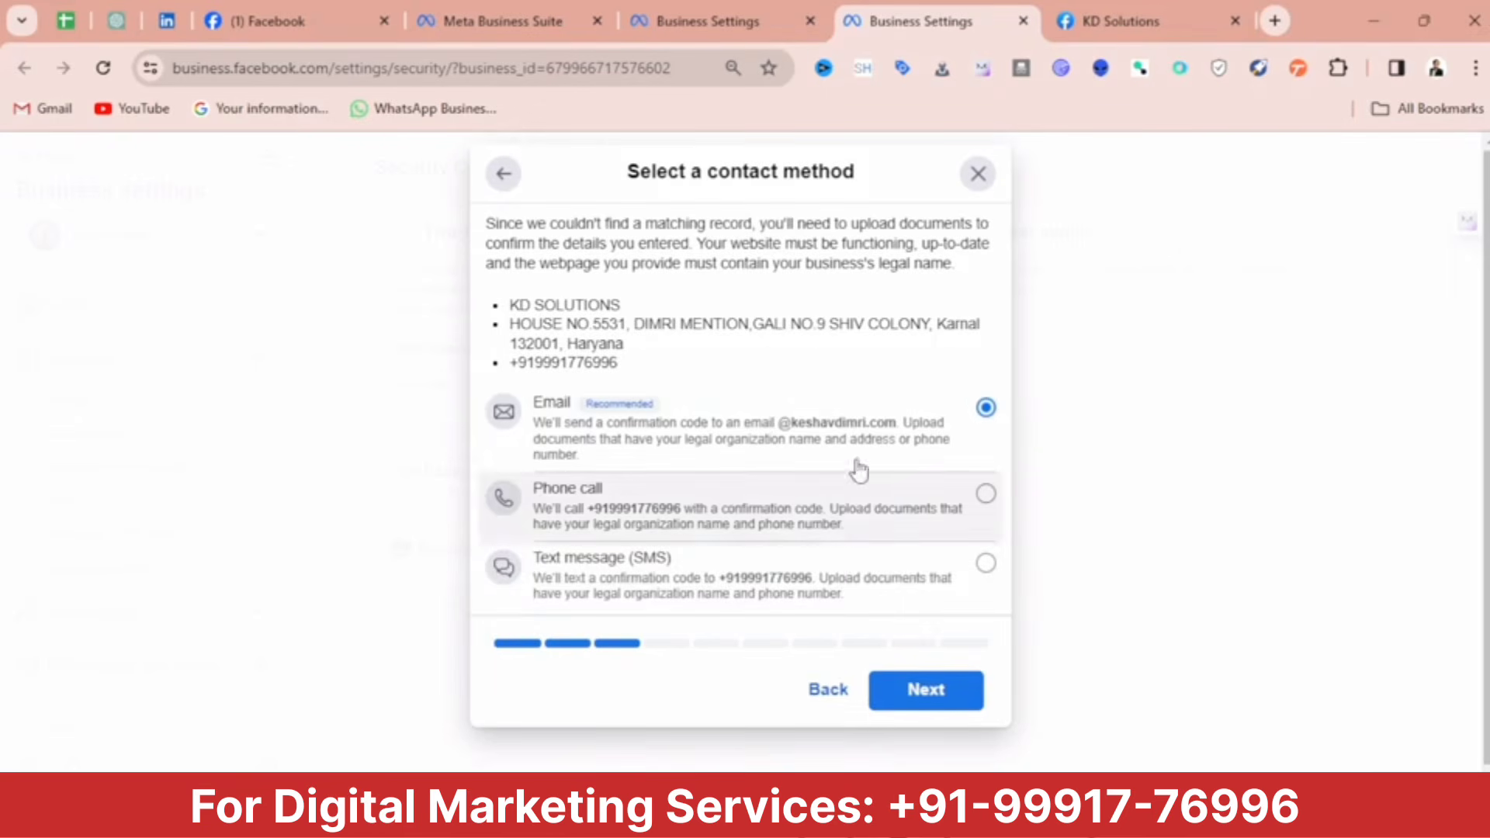
# Keep Email as contact method and choose UDYAM Registration Certificate (MSME) as the document type
pyautogui.click(918, 693)
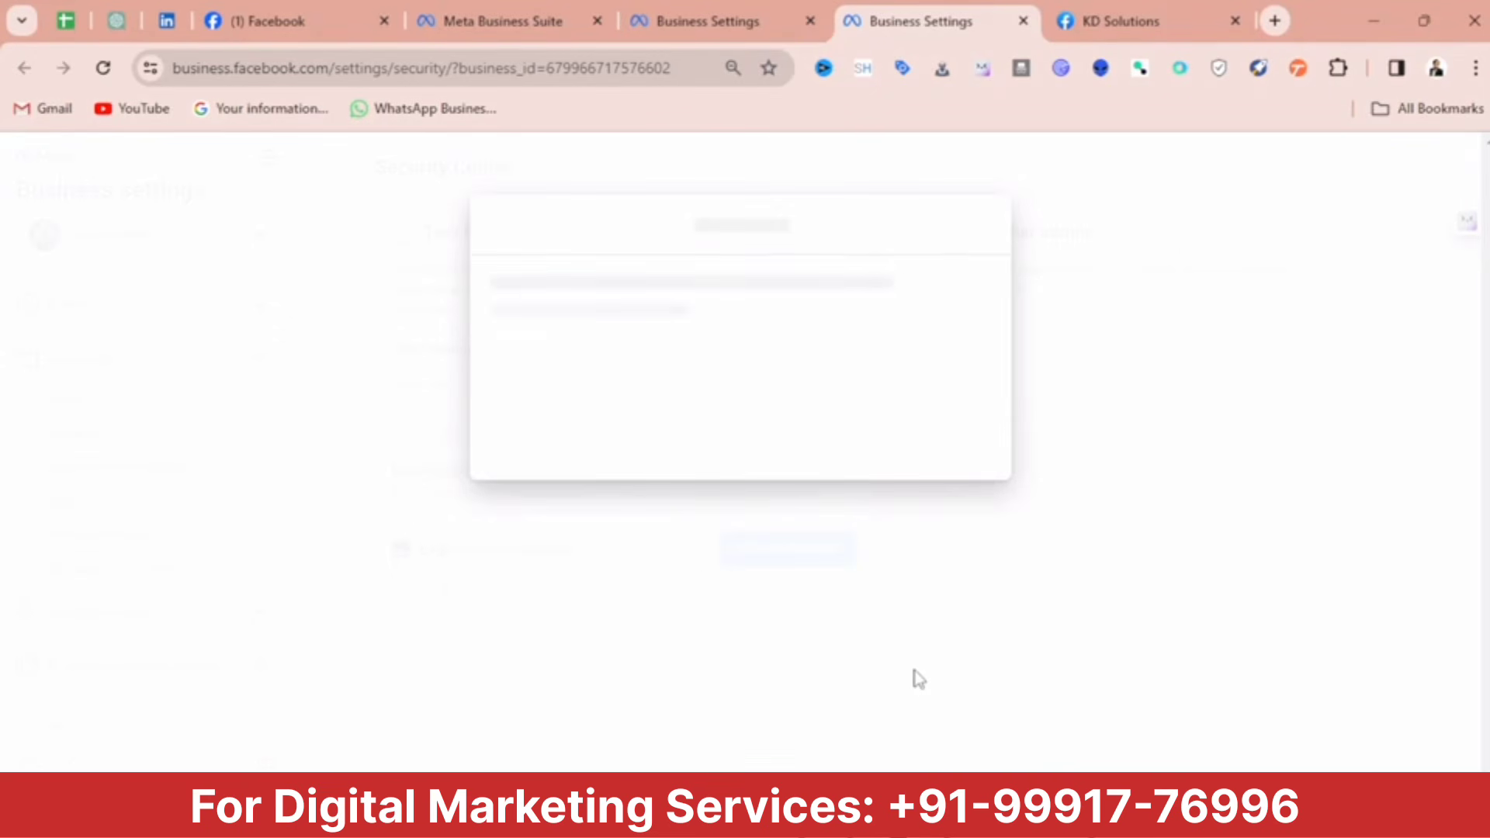
pyautogui.click(763, 480)
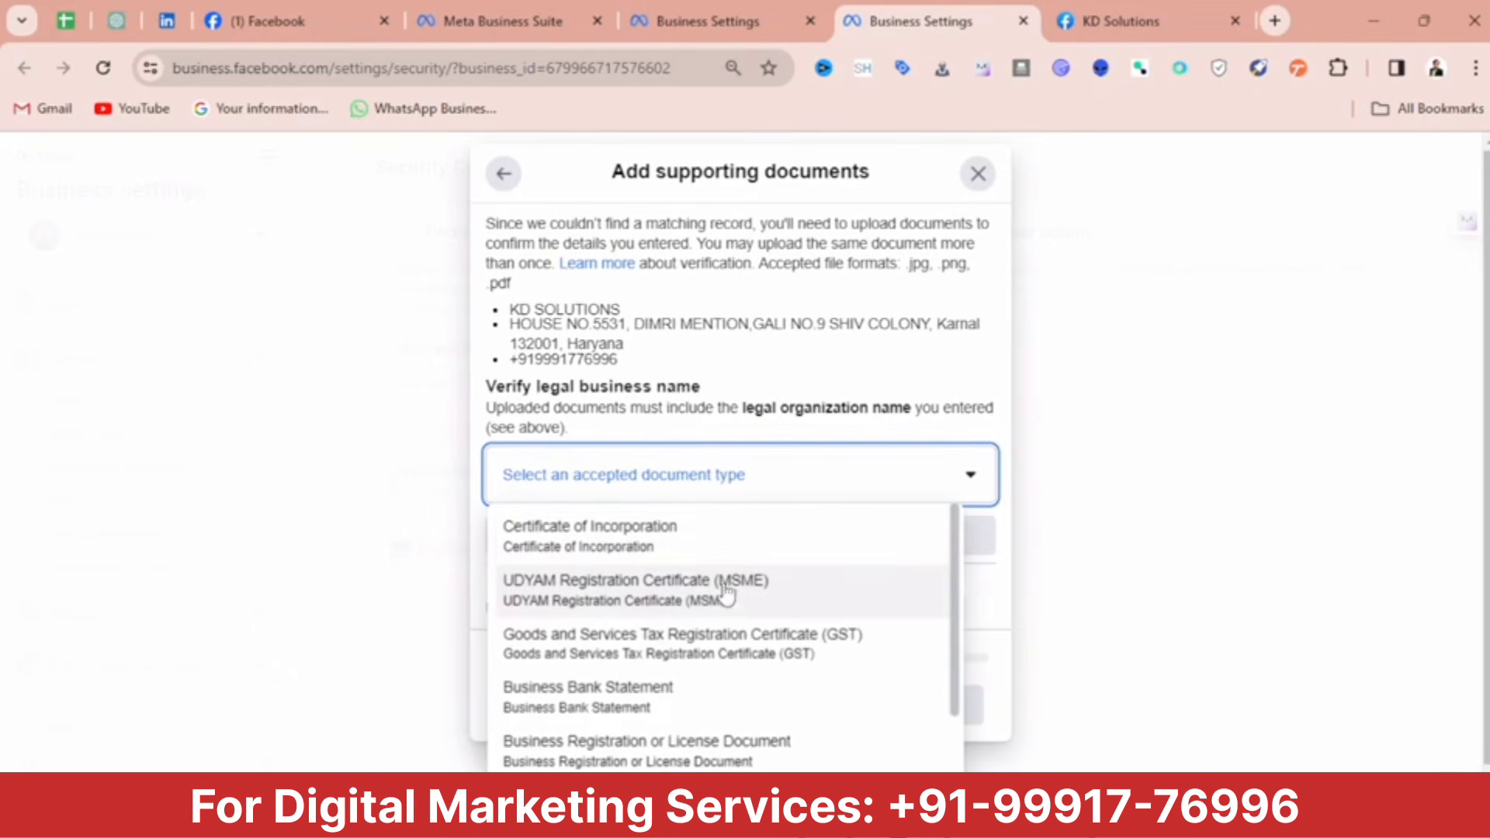
pyautogui.click(726, 607)
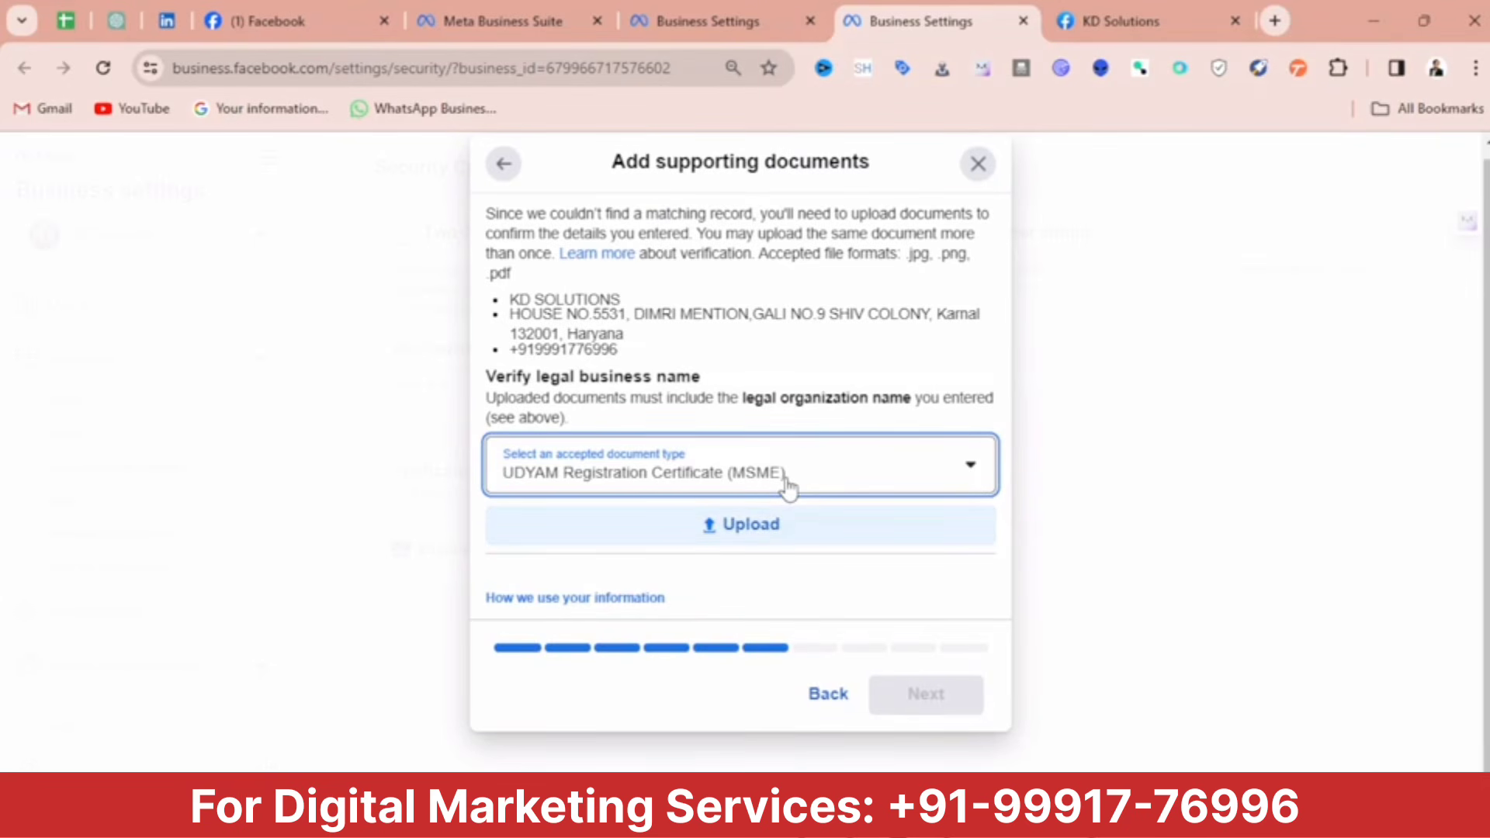
pyautogui.click(788, 487)
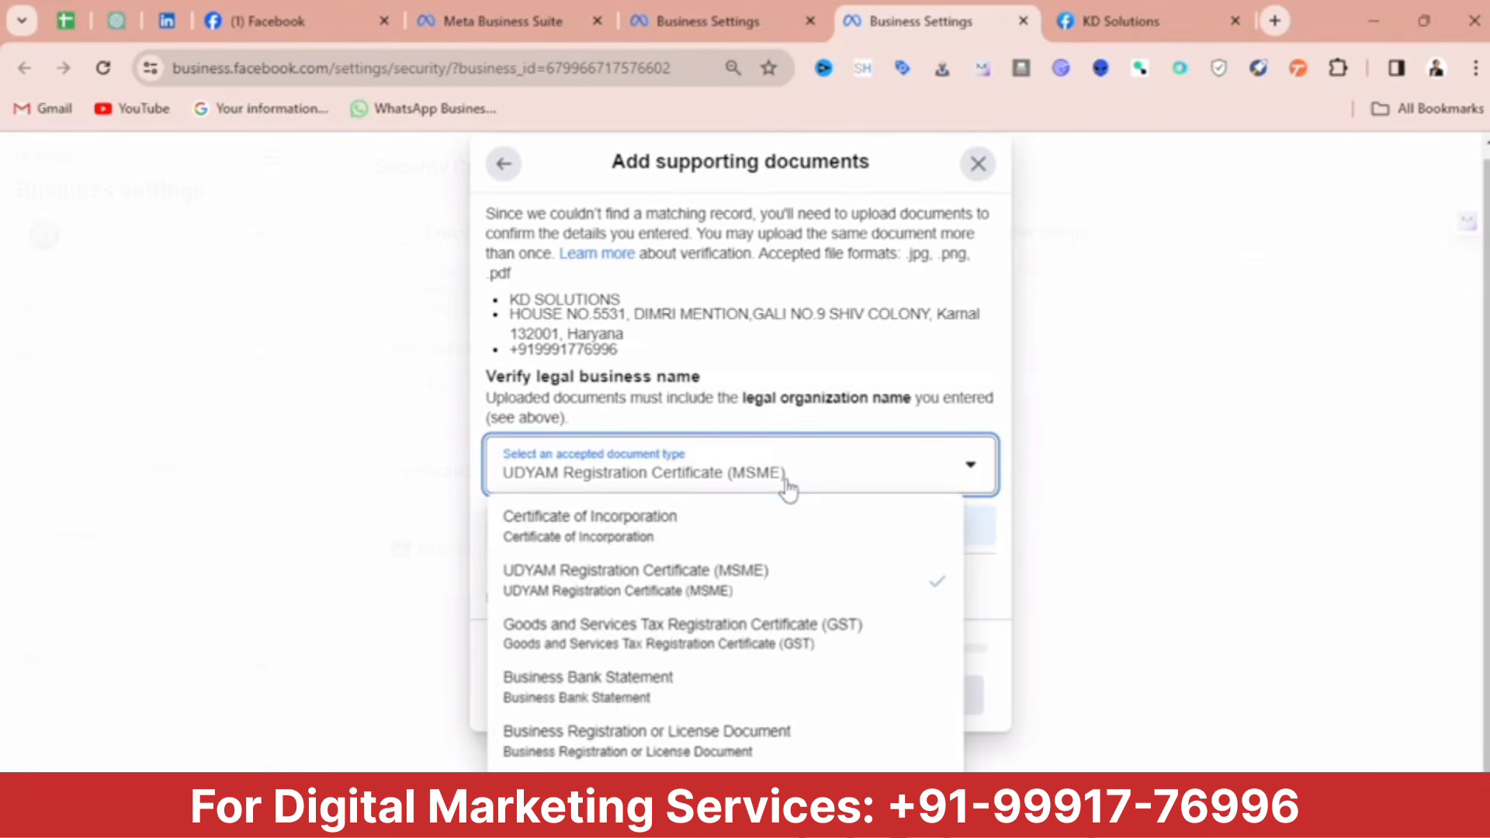
pyautogui.click(846, 389)
# Upload the Udyam certificate PDF from BUSINESS REGISTRATION, confirming it contains phone or address
pyautogui.click(822, 528)
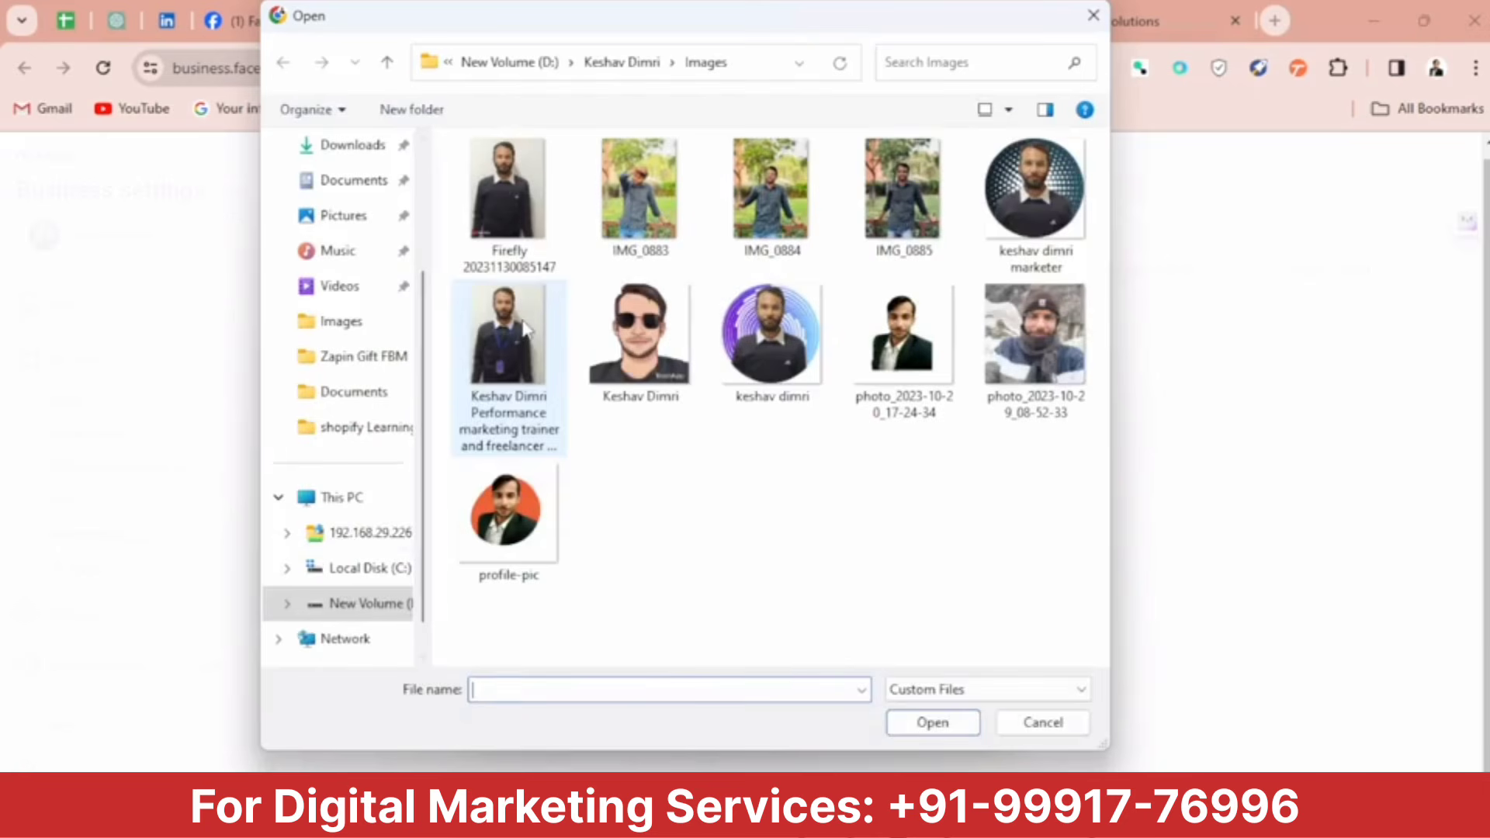
pyautogui.click(637, 65)
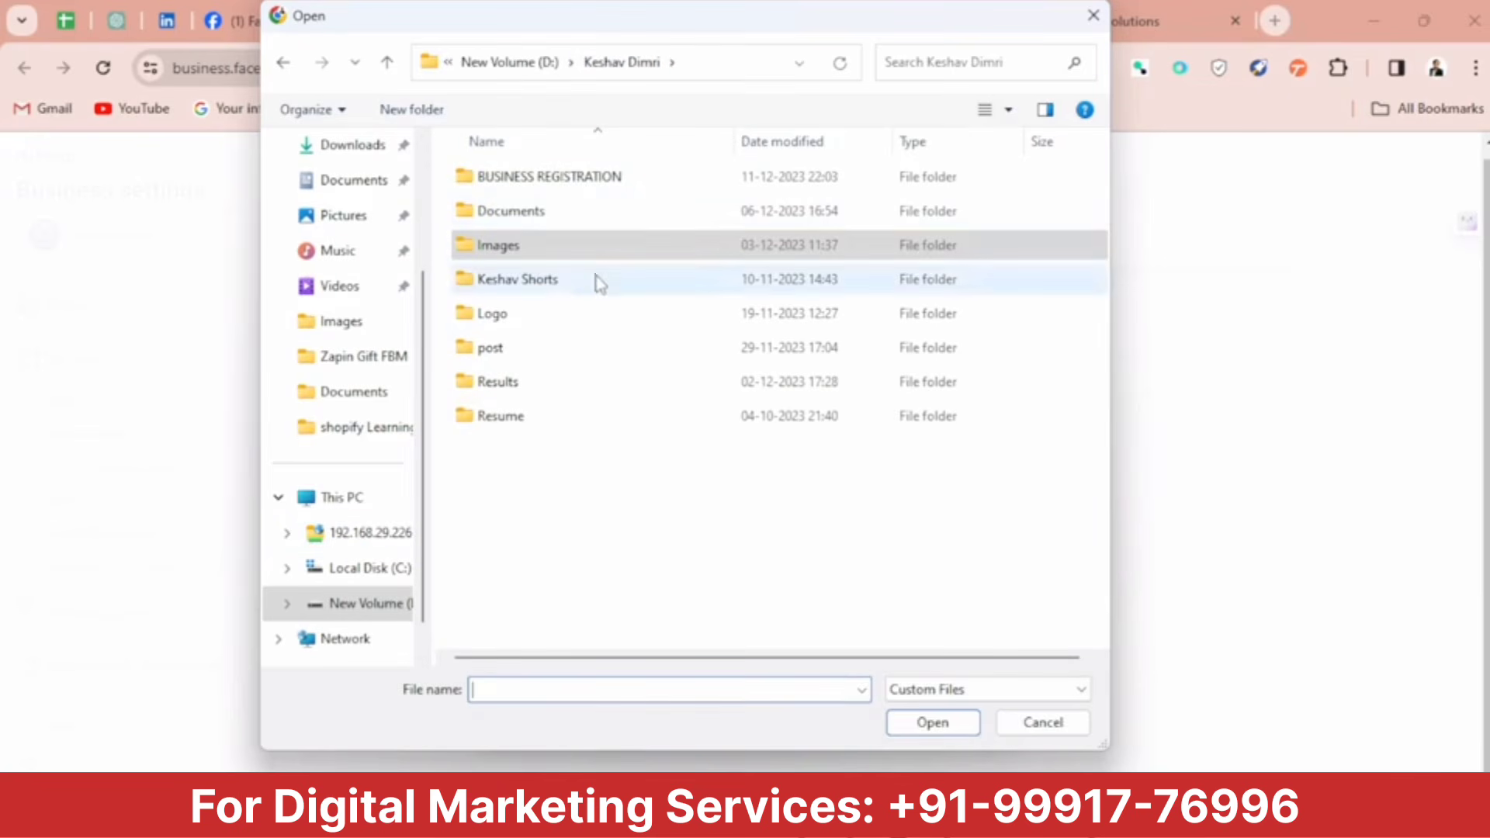
pyautogui.doubleClick(602, 177)
pyautogui.click(574, 178)
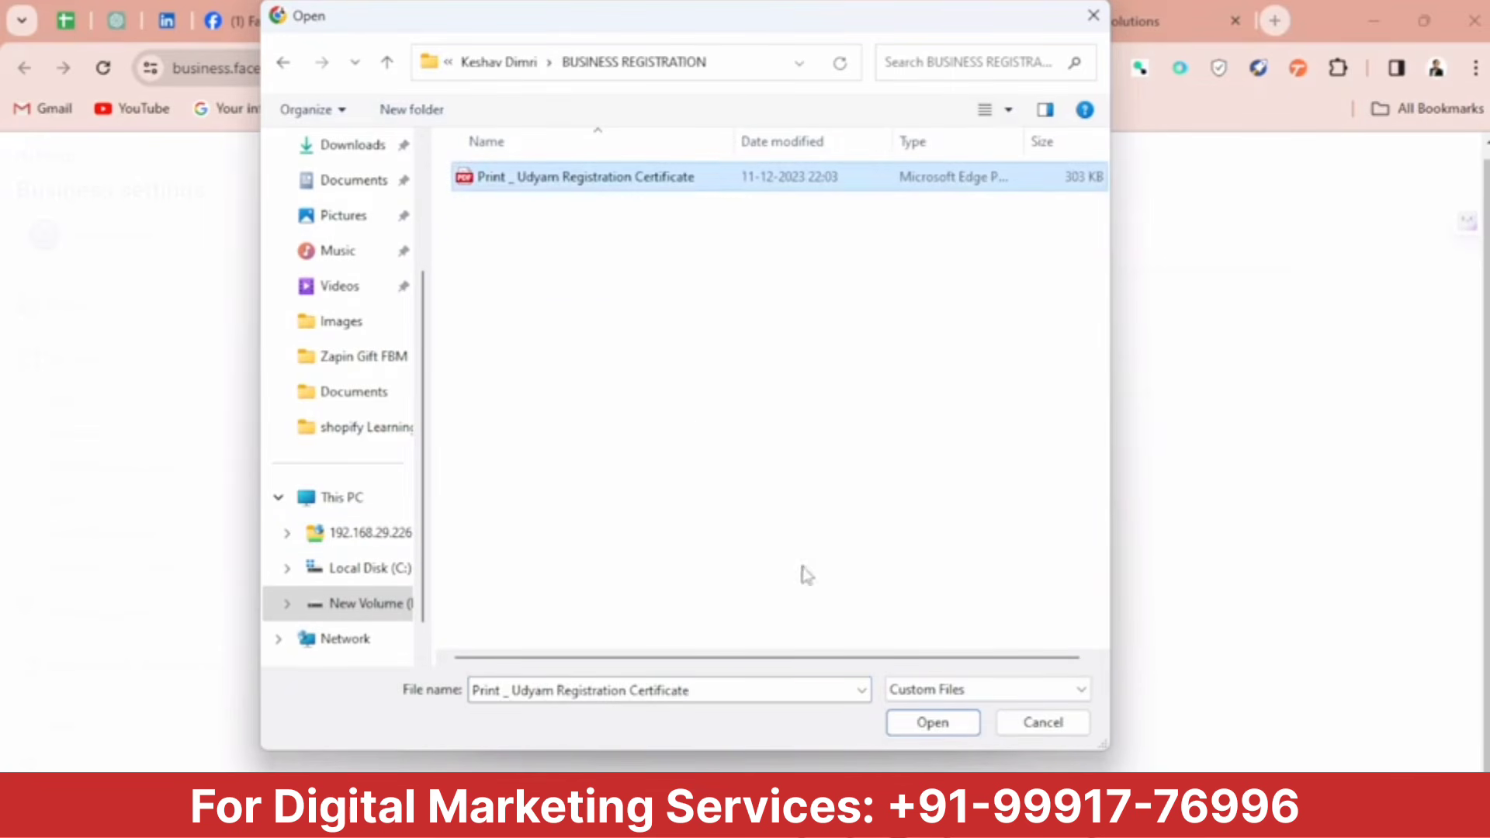
pyautogui.click(930, 722)
pyautogui.scroll(-3, 834, 589)
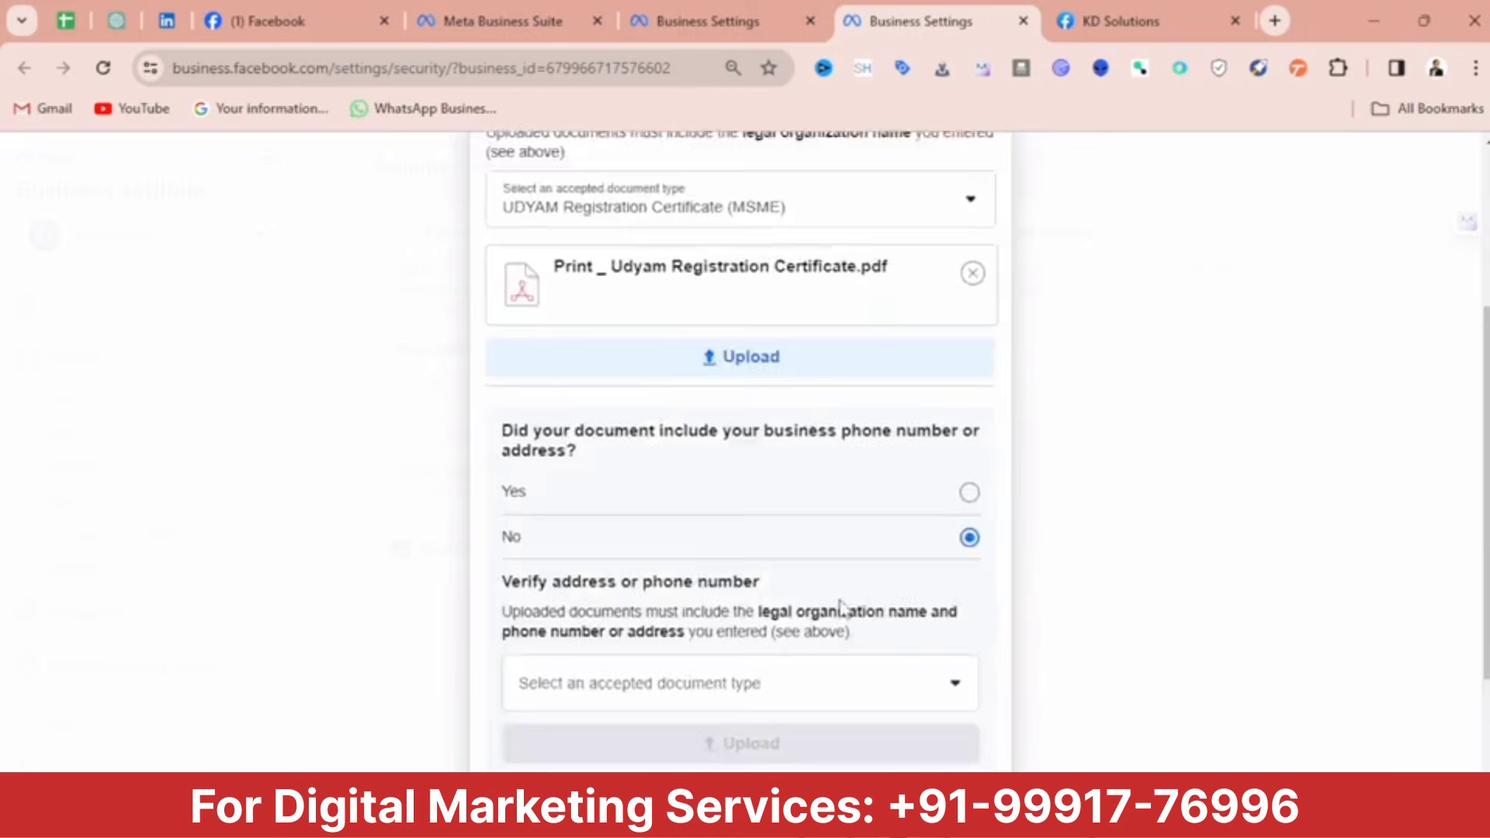
pyautogui.scroll(-2, 841, 603)
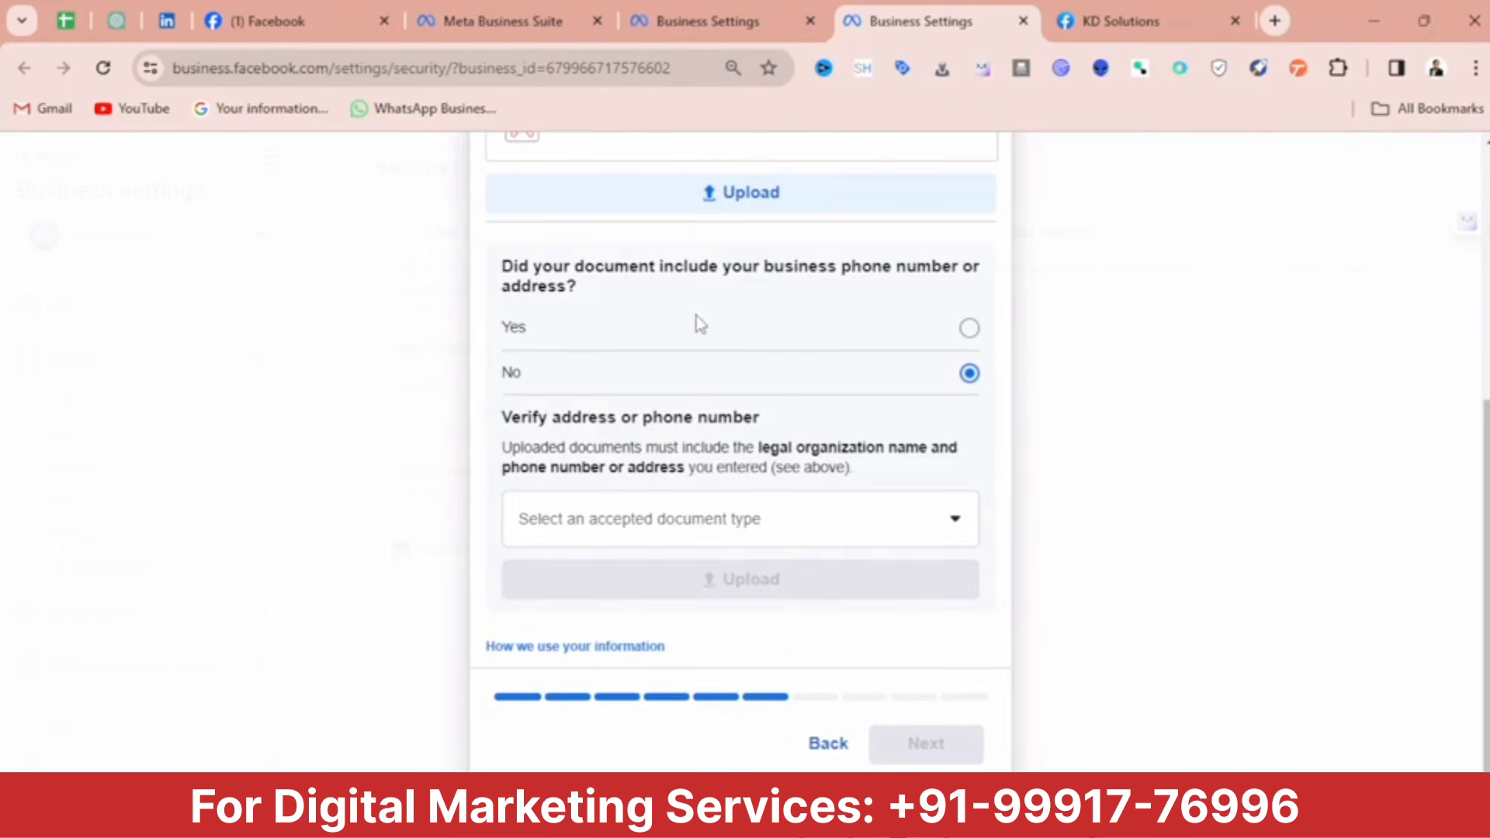
pyautogui.click(969, 327)
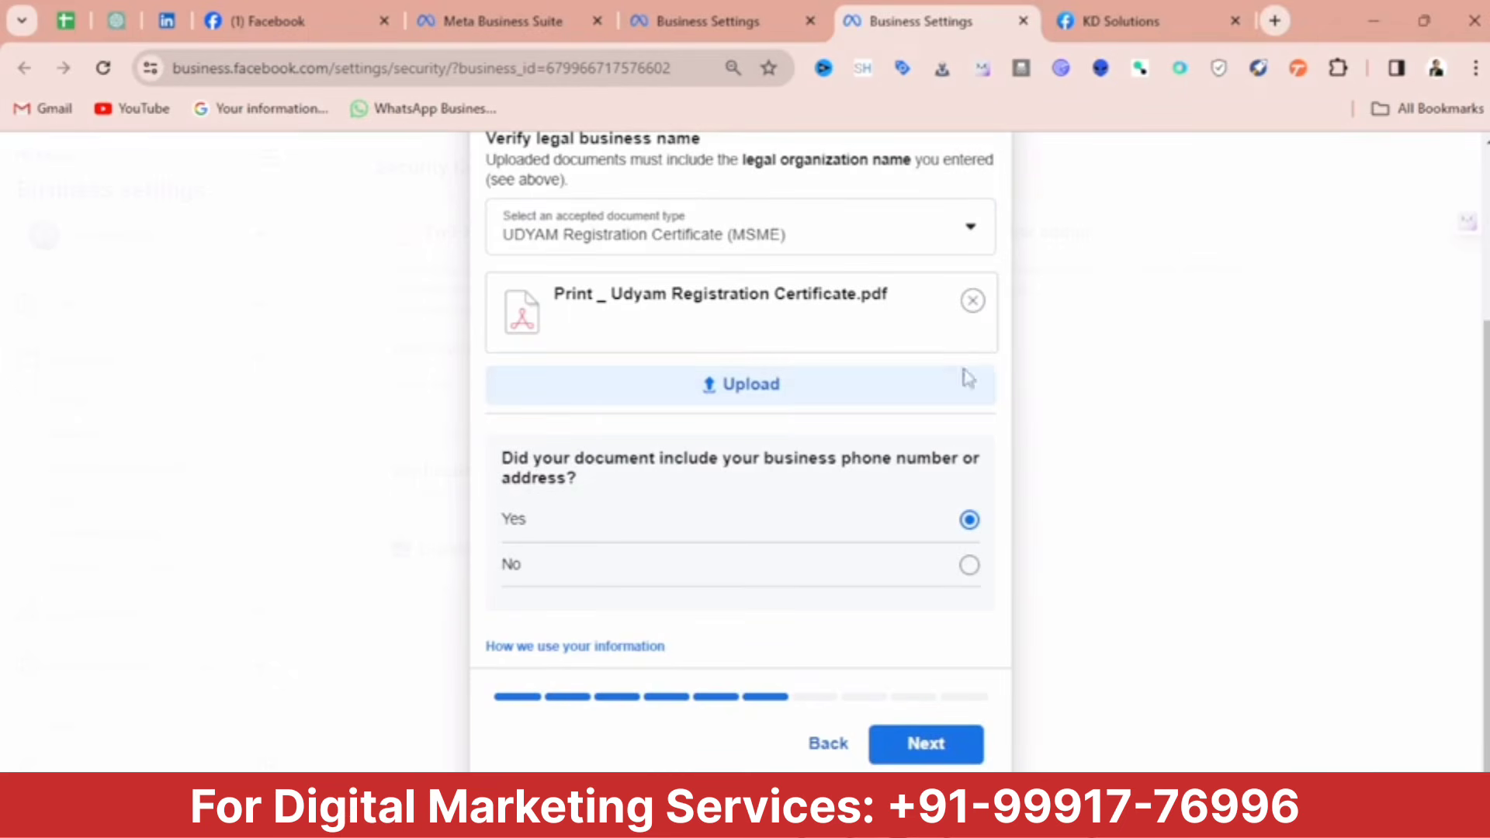
pyautogui.click(932, 745)
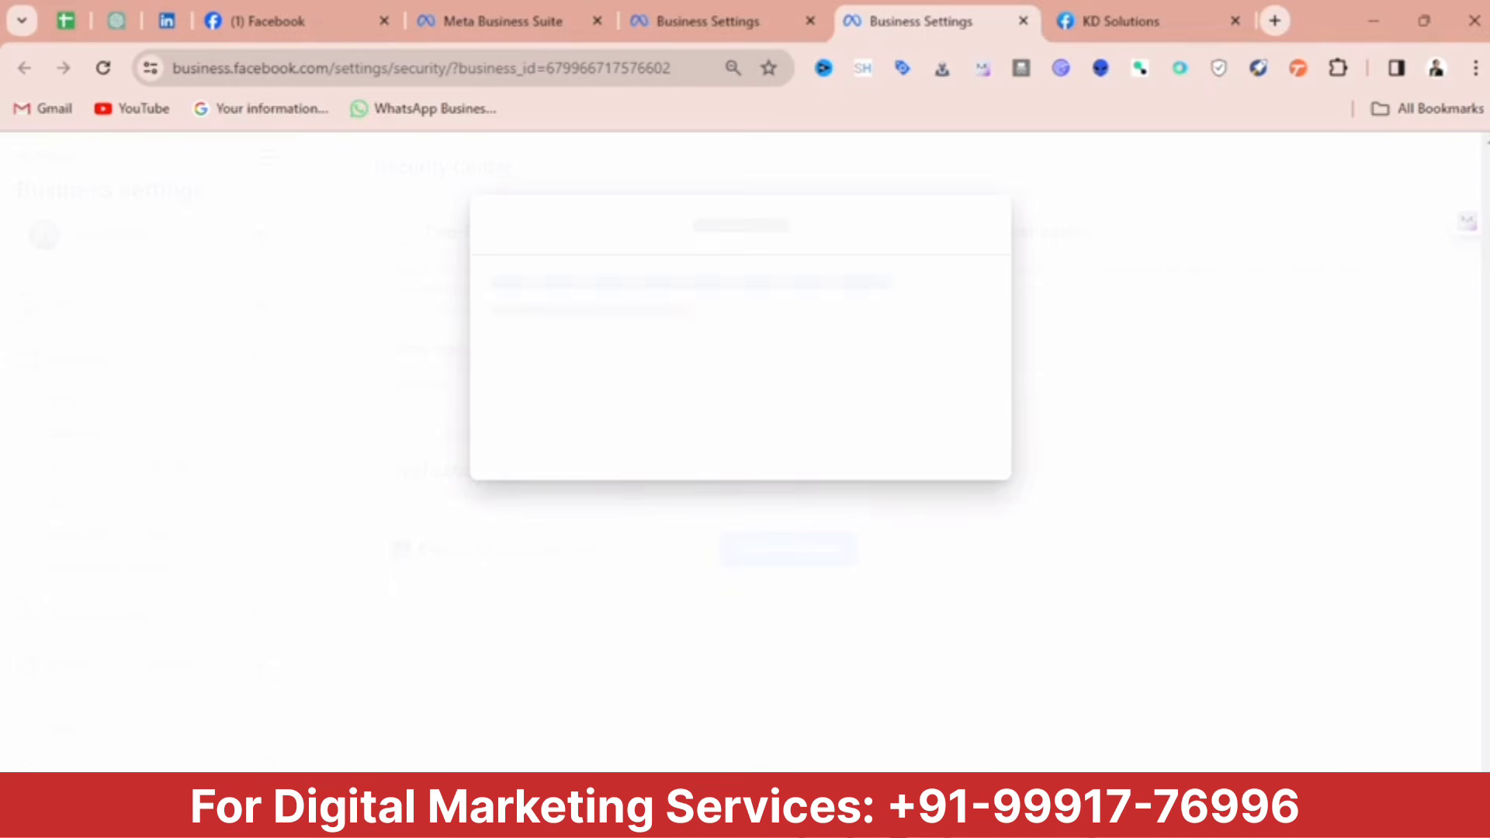
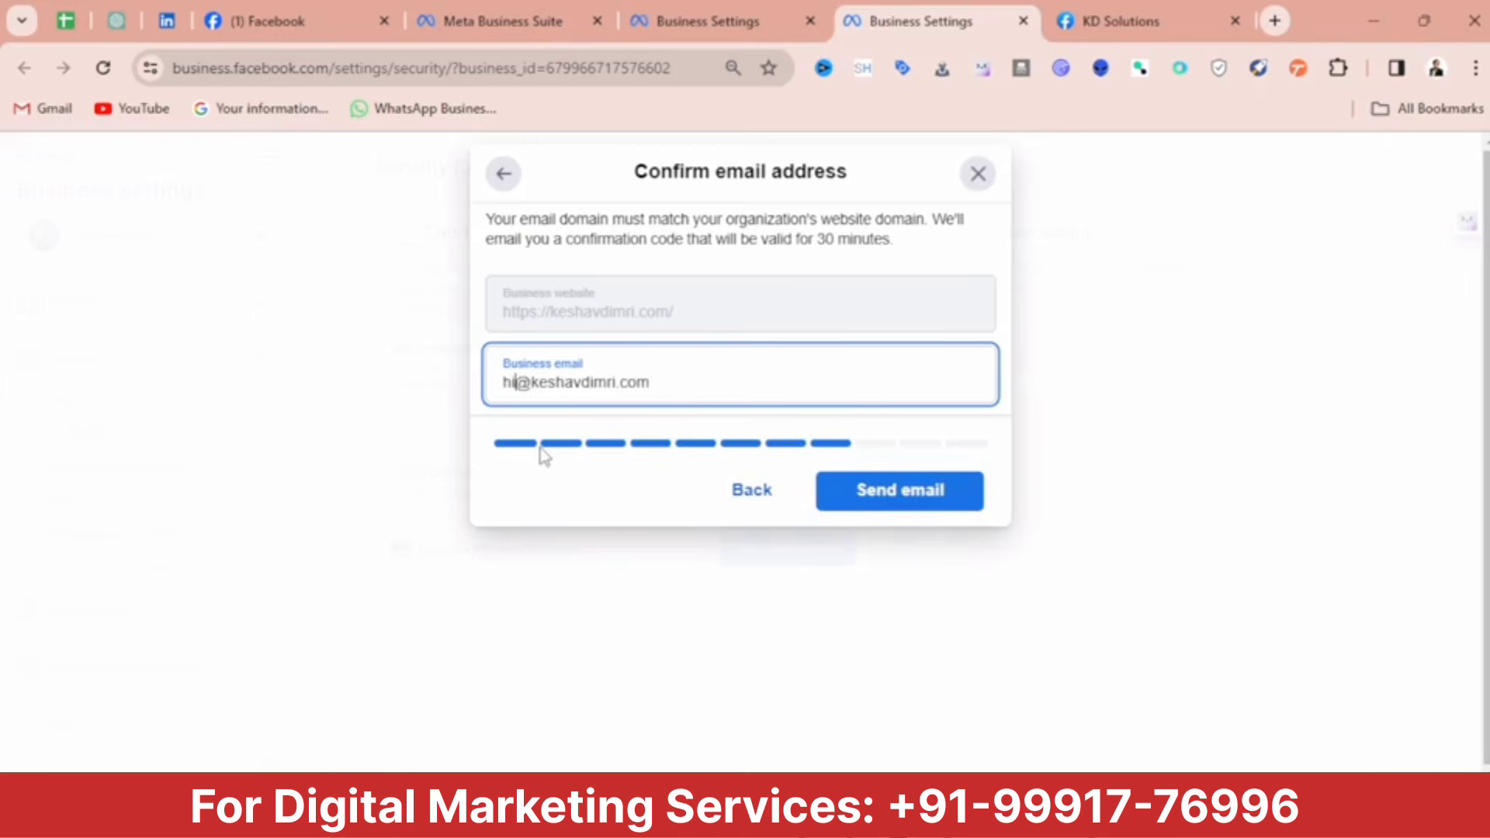
# Enter the business mailbox name before the website domain and email the confirmation code to it
pyautogui.click(891, 490)
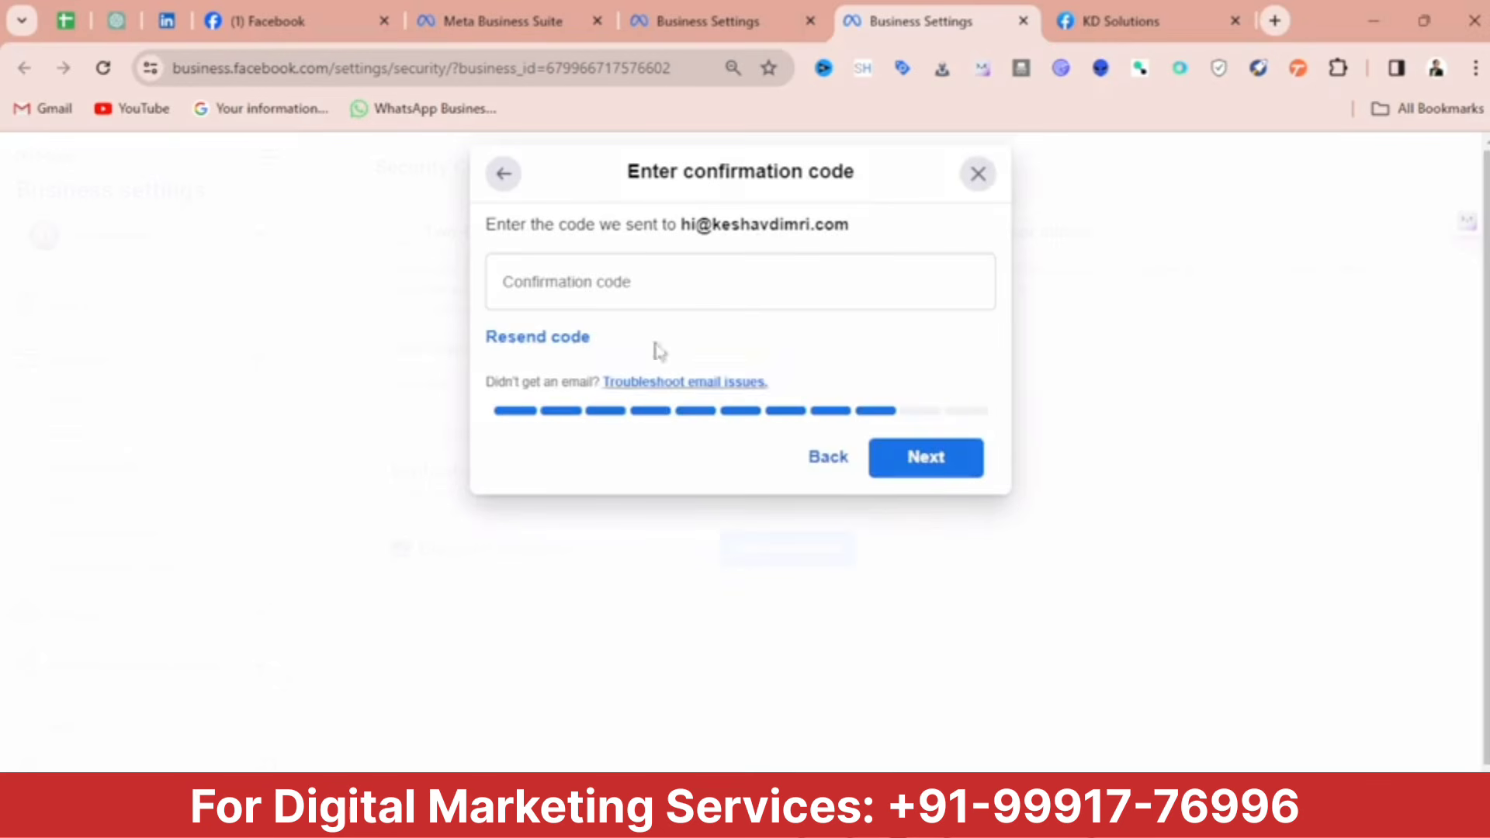
pyautogui.moveTo(852, 226); pyautogui.dragTo(682, 230)
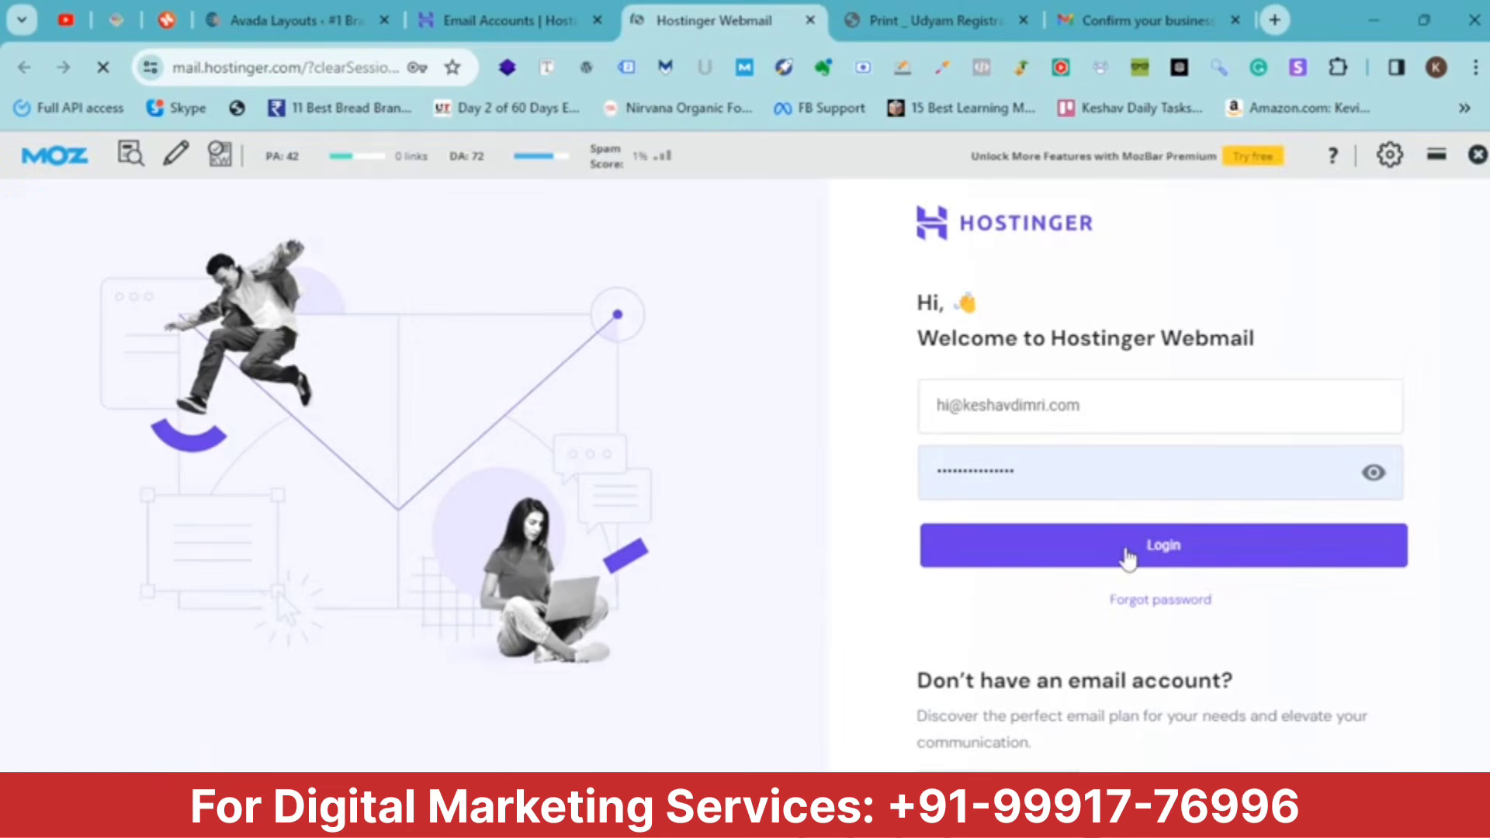
# Log in to Hostinger Webmail, copy the code from 'Verify your business email', and return to Business Settings
pyautogui.click(1127, 556)
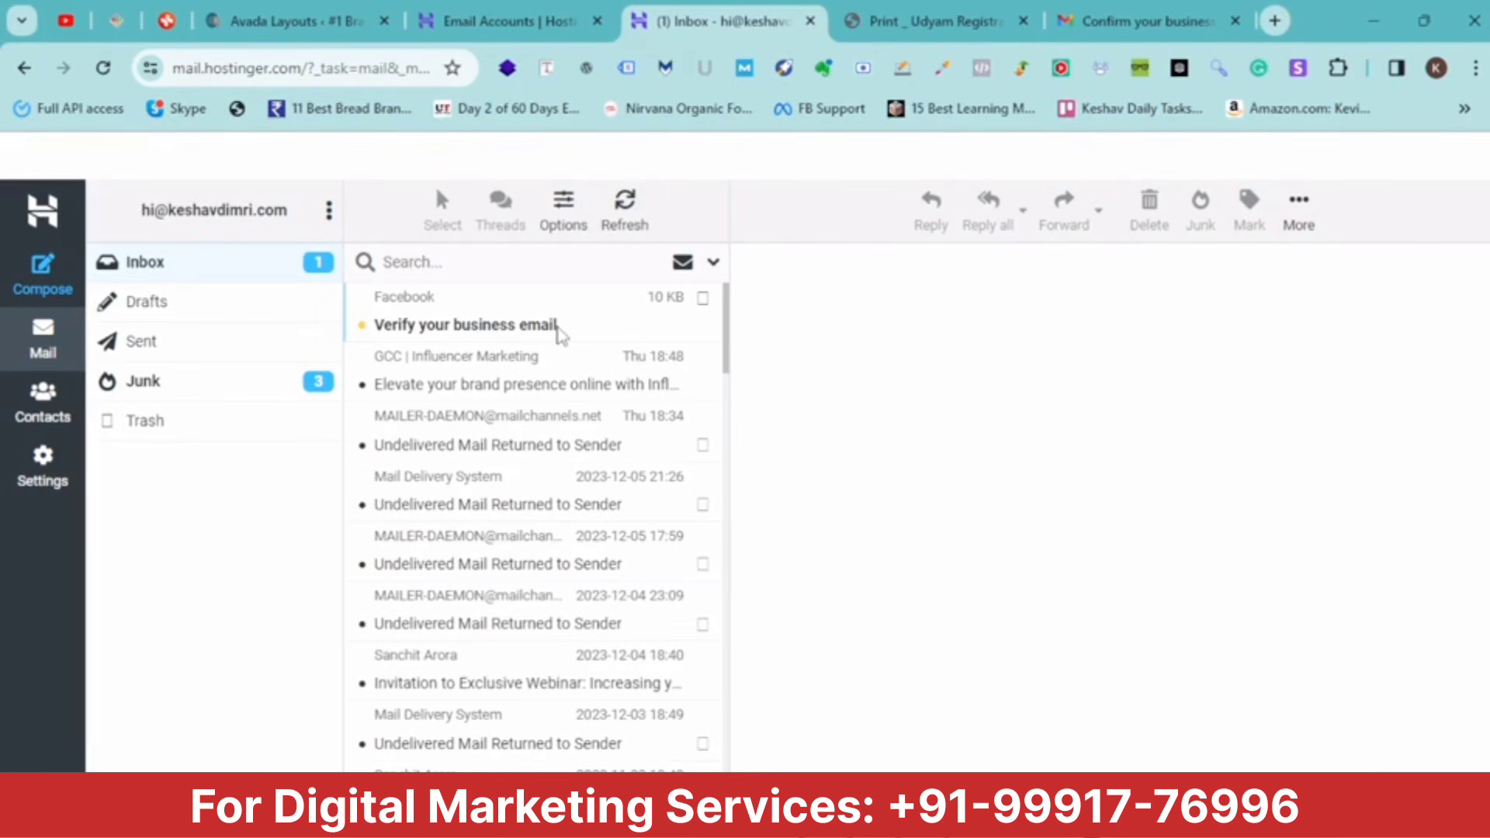
pyautogui.click(496, 325)
pyautogui.moveTo(599, 599); pyautogui.dragTo(546, 602)
pyautogui.hotkey('alt', 'Tab')
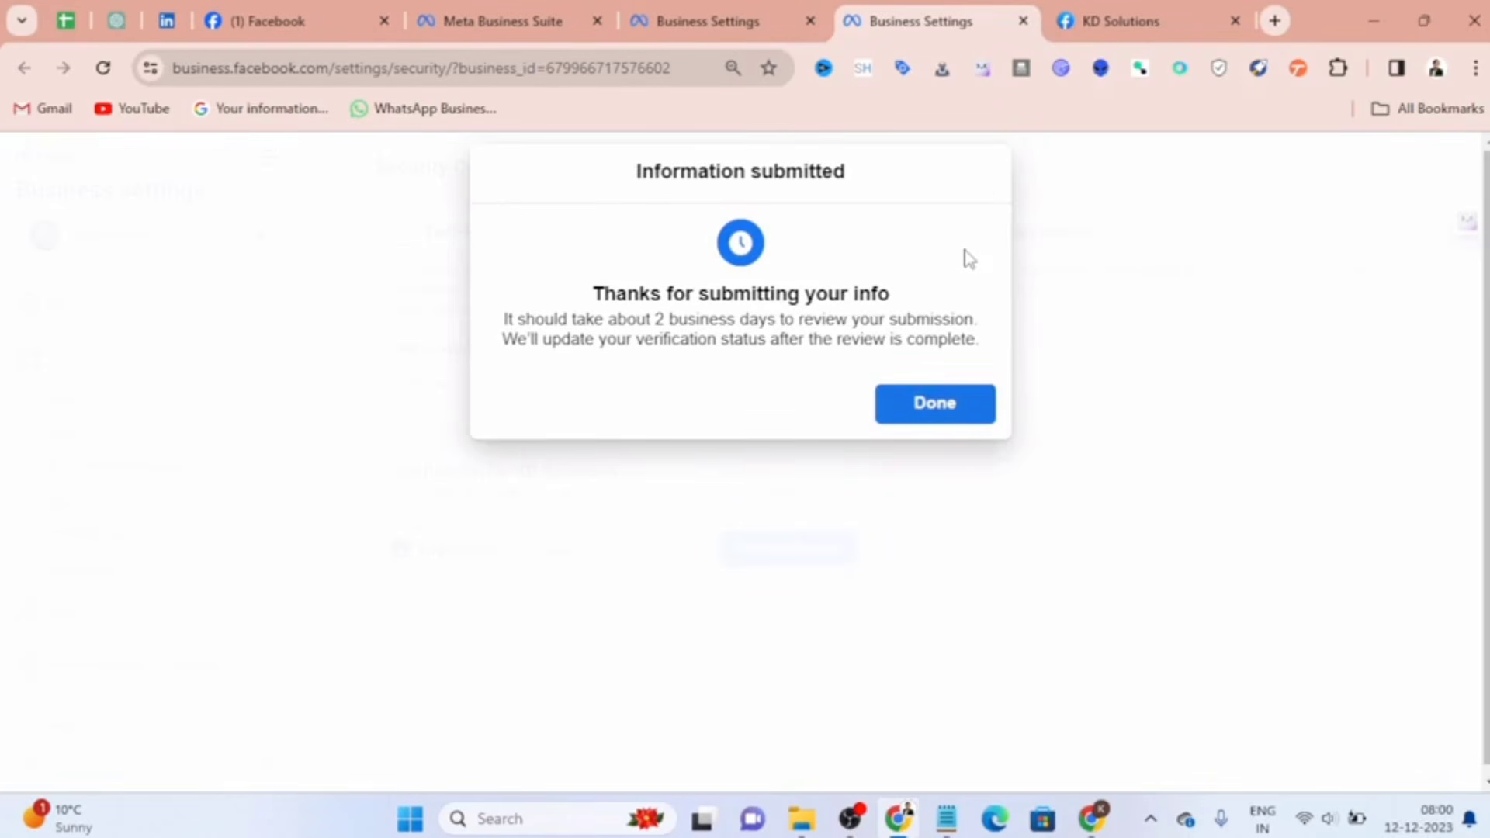
# Dismiss the verification-submitted confirmation and set the two-factor authentication requirement to Everyone
pyautogui.click(947, 402)
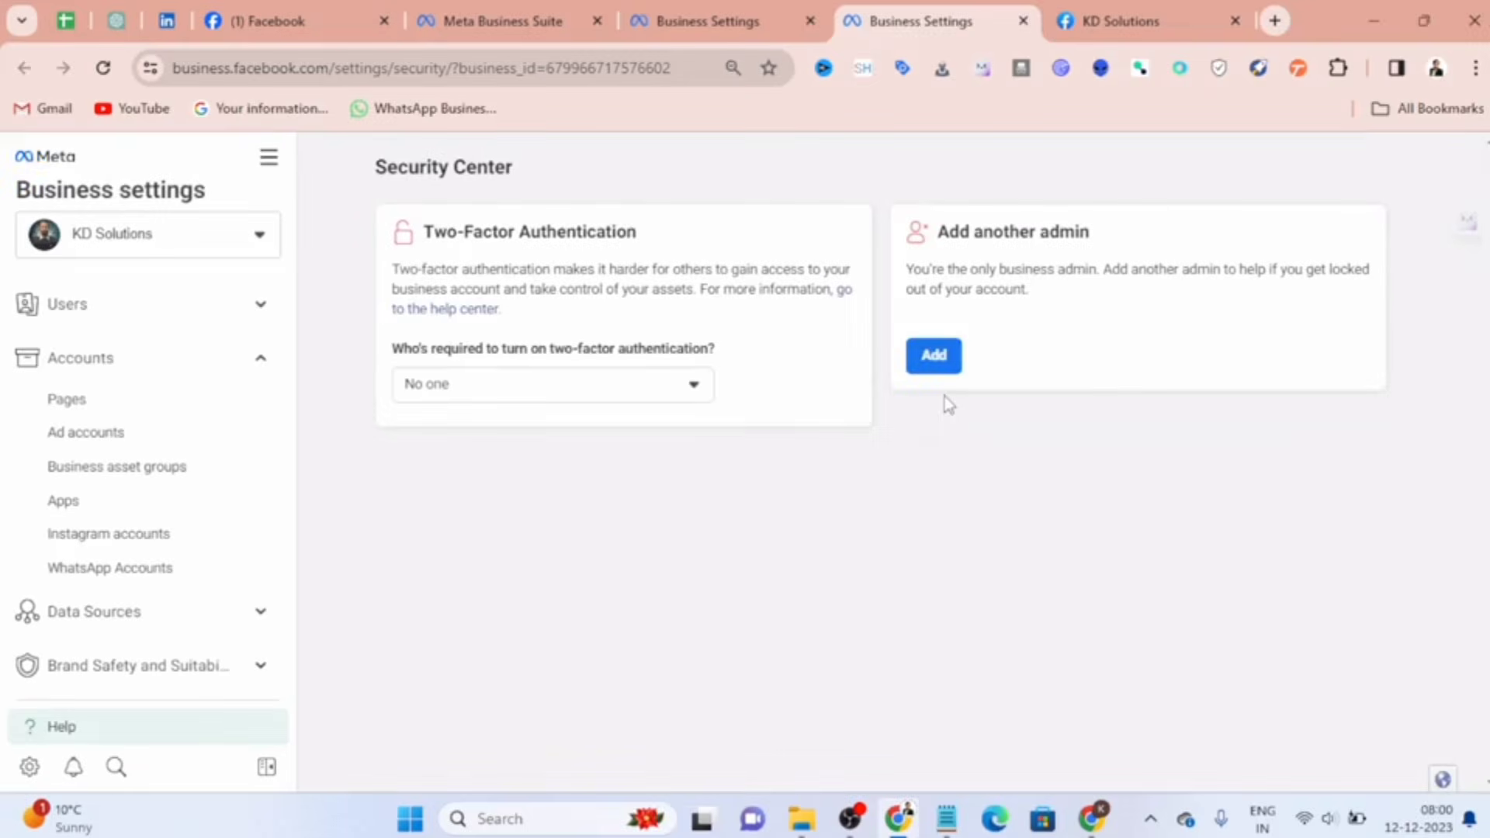
pyautogui.click(598, 392)
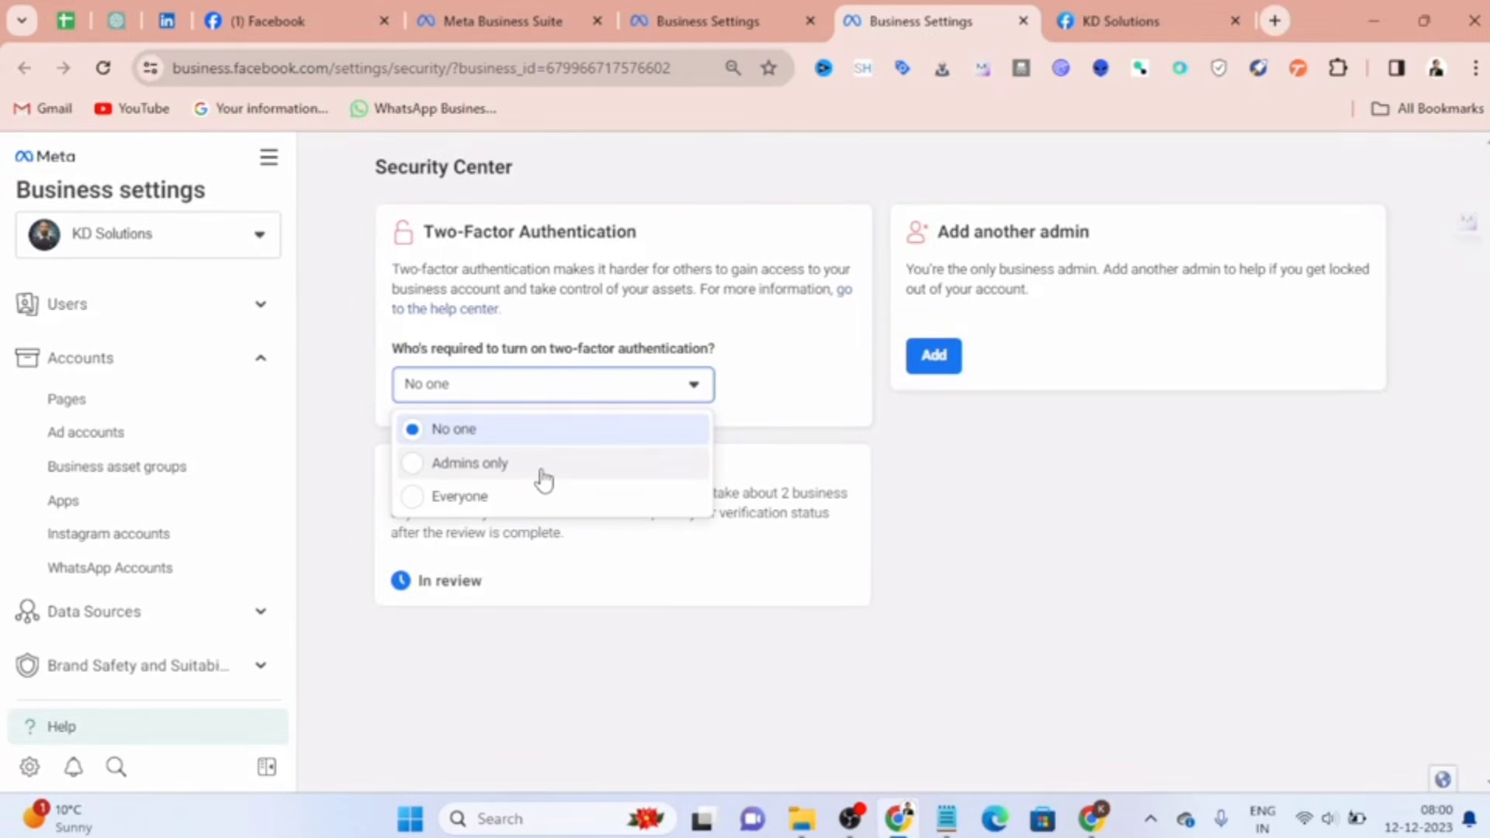
pyautogui.click(521, 501)
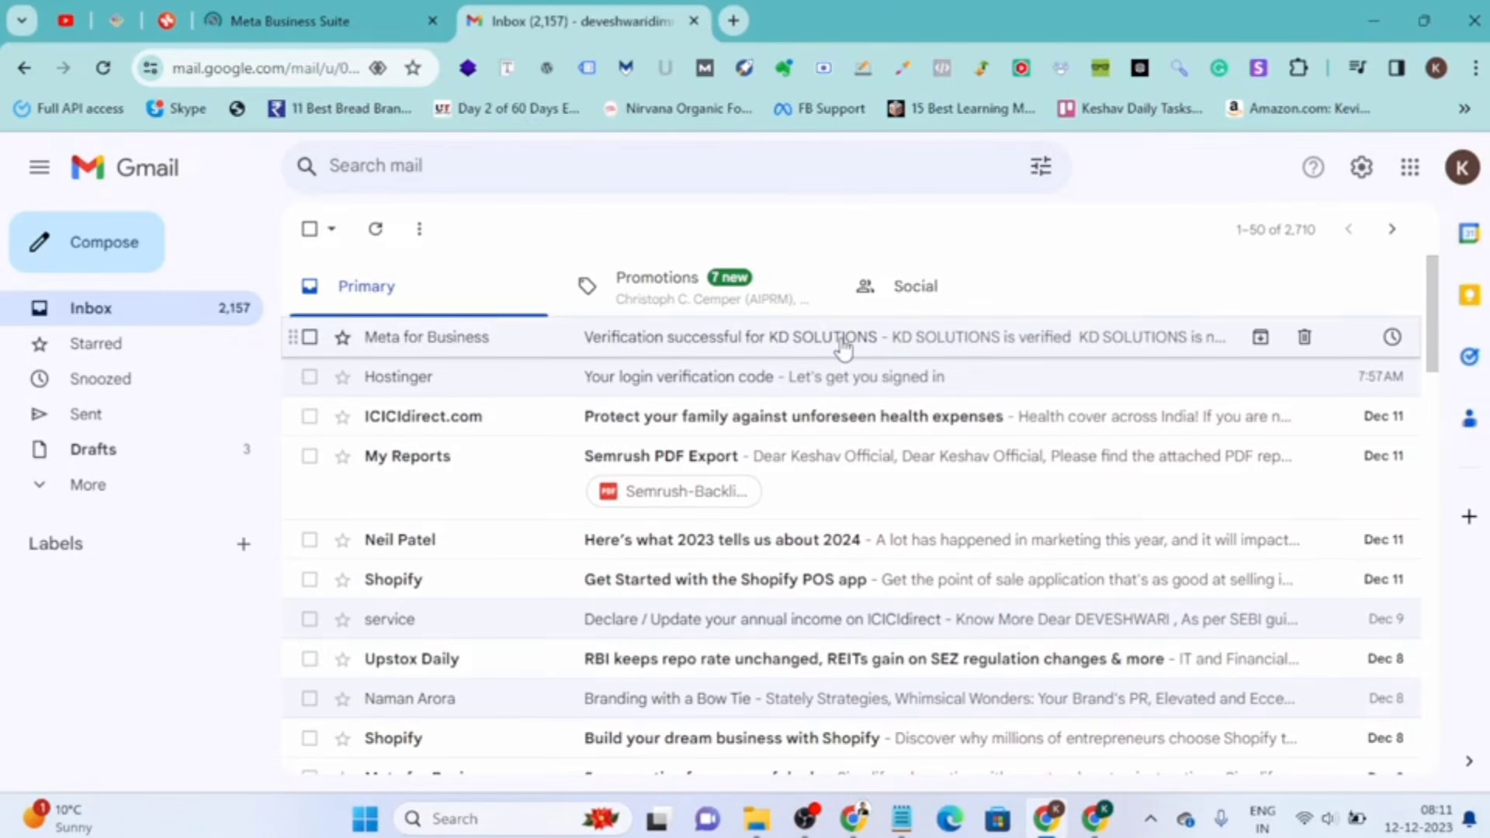
# Open the 'Verification successful for KD SOLUTIONS' email and follow its View Details link
pyautogui.click(843, 349)
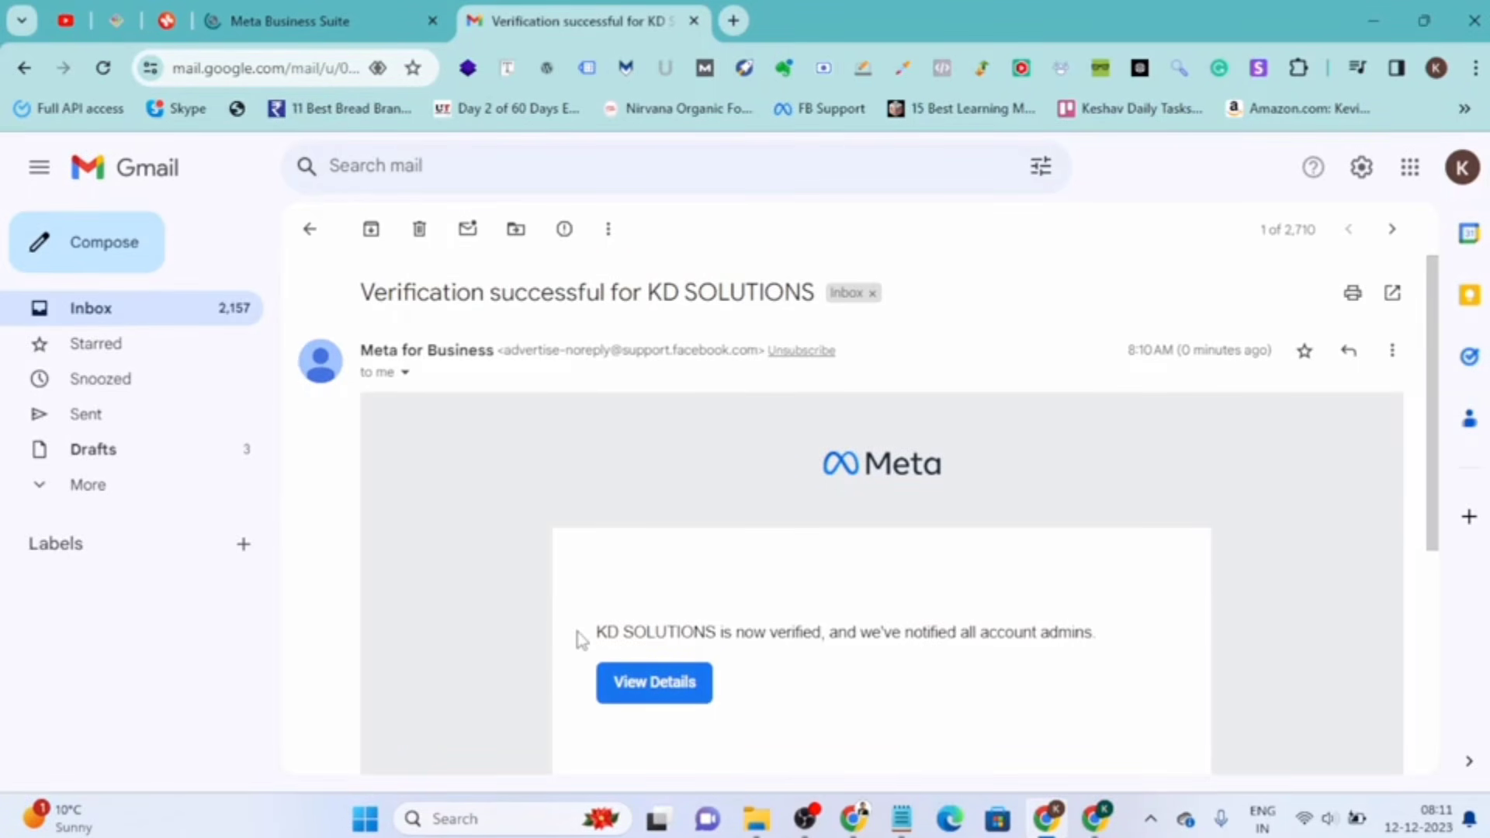
pyautogui.click(644, 684)
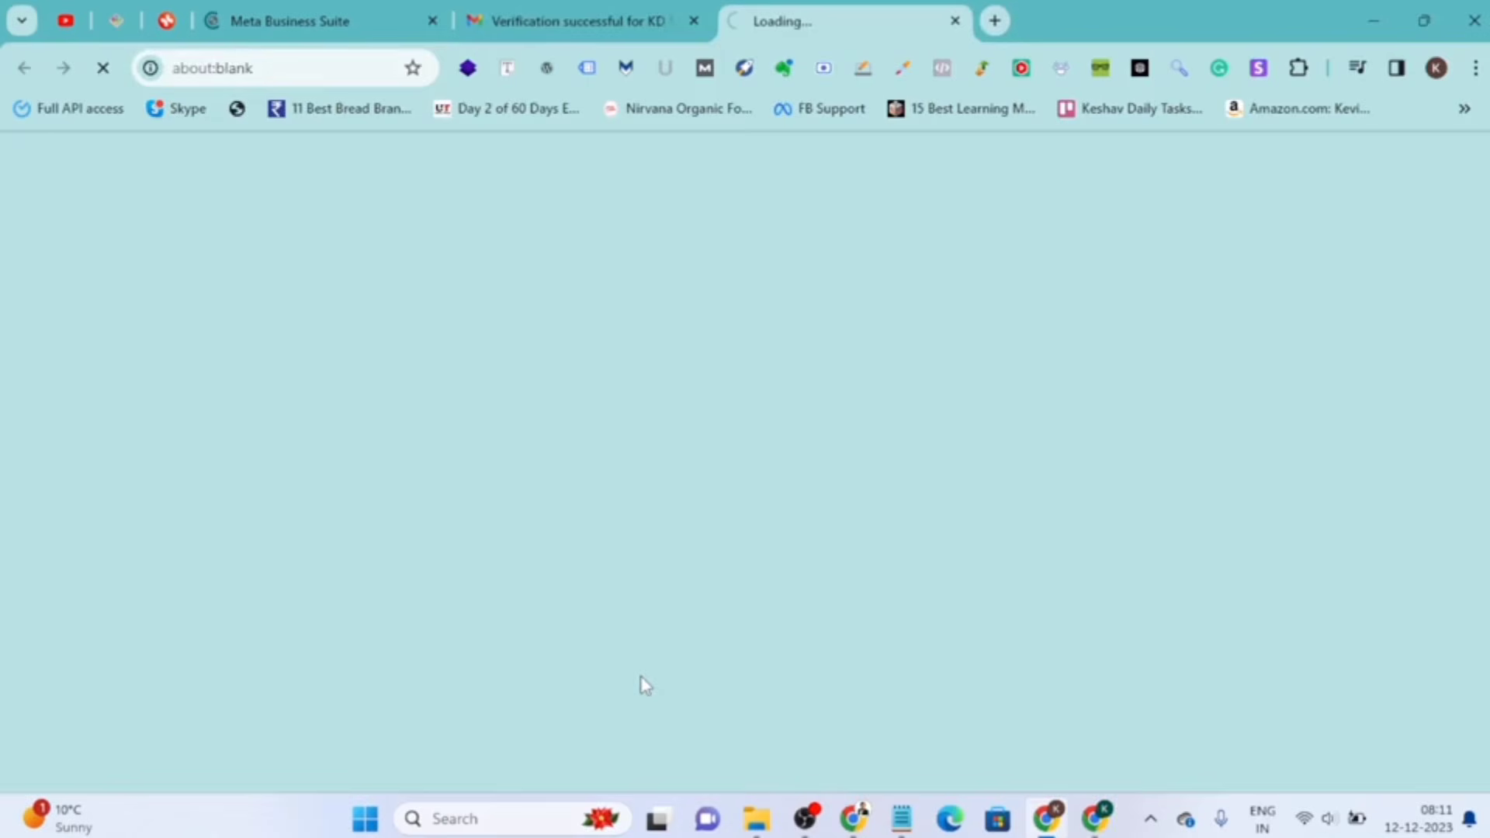